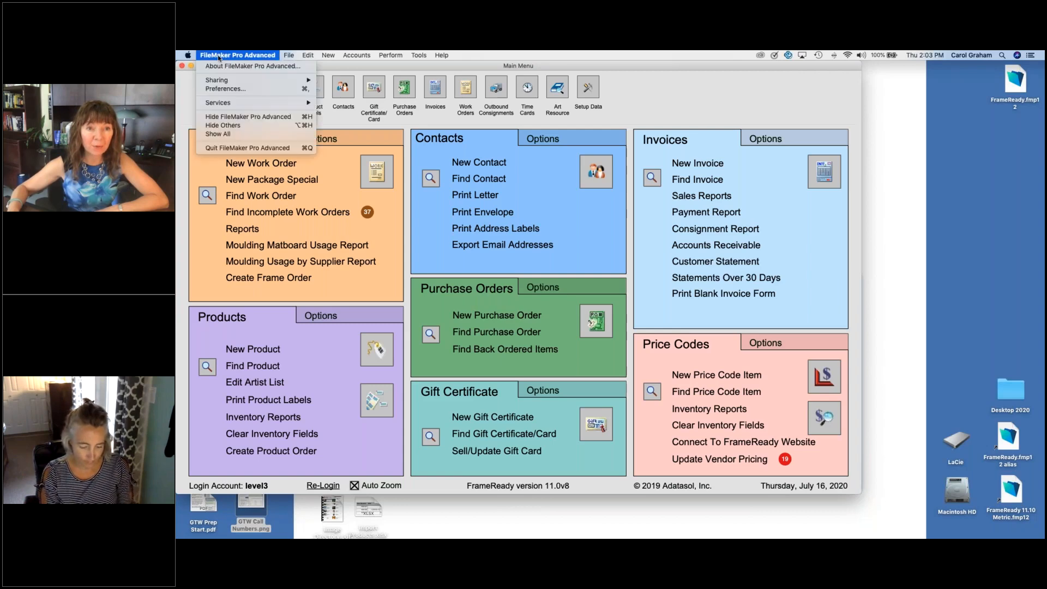
Step: Hide FileMaker Pro to show the desktop, and switch back to it to open the Product file
{"action": "left_click", "coordinate": [230, 116]}
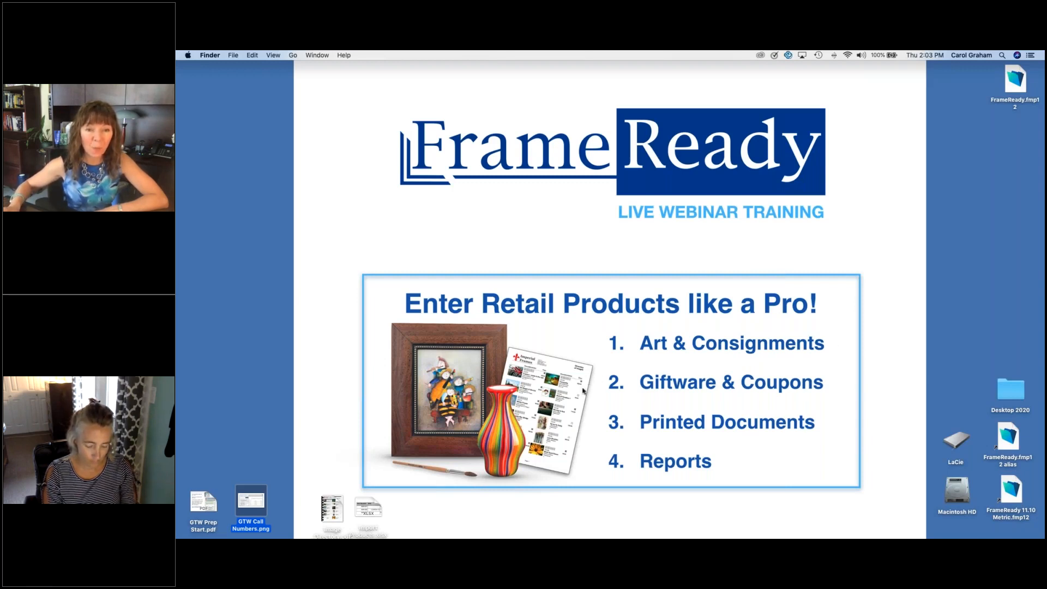
{"action": "mouse_move", "coordinate": [514, 530]}
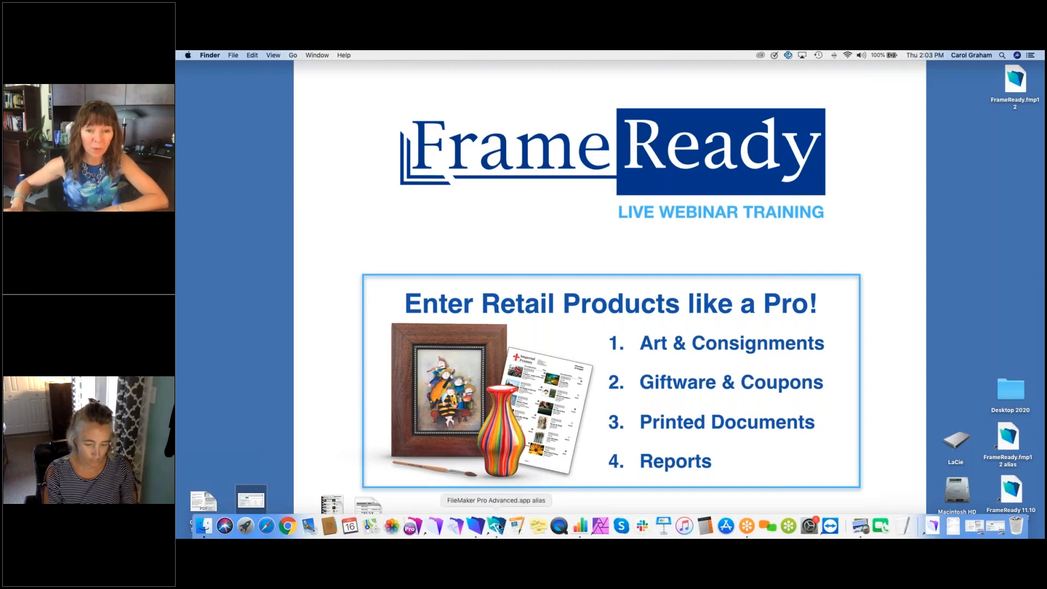
{"action": "left_click", "coordinate": [497, 526]}
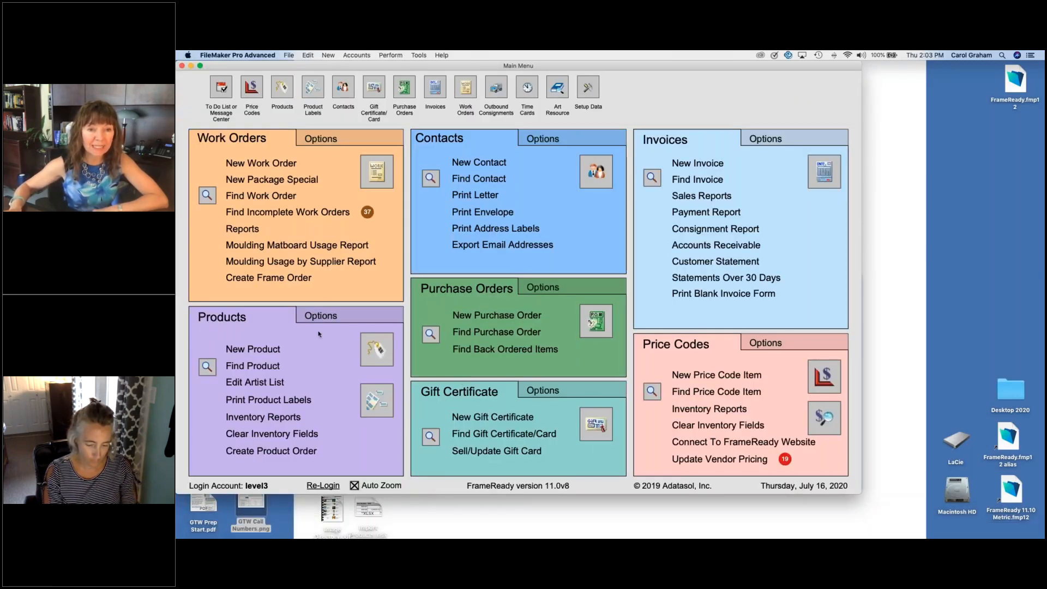
{"action": "left_click", "coordinate": [375, 352]}
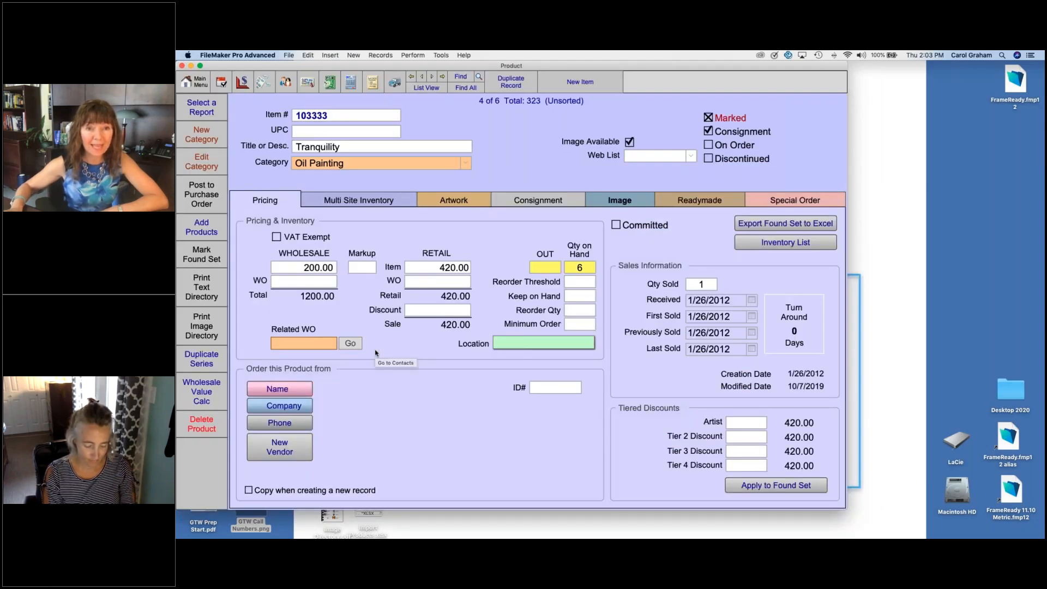
Step: Look through the available product categories on the Tranquility record without changing its category
{"action": "left_click", "coordinate": [465, 164]}
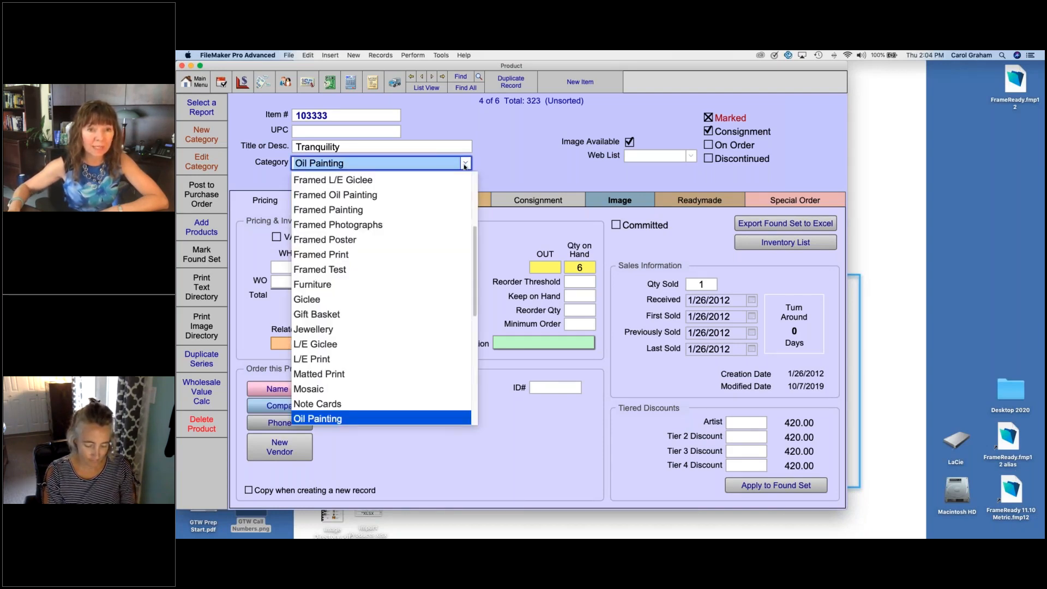
{"action": "left_click", "coordinate": [474, 186]}
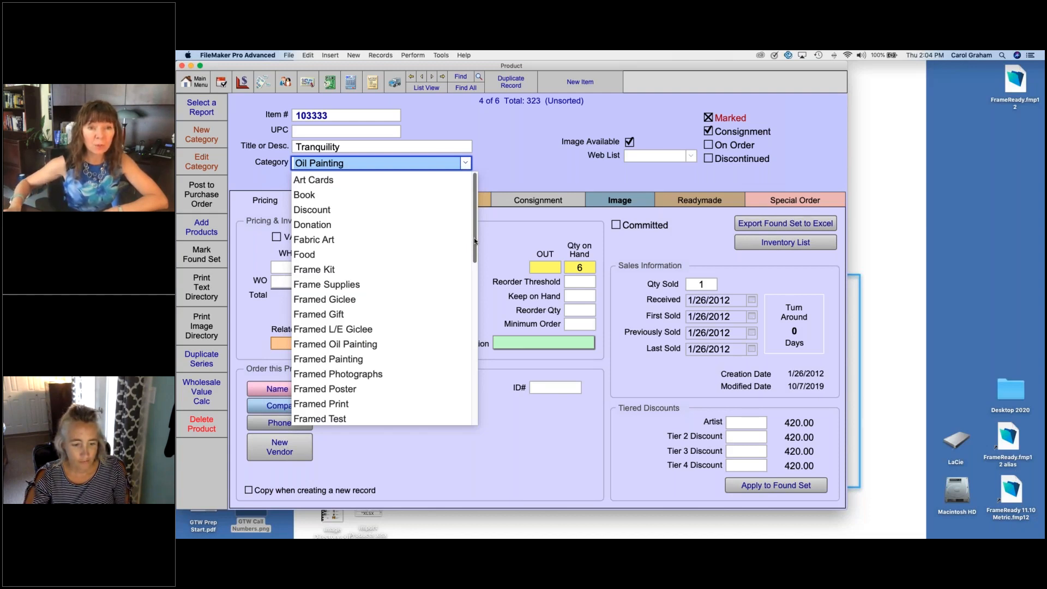
{"action": "scroll", "coordinate": [475, 241], "scroll_direction": "down", "scroll_amount": 3}
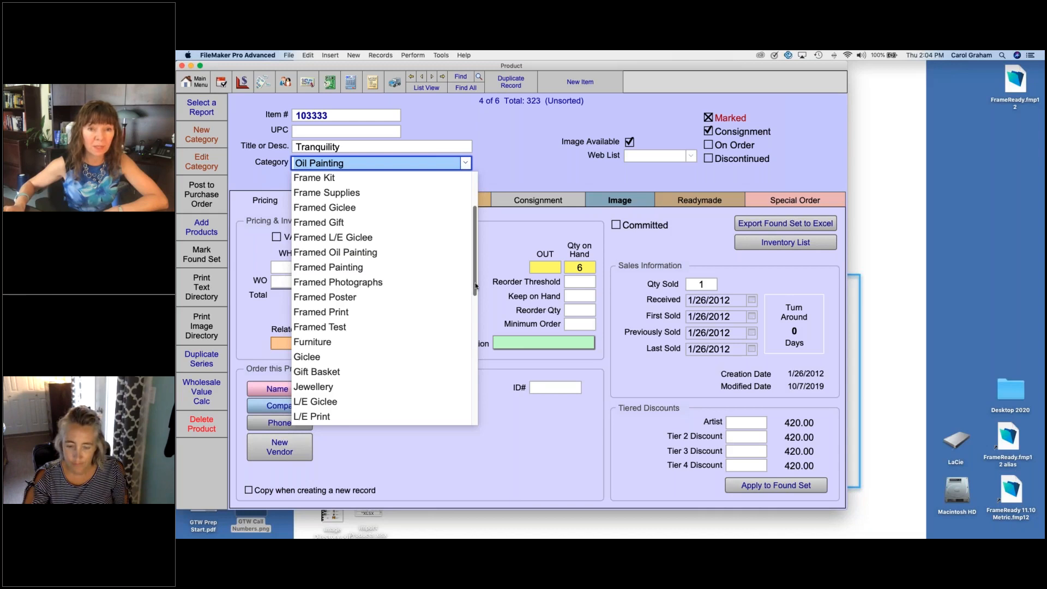
{"action": "left_click_drag", "start_coordinate": [473, 283], "coordinate": [474, 380]}
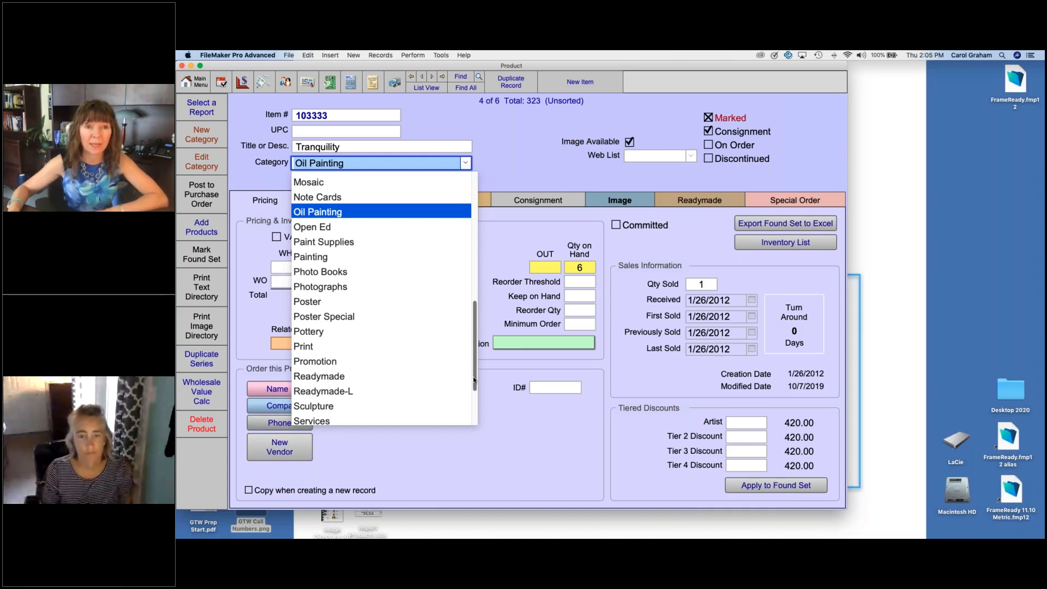
{"action": "left_click", "coordinate": [530, 163]}
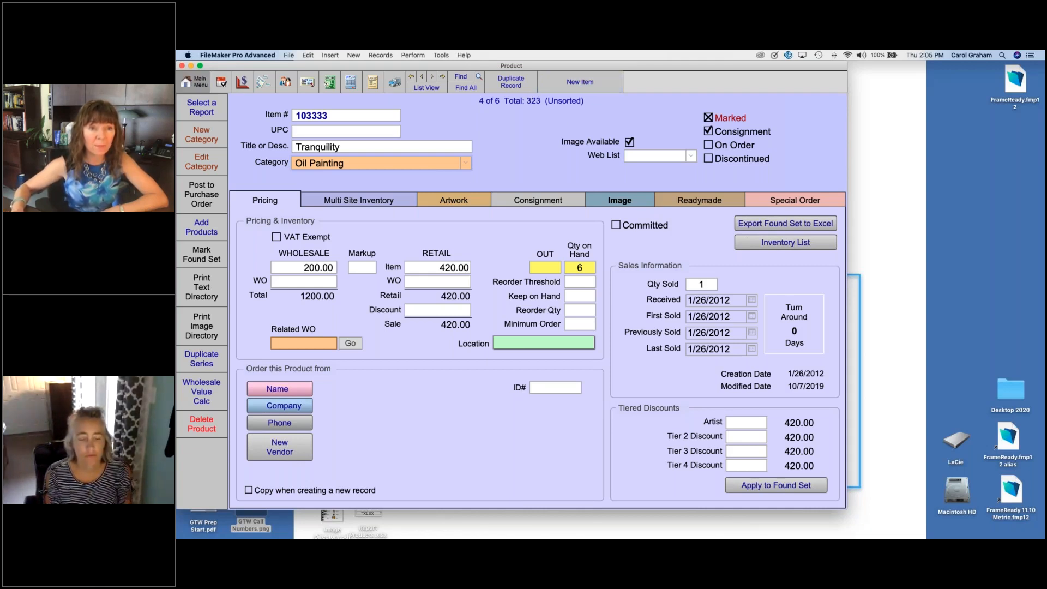
Step: Create a new product record from the Main Menu and title it "Dancers in the Sun"
{"action": "left_click", "coordinate": [194, 82]}
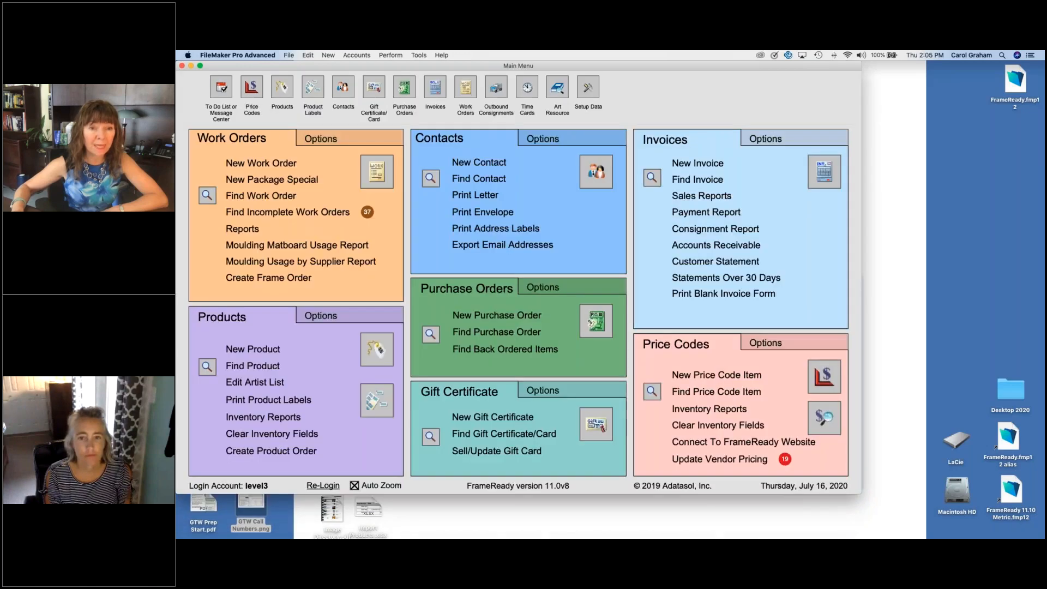
{"action": "left_click", "coordinate": [247, 352]}
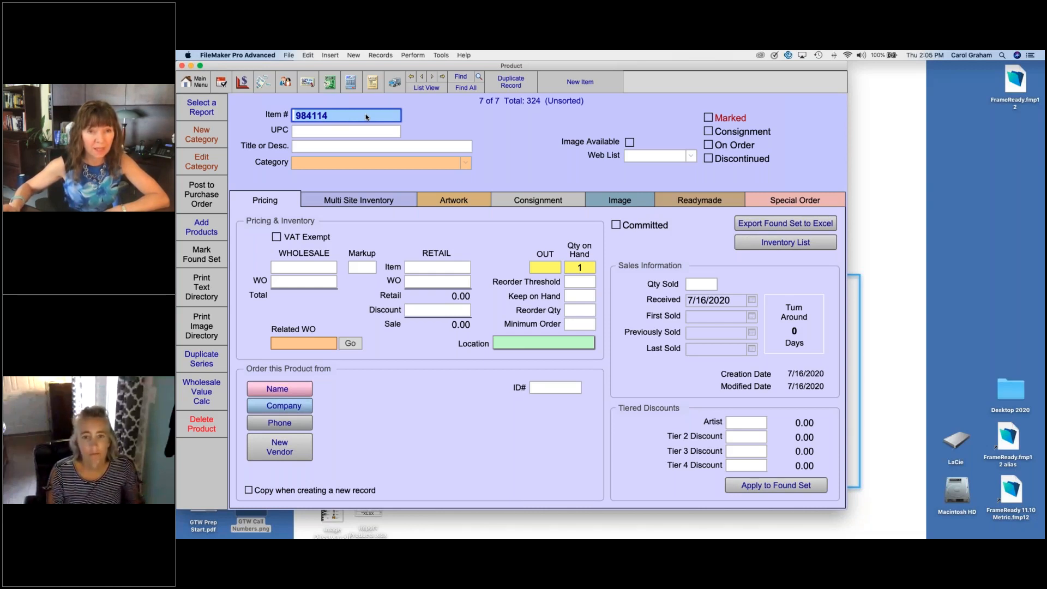
{"action": "left_click", "coordinate": [338, 131]}
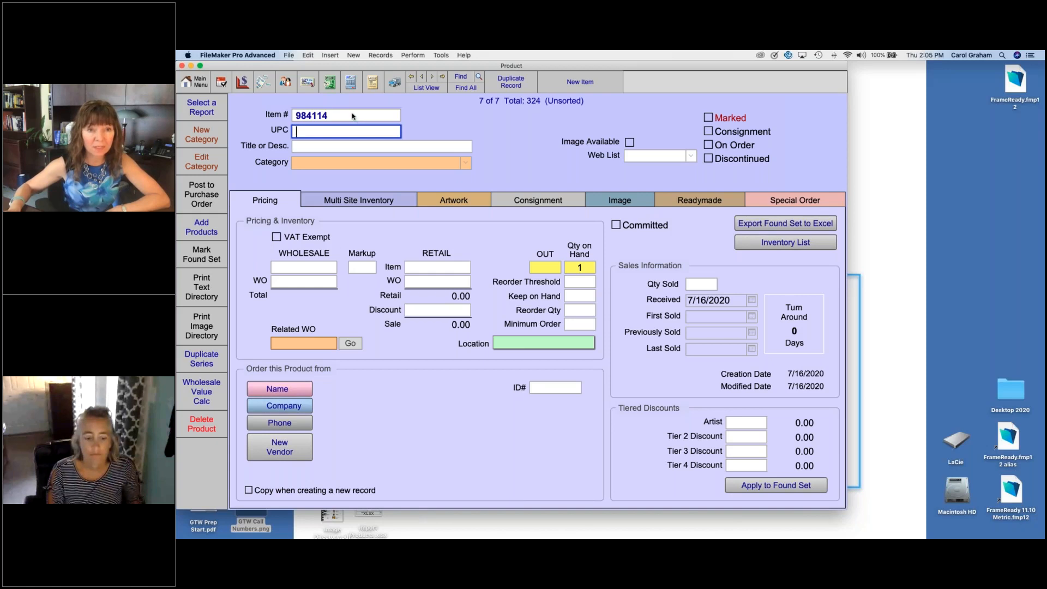
{"action": "left_click", "coordinate": [354, 116]}
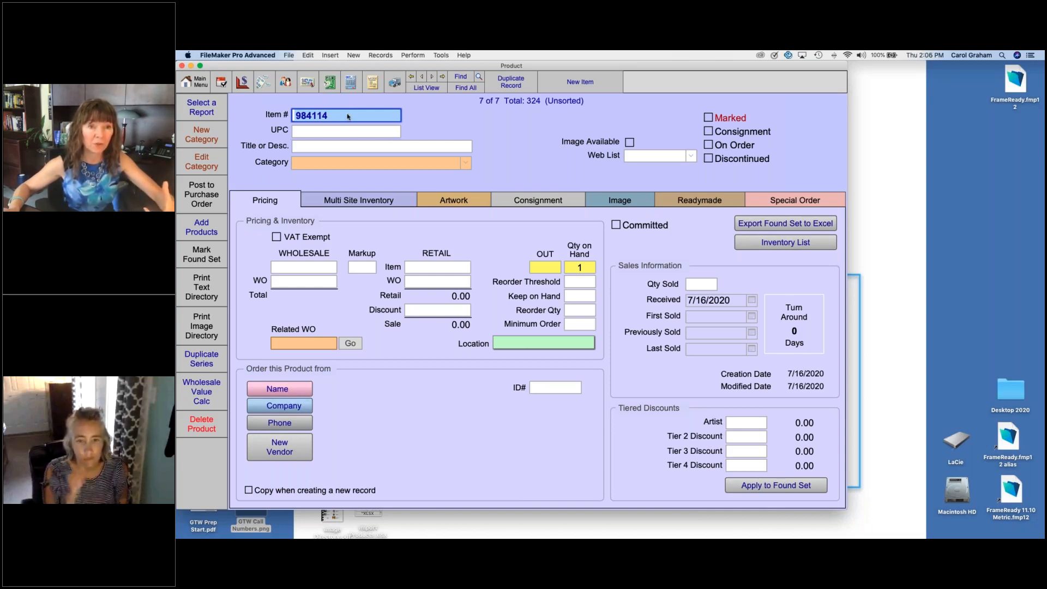
{"action": "left_click", "coordinate": [340, 144]}
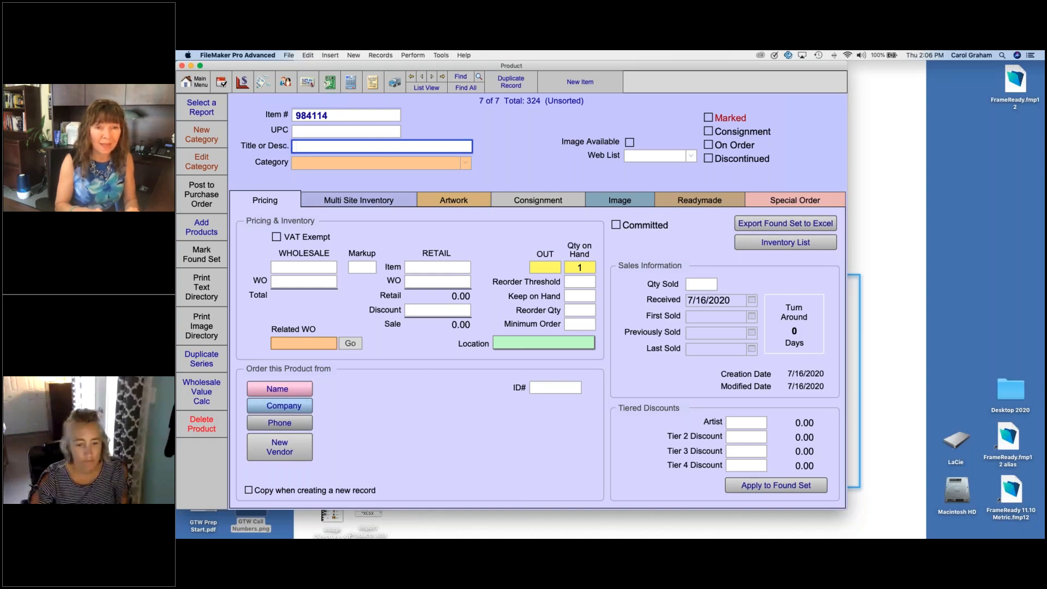
{"action": "type", "text": "Da"}
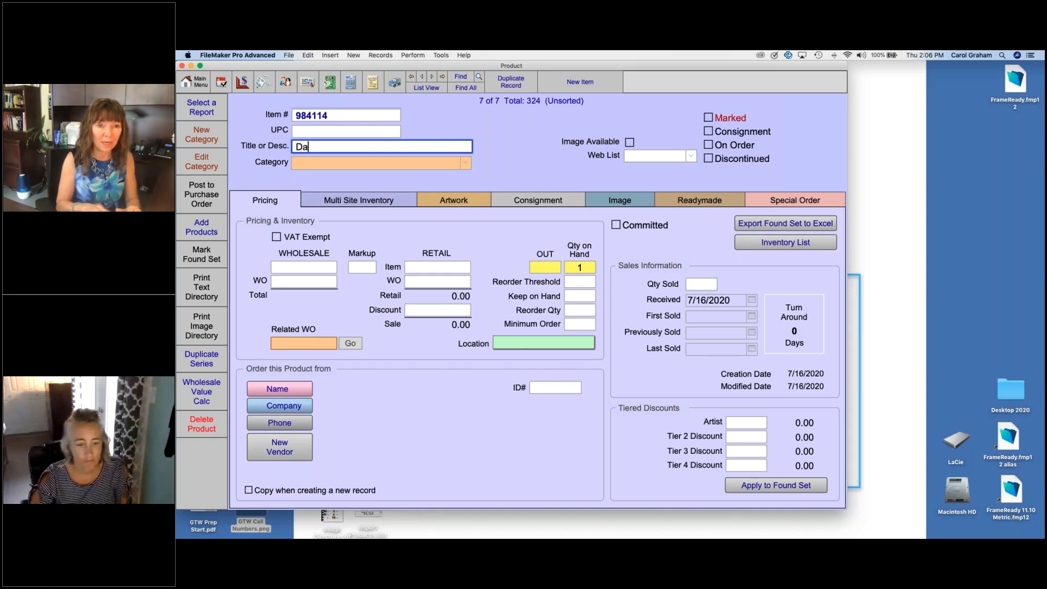
{"action": "type", "text": "ncers in the Sun"}
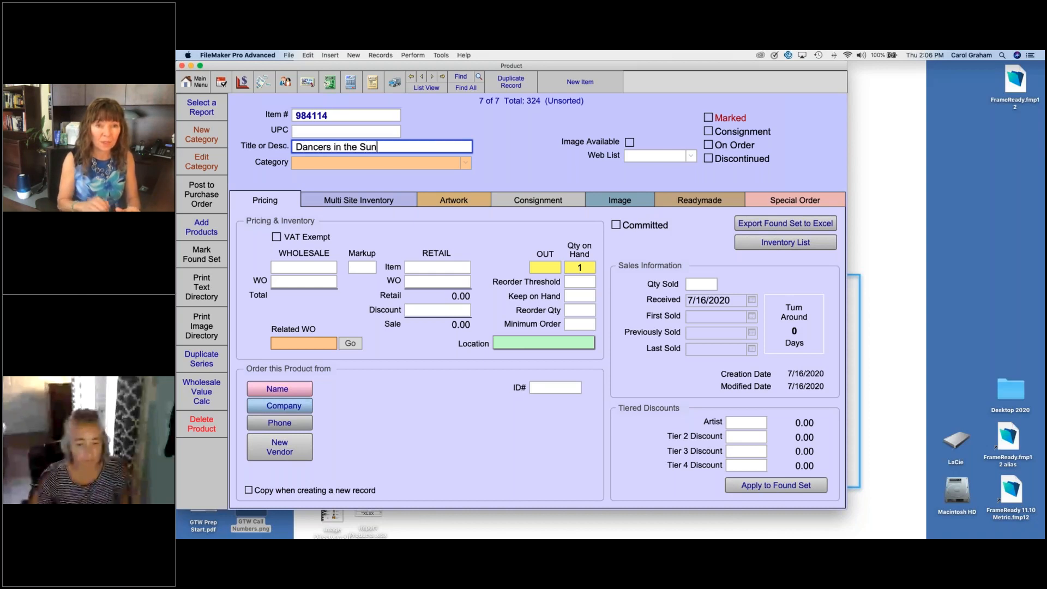
Step: Set the category of the Dancers in the Sun product to Print
{"action": "left_click", "coordinate": [467, 165]}
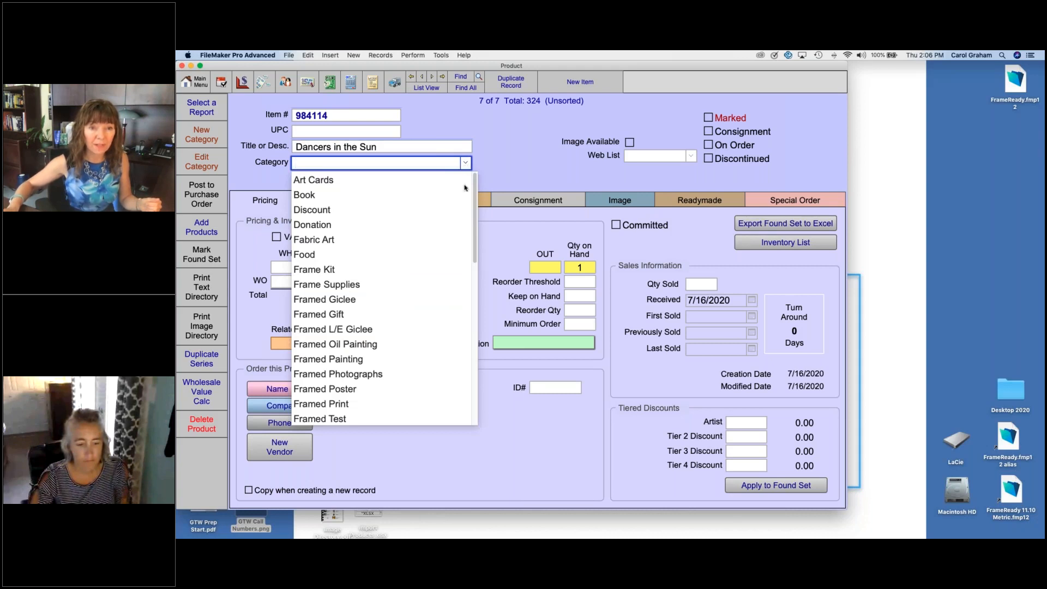
{"action": "left_click_drag", "start_coordinate": [474, 228], "coordinate": [458, 311]}
{"action": "scroll", "coordinate": [458, 311], "scroll_direction": "down", "scroll_amount": 5}
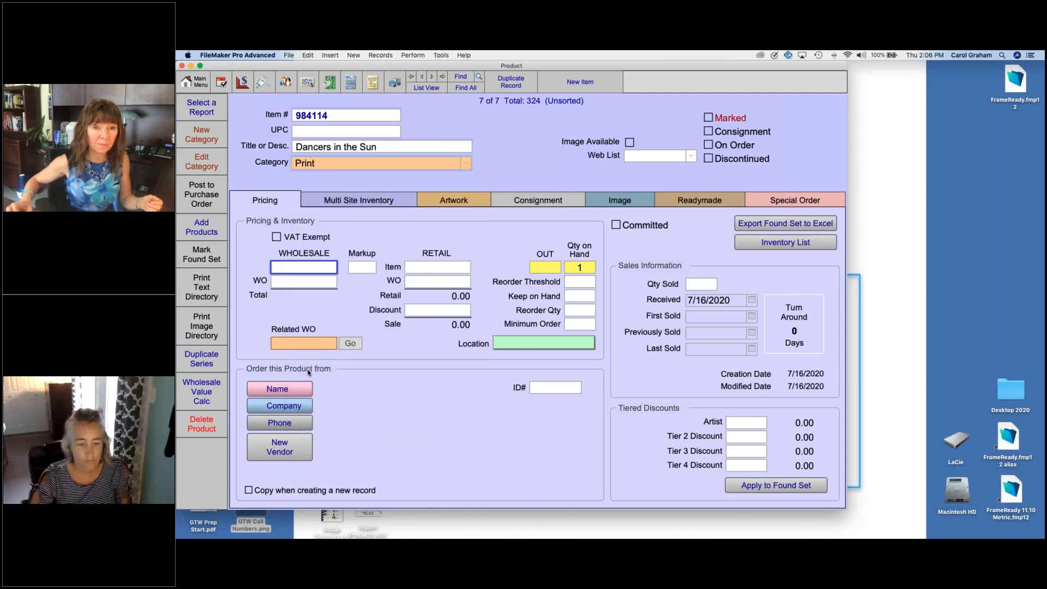
{"action": "left_click", "coordinate": [310, 372]}
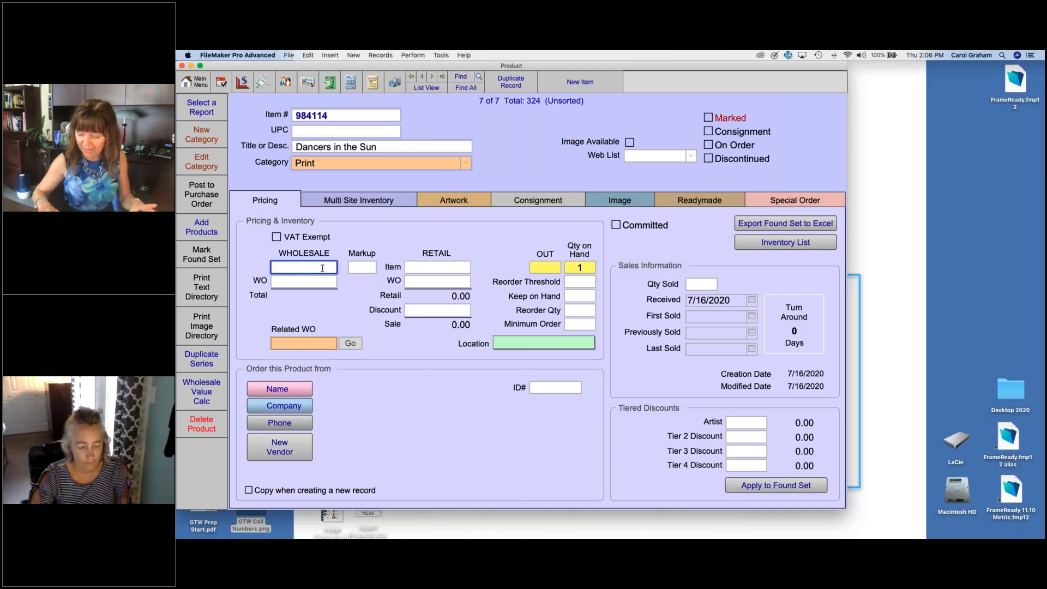
Step: Enter a wholesale price of 50 and a markup of 2.5 to calculate the retail price
{"action": "type", "text": "50"}
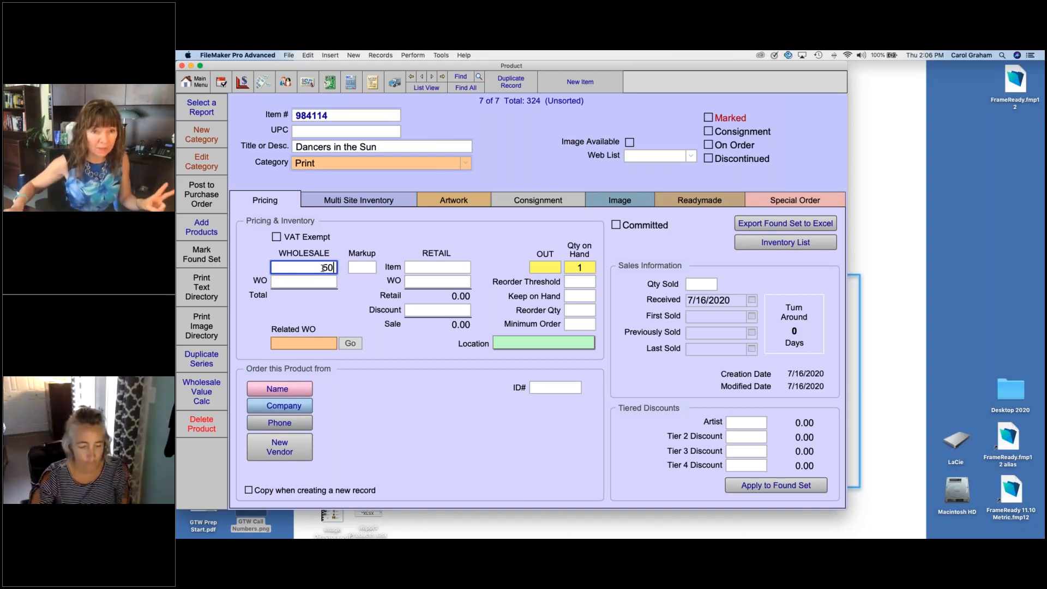
{"action": "left_click", "coordinate": [367, 270]}
{"action": "type", "text": "2.5"}
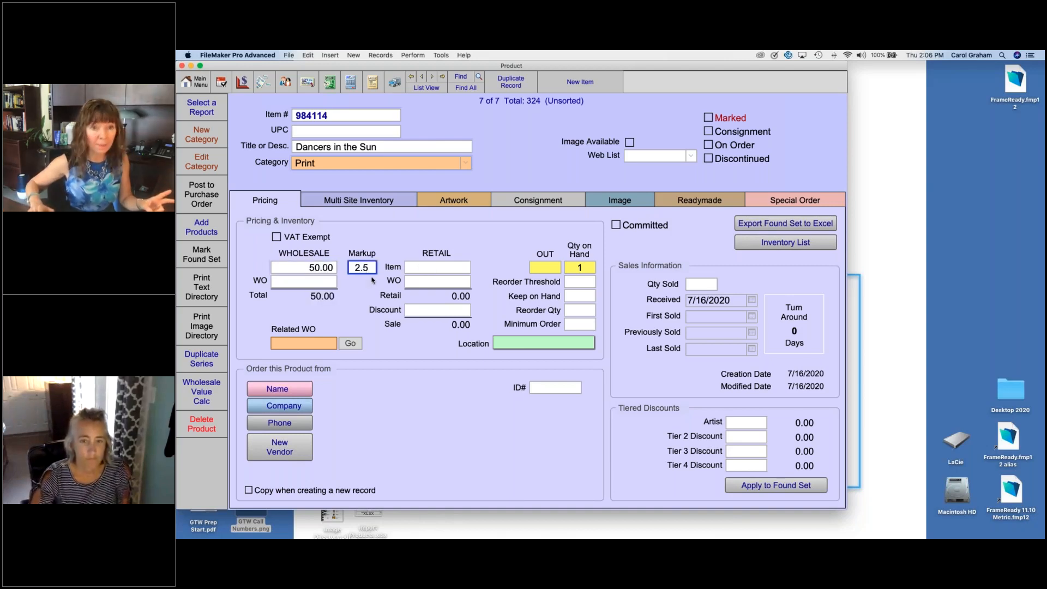
{"action": "left_click", "coordinate": [373, 280]}
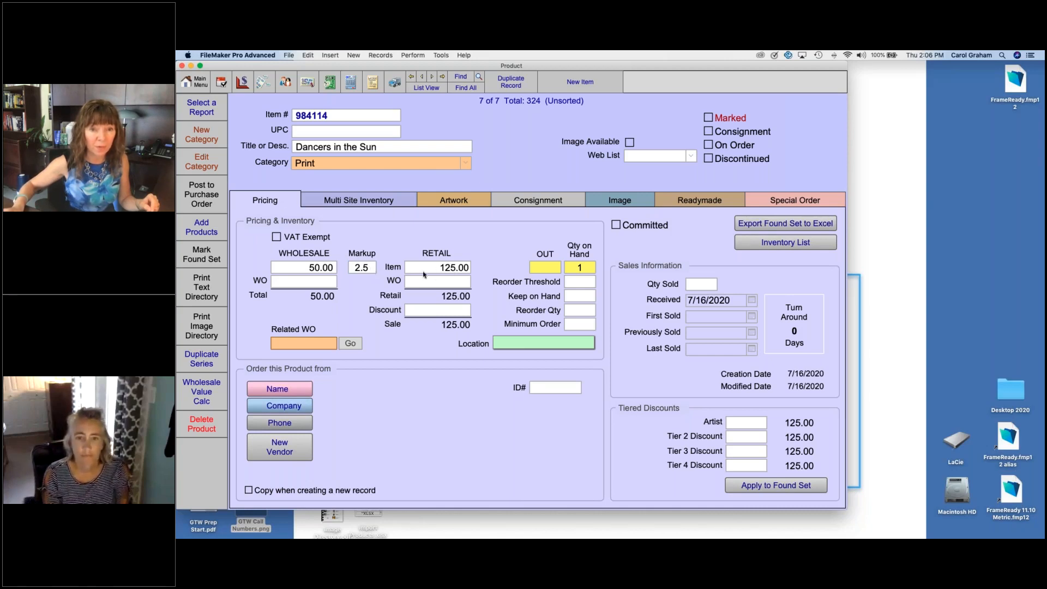
Step: Try a wholesale price of 55 for the product and set it back to 50
{"action": "left_click", "coordinate": [303, 271]}
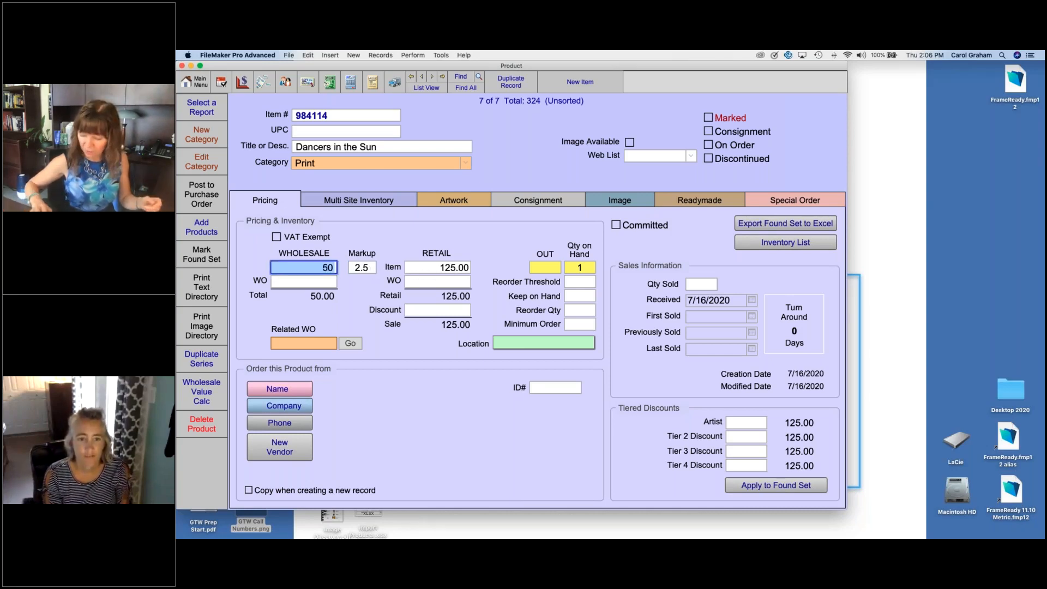
{"action": "type", "text": "55"}
{"action": "key", "text": "Return"}
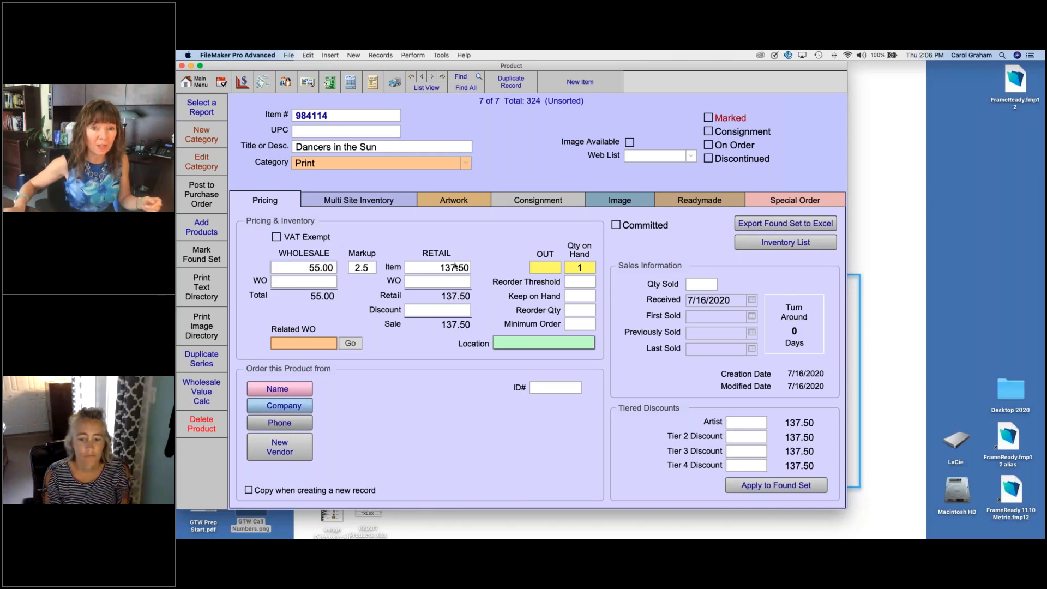
{"action": "left_click", "coordinate": [300, 269]}
{"action": "type", "text": "50"}
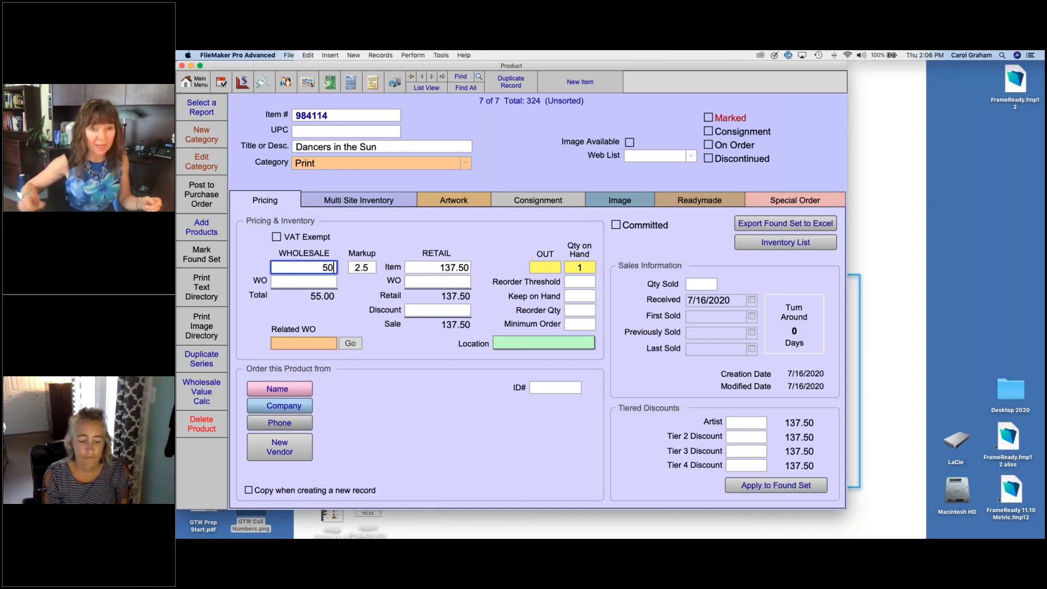
Step: Clear the markup and set the retail item price manually to 105
{"action": "left_click", "coordinate": [369, 269]}
{"action": "key", "text": "BackSpace"}
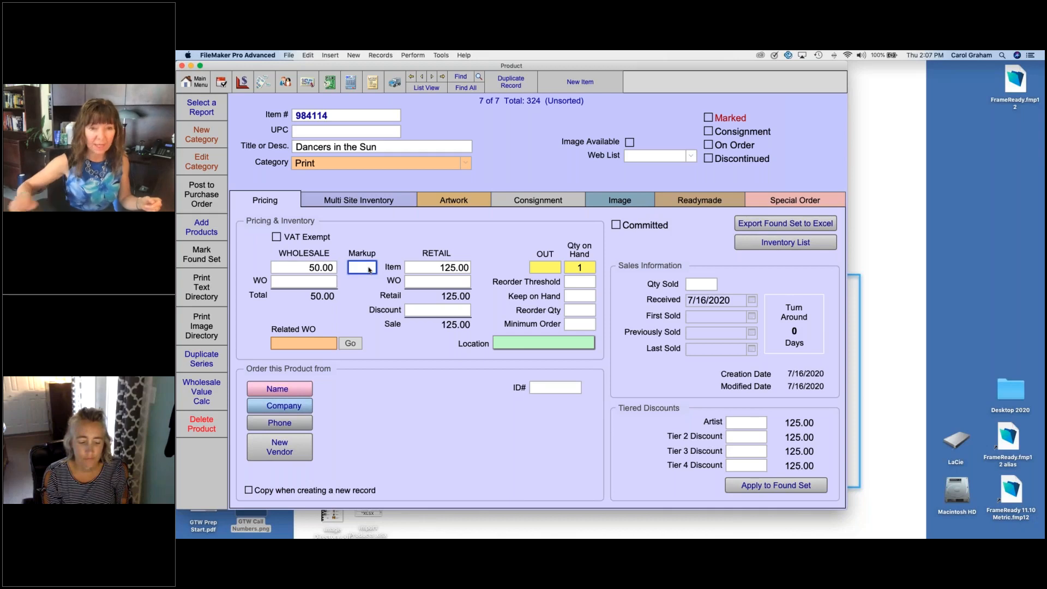
{"action": "left_click", "coordinate": [433, 268]}
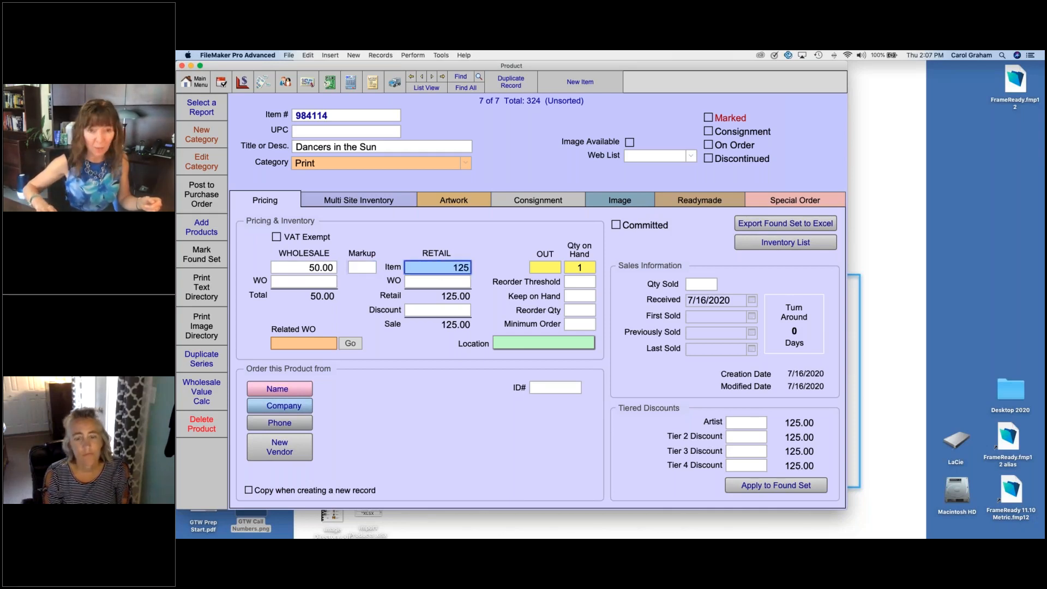
{"action": "type", "text": "105"}
{"action": "key", "text": "Return"}
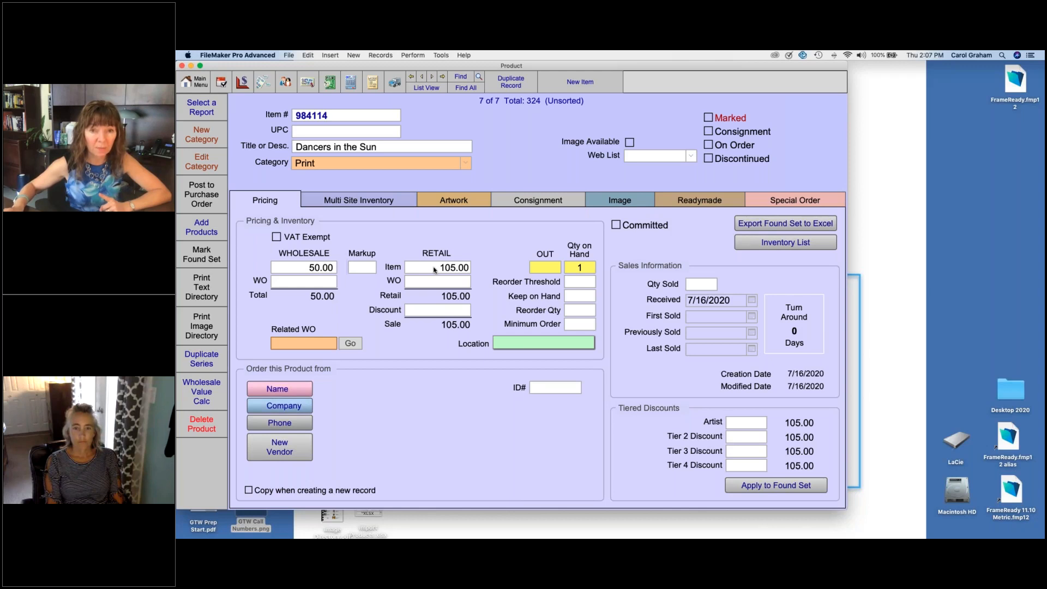
Step: Set the product's quantity on hand to 5 and commit the change
{"action": "double_click", "coordinate": [587, 269]}
{"action": "type", "text": "5"}
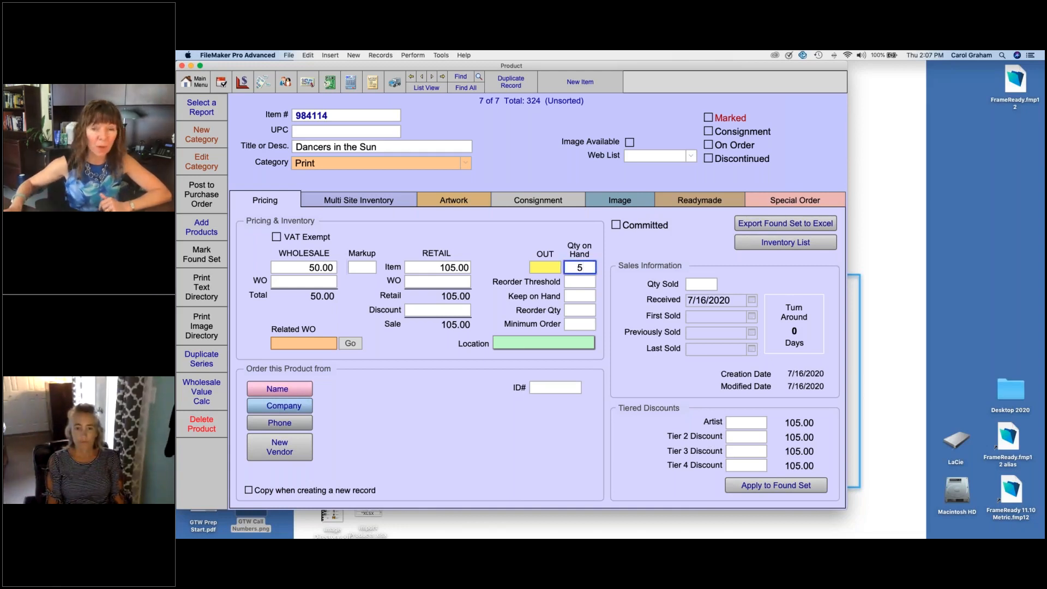
{"action": "left_click", "coordinate": [615, 252]}
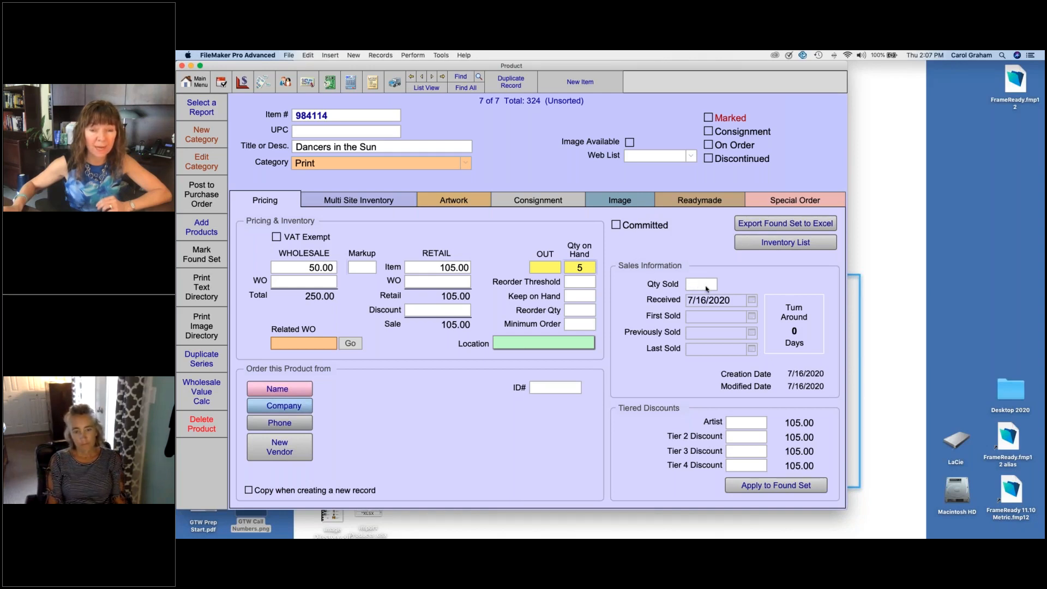
Step: Set the Keep on Hand quantity to 5 and the Reorder Qty to 0
{"action": "left_click", "coordinate": [583, 296]}
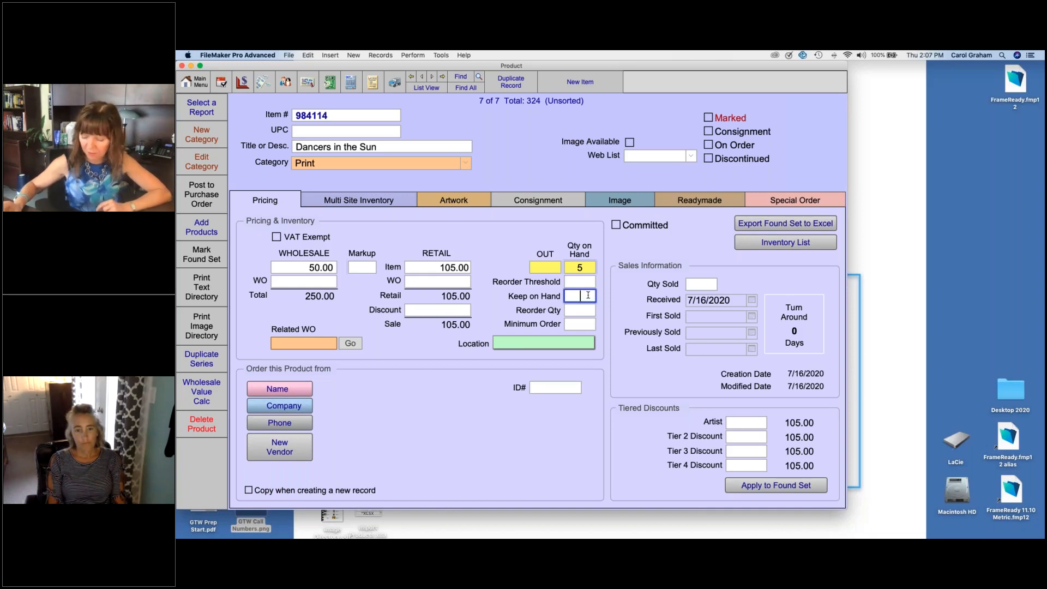
{"action": "type", "text": "5"}
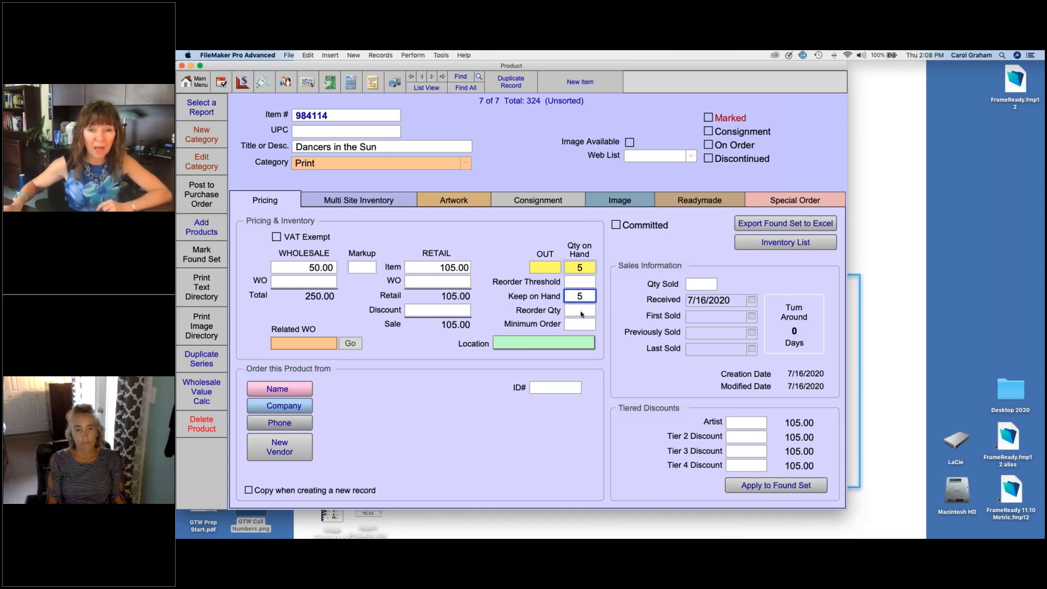
{"action": "left_click", "coordinate": [582, 310]}
{"action": "type", "text": "0"}
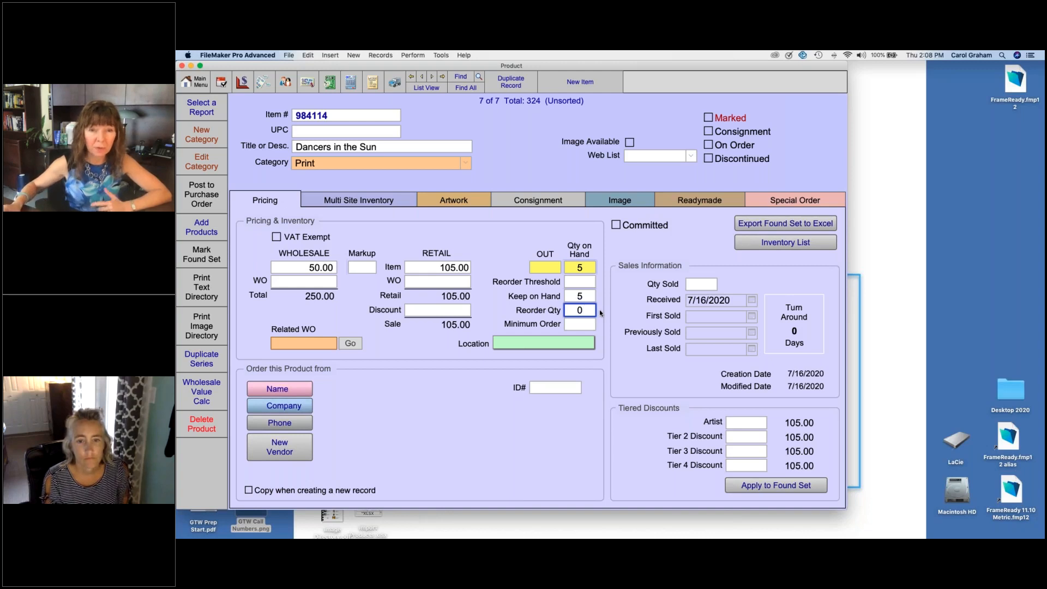
Step: Set the Reorder Threshold to 5, clear the Keep on Hand quantity and set the Reorder Qty to 5
{"action": "left_click", "coordinate": [585, 282]}
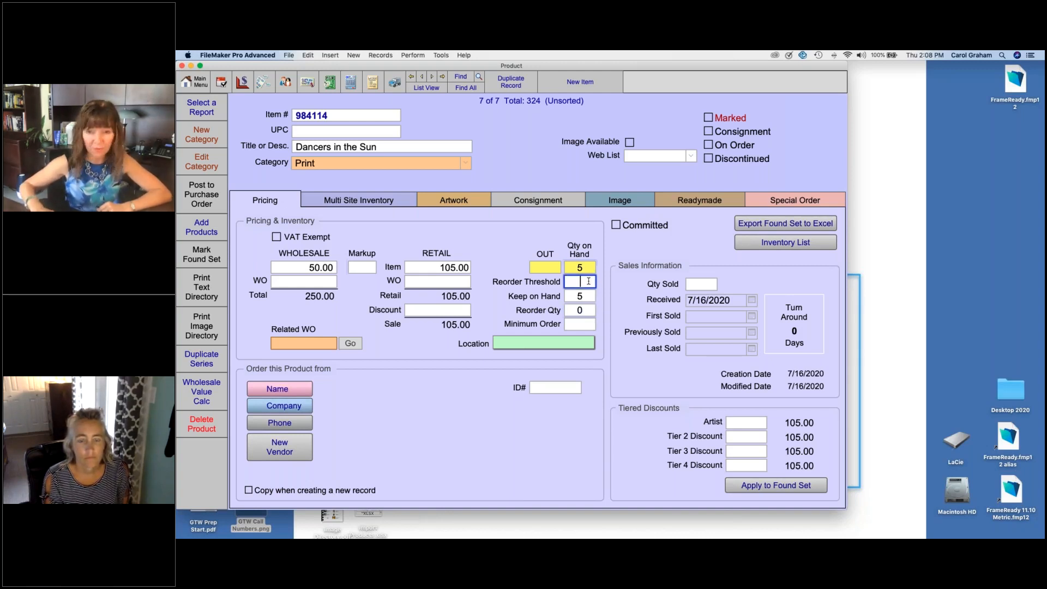
{"action": "type", "text": "5"}
{"action": "key", "text": "Tab"}
{"action": "key", "text": "BackSpace"}
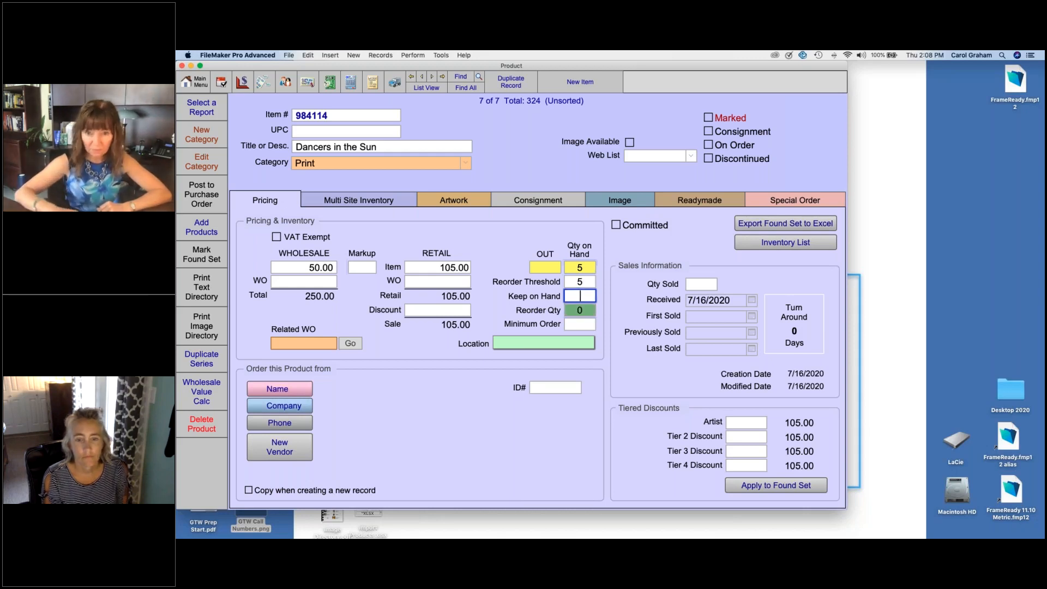
{"action": "left_click", "coordinate": [591, 312]}
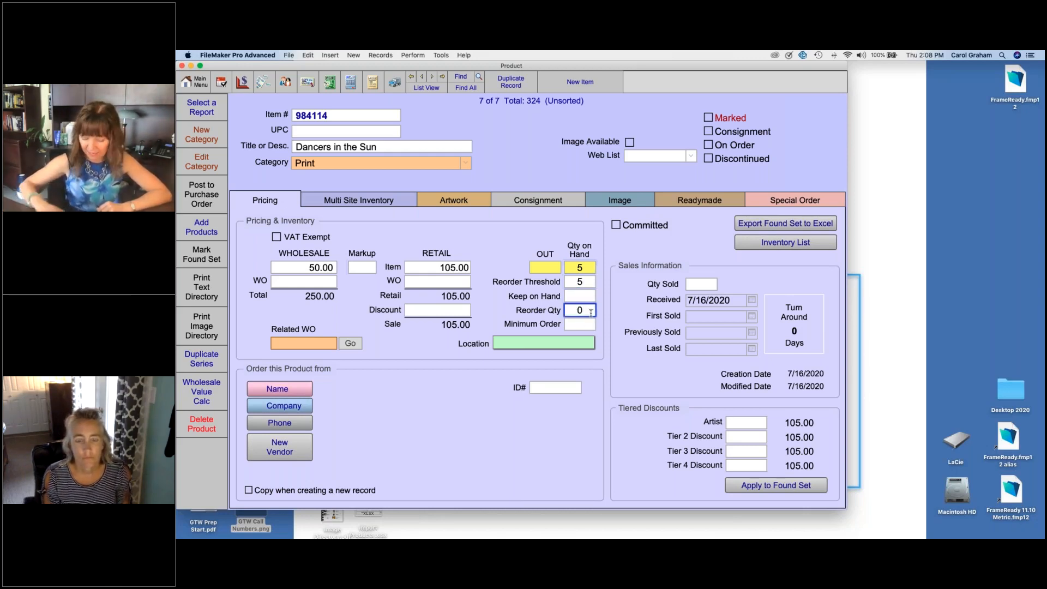
{"action": "key", "text": "BackSpace"}
{"action": "type", "text": "5"}
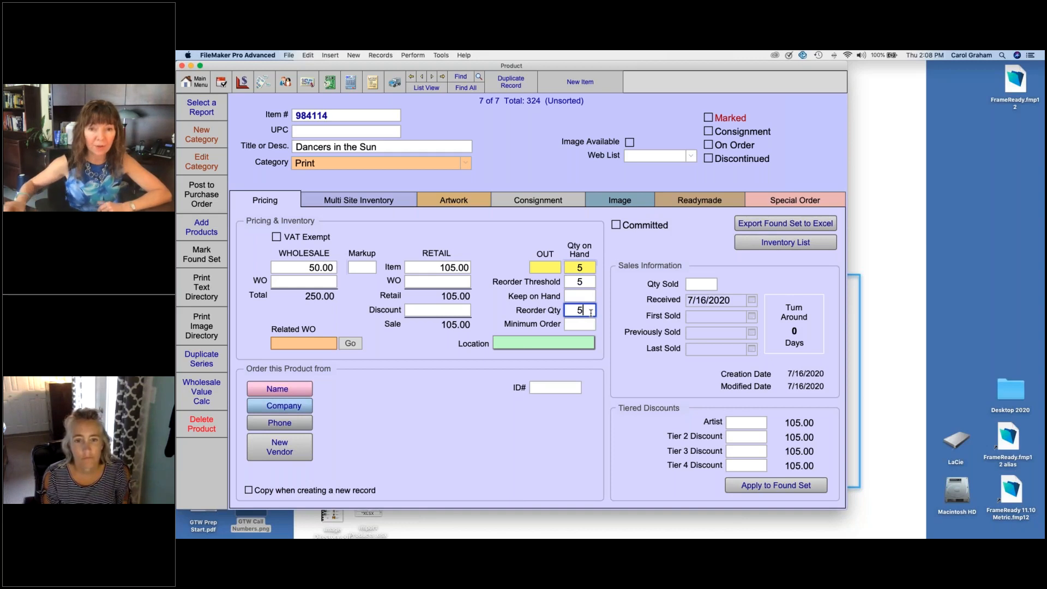
{"action": "left_click", "coordinate": [615, 311]}
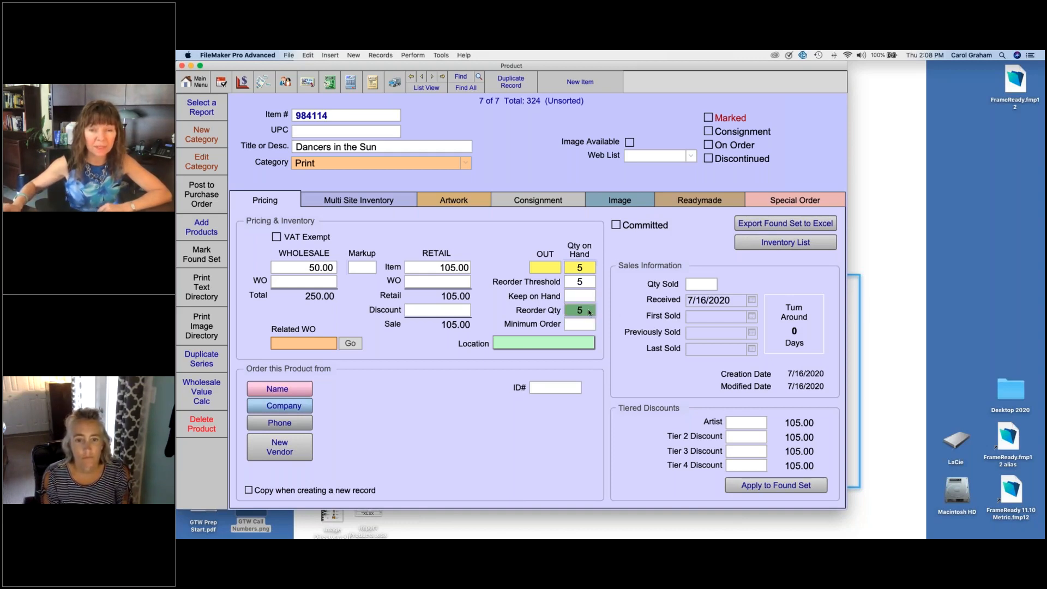
Step: Try a quantity on hand of 4 for the product and set it back to 5
{"action": "left_click", "coordinate": [591, 269]}
{"action": "type", "text": "4"}
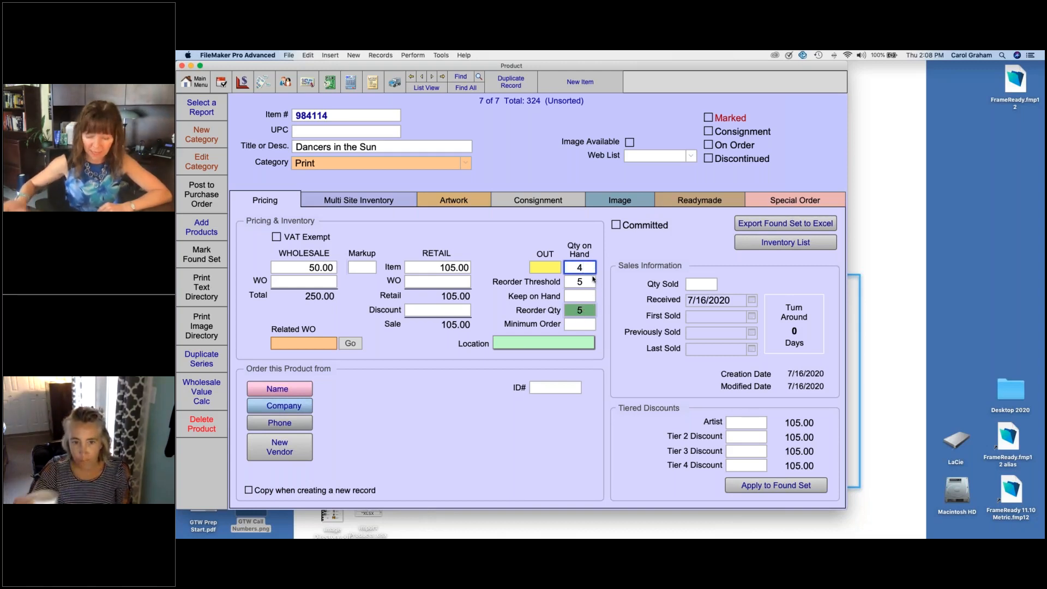
{"action": "key", "text": "BackSpace"}
{"action": "type", "text": "5"}
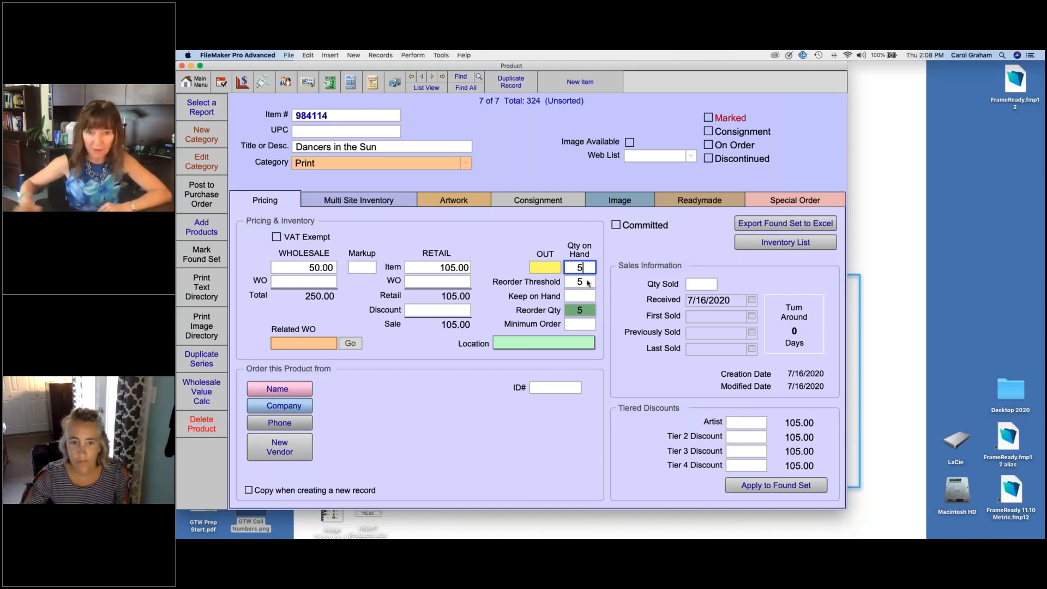
Step: Clear the product's Reorder Threshold and Reorder Qty values
{"action": "left_click", "coordinate": [588, 283]}
{"action": "key", "text": "BackSpace"}
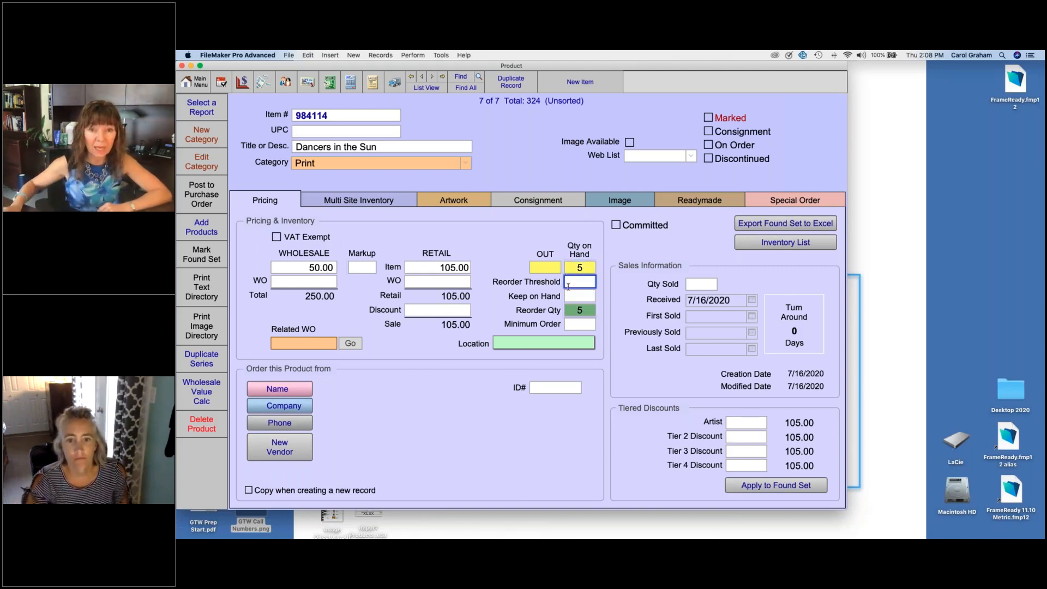
{"action": "left_click", "coordinate": [585, 297]}
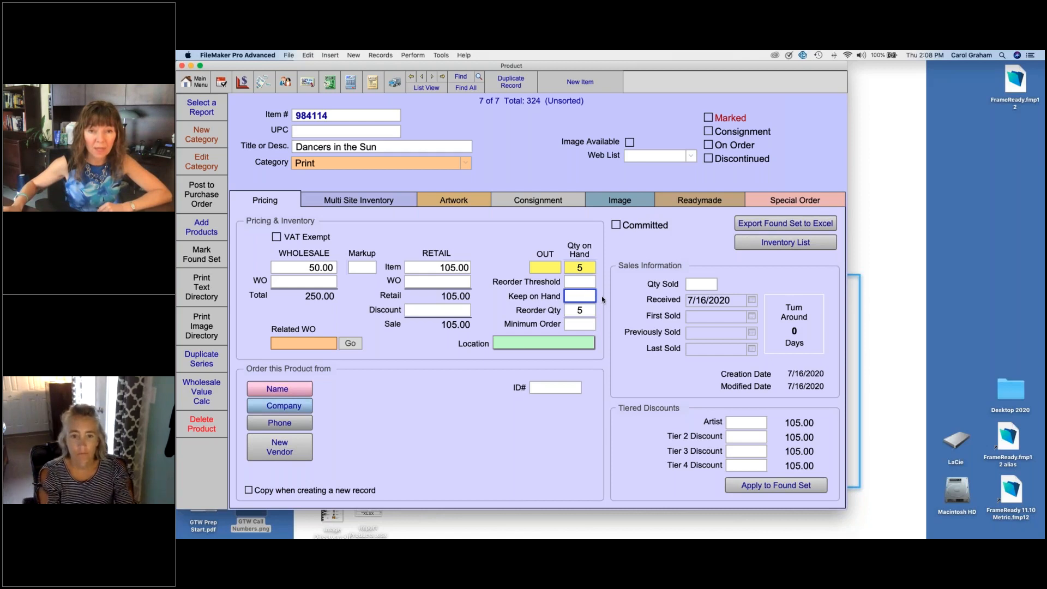
{"action": "left_click", "coordinate": [588, 309]}
{"action": "key", "text": "BackSpace"}
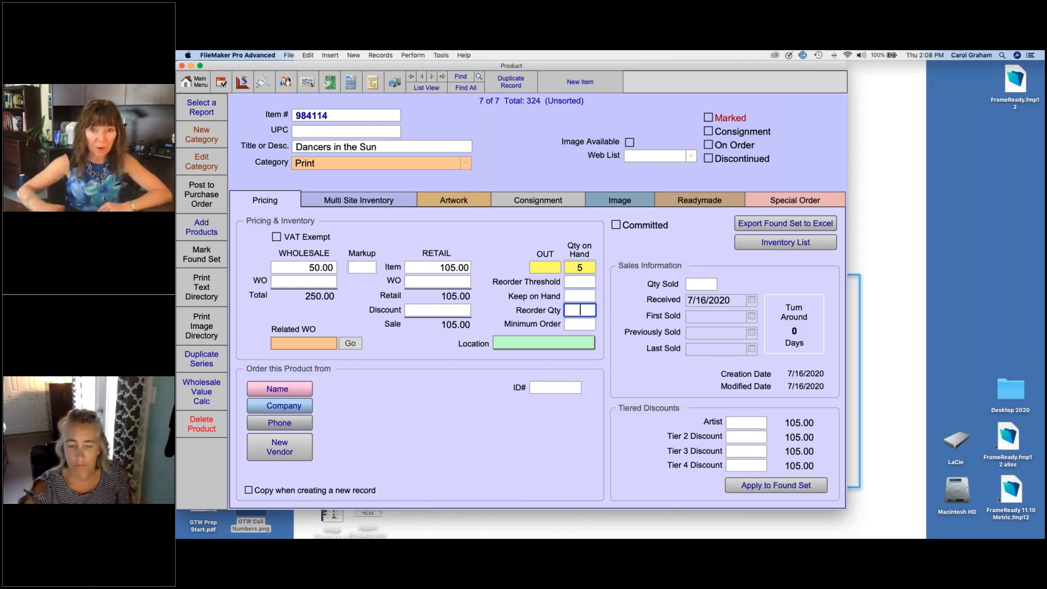
Step: Set the Keep on Hand quantity to 10 with a Reorder Qty of 5
{"action": "left_click", "coordinate": [586, 297]}
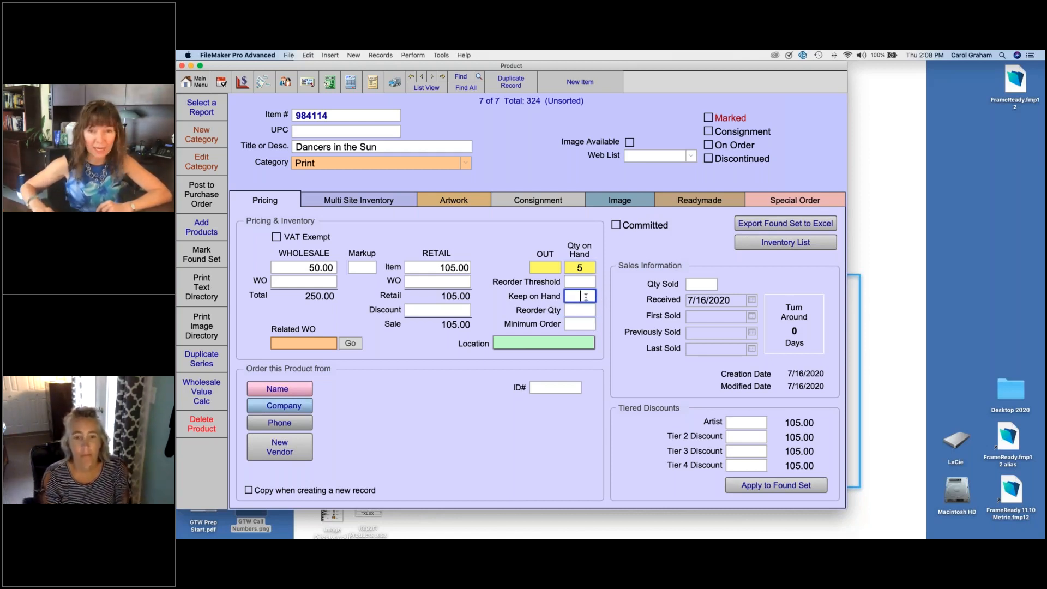
{"action": "type", "text": "10"}
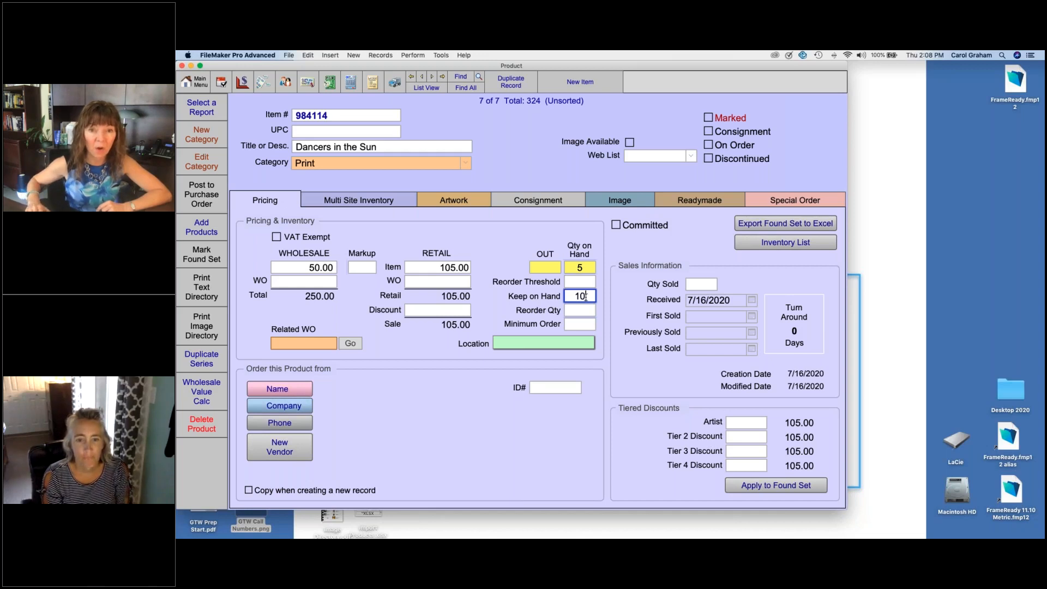
{"action": "key", "text": "Tab"}
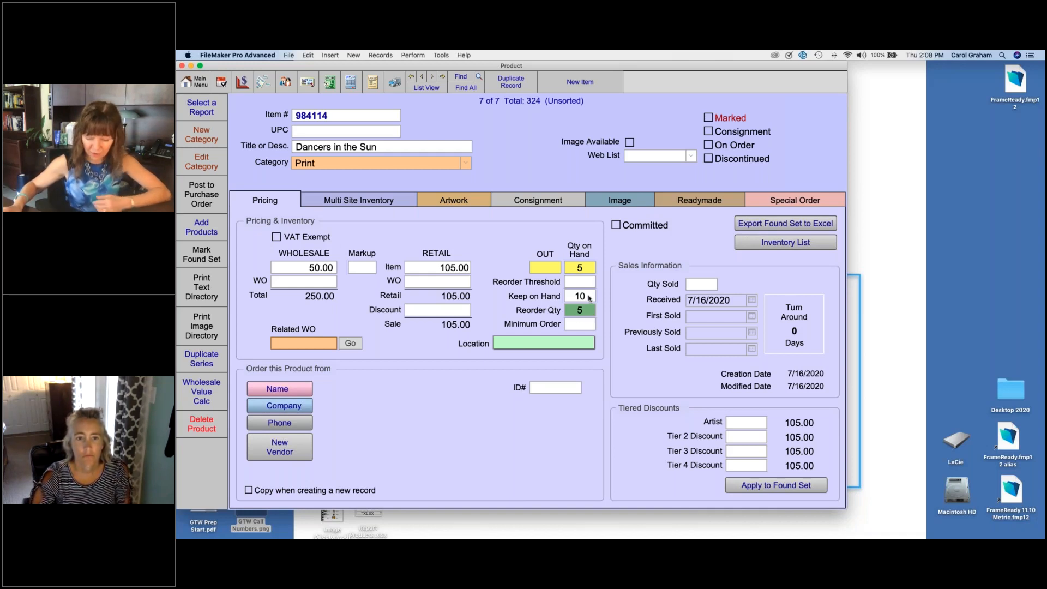
Step: Clear the product's Keep on Hand and Reorder Qty values
{"action": "left_click", "coordinate": [590, 299]}
{"action": "key", "text": "BackSpace"}
{"action": "key", "text": "BackSpace"}
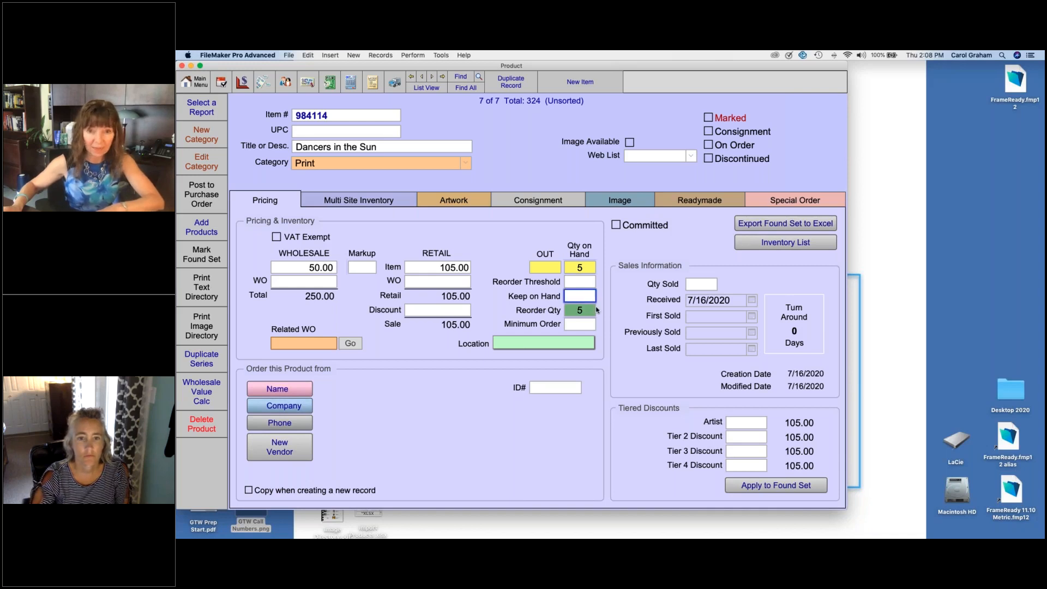
{"action": "left_click", "coordinate": [591, 311]}
{"action": "key", "text": "BackSpace"}
Step: Set the Reorder Threshold to 10 and the Reorder Qty to 5, and commit the record
{"action": "left_click", "coordinate": [584, 283]}
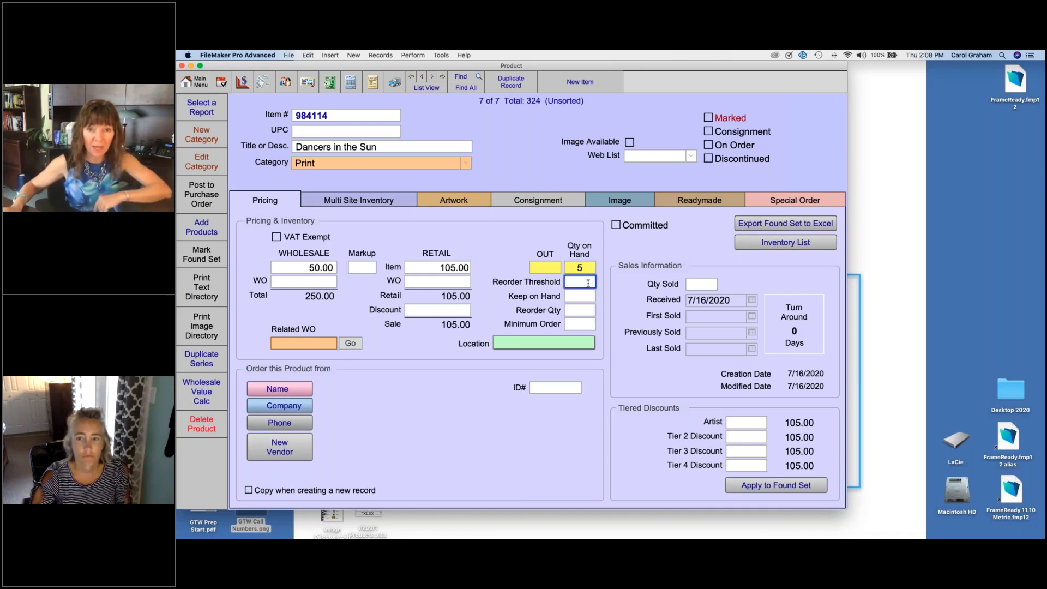
{"action": "type", "text": "10"}
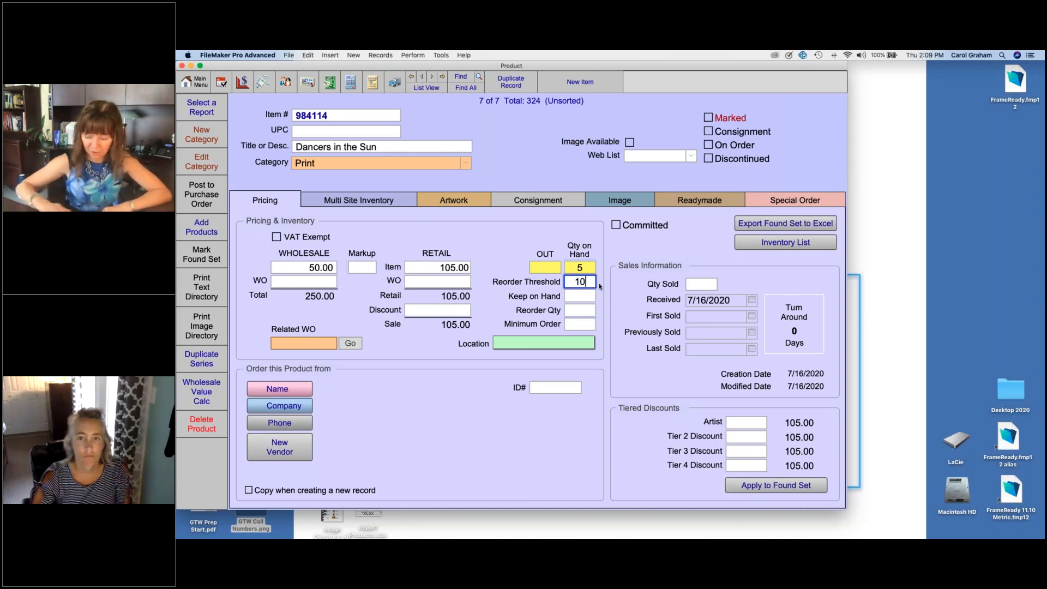
{"action": "left_click", "coordinate": [586, 310]}
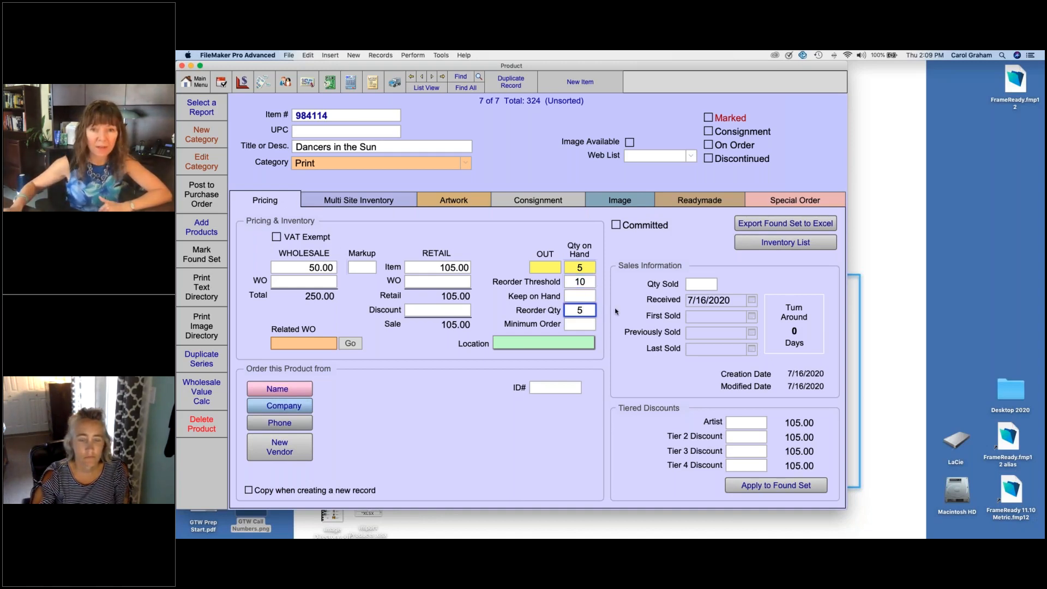
{"action": "type", "text": "5"}
{"action": "key", "text": "Return"}
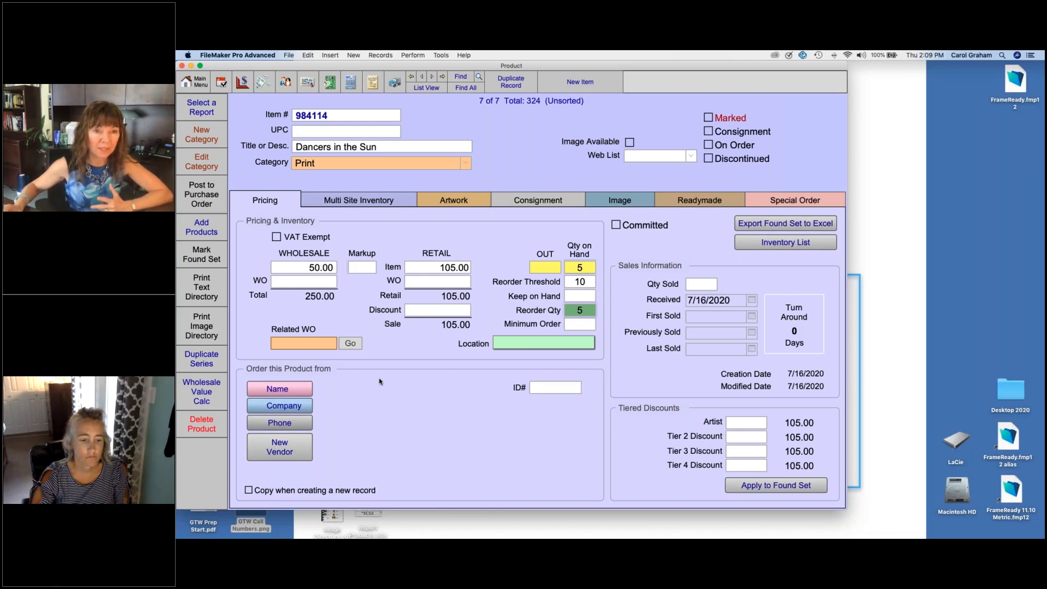
Step: Search the vendors by company name for "abc" and assign ABC Art Supply as the product's supplier
{"action": "left_click", "coordinate": [298, 407]}
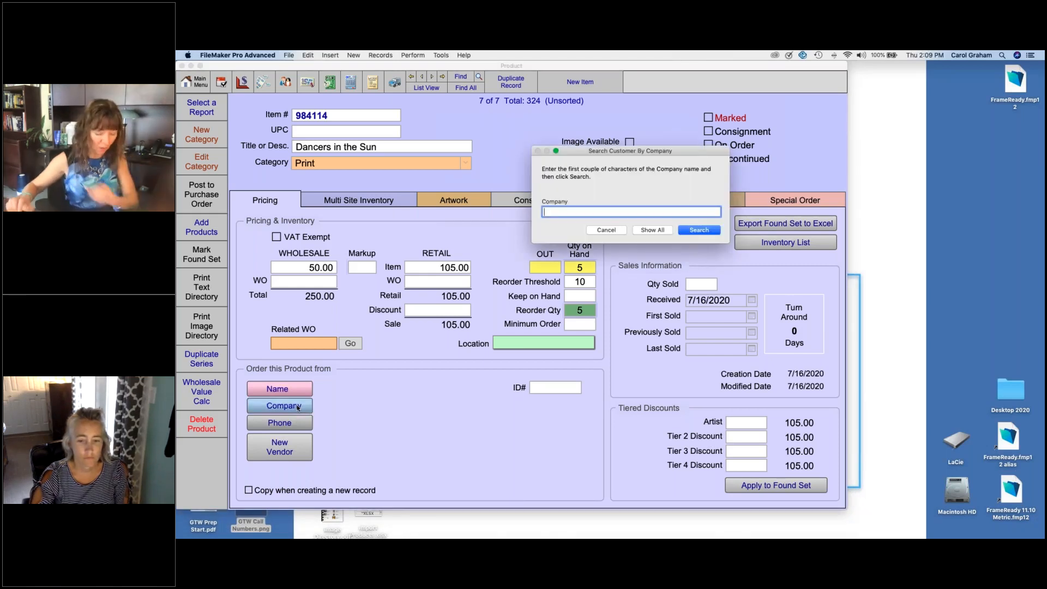
{"action": "type", "text": "abc"}
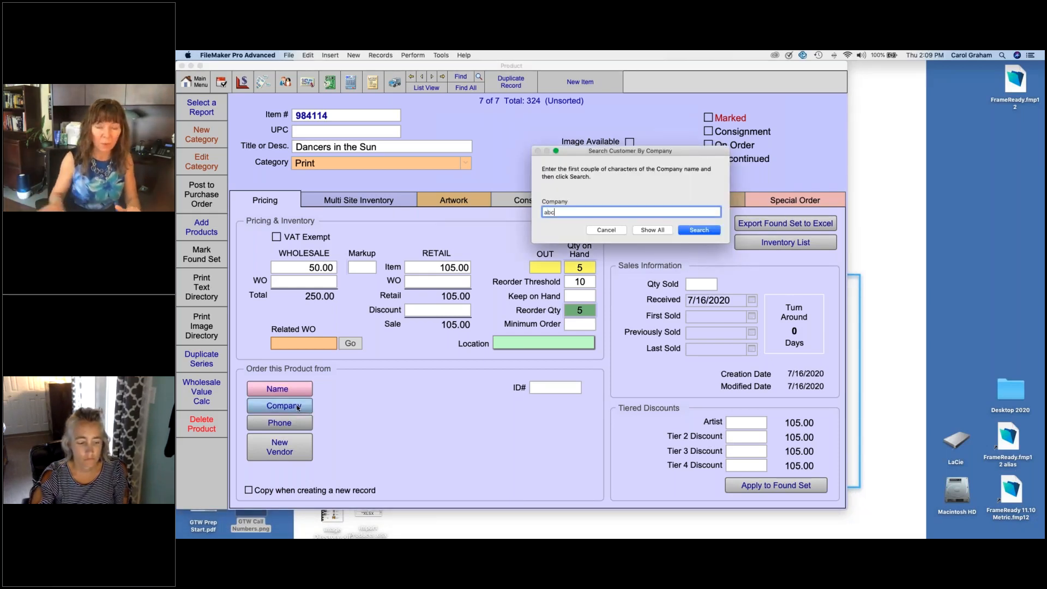
{"action": "key", "text": "Return"}
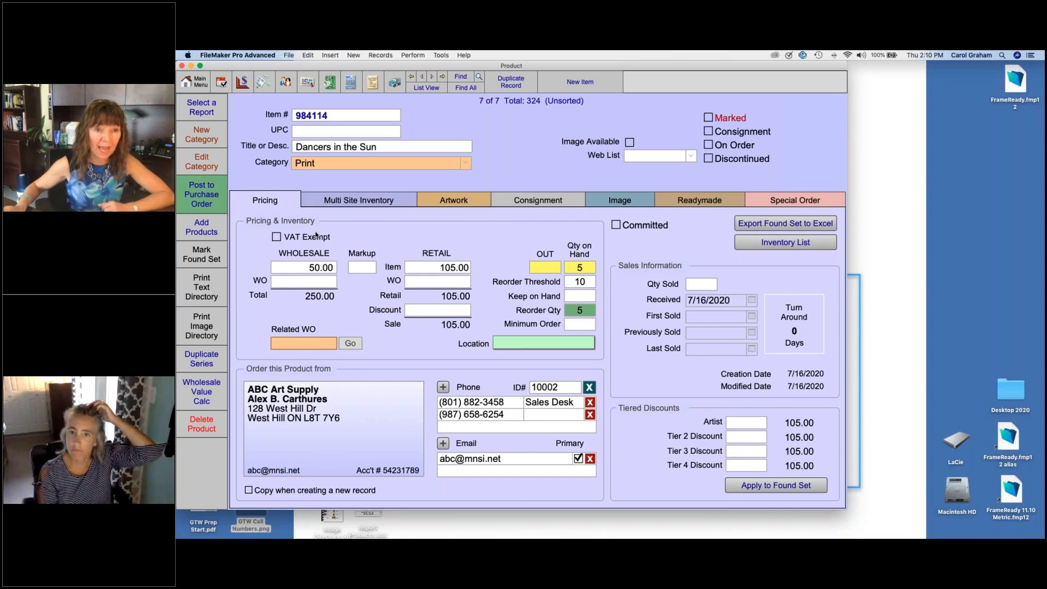
Step: Open the Add Products catalog and cancel out of it
{"action": "left_click", "coordinate": [212, 231]}
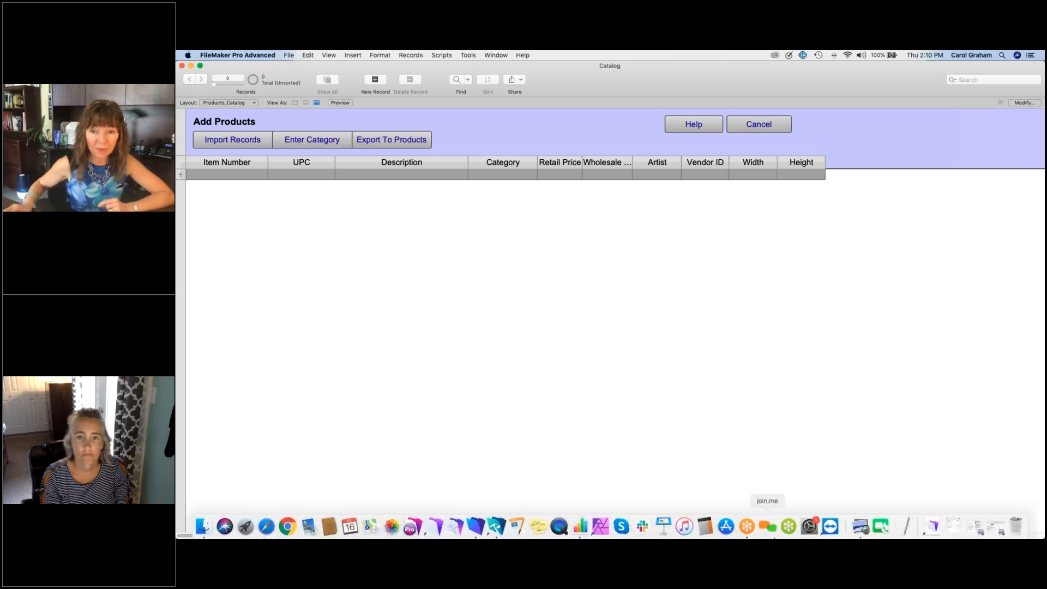
{"action": "left_click", "coordinate": [759, 125]}
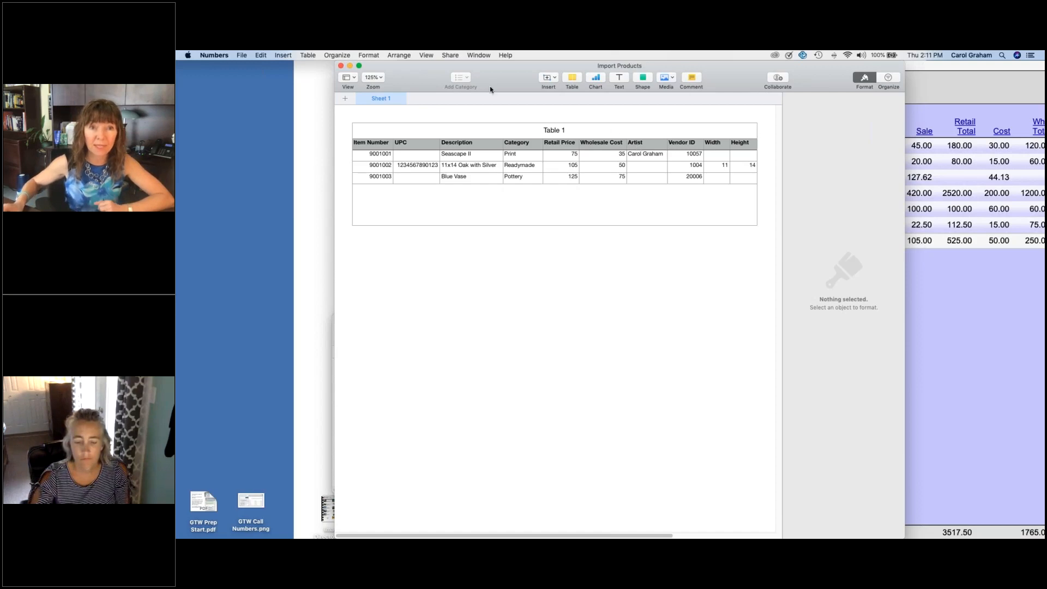
Step: Hide the Numbers spreadsheet, return to the FileMaker product list and show the selected product in form view
{"action": "left_click", "coordinate": [349, 66]}
{"action": "left_click", "coordinate": [214, 55]}
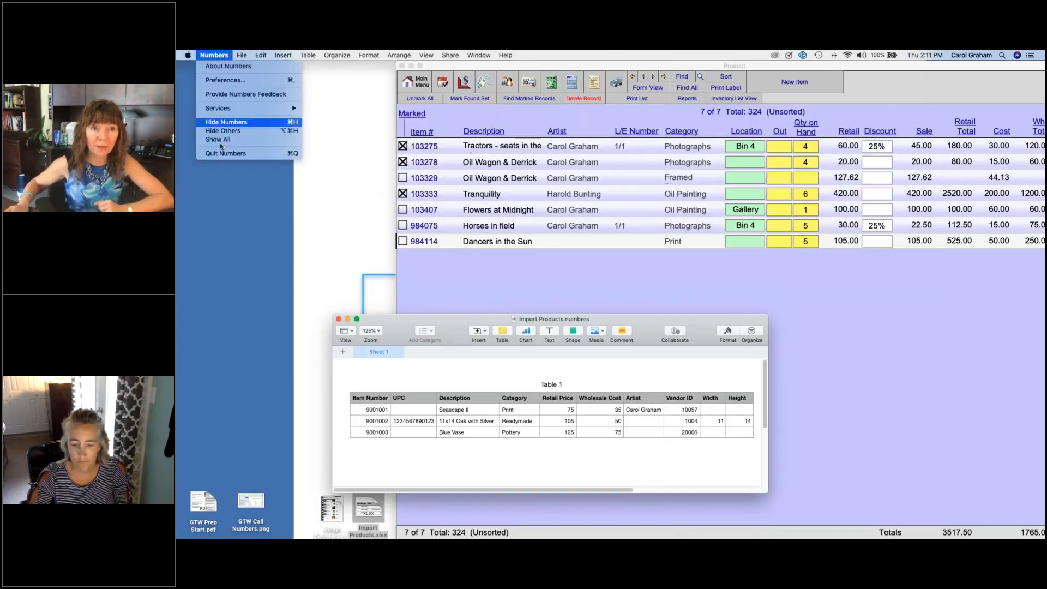
{"action": "left_click", "coordinate": [222, 122]}
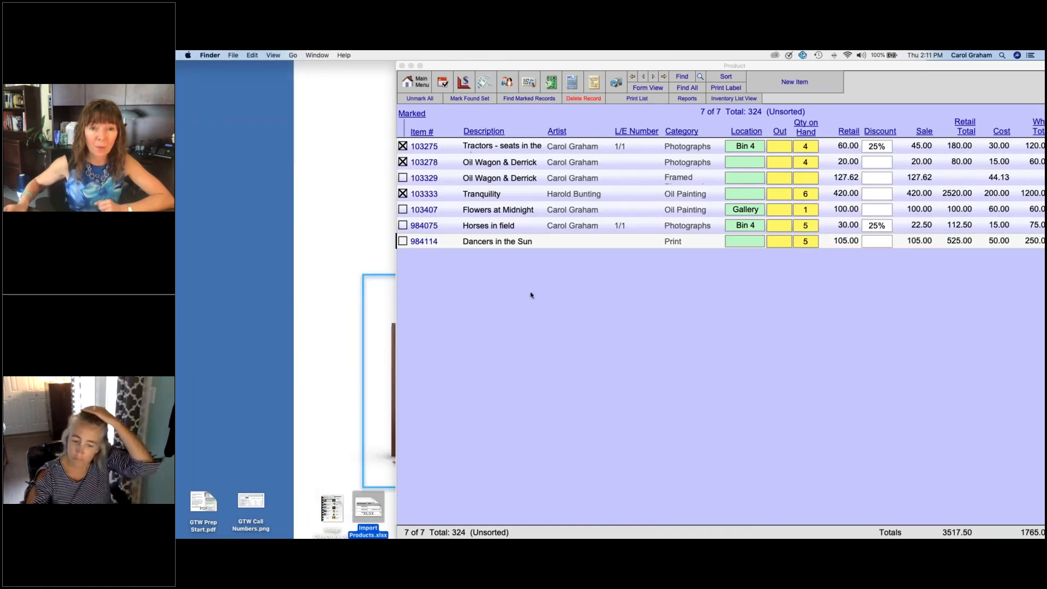
{"action": "left_click", "coordinate": [531, 295]}
{"action": "left_click_drag", "start_coordinate": [625, 63], "coordinate": [404, 59]}
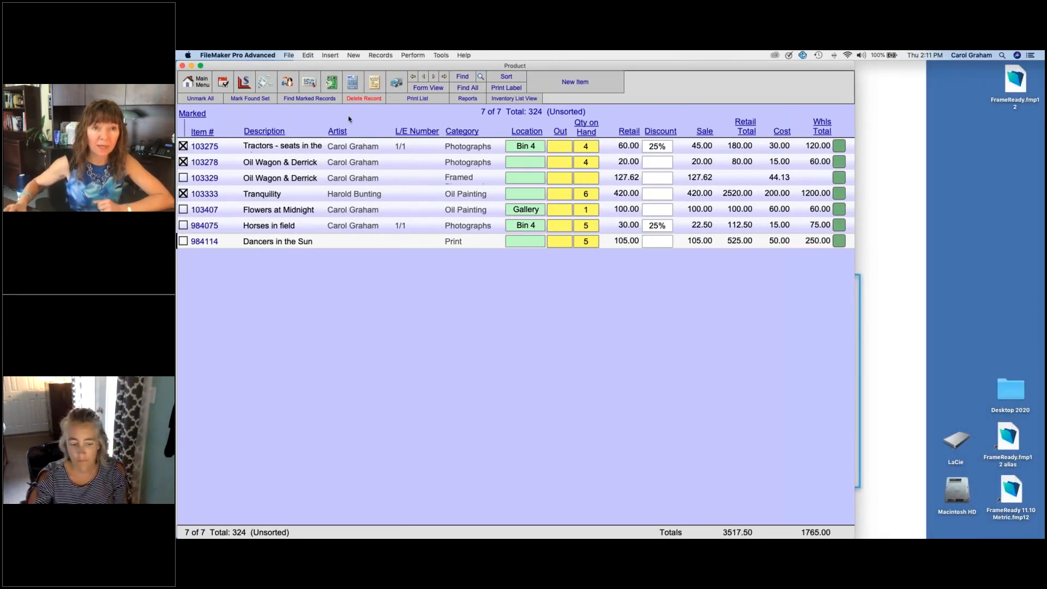
{"action": "left_click", "coordinate": [351, 146]}
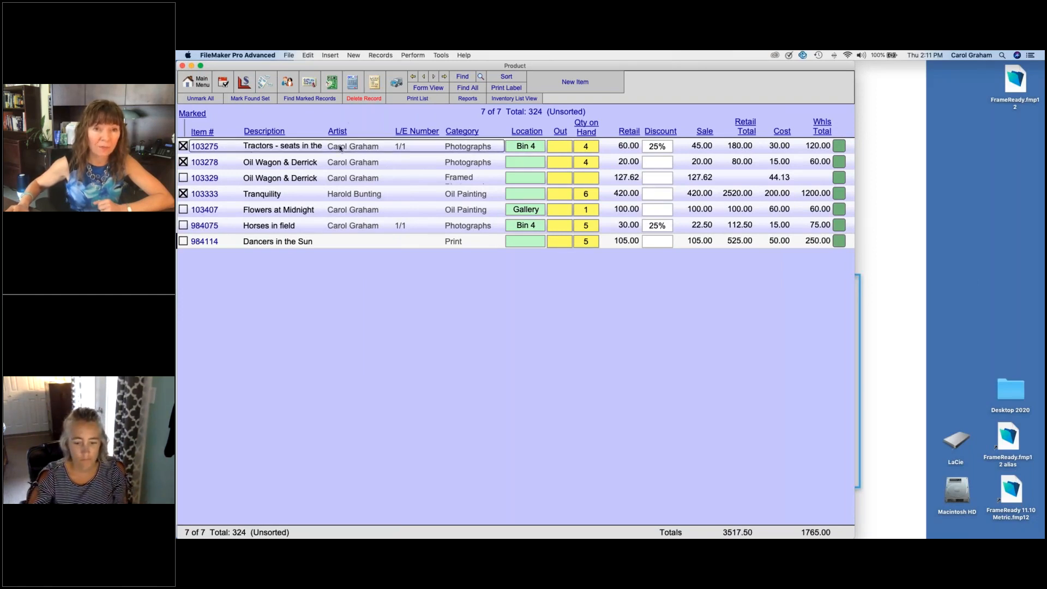
{"action": "left_click", "coordinate": [436, 89]}
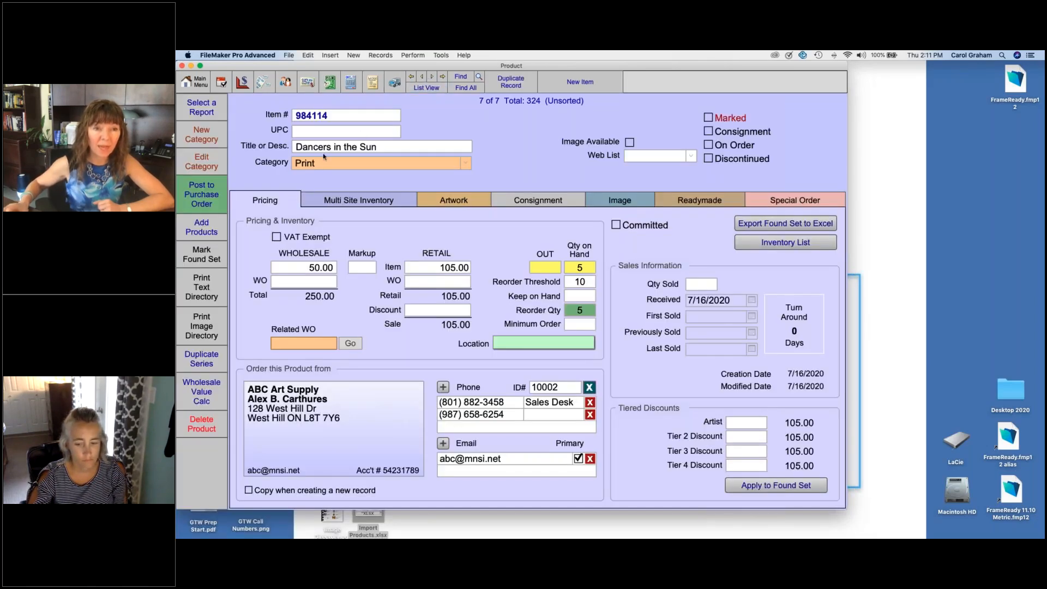
Step: Open Add Products and choose Import Products.xlsx from the Desktop as the source for importing records
{"action": "left_click", "coordinate": [207, 230]}
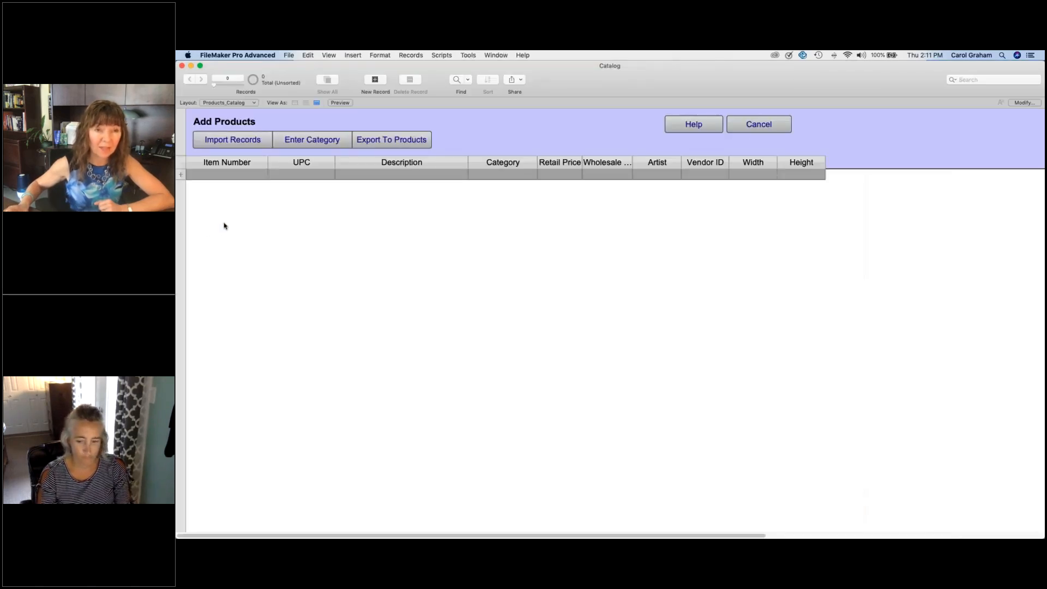
{"action": "left_click", "coordinate": [253, 141]}
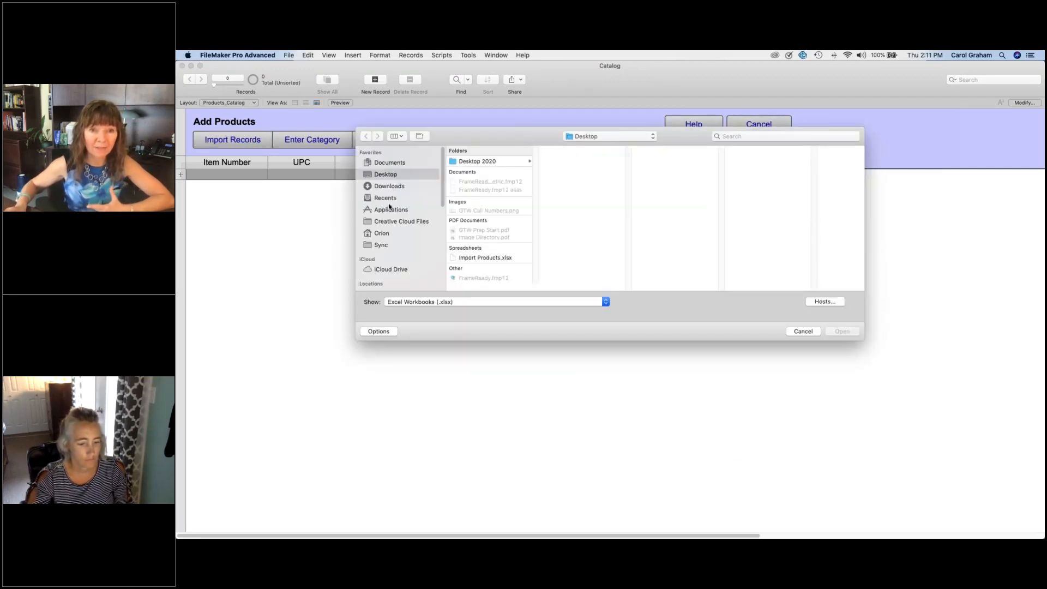
{"action": "left_click", "coordinate": [472, 258]}
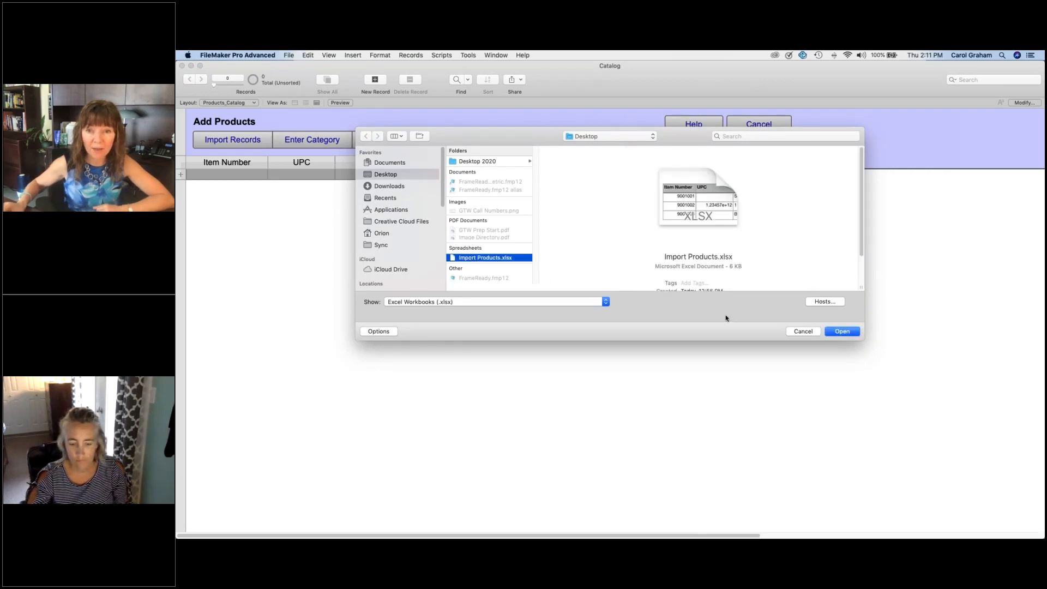
{"action": "left_click", "coordinate": [843, 331]}
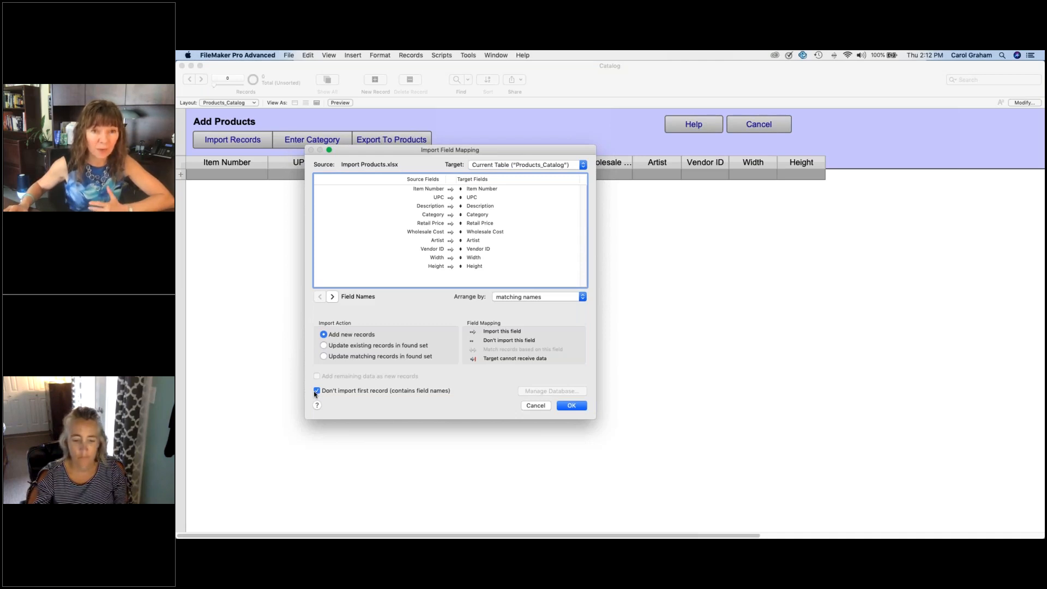
Step: Keep the import fields arranged by matching names and import the spreadsheet rows as new records
{"action": "left_click", "coordinate": [582, 296]}
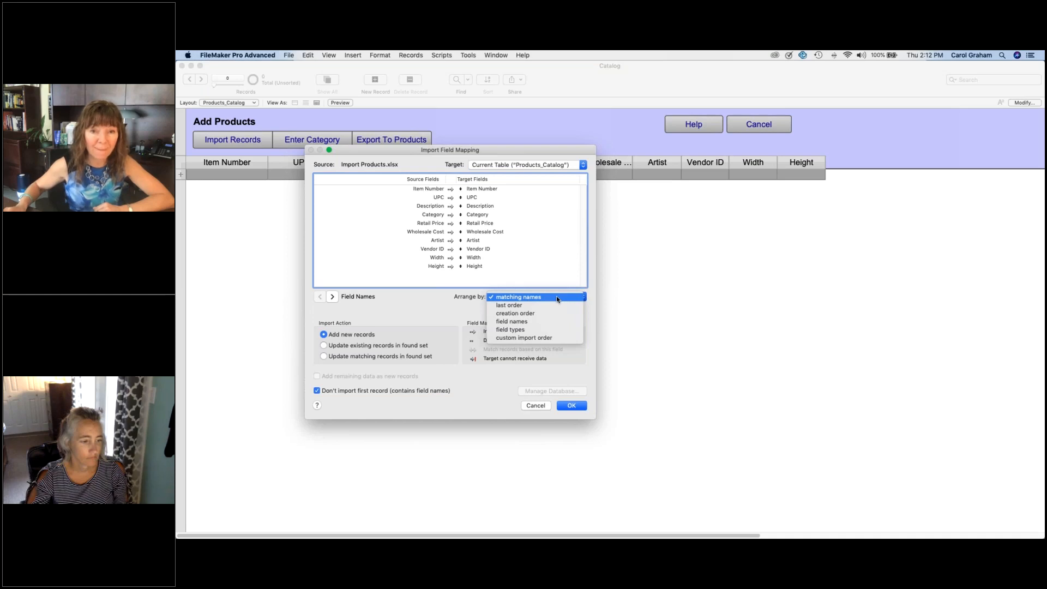
{"action": "left_click", "coordinate": [557, 299]}
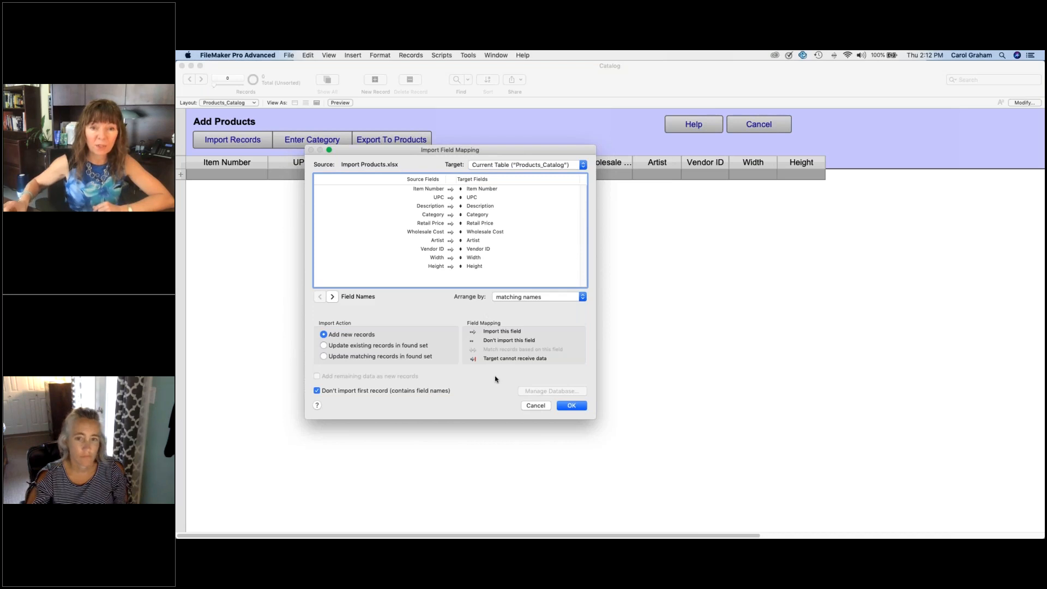
{"action": "left_click", "coordinate": [571, 407]}
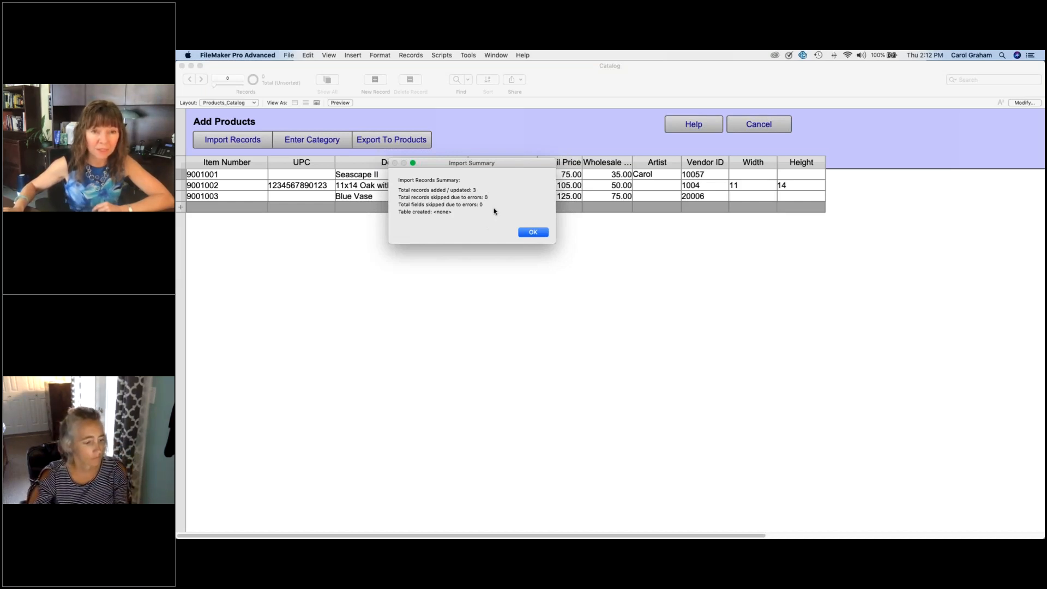
Step: Close the import summary, check the full artist entry for Seascape II and export the imported rows to Products
{"action": "left_click", "coordinate": [527, 234]}
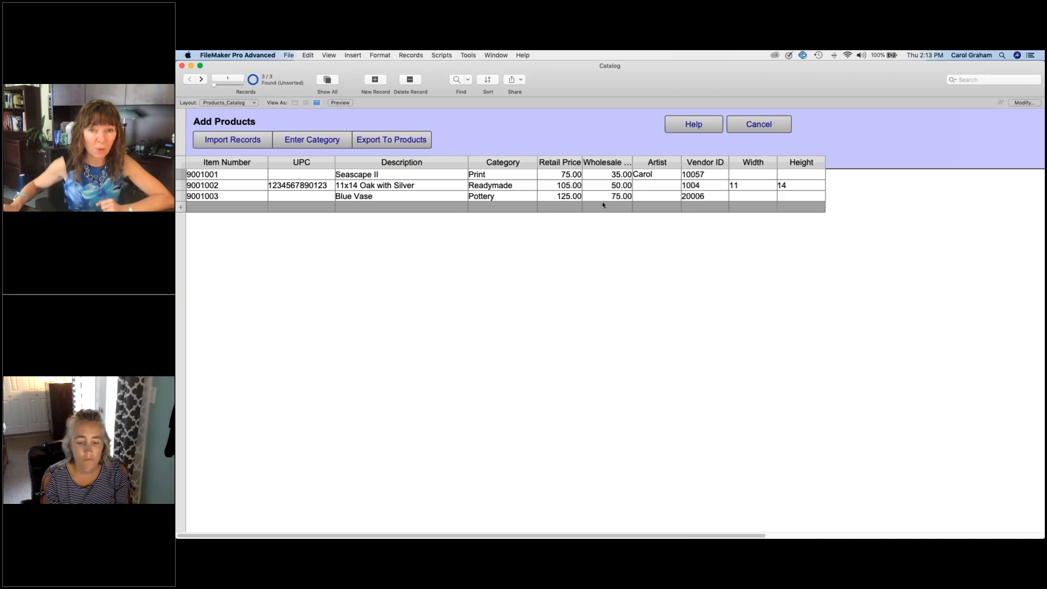
{"action": "left_click", "coordinate": [663, 175]}
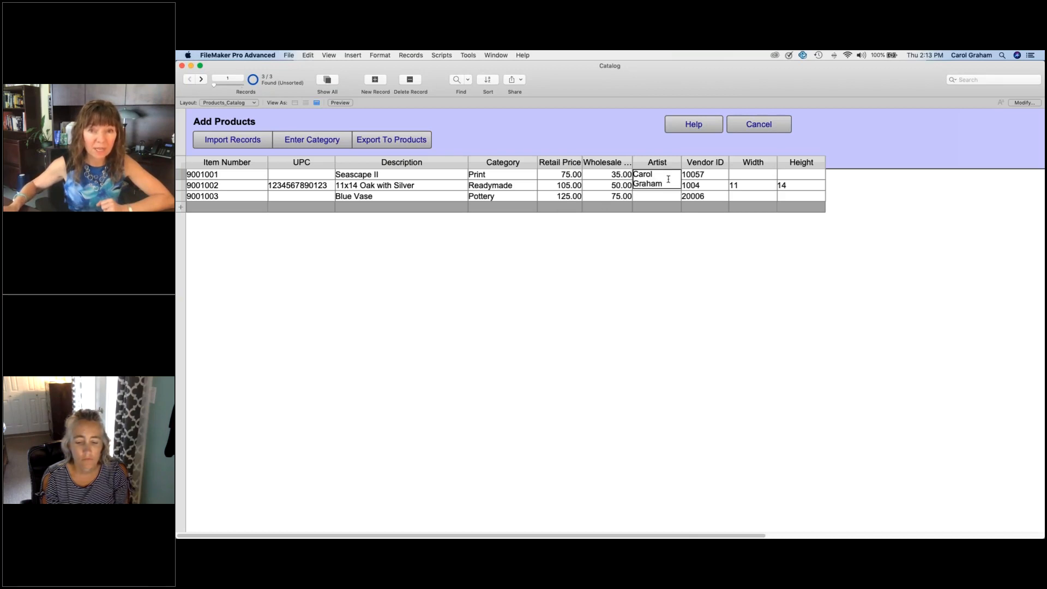
{"action": "left_click", "coordinate": [665, 272]}
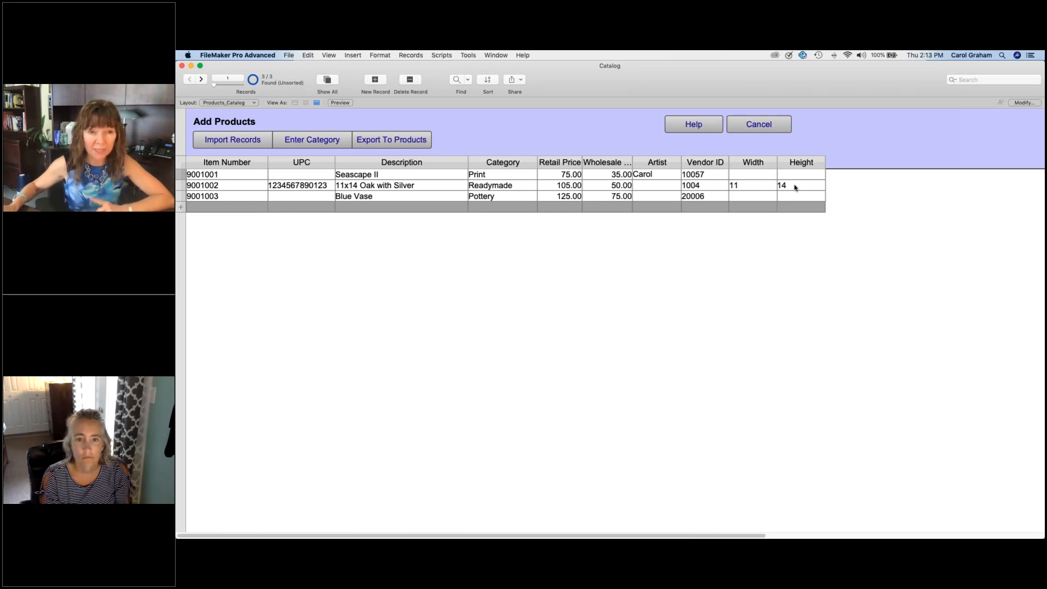
{"action": "left_click", "coordinate": [404, 143]}
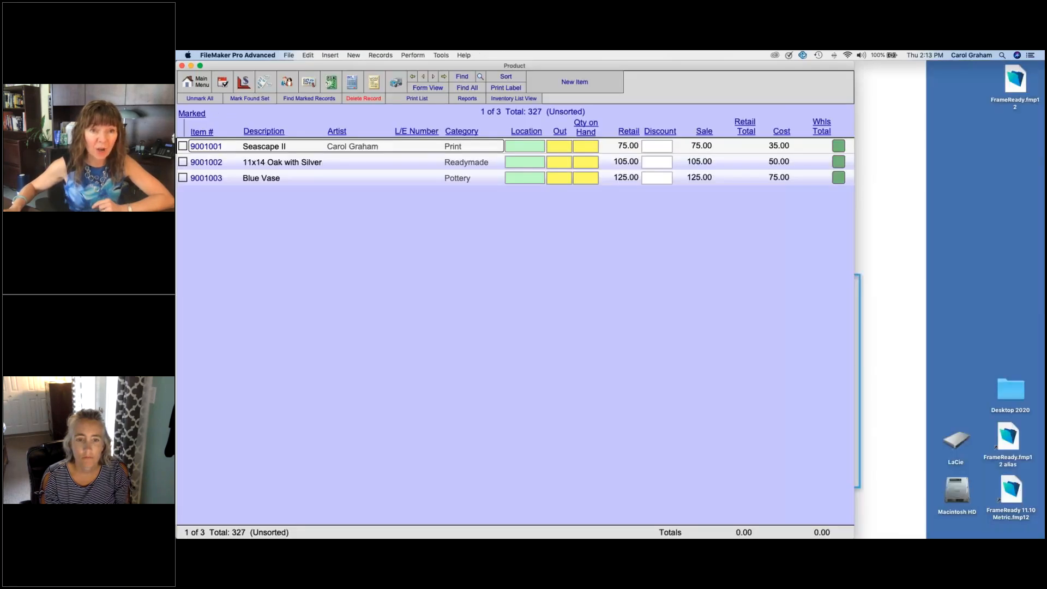
Step: Open the imported Seascape II record in form view and set its quantity on hand to 1
{"action": "left_click", "coordinate": [386, 181]}
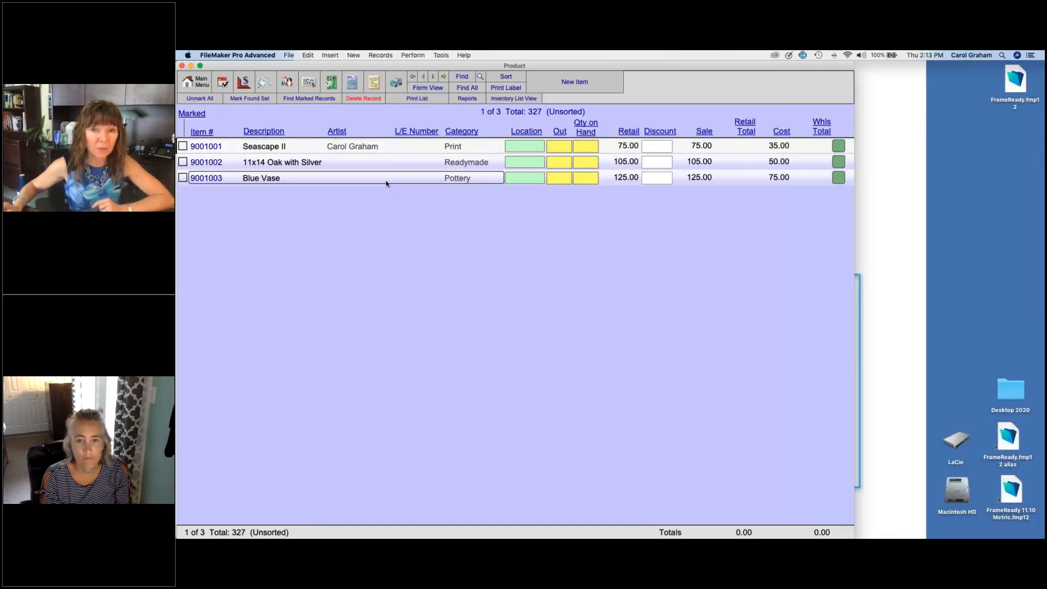
{"action": "left_click", "coordinate": [376, 161]}
{"action": "left_click", "coordinate": [344, 147]}
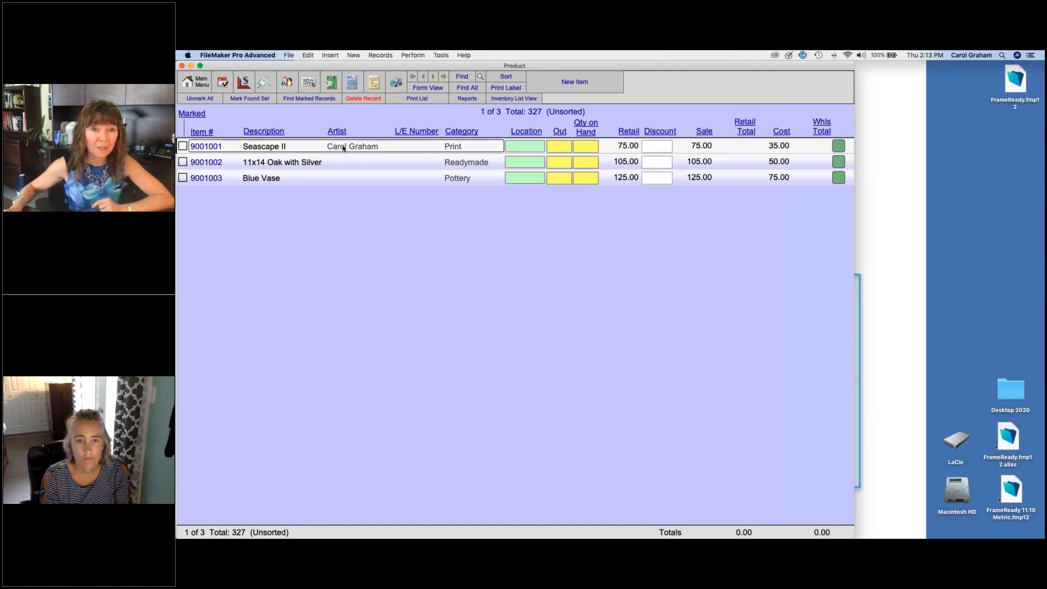
{"action": "double_click", "coordinate": [344, 147]}
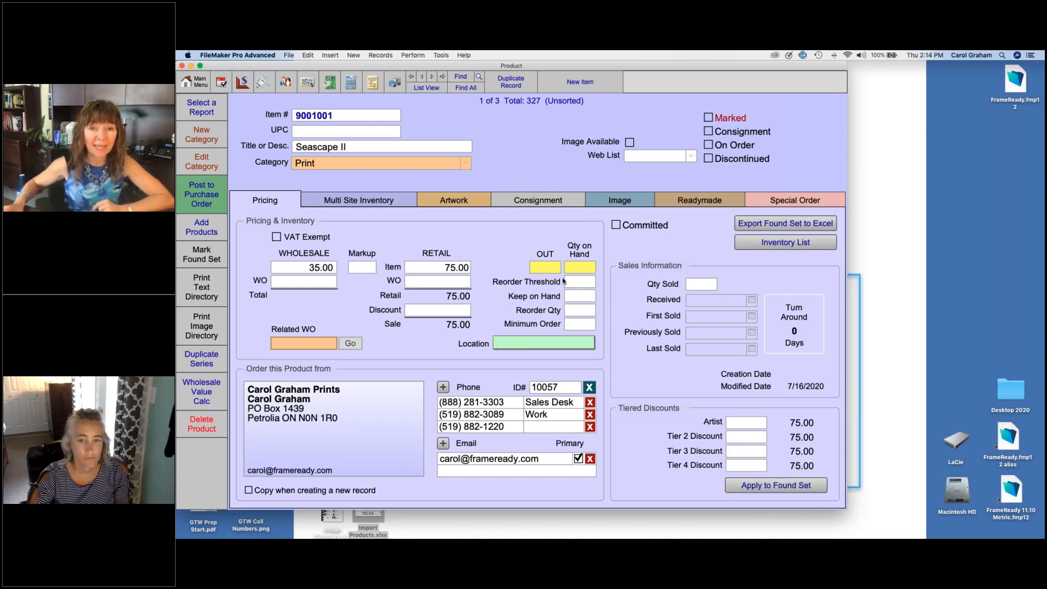
{"action": "left_click", "coordinate": [583, 267]}
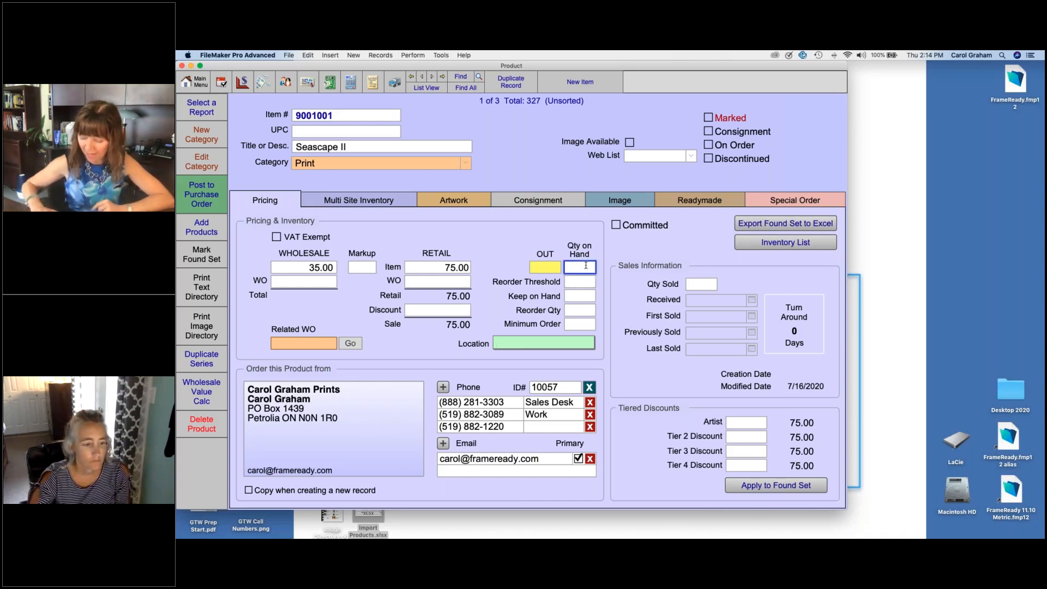
{"action": "type", "text": "1"}
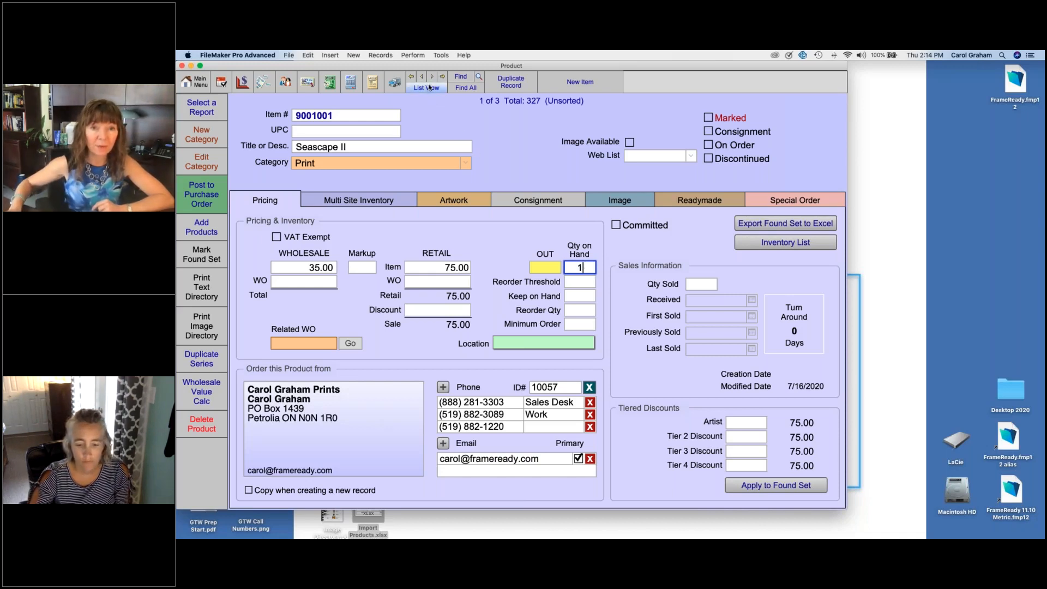
Step: Open the inventory list and set the quantity on hand to 5 for both 11x14 Oak with Silver and Blue Vase
{"action": "left_click", "coordinate": [432, 77]}
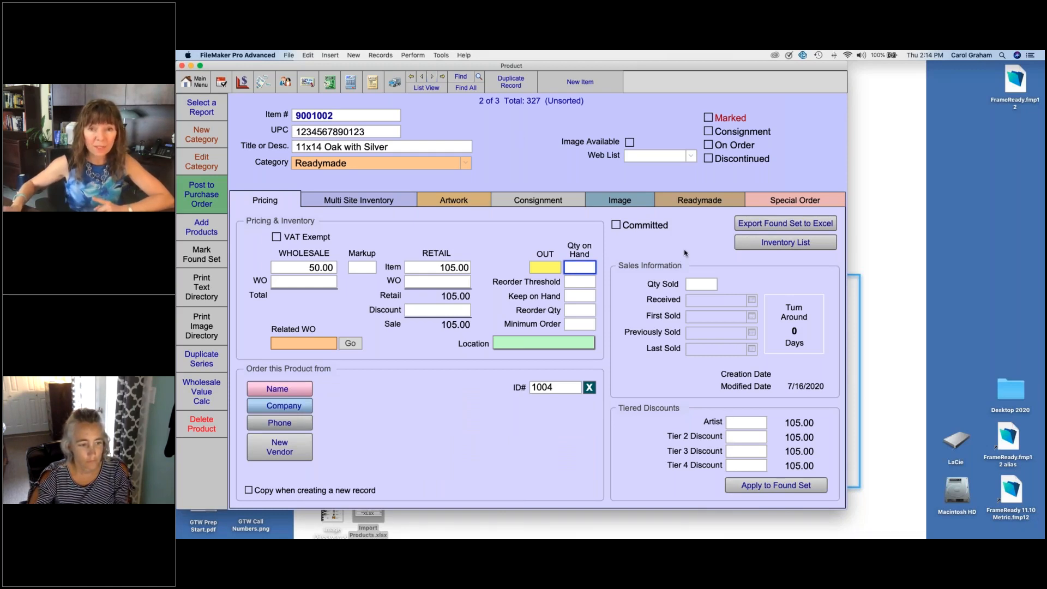
{"action": "left_click", "coordinate": [748, 243]}
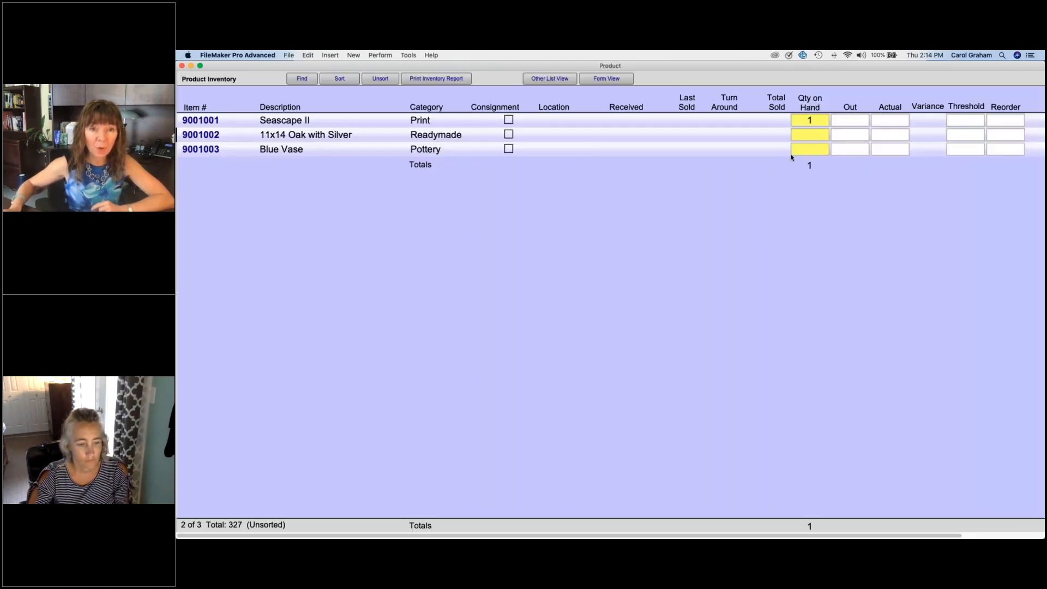
{"action": "left_click", "coordinate": [810, 136]}
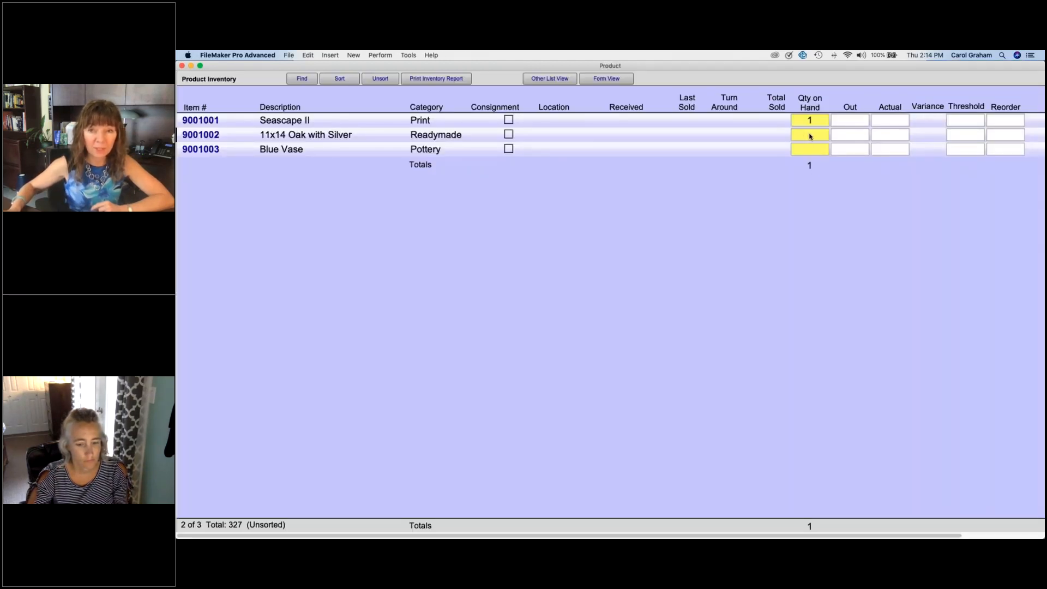
{"action": "type", "text": "5"}
{"action": "left_click", "coordinate": [814, 151]}
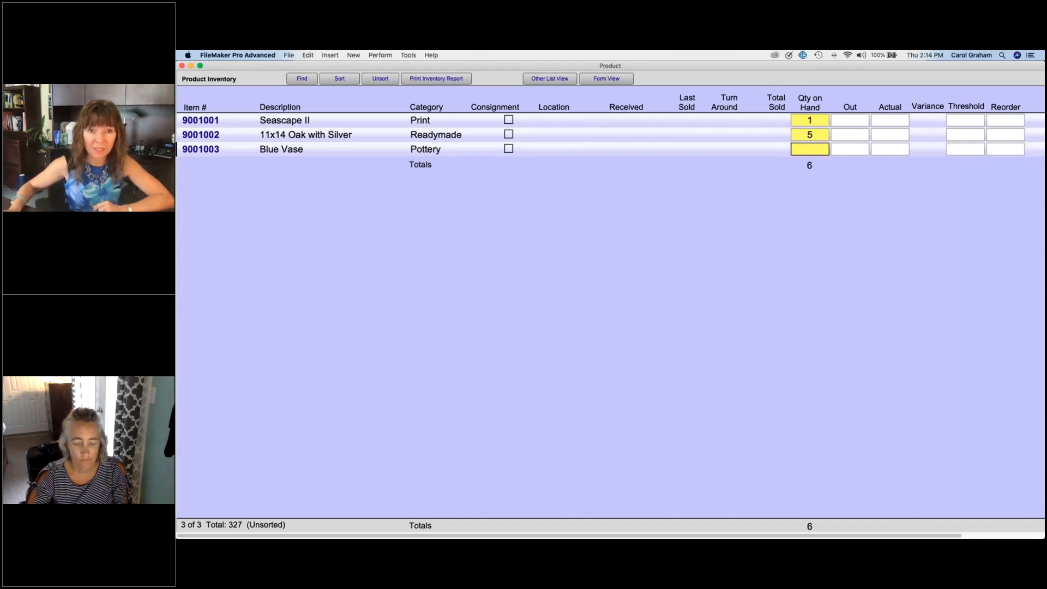
{"action": "type", "text": "5"}
{"action": "left_click", "coordinate": [769, 191]}
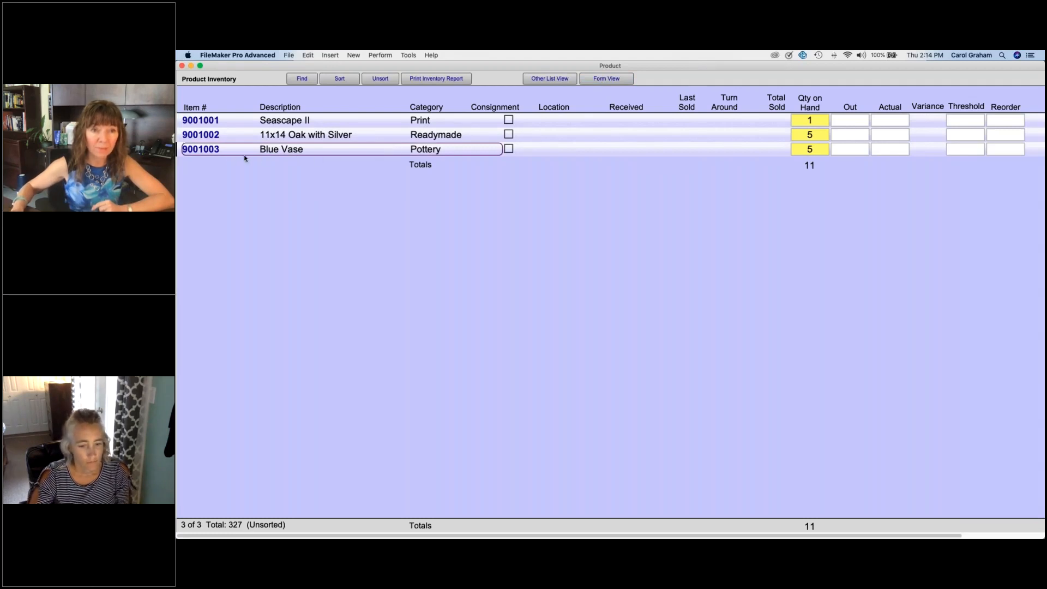
Step: Switch from the inventory list to the other product list and open the 11x14 Oak with Silver record in form view
{"action": "scroll", "coordinate": [178, 155], "scroll_direction": "right", "scroll_amount": 1}
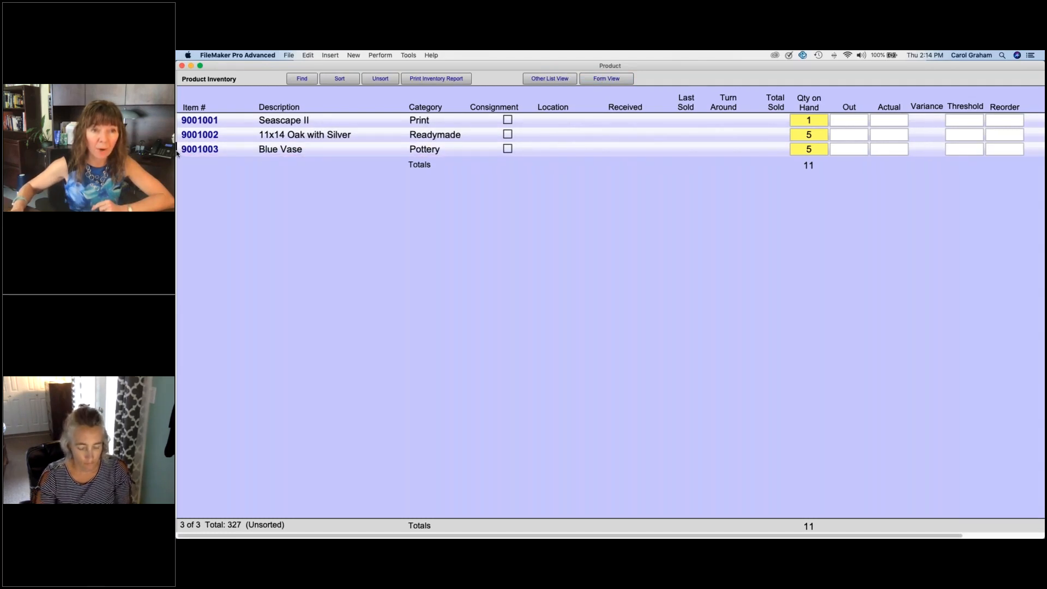
{"action": "left_click", "coordinate": [547, 79]}
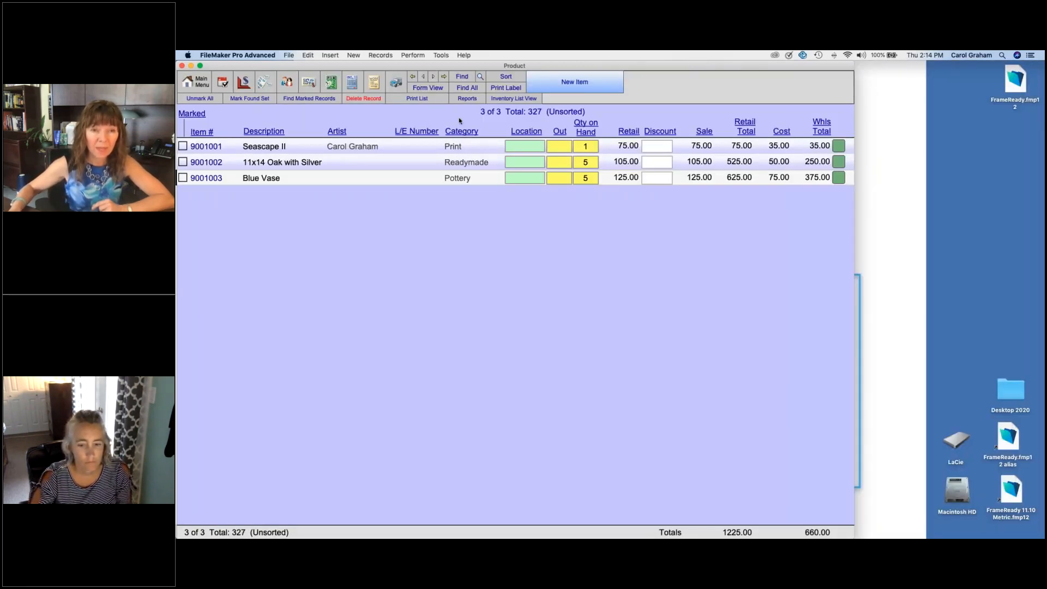
{"action": "left_click", "coordinate": [313, 165]}
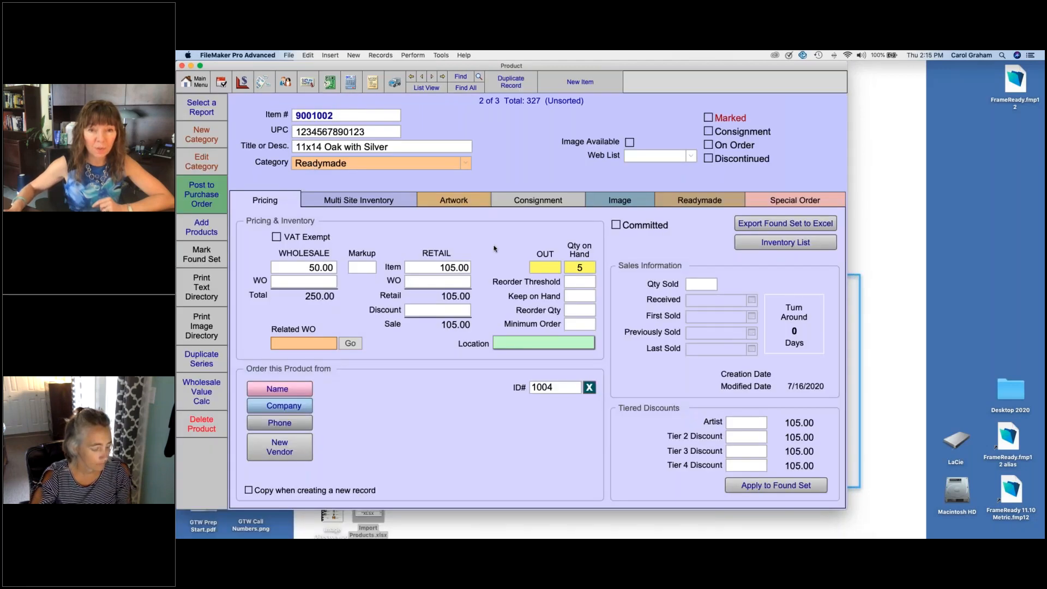
Step: Preview the medium readymade label for the 11x14 Oak with Silver frame and cancel the print dialog
{"action": "left_click", "coordinate": [697, 202]}
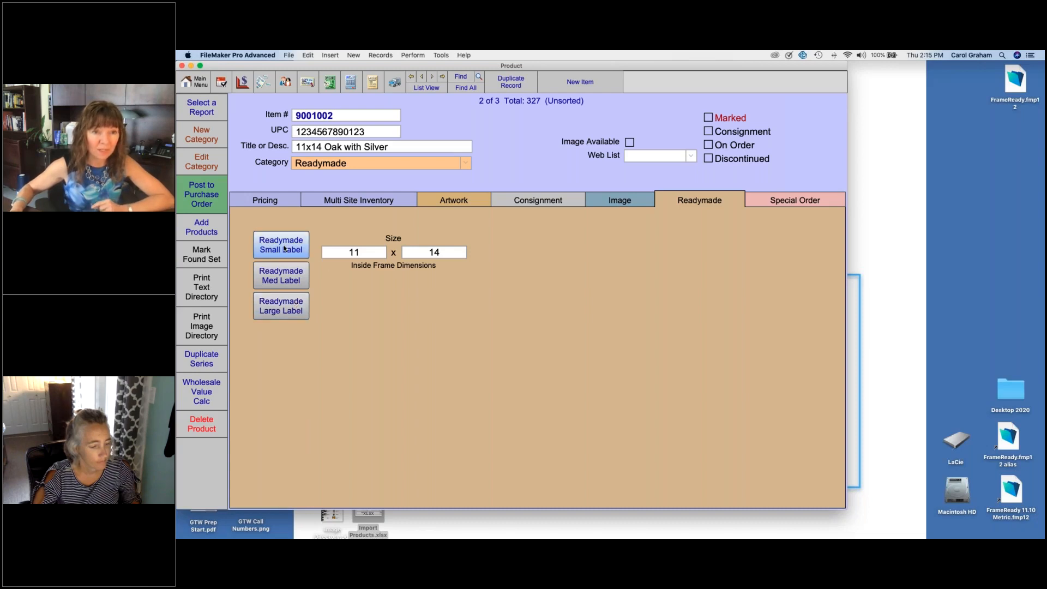
{"action": "left_click", "coordinate": [283, 276]}
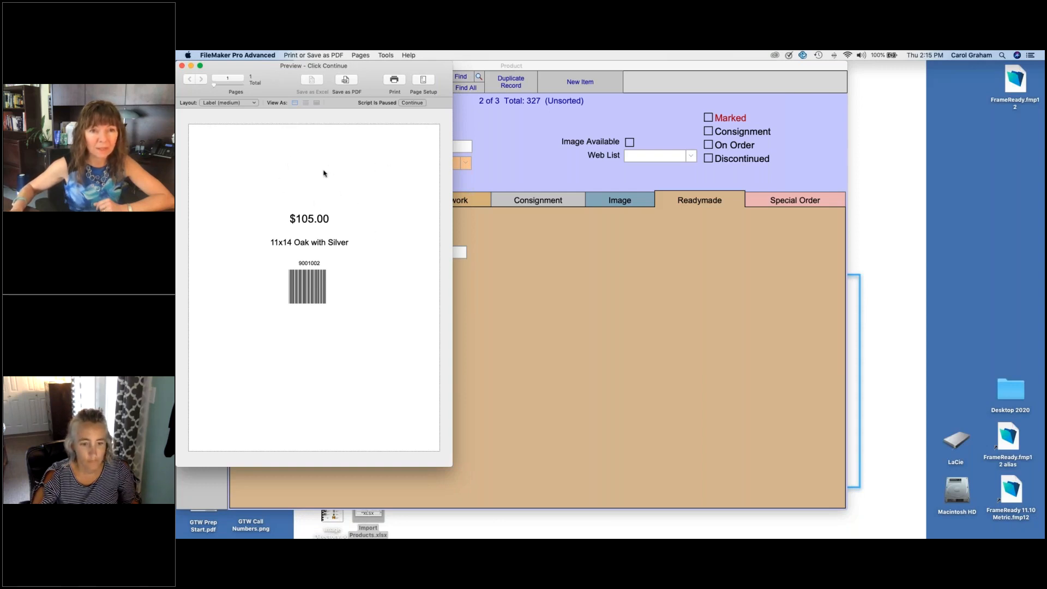
{"action": "left_click", "coordinate": [411, 103]}
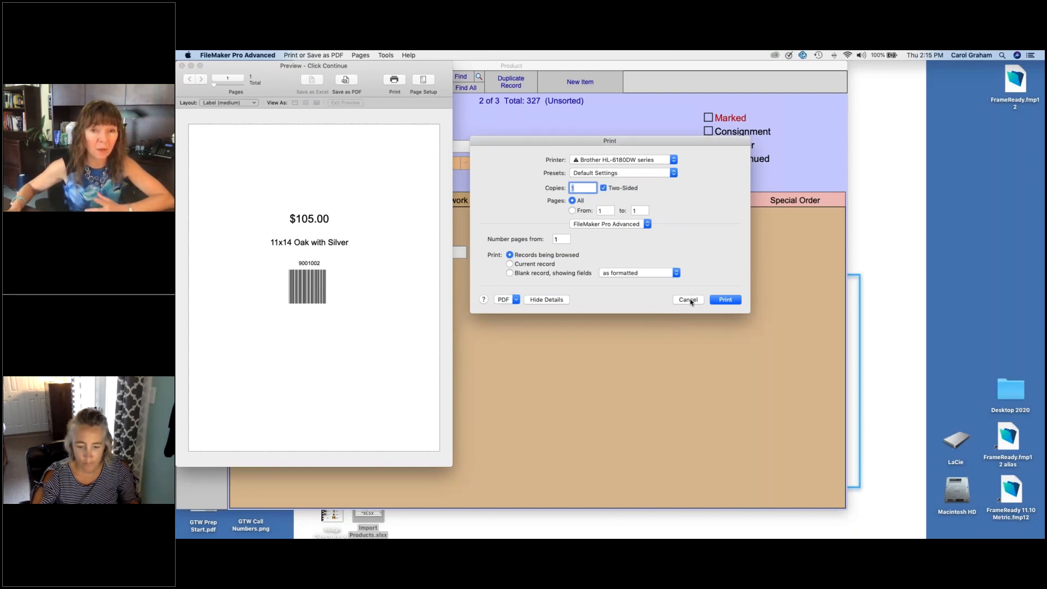
{"action": "left_click", "coordinate": [688, 300]}
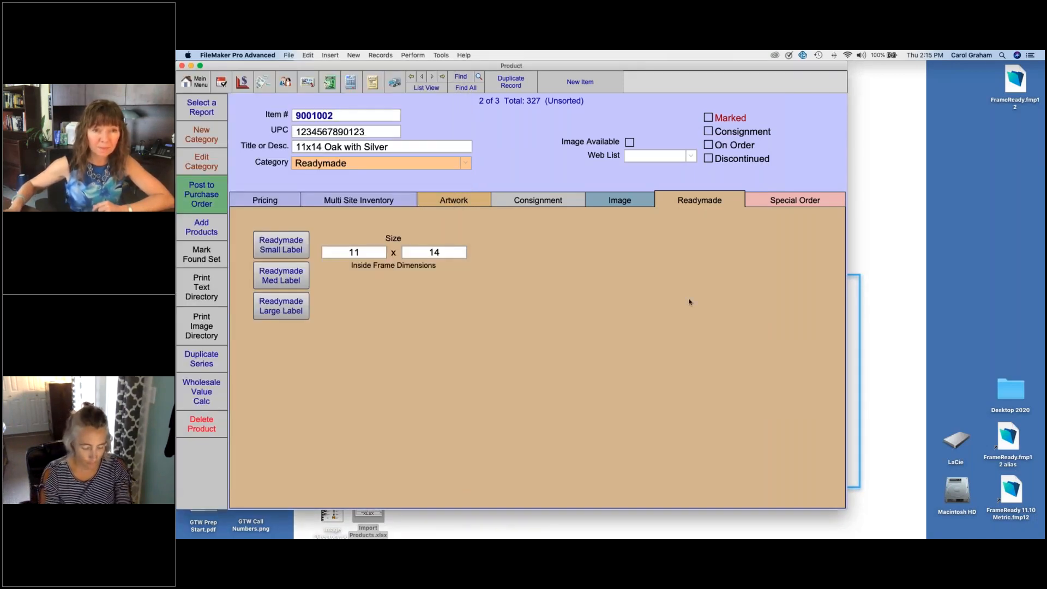
Step: Review the pricing details of the imported products, moving forward to Blue Vase and back to Seascape II
{"action": "left_click", "coordinate": [282, 203]}
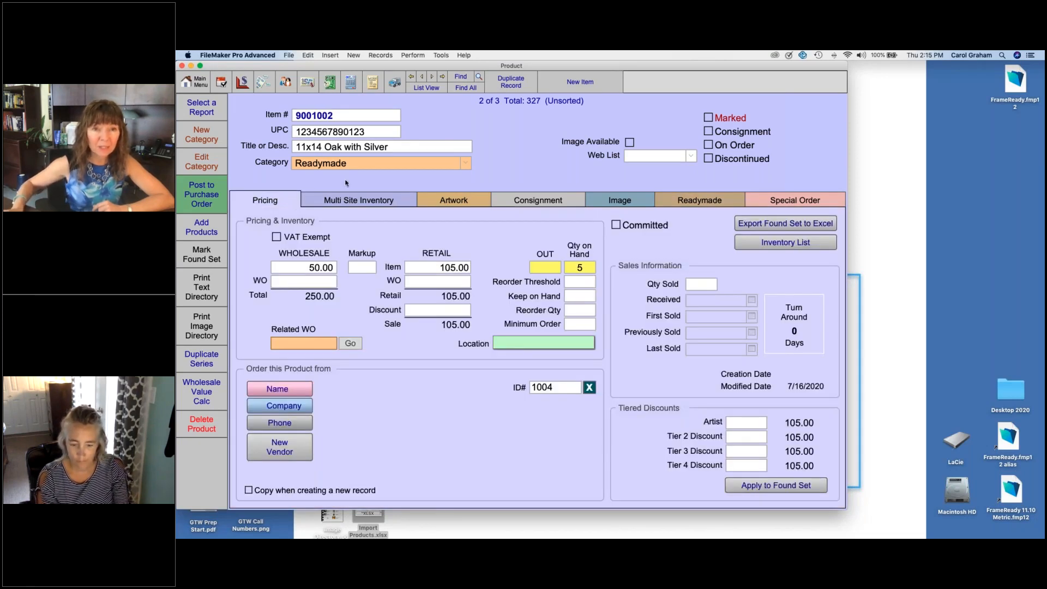
{"action": "left_click", "coordinate": [431, 77]}
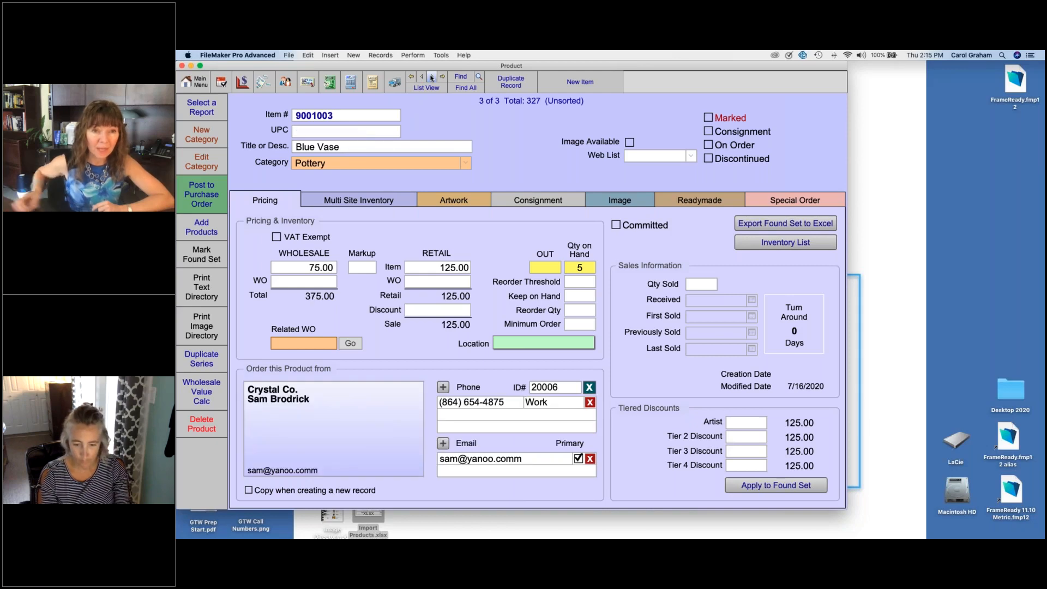
{"action": "left_click", "coordinate": [420, 77]}
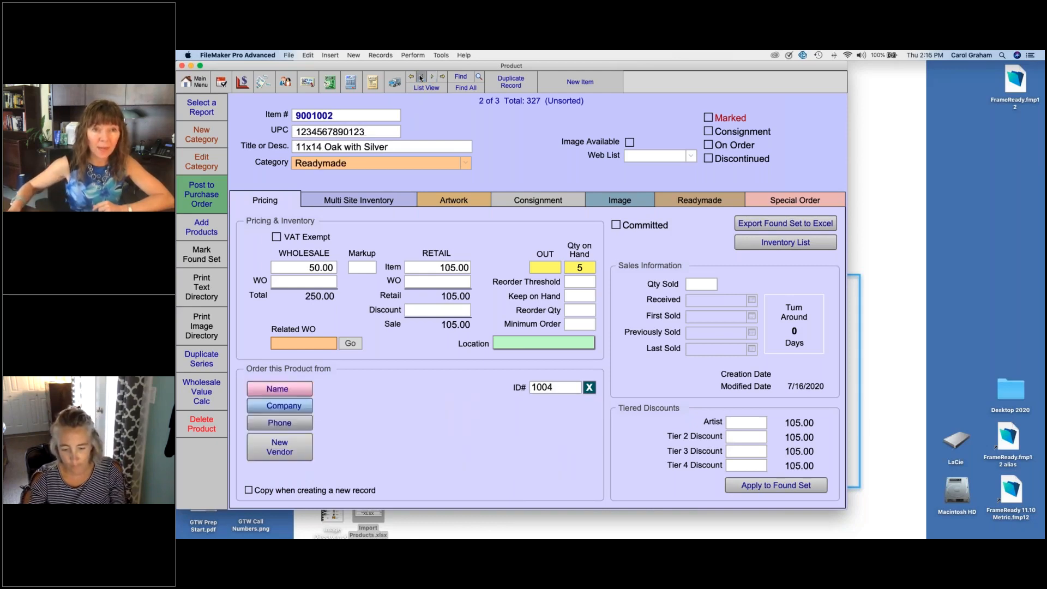
{"action": "left_click", "coordinate": [421, 77]}
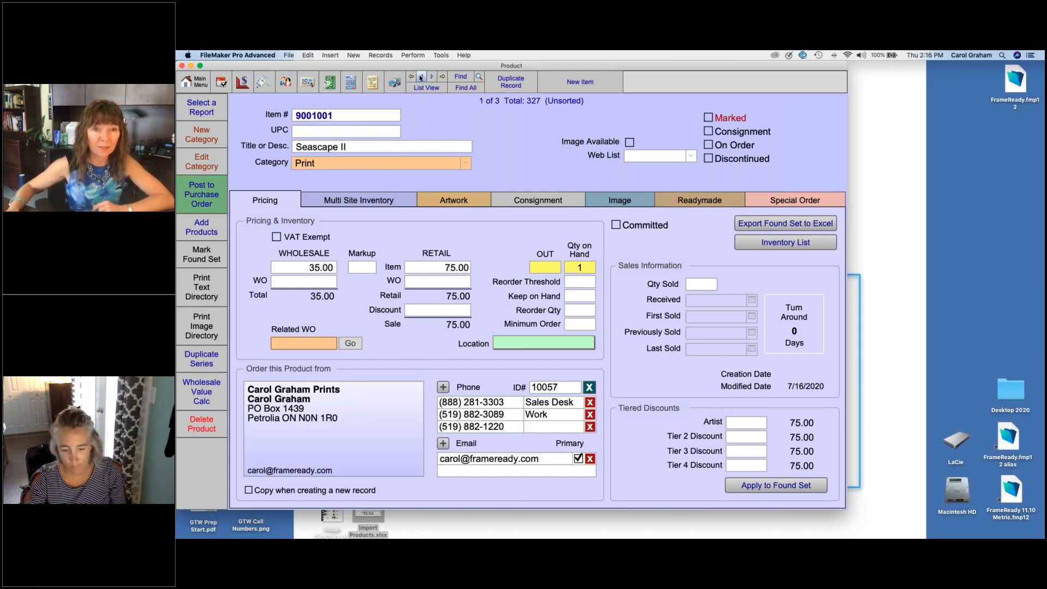
Step: Enter edition number 150/500 in Seascape II's artwork details and try the option to delete limited edition items when sold, leaving it off
{"action": "left_click", "coordinate": [471, 201]}
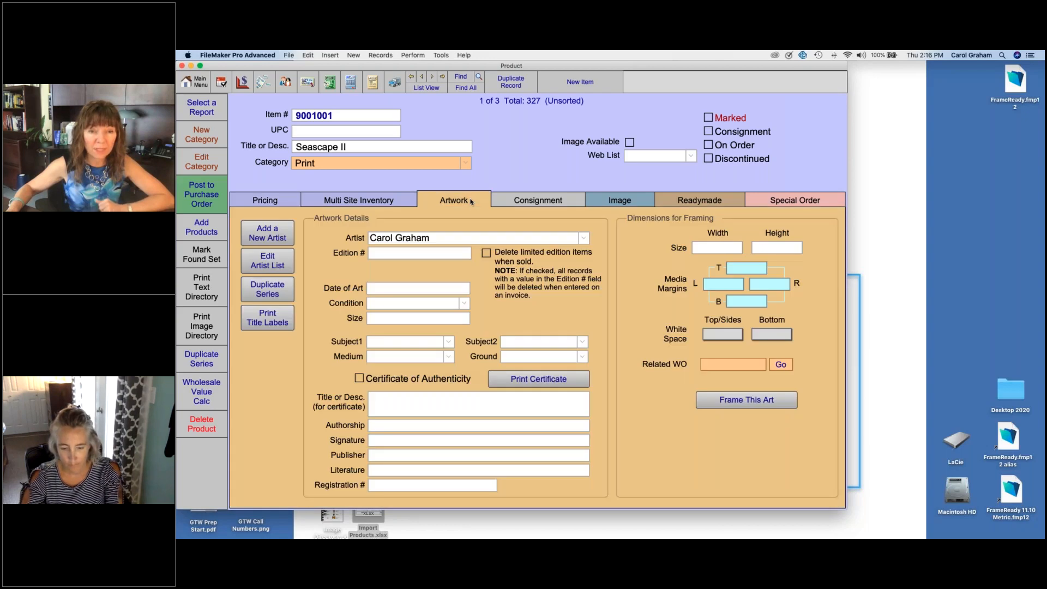
{"action": "left_click", "coordinate": [443, 255]}
{"action": "type", "text": "150"}
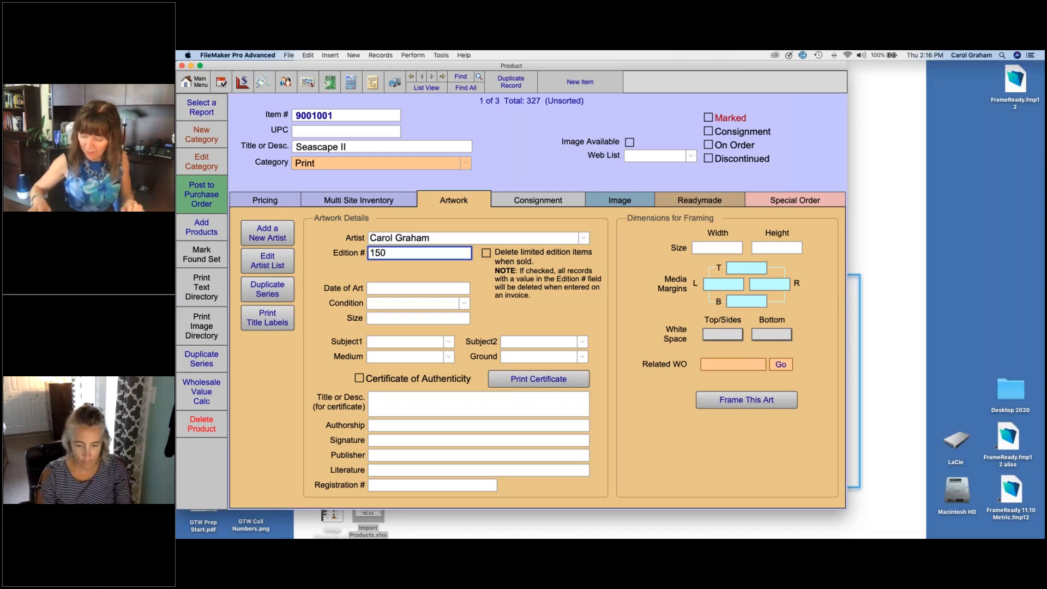
{"action": "type", "text": "/500"}
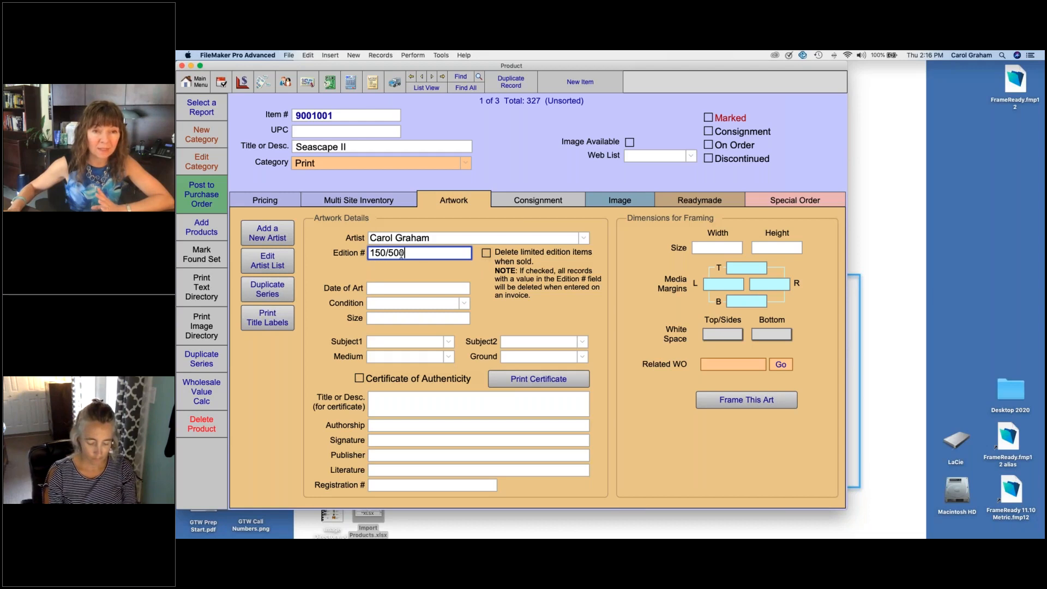
{"action": "left_click", "coordinate": [486, 253]}
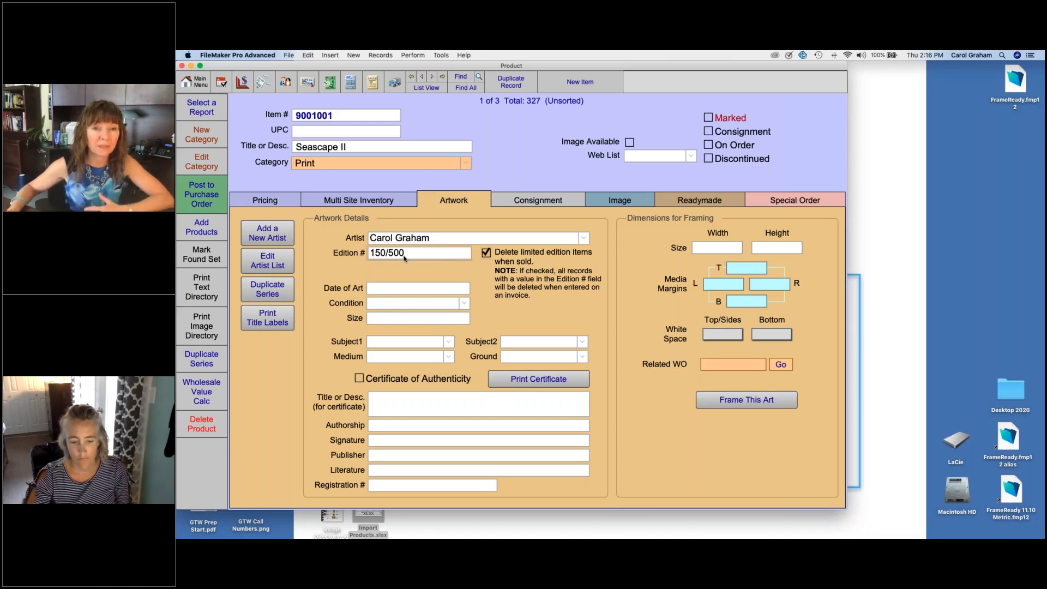
{"action": "left_click", "coordinate": [485, 253]}
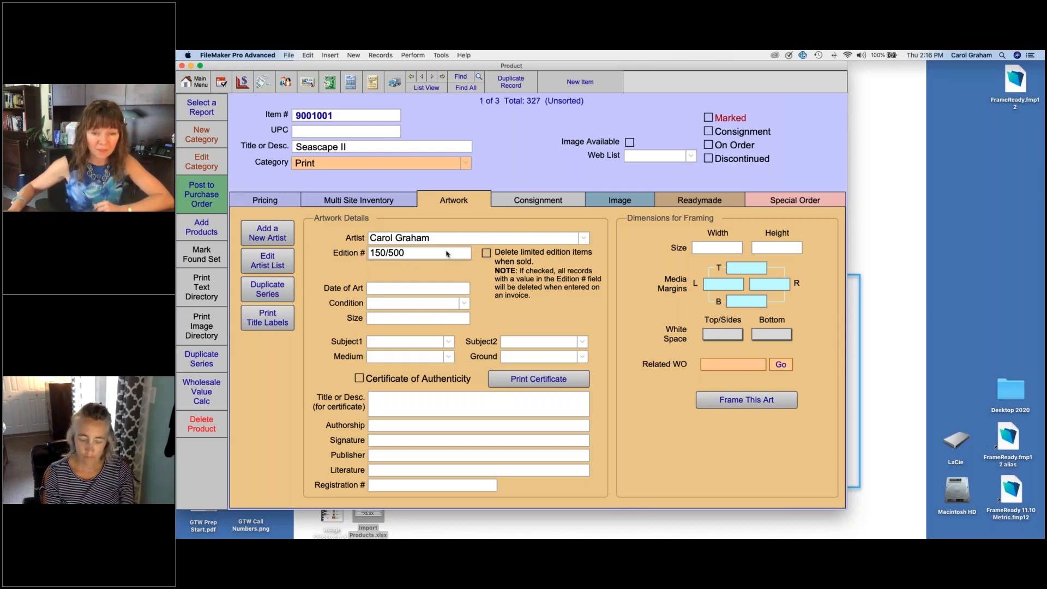
Step: Try "orginal" as Seascape II's edition with deletion of limited editions when sold enabled, and clear both the option and the edition entry
{"action": "left_click", "coordinate": [448, 252]}
{"action": "key", "text": "BackSpace"}
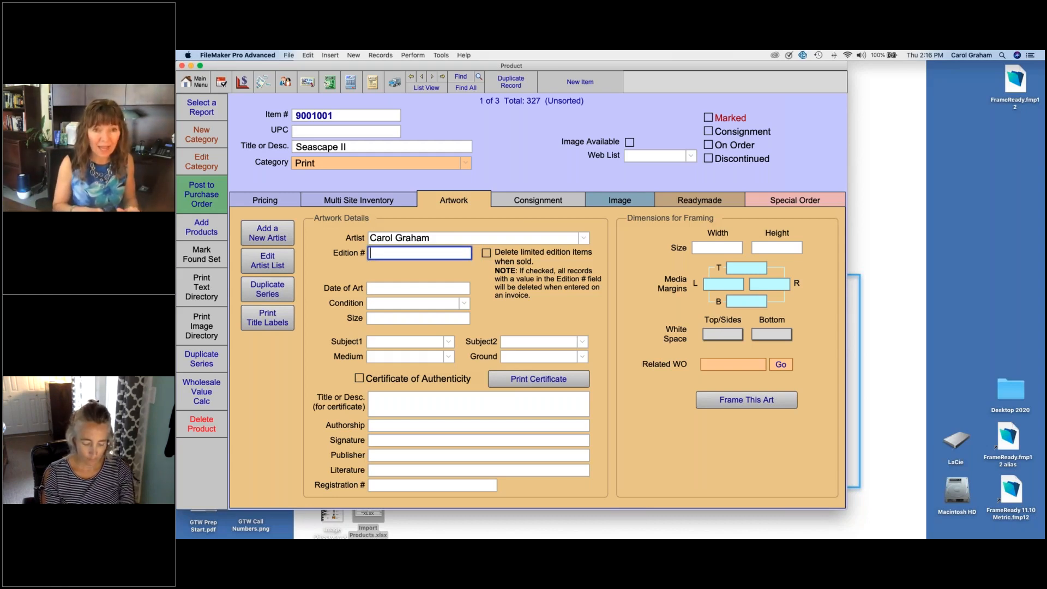
{"action": "type", "text": "orgin"}
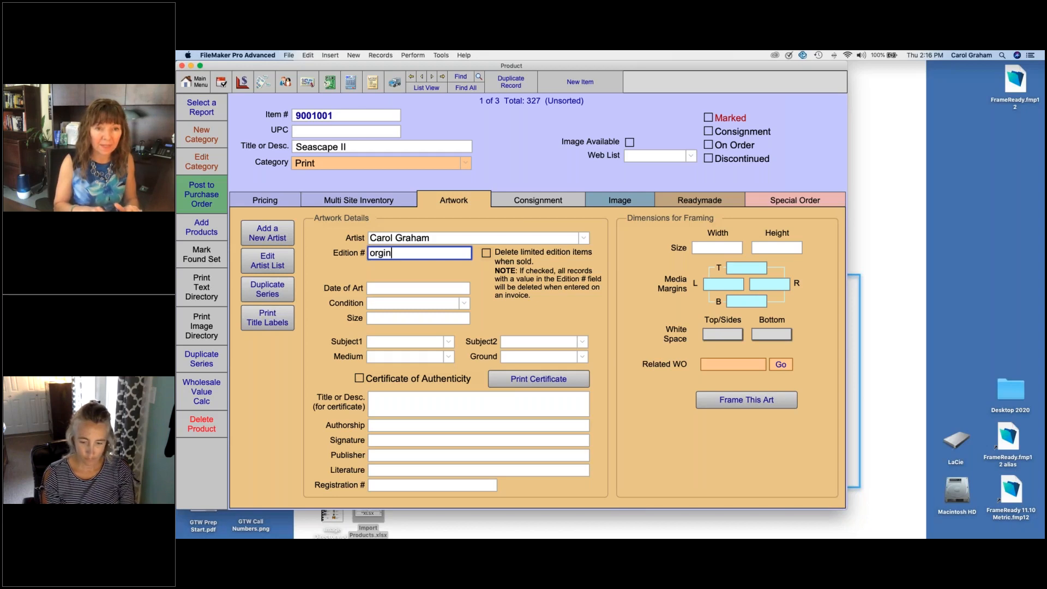
{"action": "type", "text": "al"}
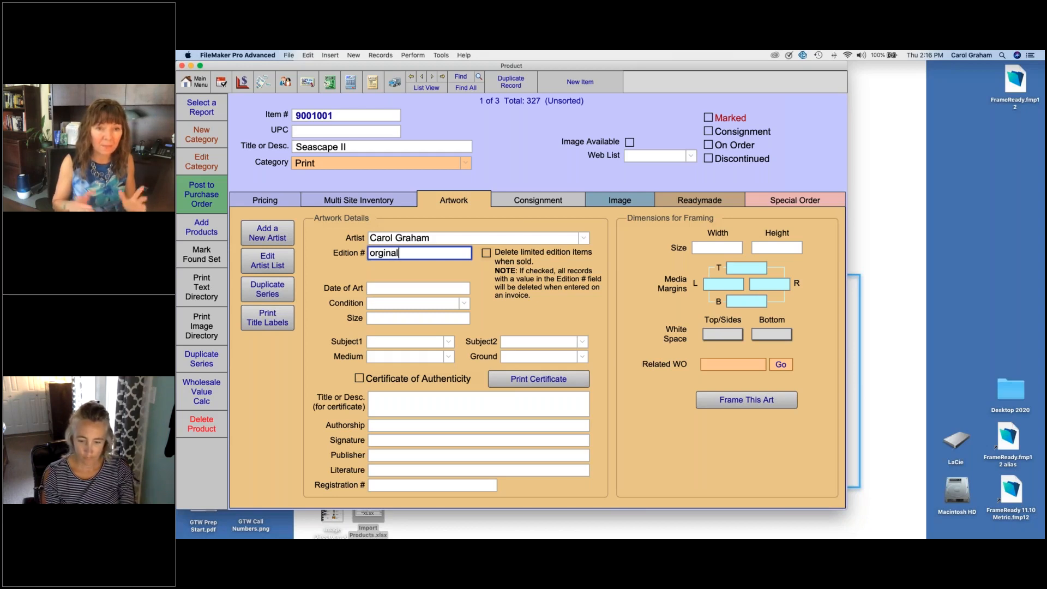
{"action": "left_click", "coordinate": [486, 253]}
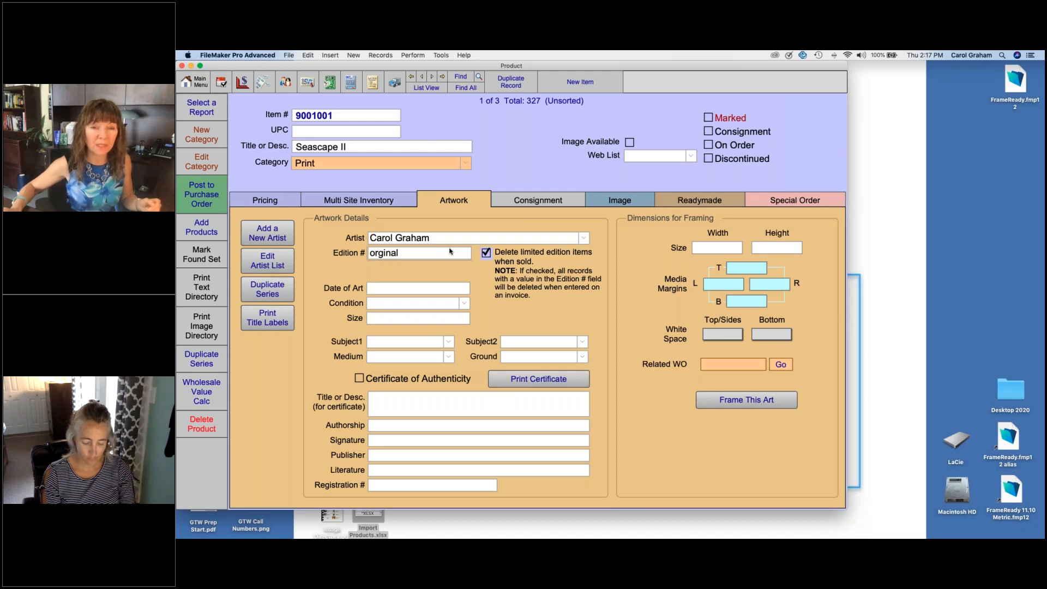
{"action": "left_click", "coordinate": [486, 253]}
{"action": "left_click", "coordinate": [446, 254]}
{"action": "key", "text": "BackSpace"}
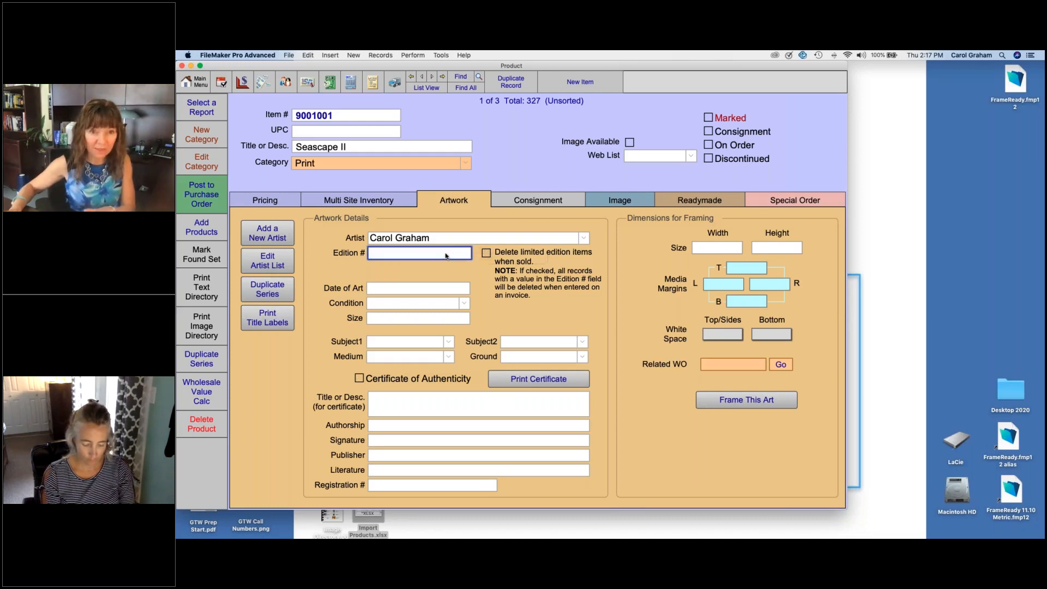
Step: Set Seascape II's condition to Good, with Impressionism as its first subject and Seascape as its second
{"action": "left_click", "coordinate": [412, 270]}
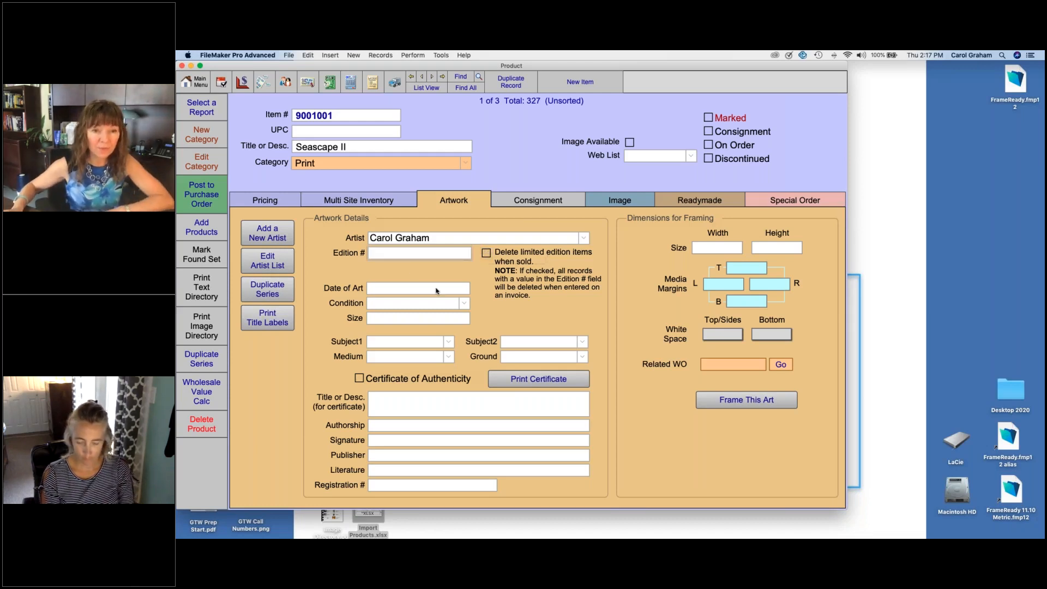
{"action": "left_click", "coordinate": [463, 304]}
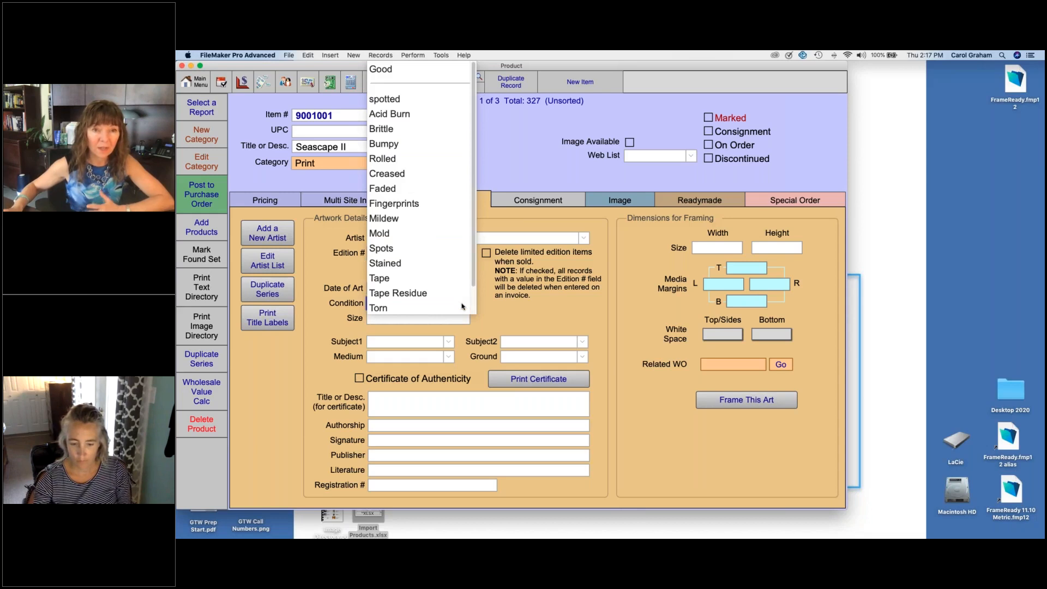
{"action": "left_click", "coordinate": [385, 70]}
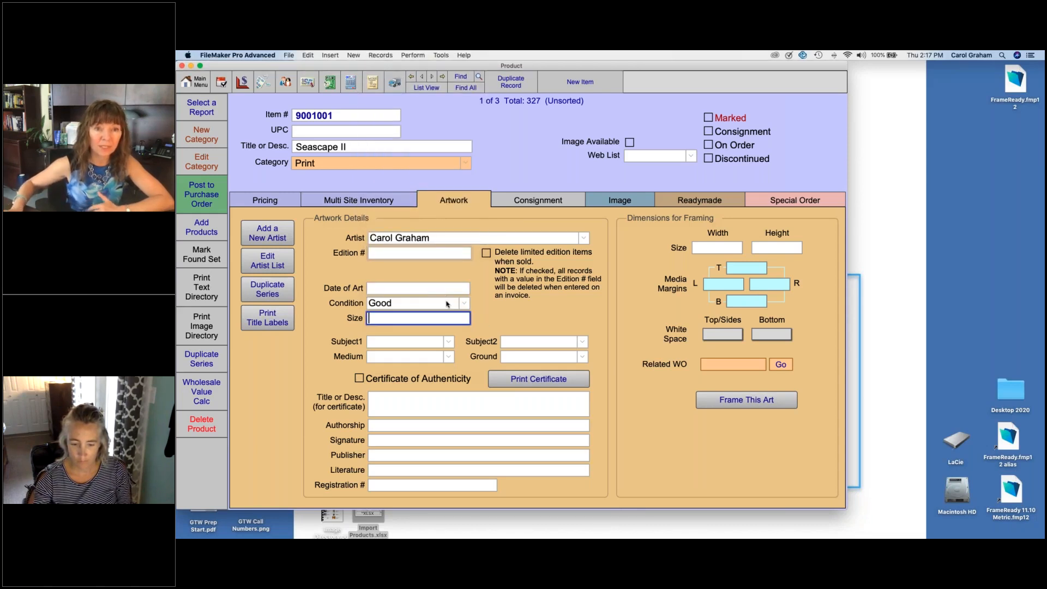
{"action": "left_click", "coordinate": [448, 342]}
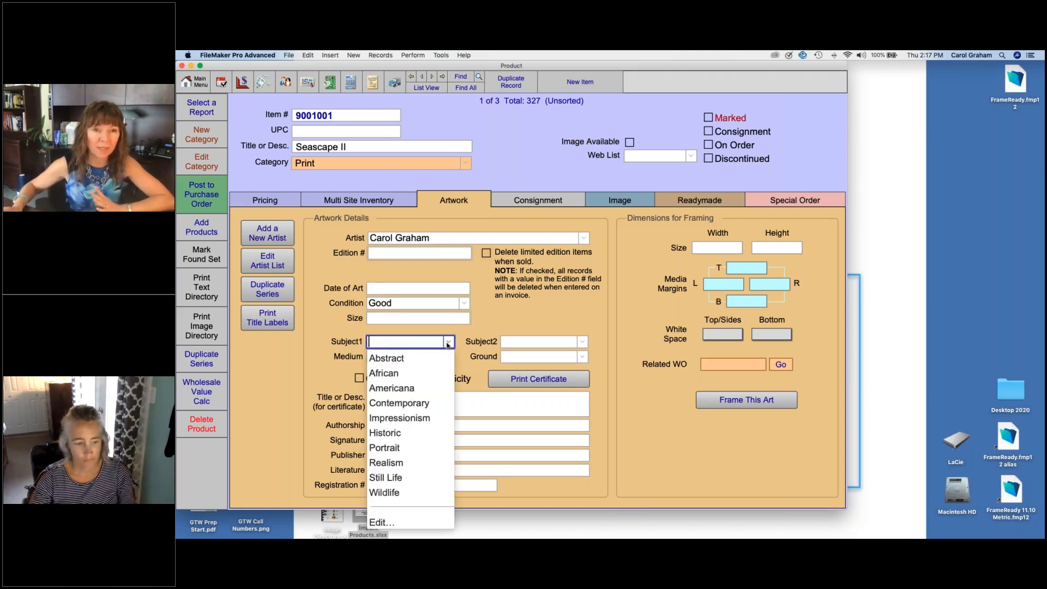
{"action": "left_click", "coordinate": [425, 419]}
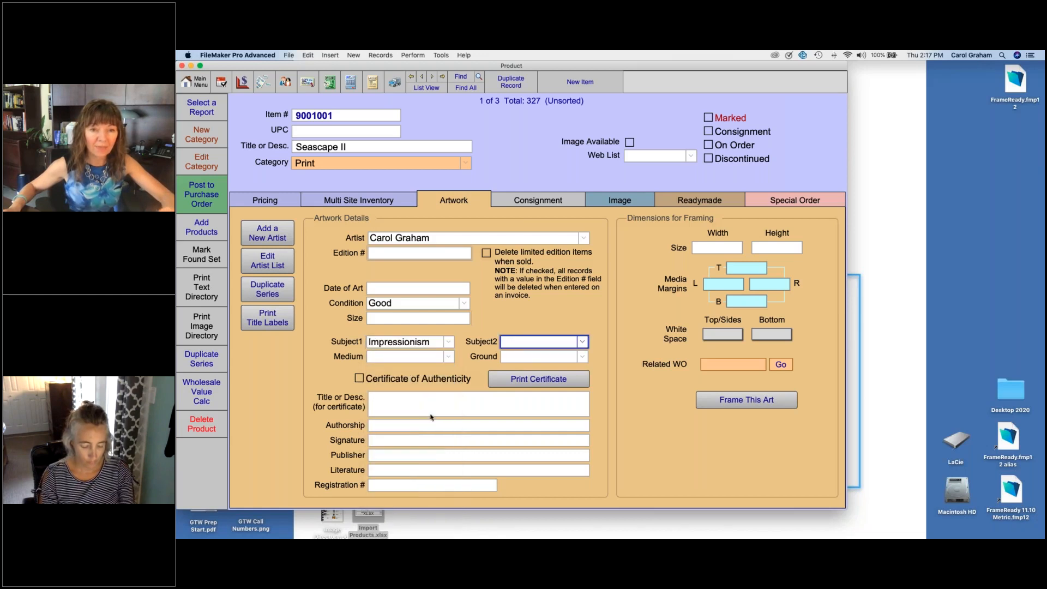
{"action": "left_click", "coordinate": [582, 342]}
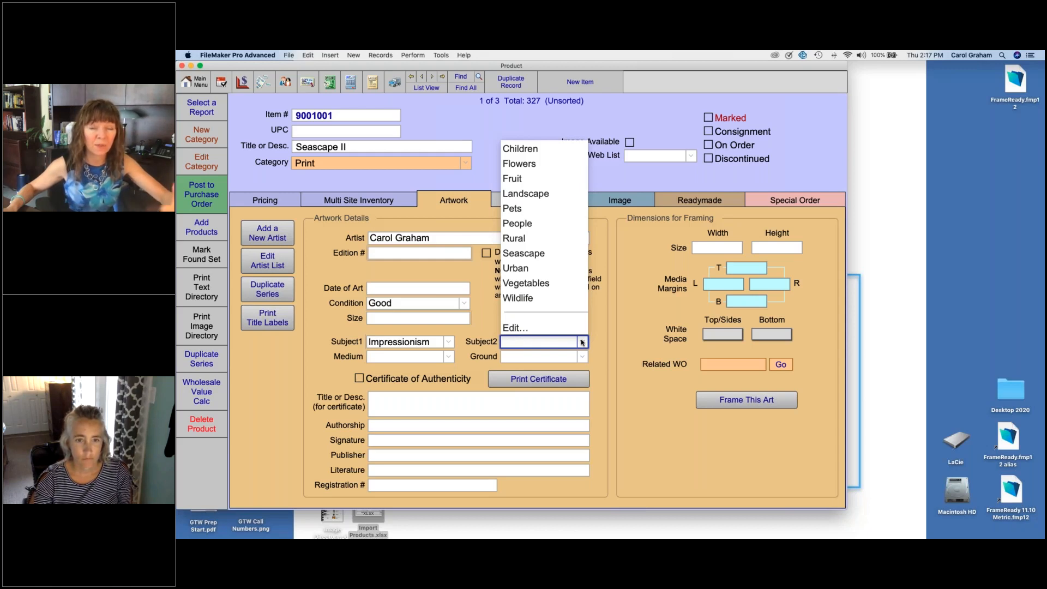
{"action": "left_click", "coordinate": [529, 254]}
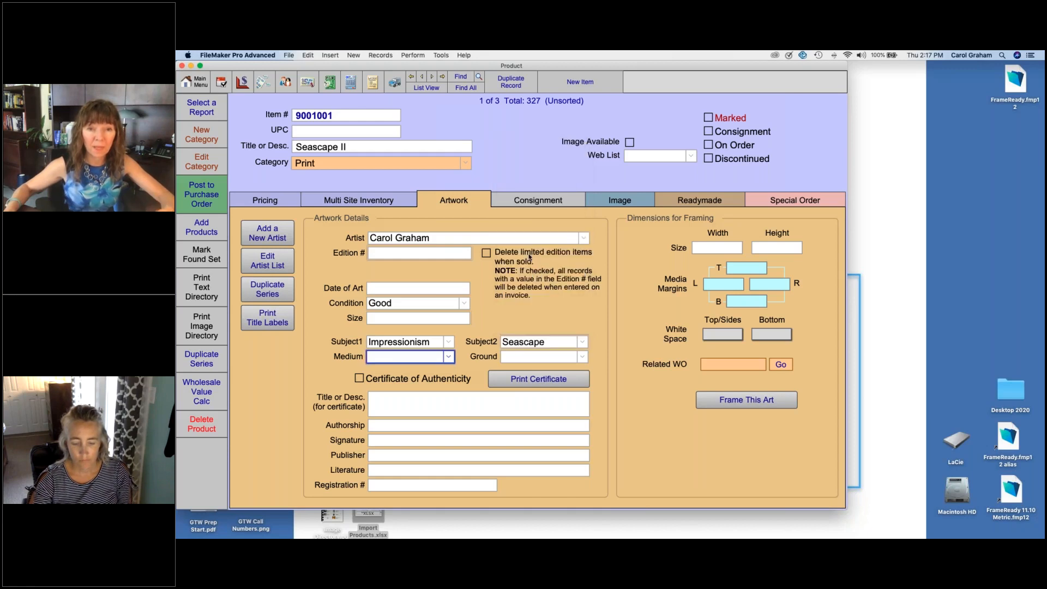
Step: Look through the medium and ground choices for Seascape II without selecting any
{"action": "left_click", "coordinate": [448, 357]}
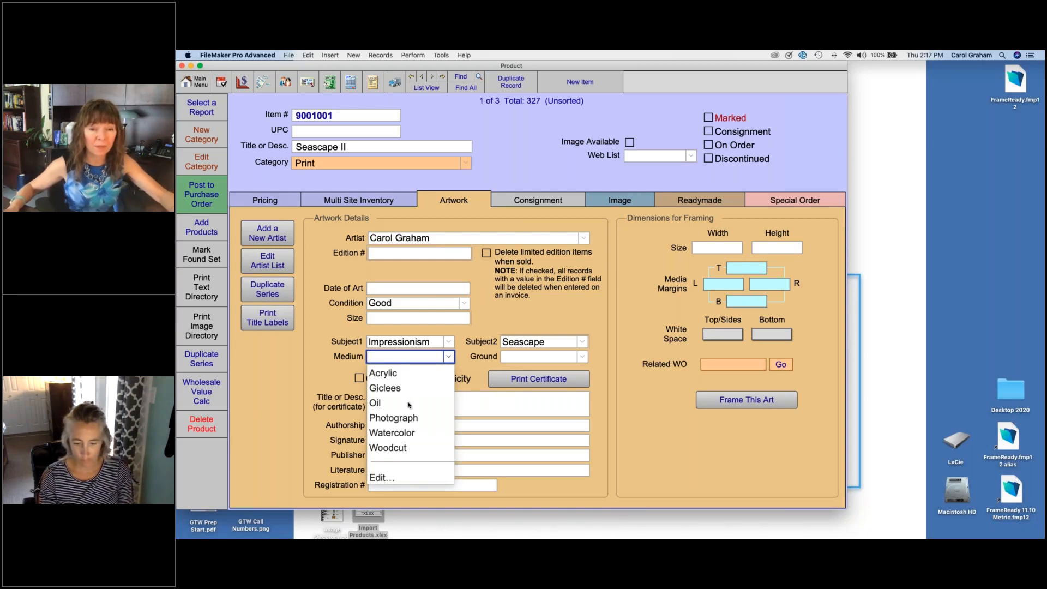
{"action": "left_click", "coordinate": [583, 357]}
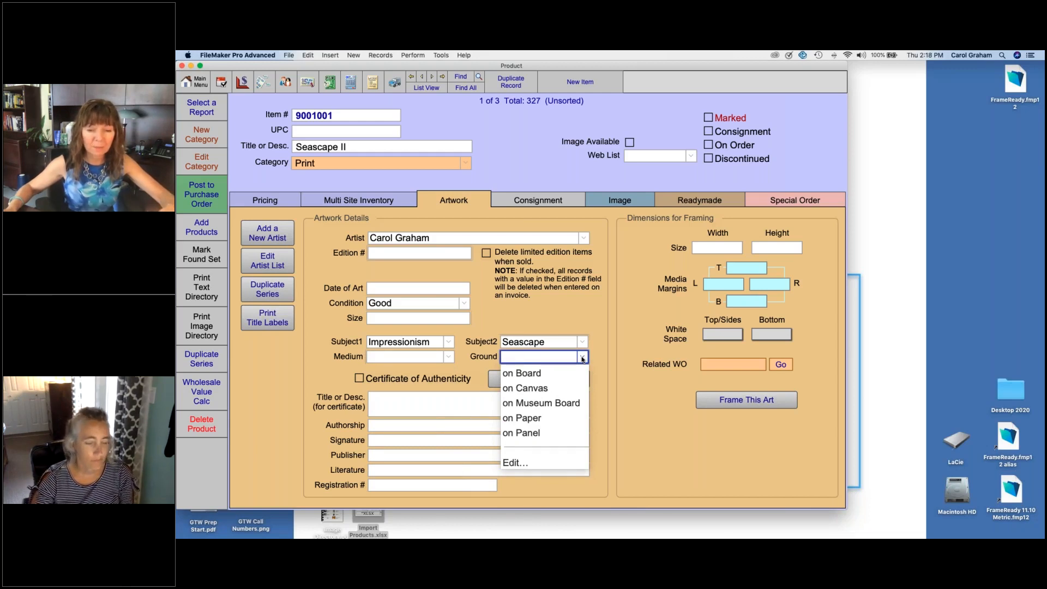
{"action": "left_click", "coordinate": [573, 316]}
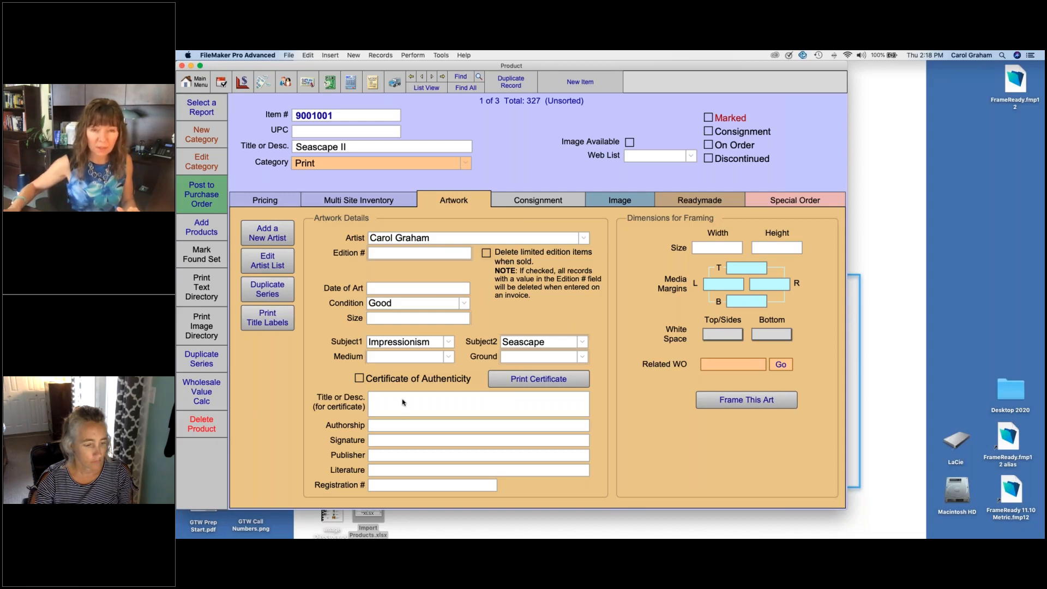
Step: Find the product with item number 103333 and bring up its artwork details
{"action": "left_click", "coordinate": [462, 78]}
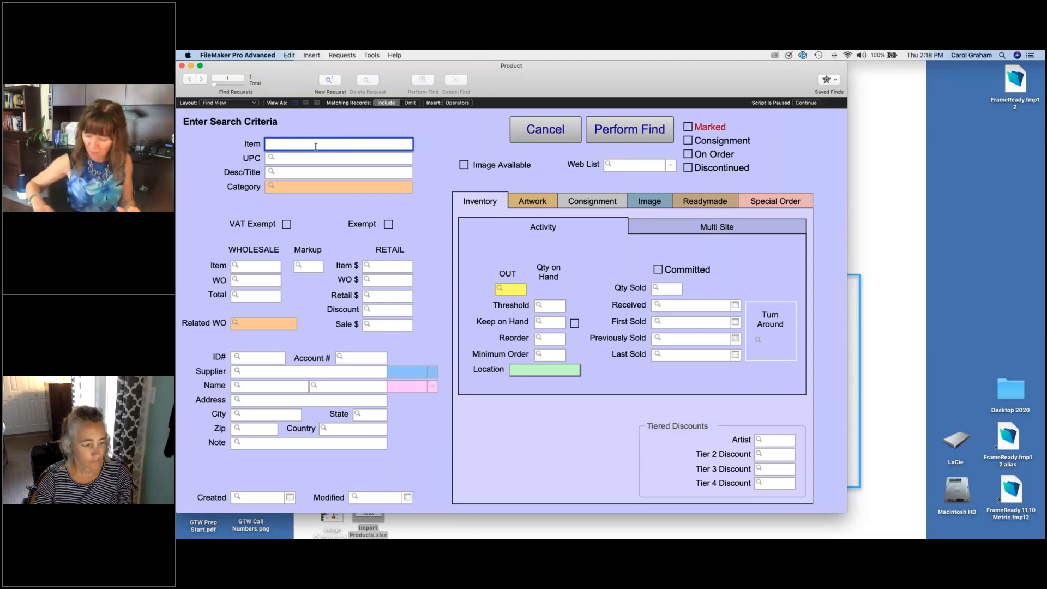
{"action": "type", "text": "103333"}
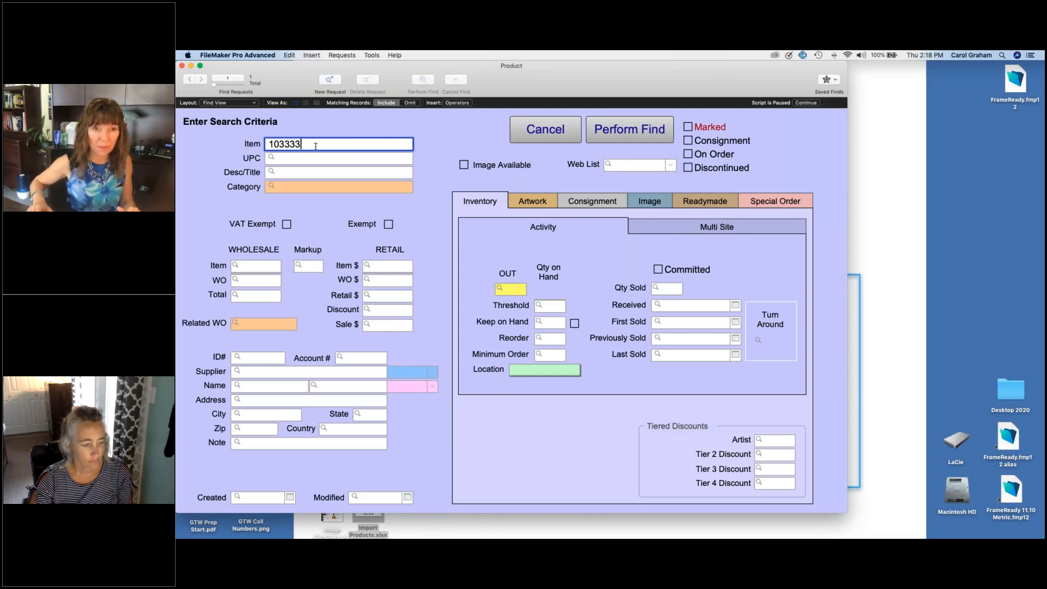
{"action": "key", "text": "Return"}
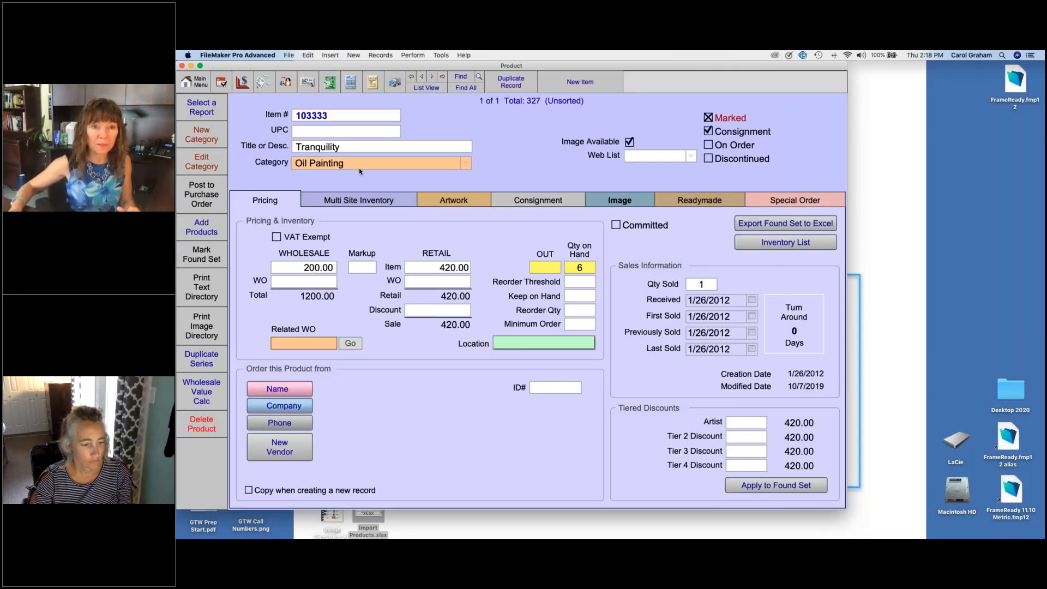
{"action": "left_click", "coordinate": [463, 200]}
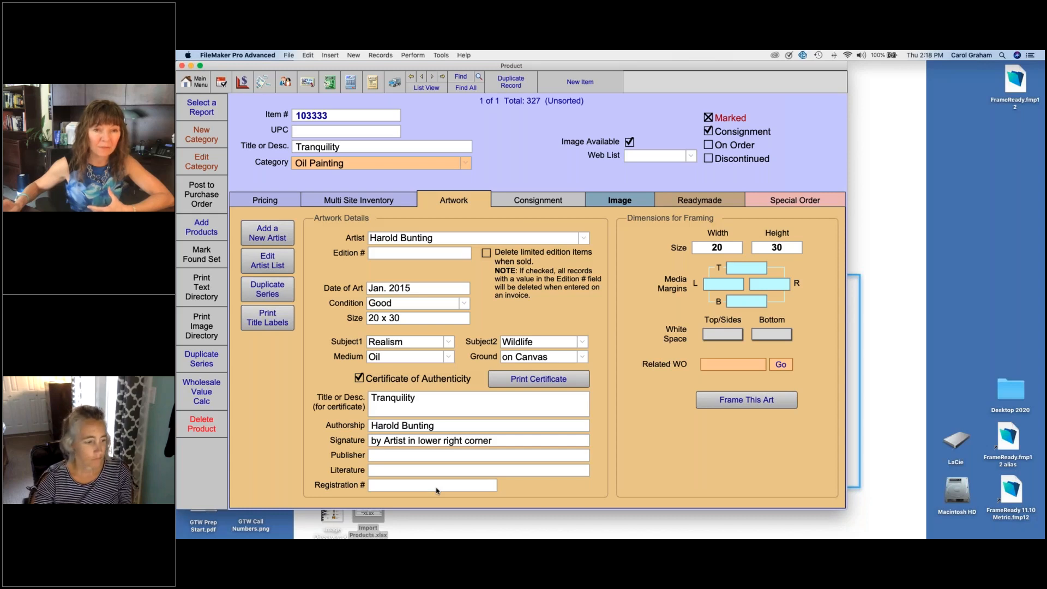
Step: Preview the certificate of authenticity for the Tranquility oil painting and cancel the print dialog
{"action": "left_click", "coordinate": [575, 381]}
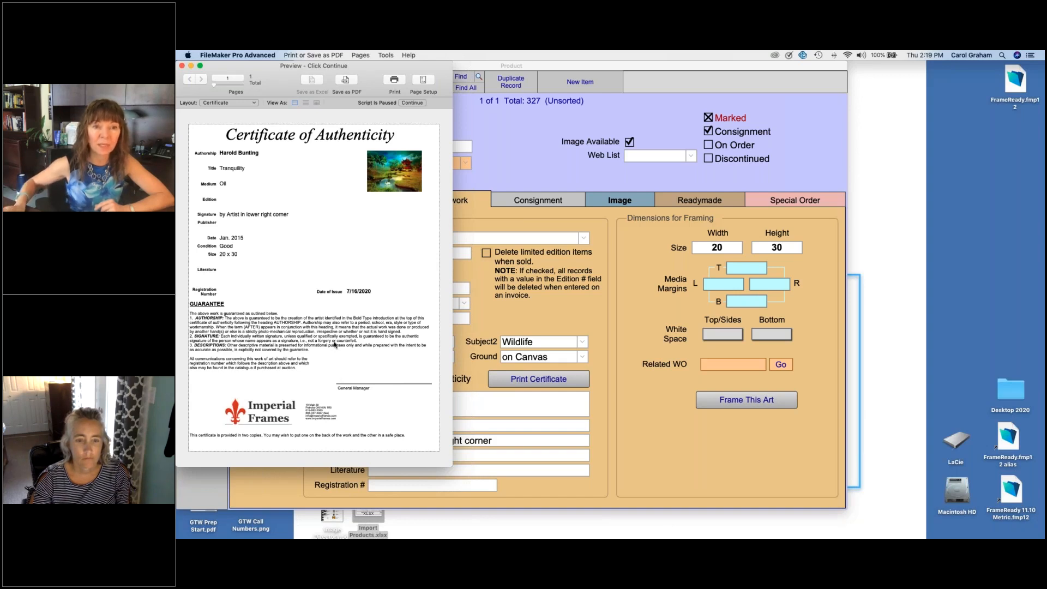
{"action": "left_click", "coordinate": [413, 103]}
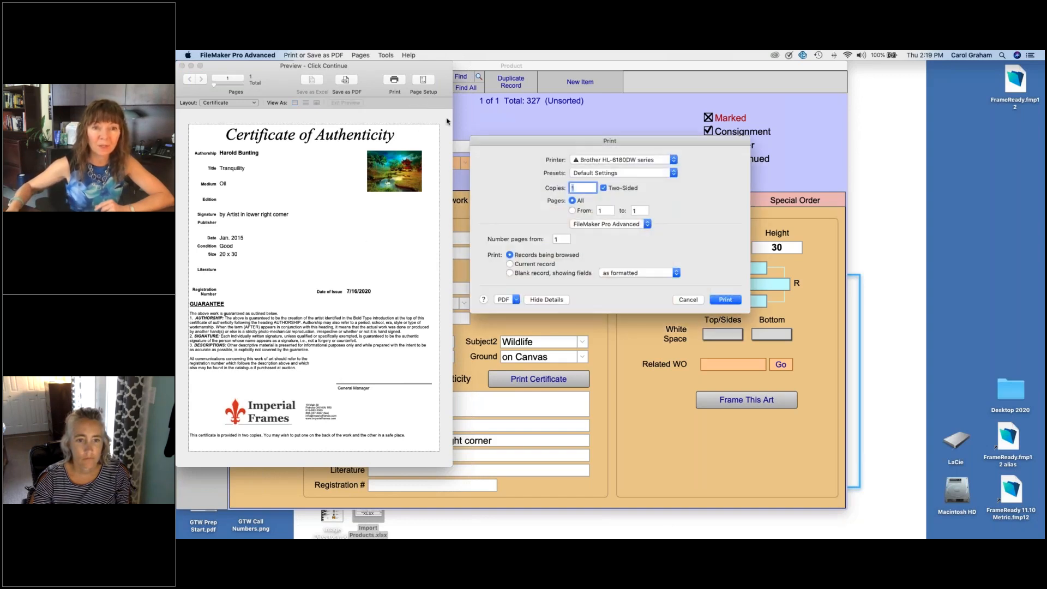
{"action": "left_click", "coordinate": [686, 300]}
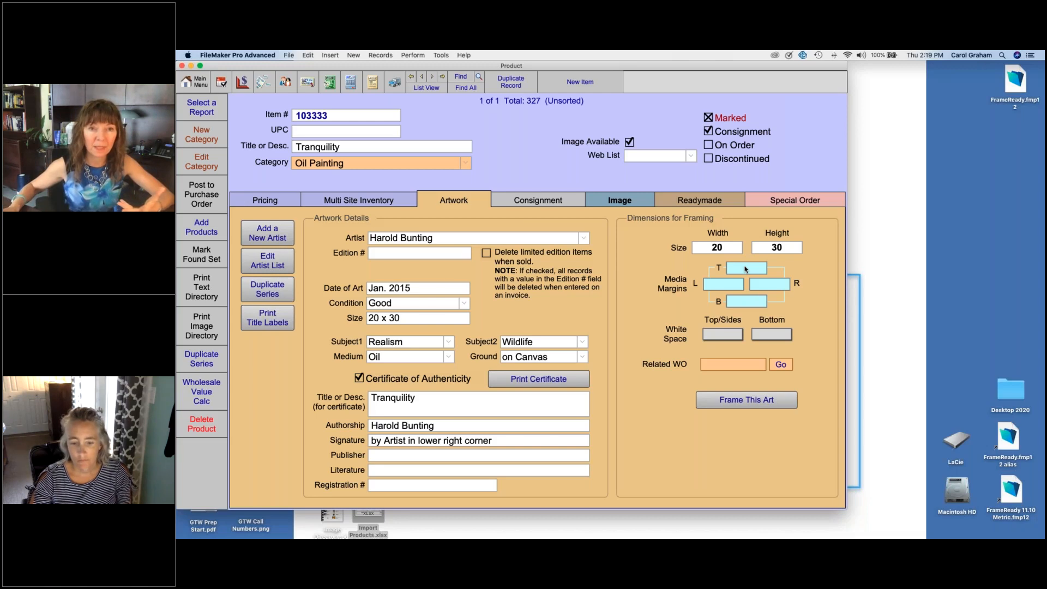
Step: Show all product records again and return to Seascape II by way of the last record
{"action": "left_click", "coordinate": [465, 88]}
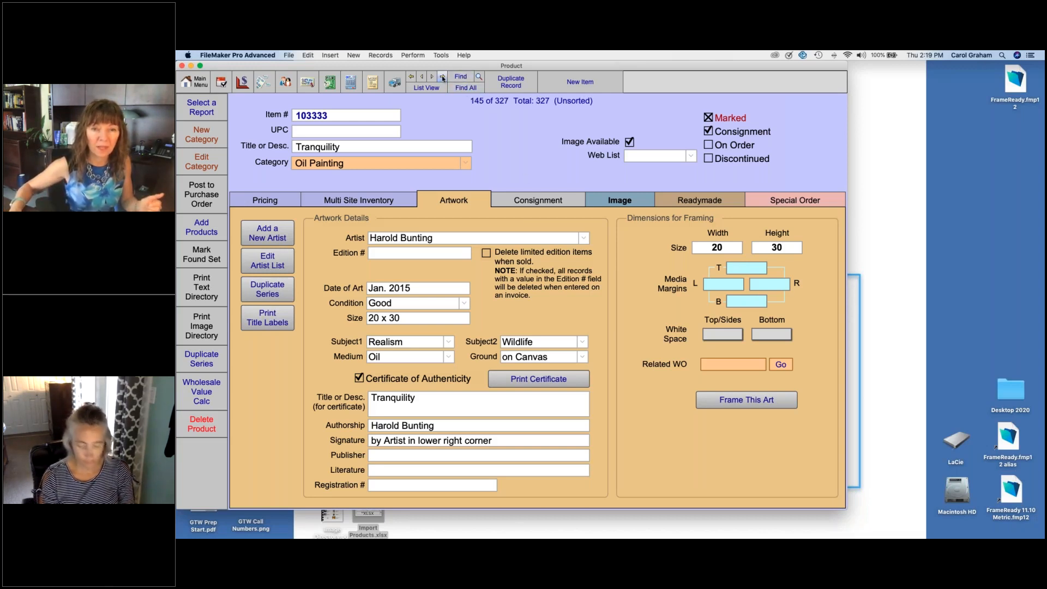
{"action": "left_click", "coordinate": [442, 77]}
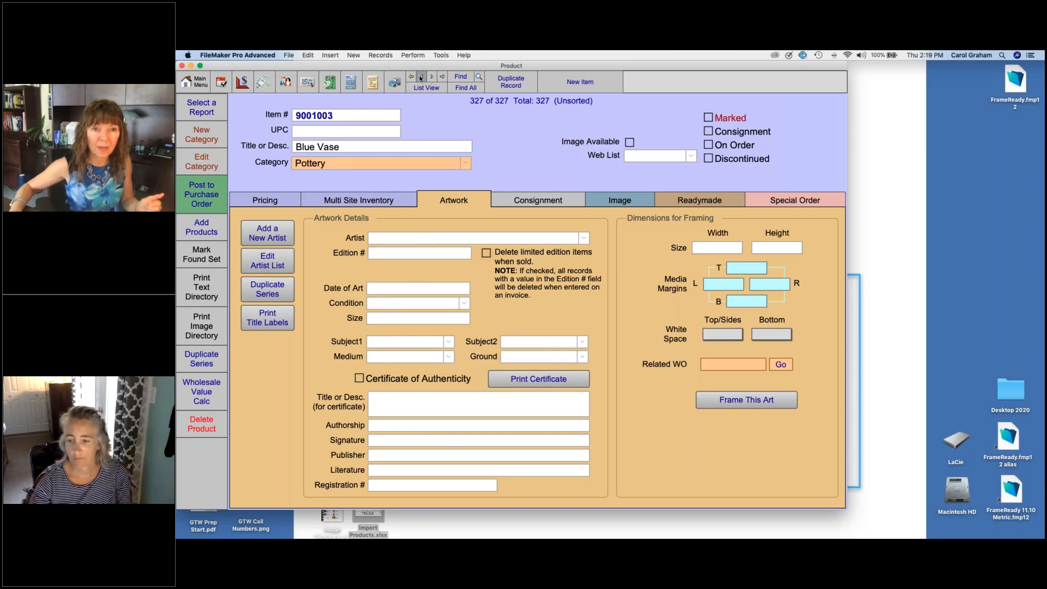
{"action": "left_click", "coordinate": [421, 77]}
{"action": "left_click", "coordinate": [421, 77]}
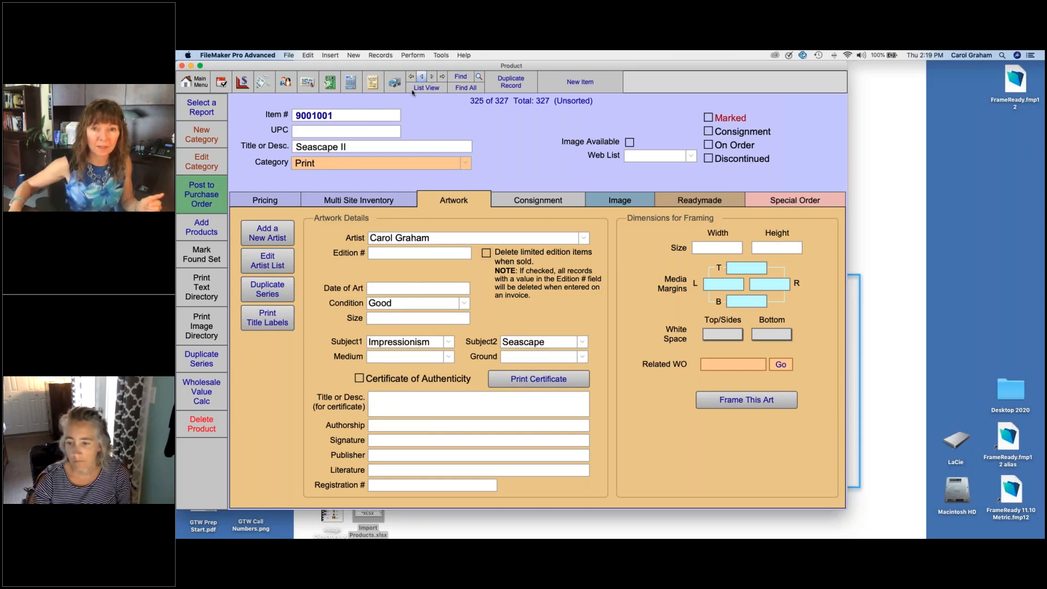
Step: Set Seascape II's framing size to 16 wide by 28 high
{"action": "left_click", "coordinate": [720, 249]}
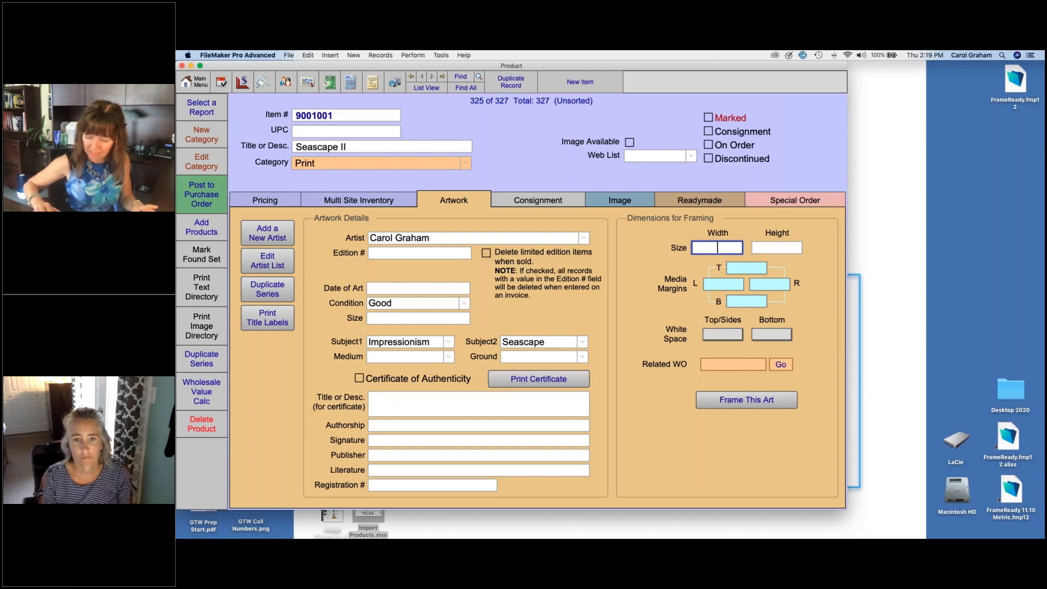
{"action": "type", "text": "16"}
{"action": "key", "text": "Tab"}
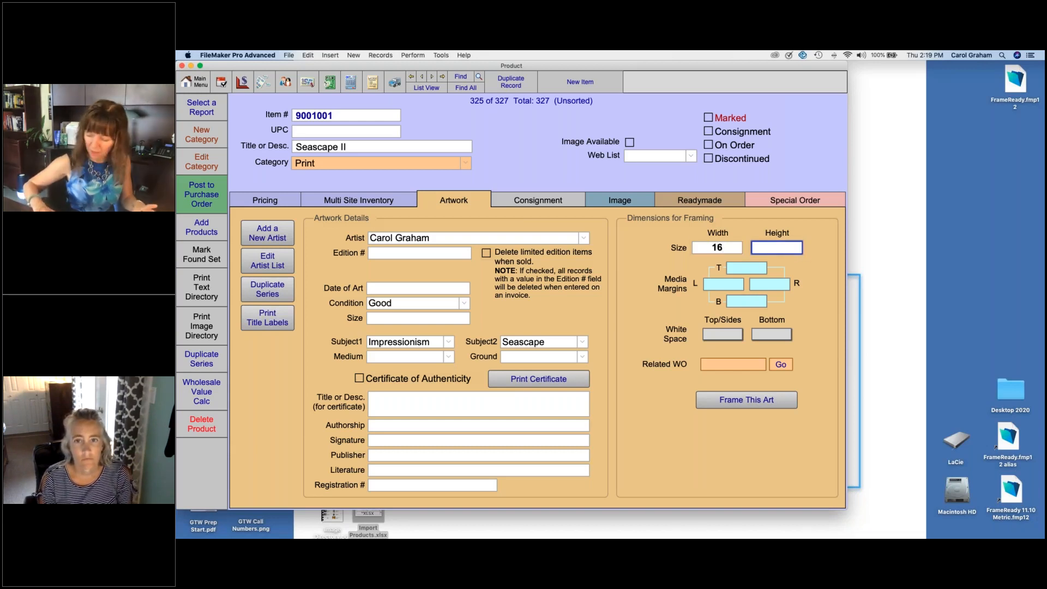
{"action": "type", "text": "28"}
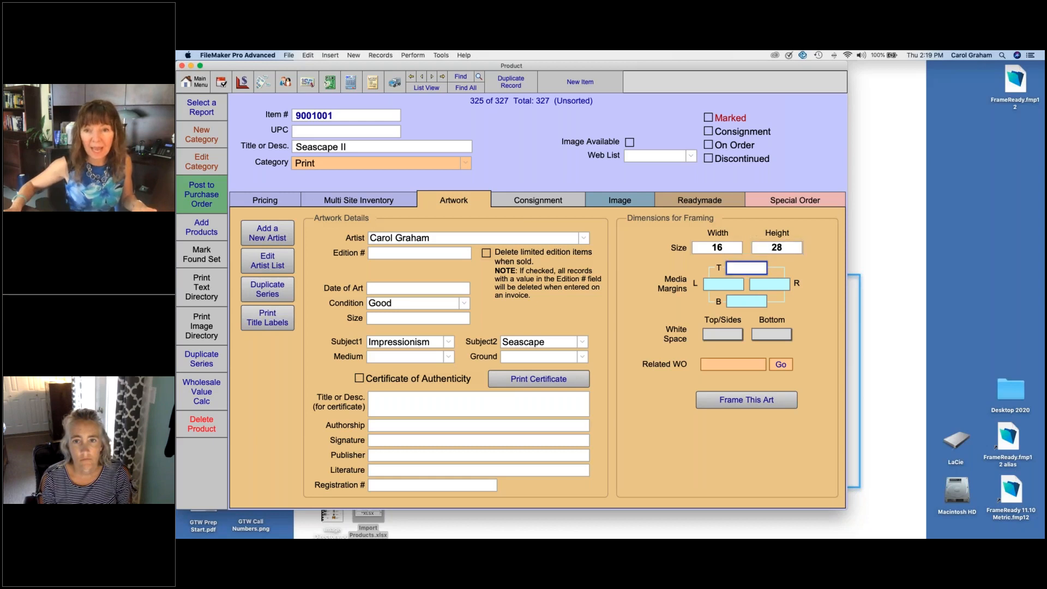
{"action": "key", "text": "Tab"}
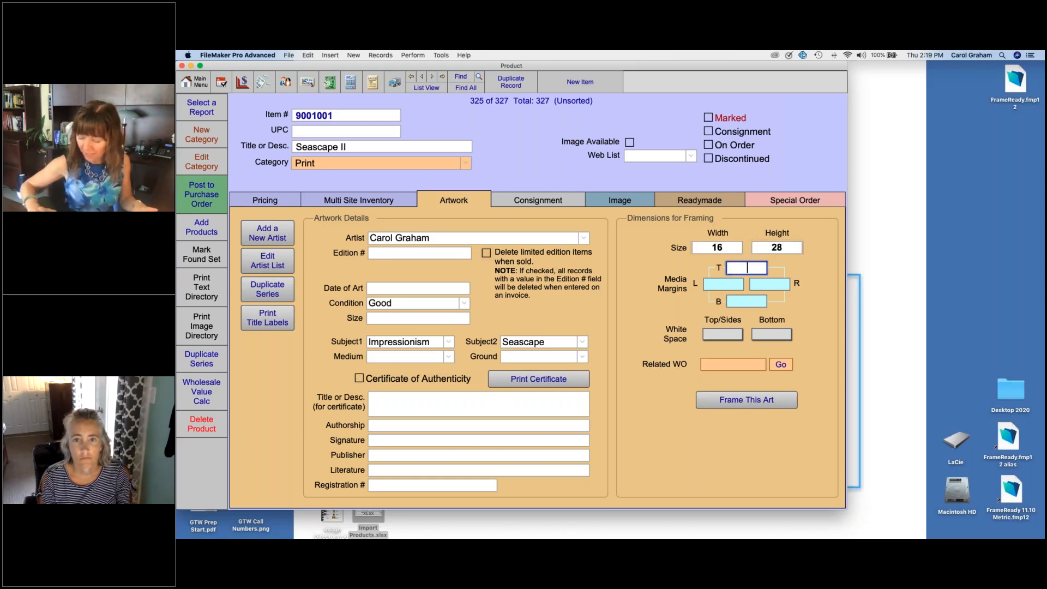
Step: Set Seascape II's media margins to 2 for top and left and 4 for right and bottom
{"action": "type", "text": "2"}
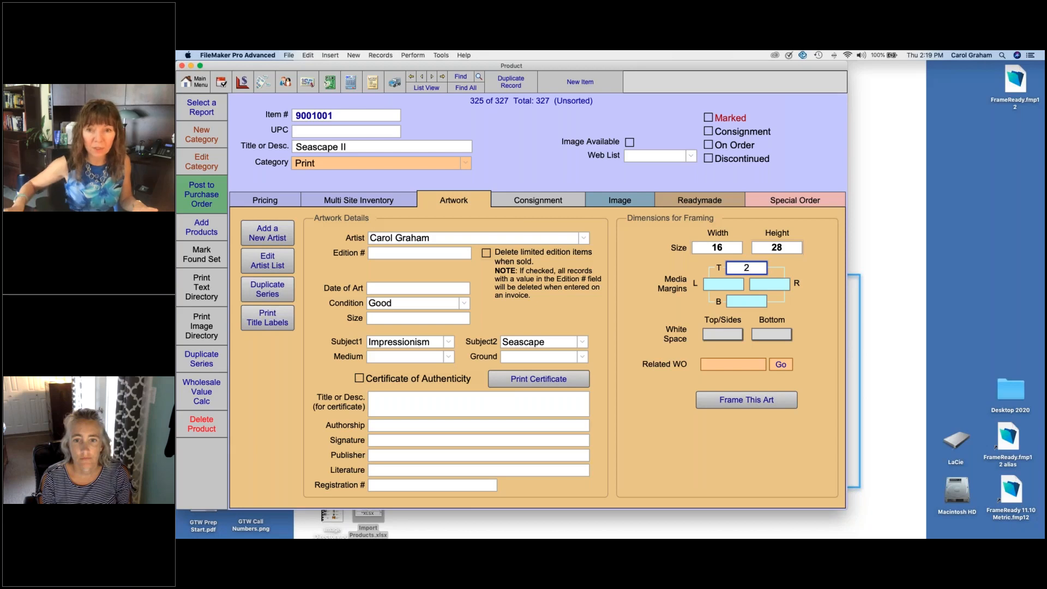
{"action": "left_click", "coordinate": [724, 284]}
{"action": "type", "text": "2"}
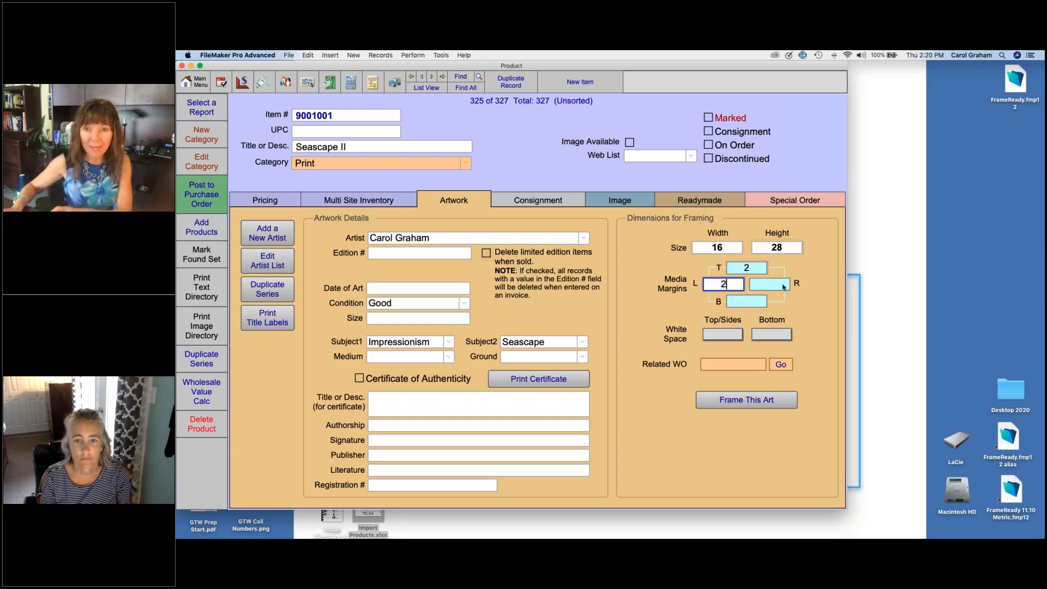
{"action": "key", "text": "Tab"}
{"action": "type", "text": "2"}
{"action": "key", "text": "Tab"}
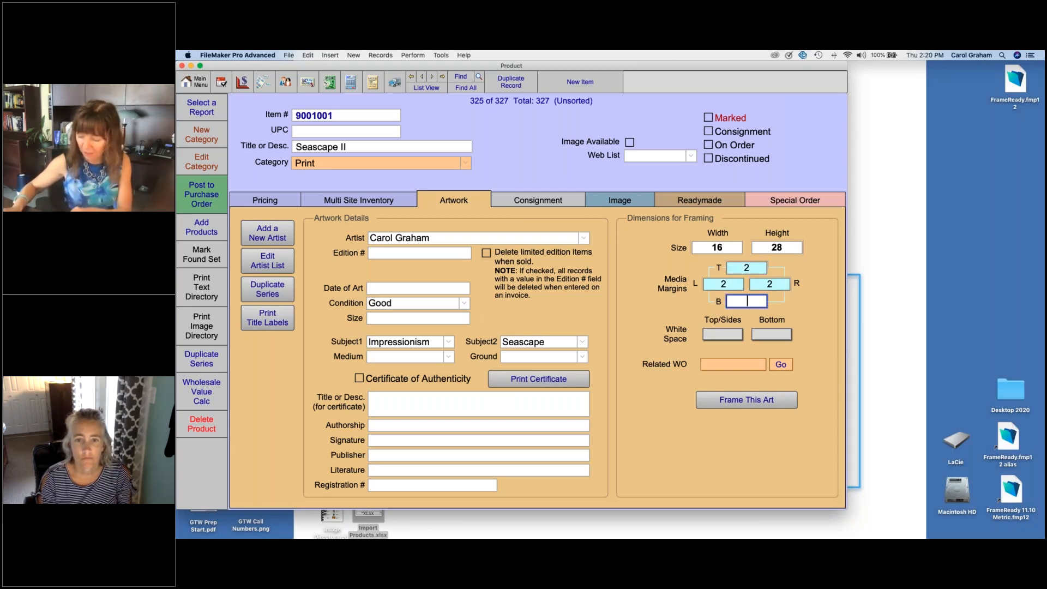
{"action": "type", "text": "4"}
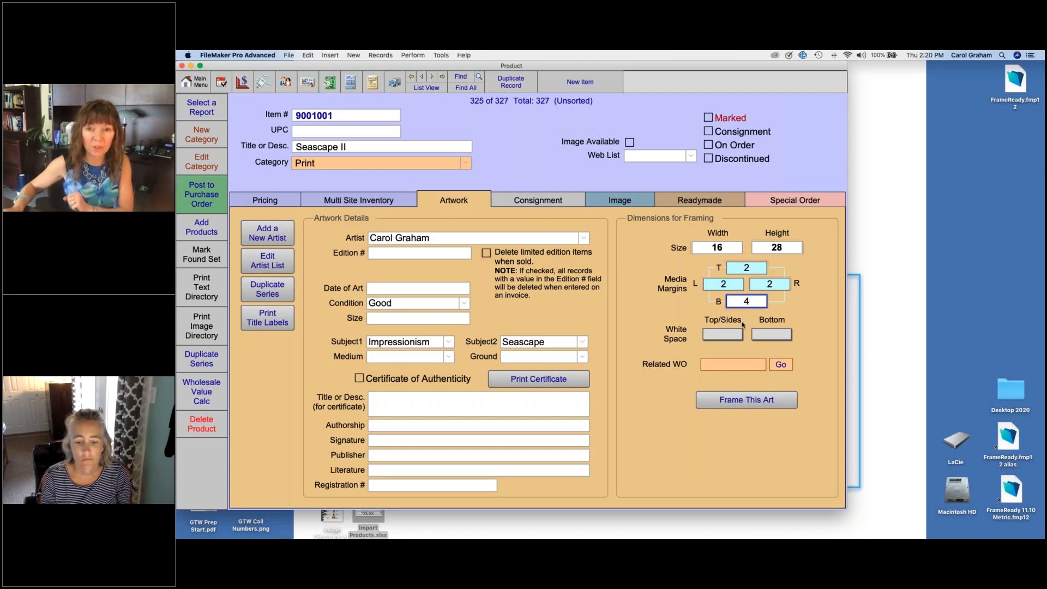
{"action": "left_click", "coordinate": [774, 287]}
{"action": "type", "text": "4"}
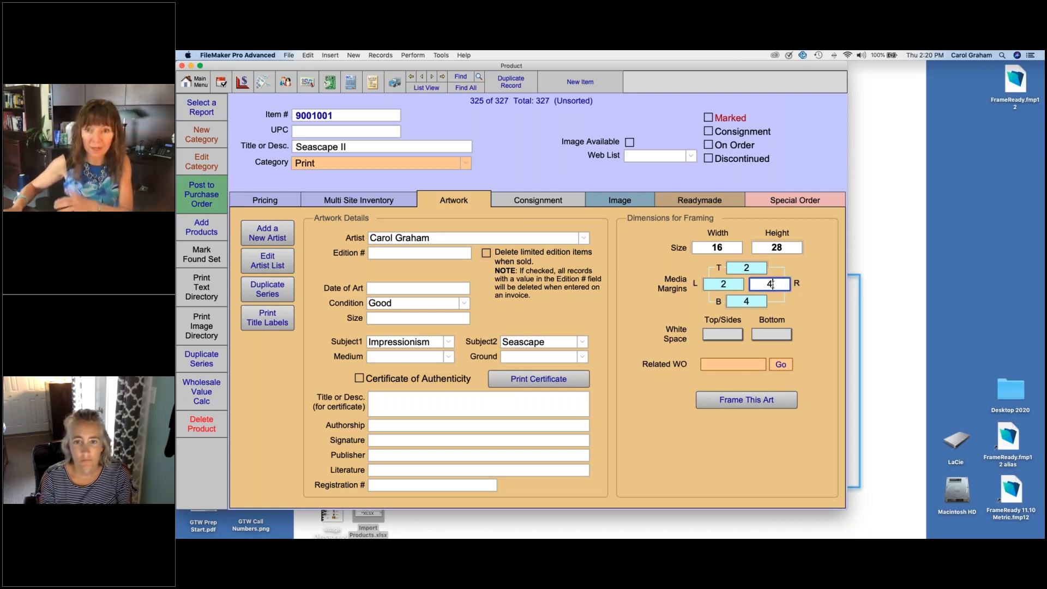
{"action": "left_click", "coordinate": [819, 292]}
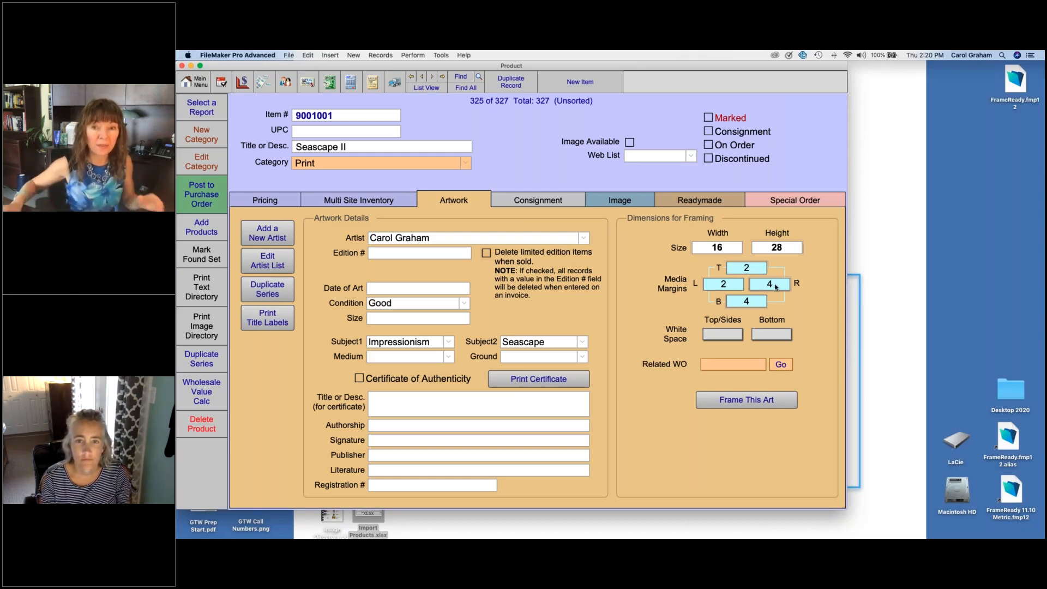
Step: Set the white space around Seascape II to 1/4 for the top and sides and 5/8 for the bottom
{"action": "left_click", "coordinate": [729, 336]}
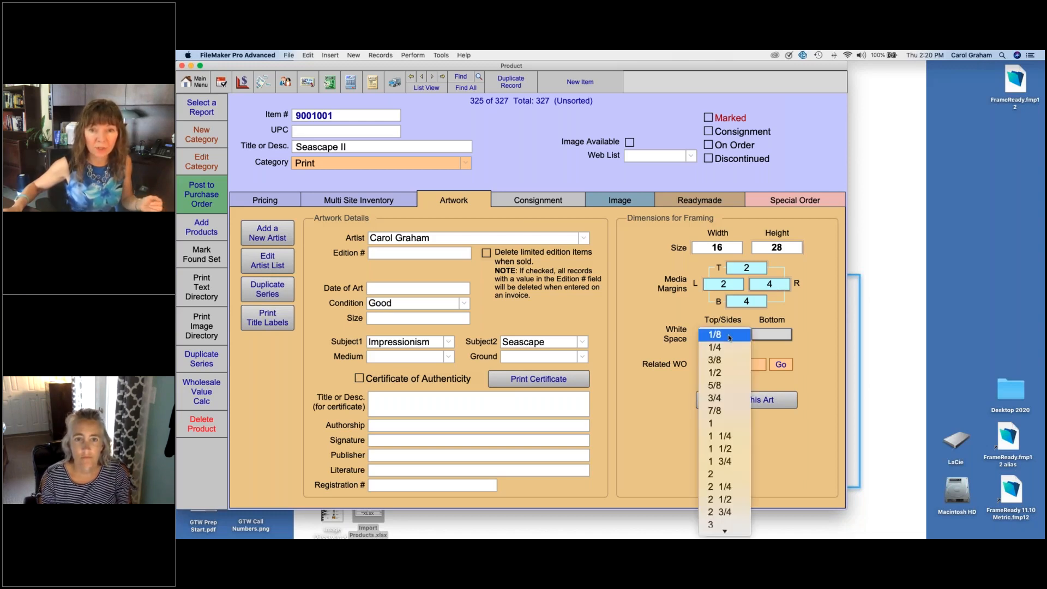
{"action": "left_click", "coordinate": [727, 347]}
{"action": "left_click", "coordinate": [772, 334]}
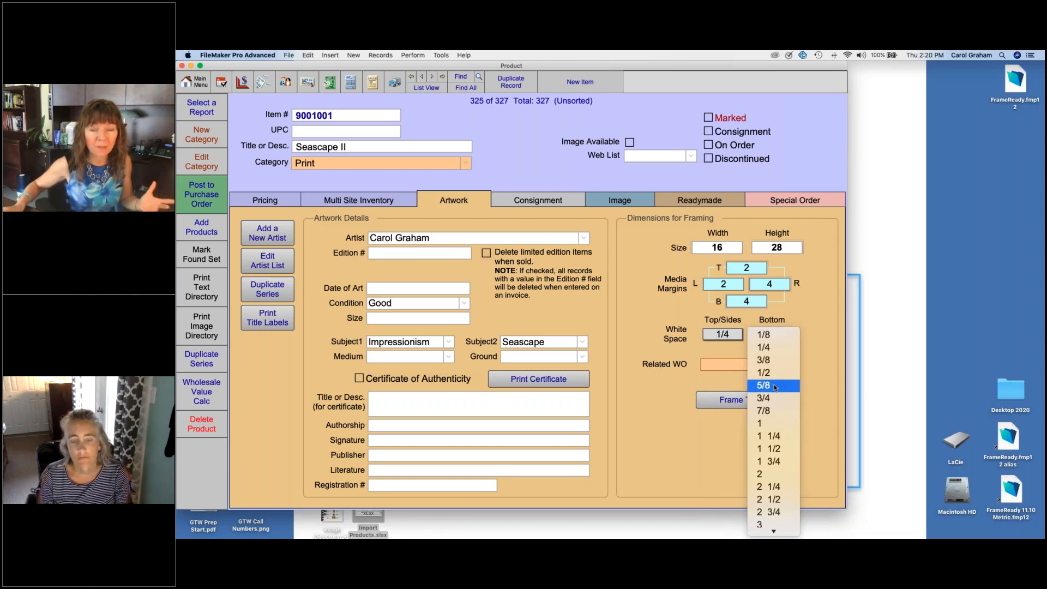
{"action": "left_click", "coordinate": [775, 385]}
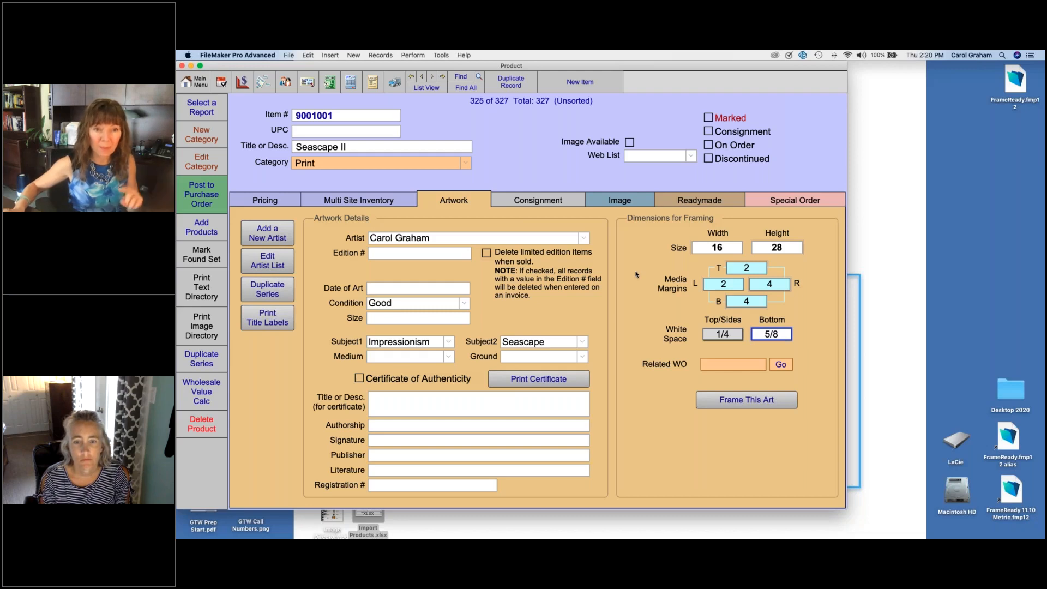
Step: Insert GTW Prep Start.pdf as Seascape II's product photo and delete it again
{"action": "left_click", "coordinate": [631, 202]}
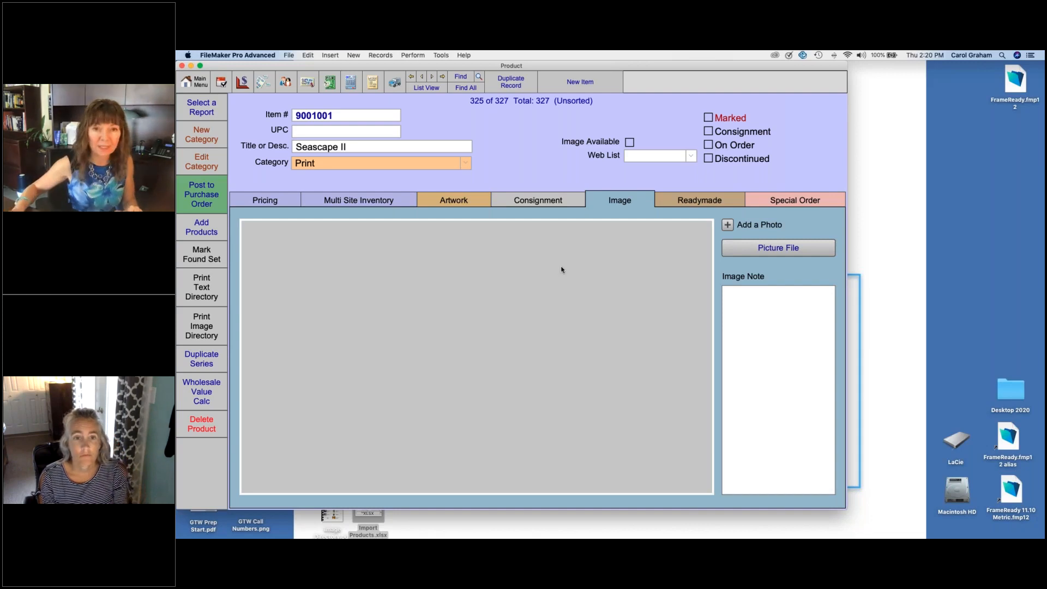
{"action": "left_click", "coordinate": [728, 226]}
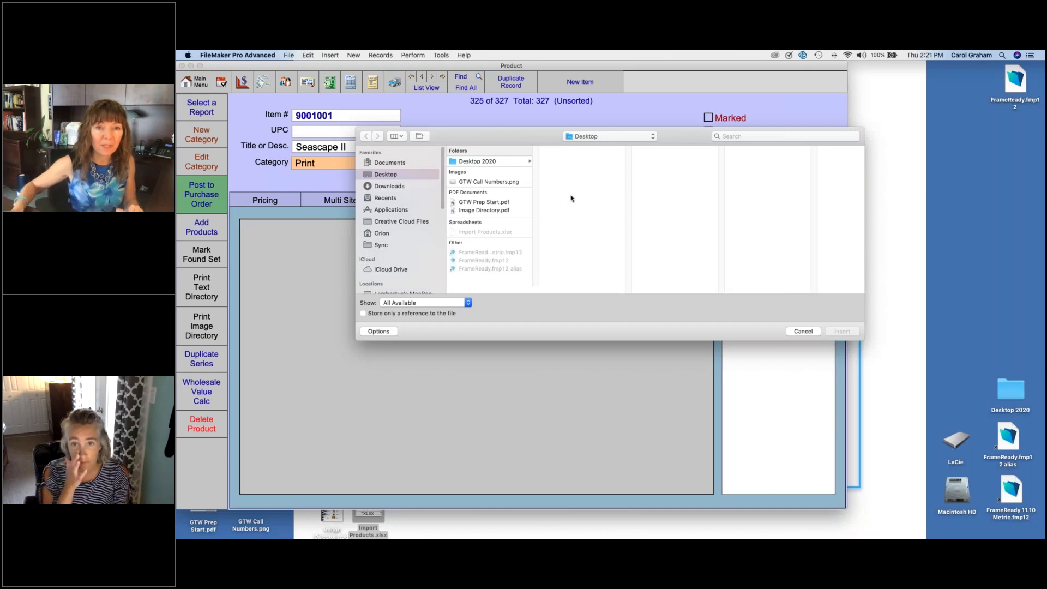
{"action": "left_click", "coordinate": [479, 203]}
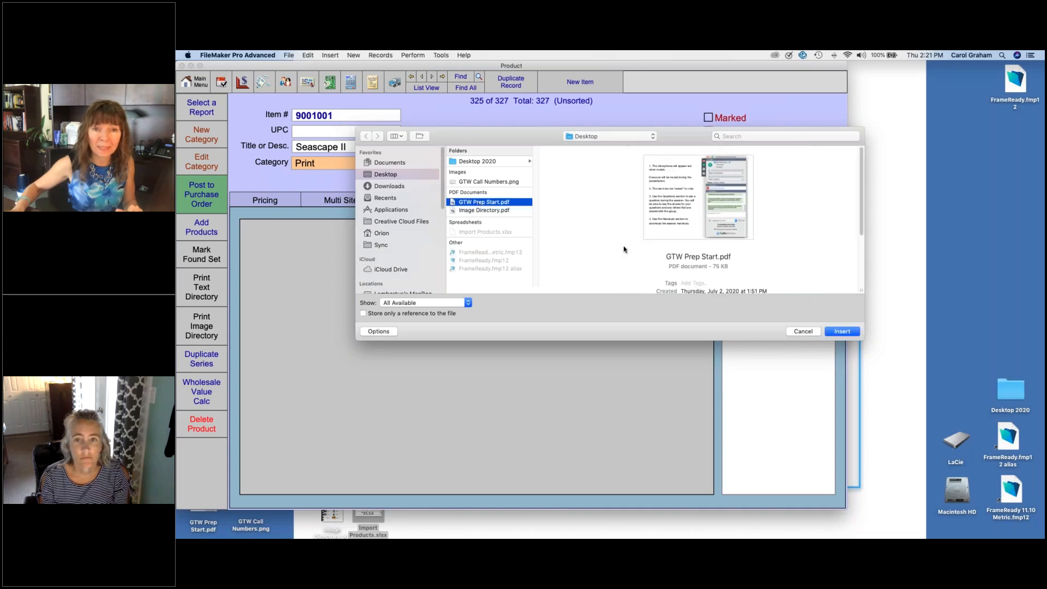
{"action": "left_click", "coordinate": [843, 331]}
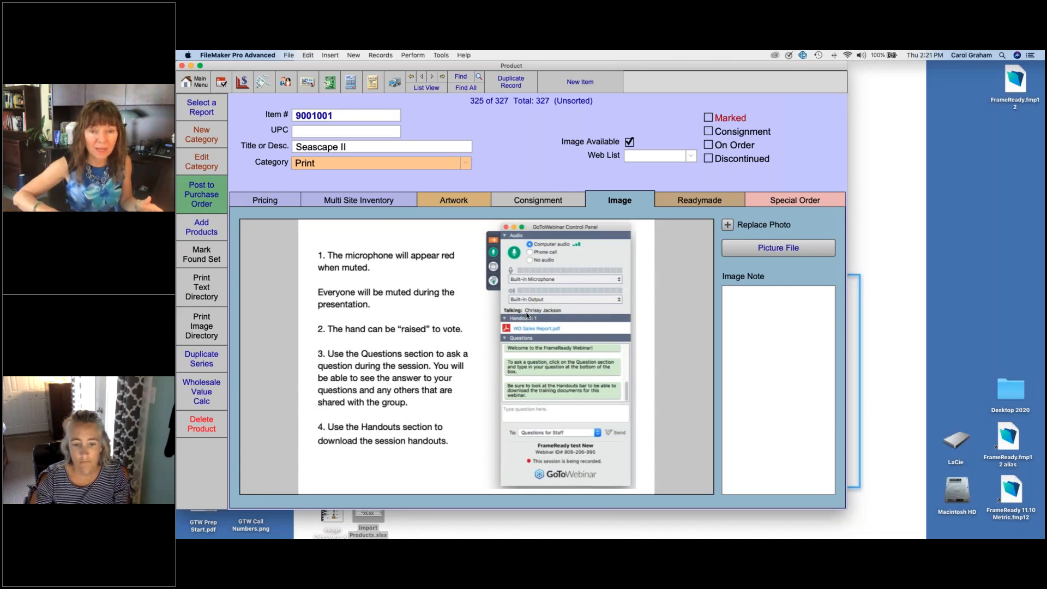
{"action": "key", "text": "Delete"}
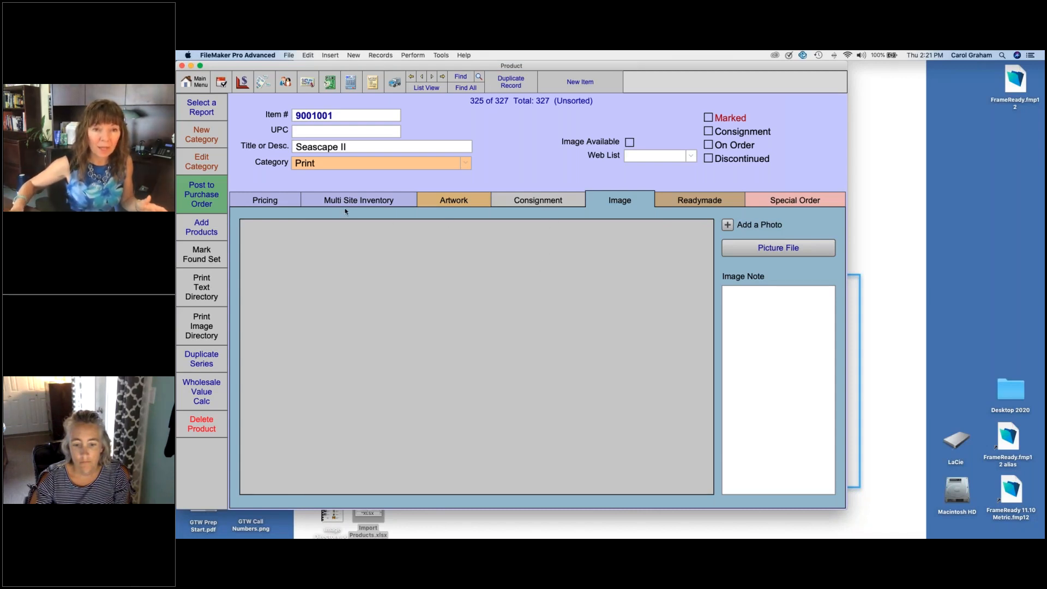
{"action": "left_click", "coordinate": [284, 203]}
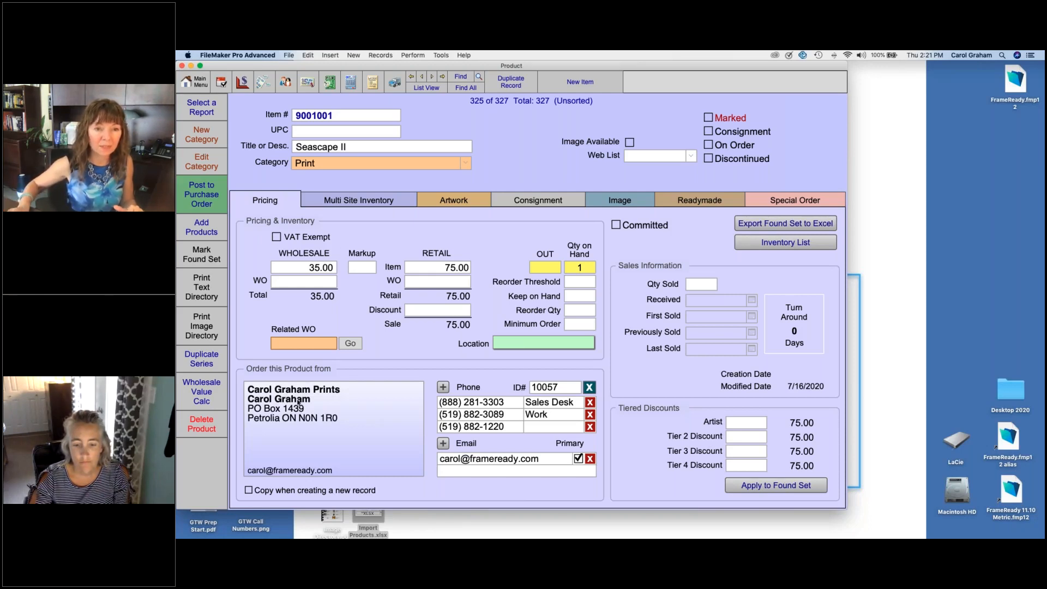
{"action": "left_click", "coordinate": [468, 204]}
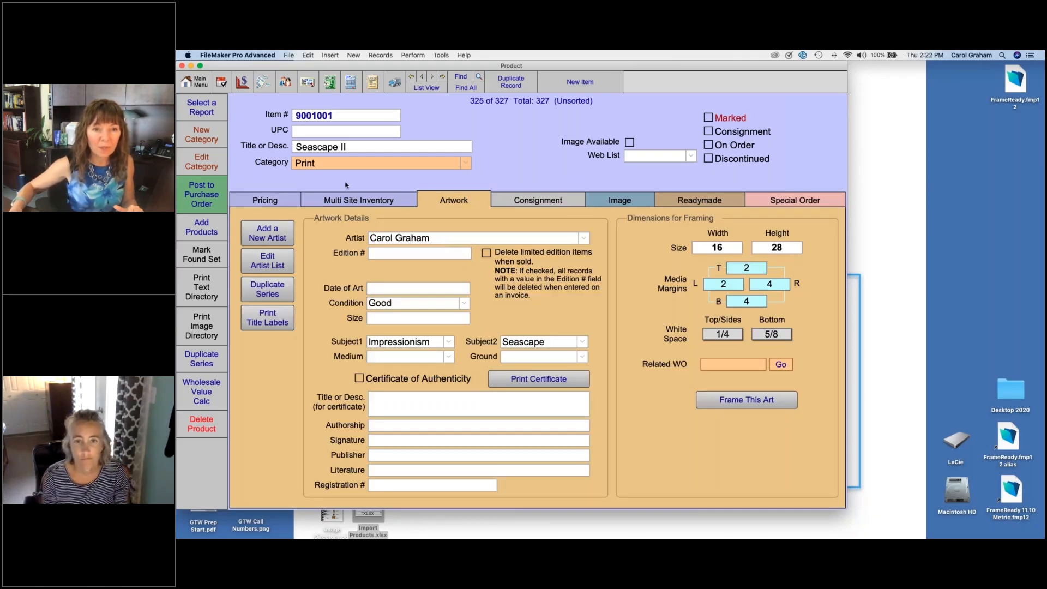
Step: Mark Seascape II as a consignment item and set its wholesale price to 50
{"action": "left_click", "coordinate": [281, 200]}
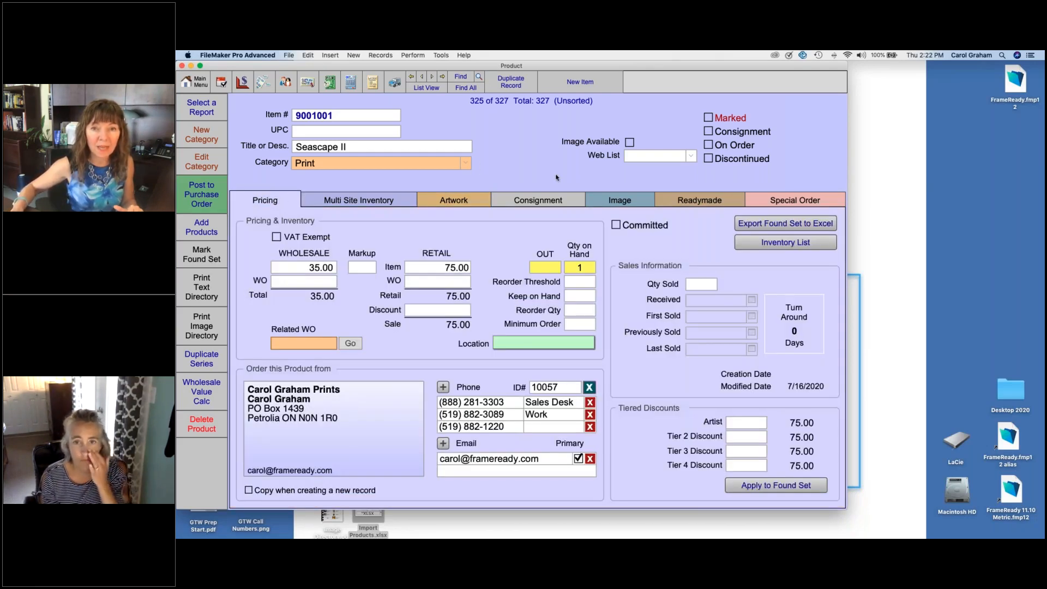
{"action": "left_click", "coordinate": [708, 132]}
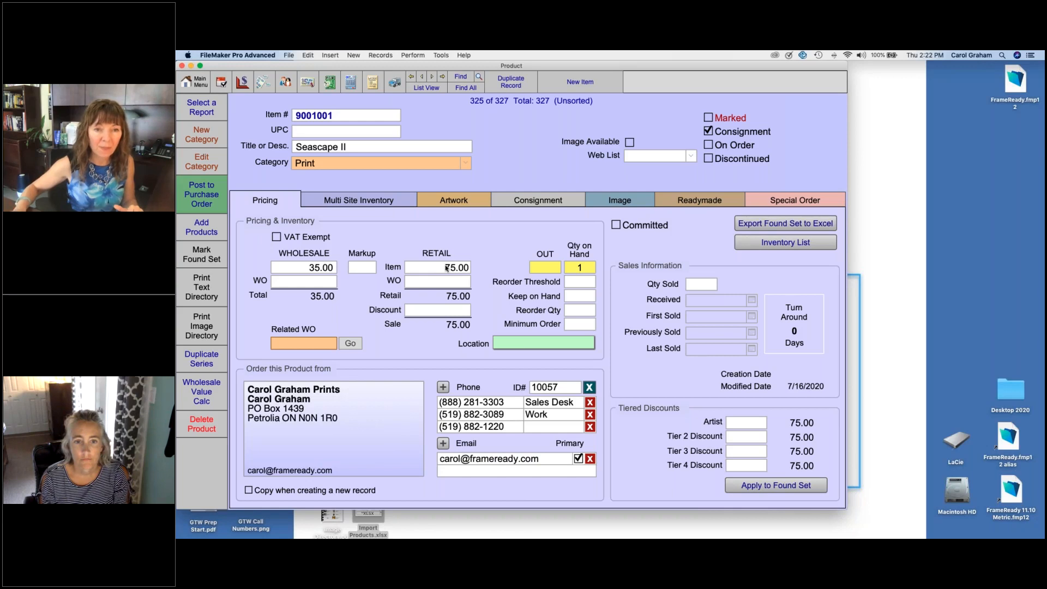
{"action": "left_click", "coordinate": [279, 267]}
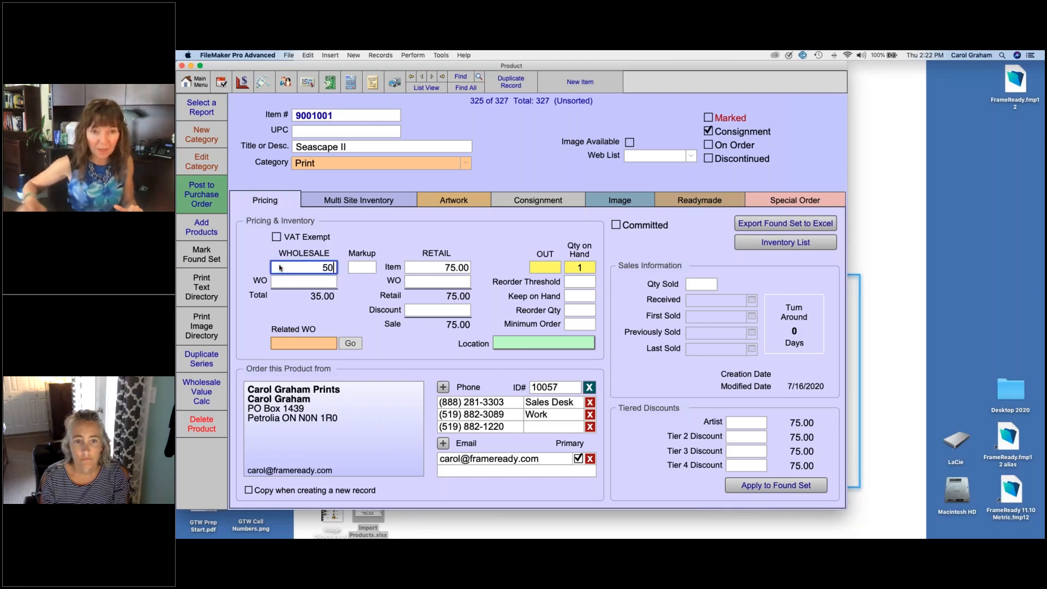
{"action": "type", "text": "50"}
{"action": "left_click", "coordinate": [343, 240]}
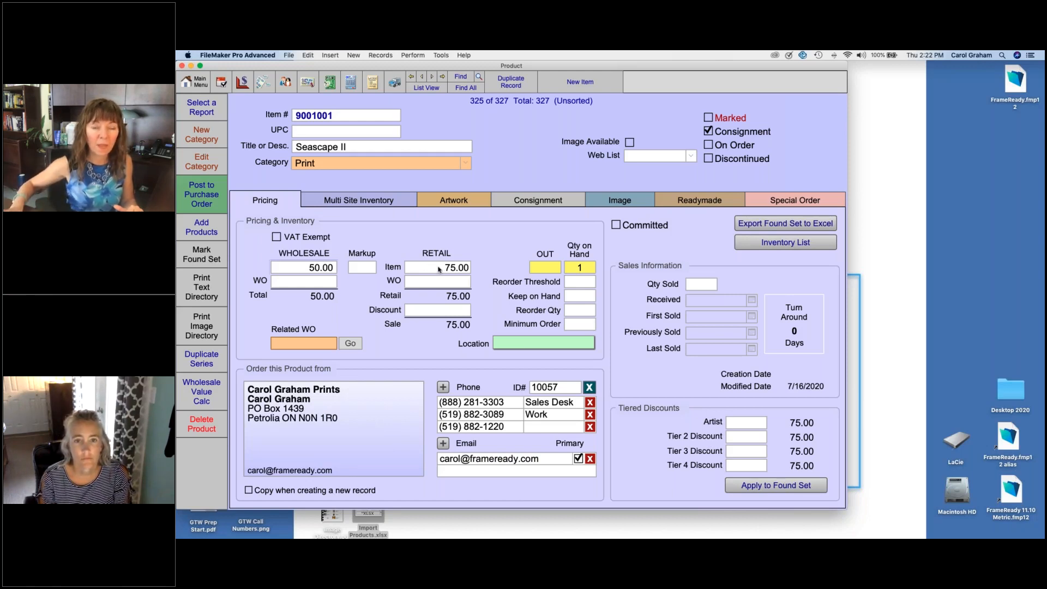
Step: Check Seascape II's consignment details and consignment pricing, and return to its general pricing information
{"action": "left_click", "coordinate": [530, 201]}
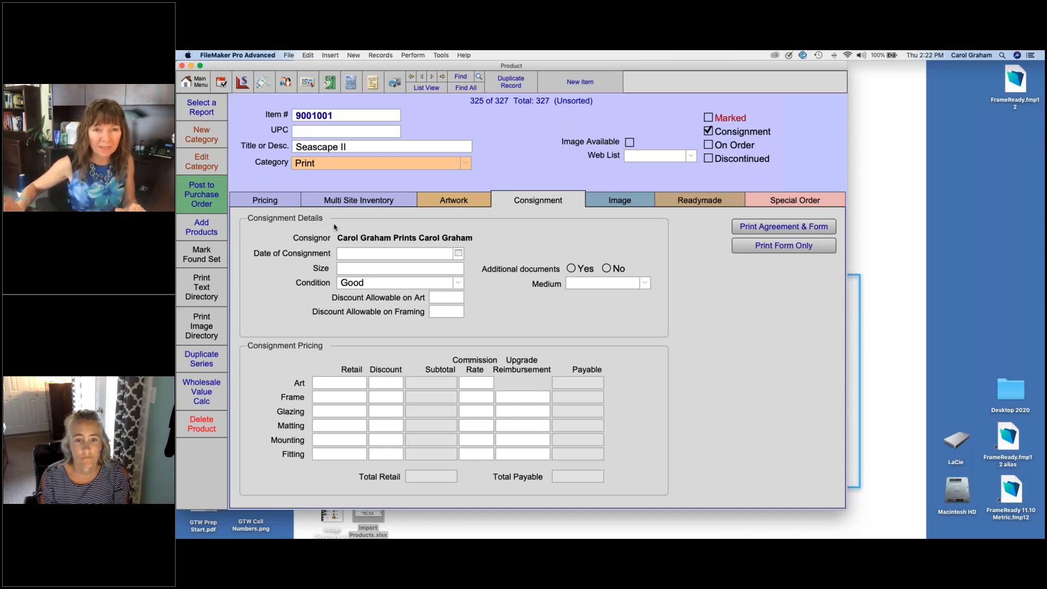
{"action": "left_click", "coordinate": [280, 202]}
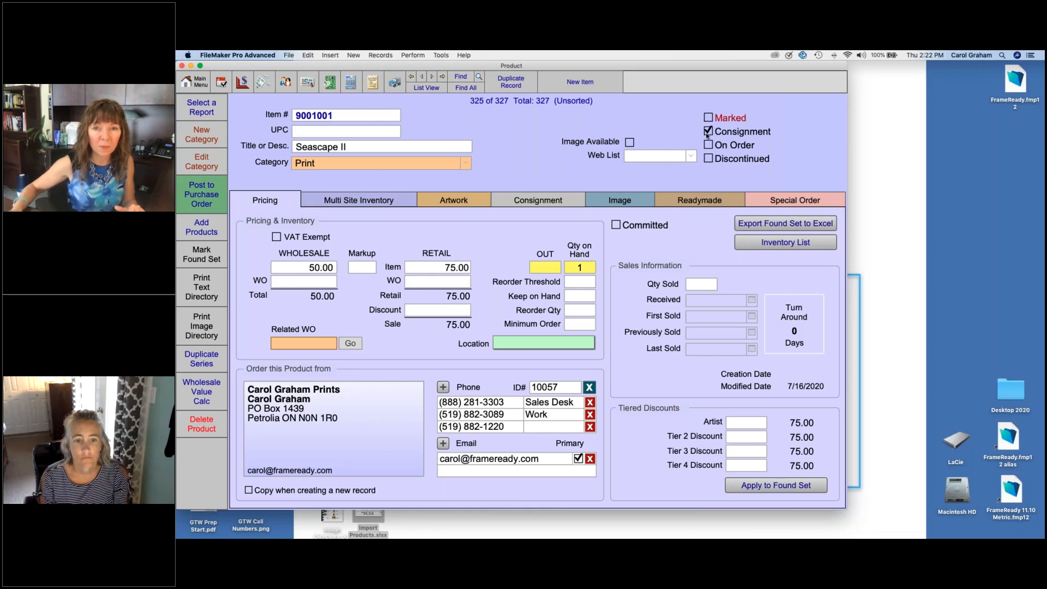
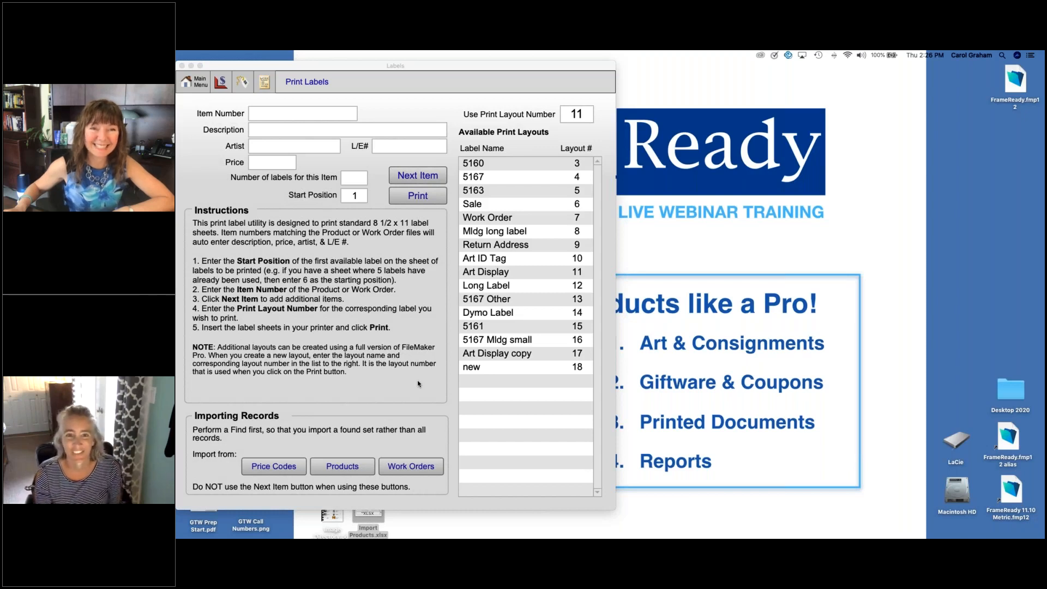
Step: Leave the label printing screen and check the company logo settings in the setup data
{"action": "left_click", "coordinate": [418, 384]}
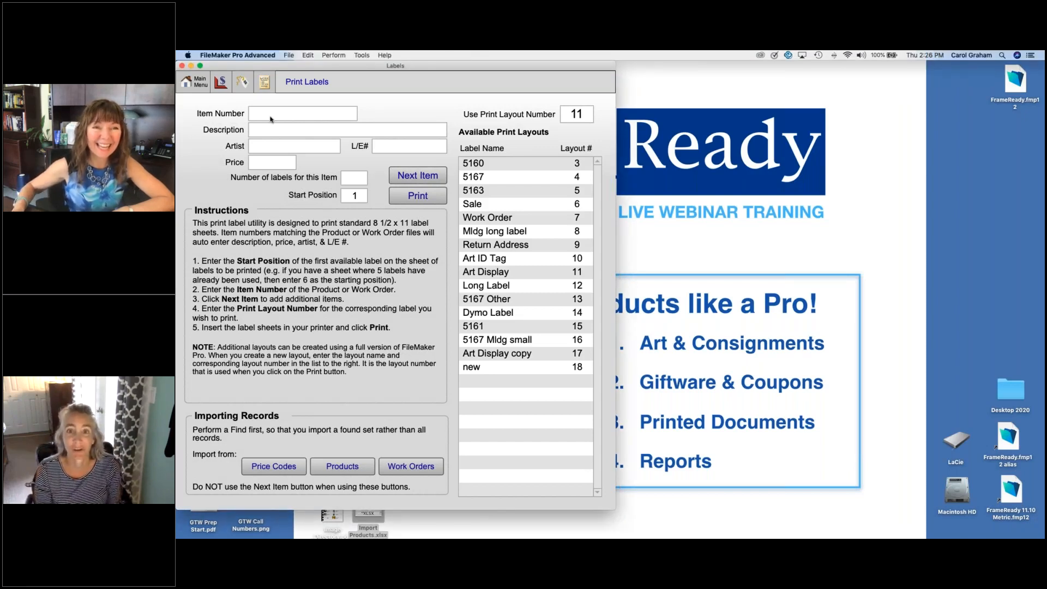
{"action": "left_click", "coordinate": [199, 85]}
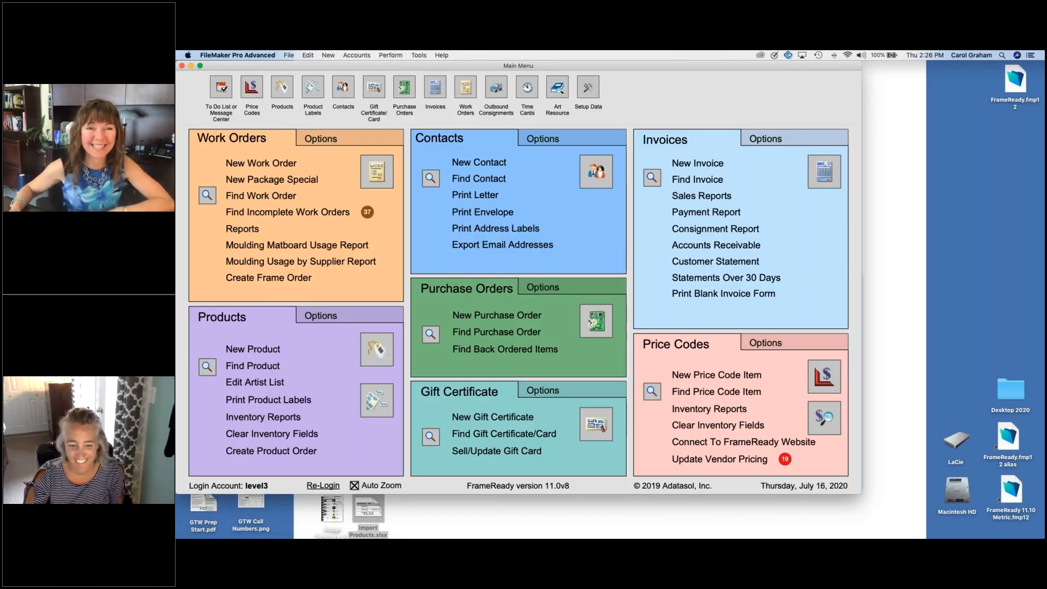
{"action": "left_click", "coordinate": [587, 87]}
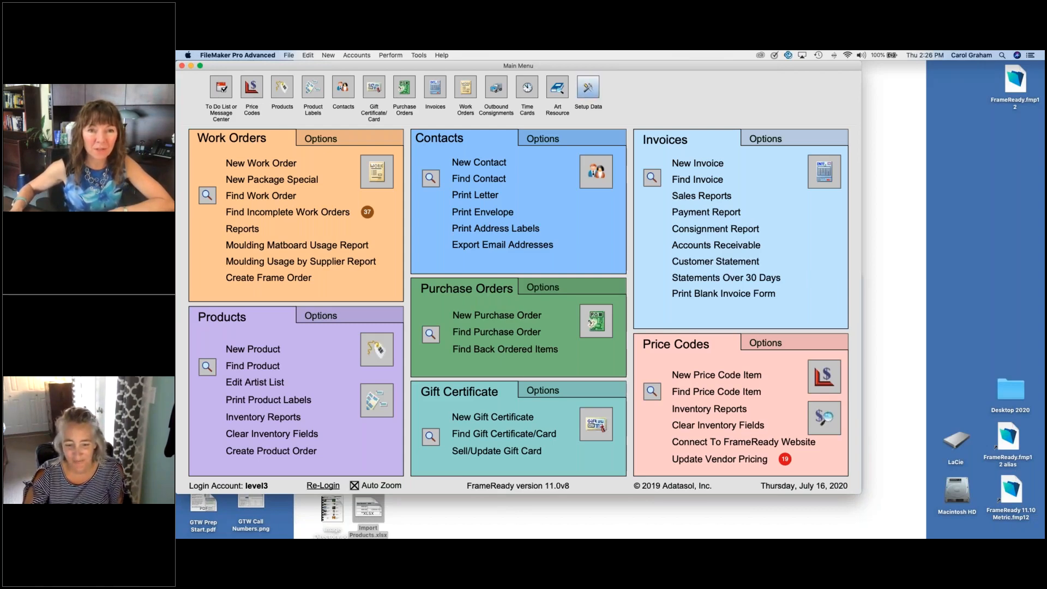
{"action": "left_click", "coordinate": [582, 96]}
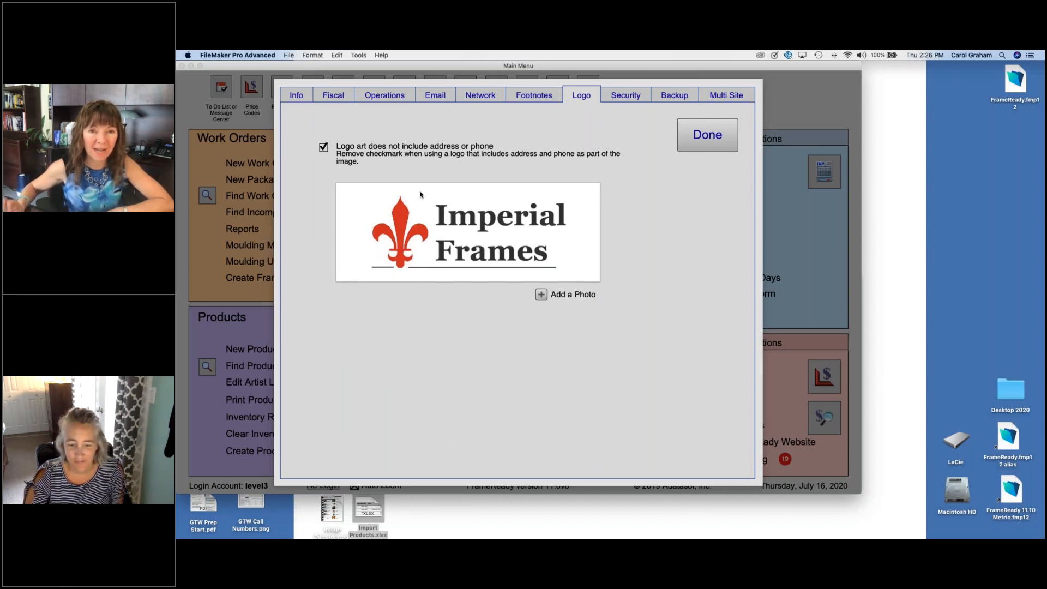
{"action": "left_click", "coordinate": [698, 141]}
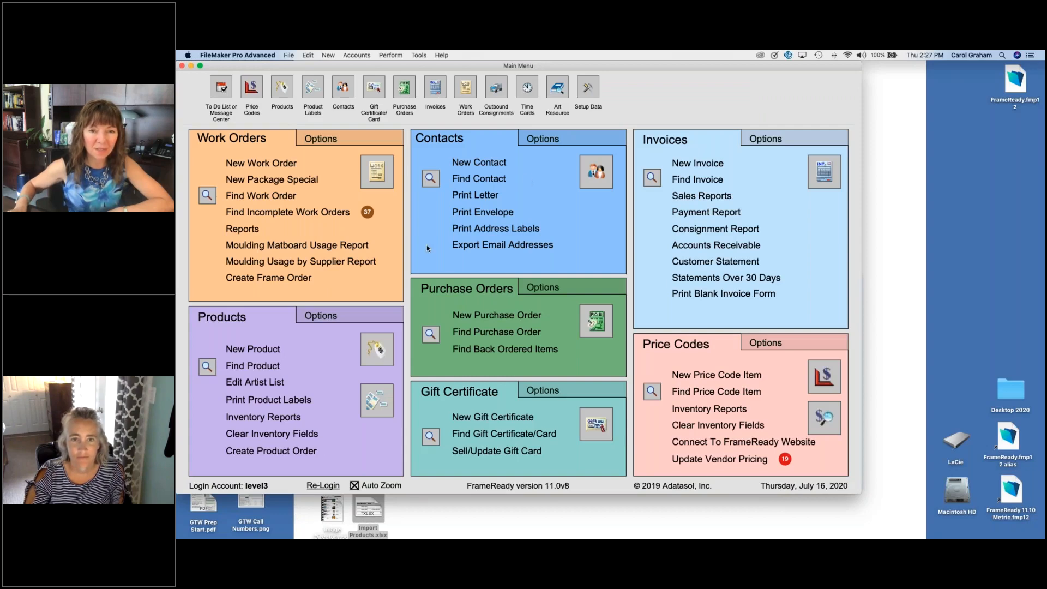
Step: Preview Seascape II's small readymade label without printing it, and return to the product's pricing information
{"action": "left_click", "coordinate": [375, 349]}
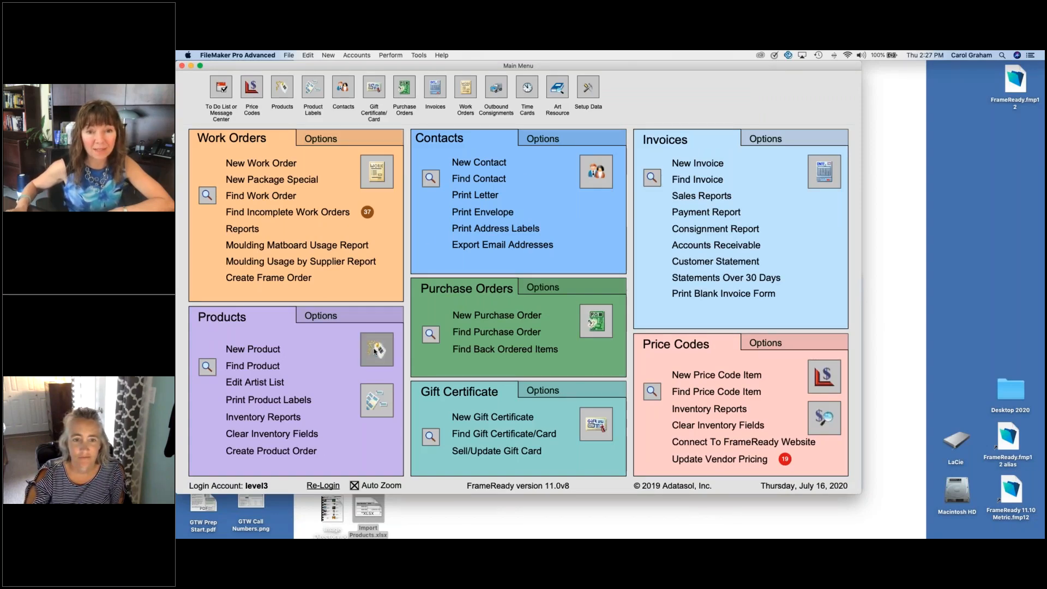
{"action": "left_click", "coordinate": [683, 200]}
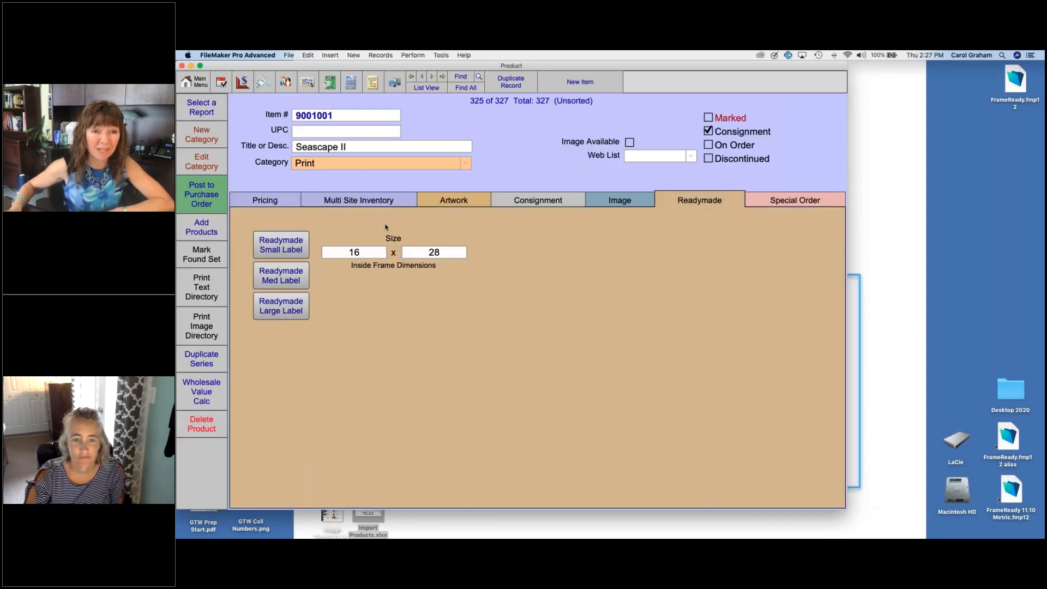
{"action": "left_click", "coordinate": [282, 243]}
{"action": "left_click", "coordinate": [416, 103]}
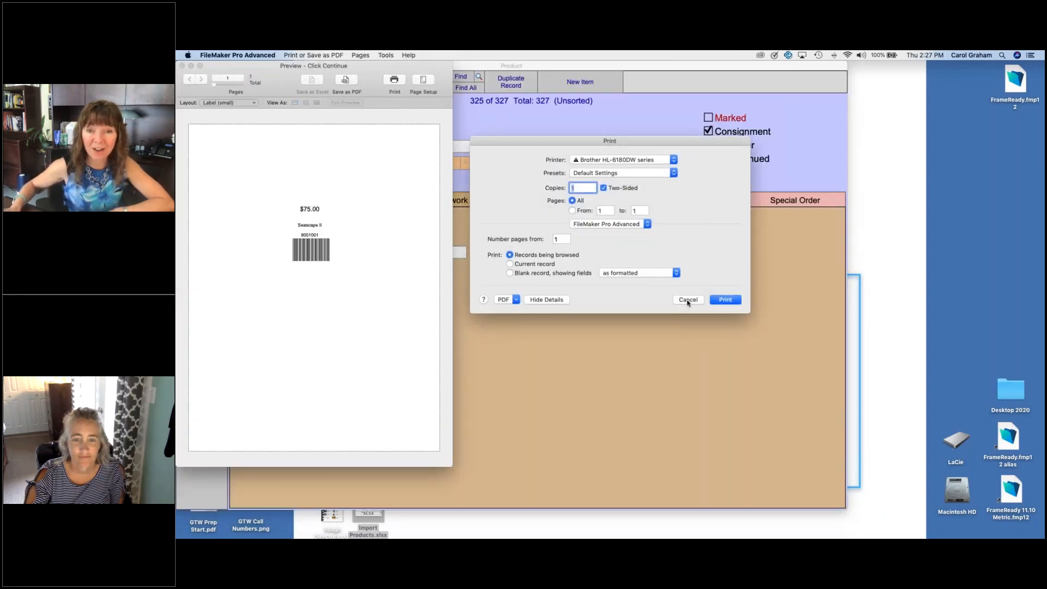
{"action": "left_click", "coordinate": [685, 300]}
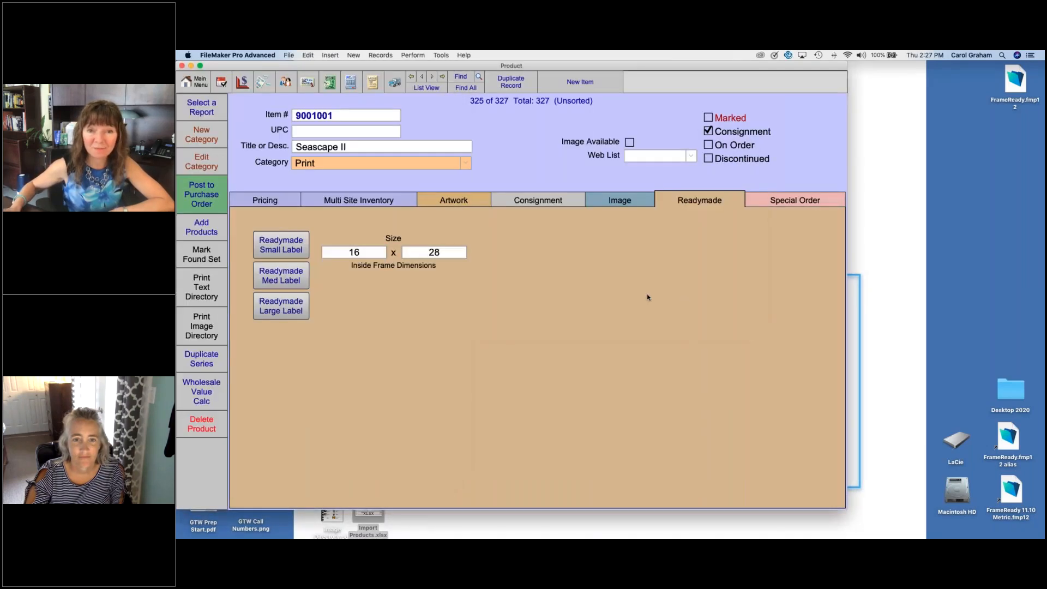
{"action": "left_click", "coordinate": [266, 200]}
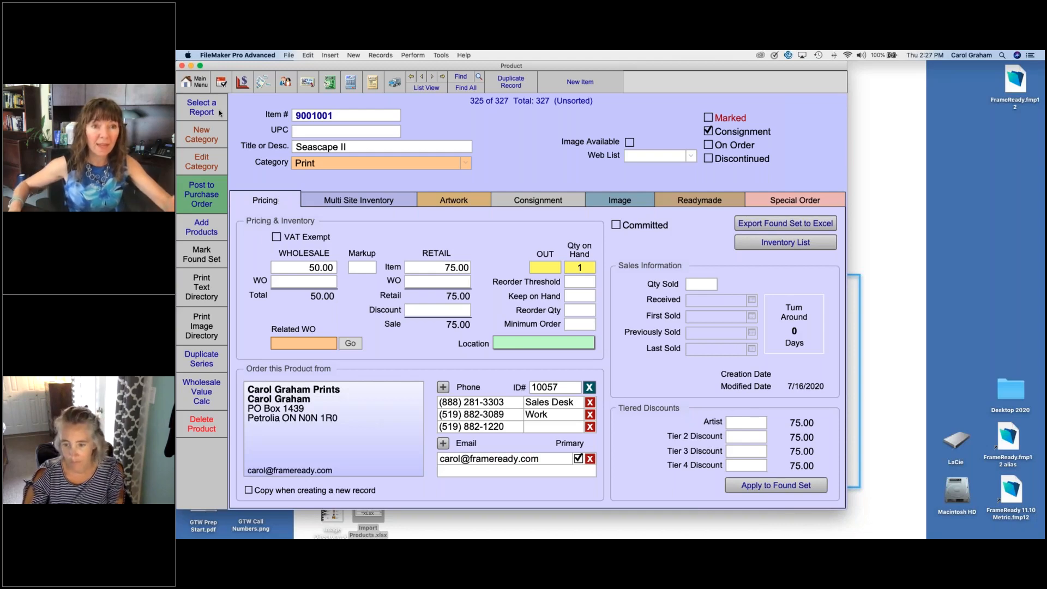
Step: Create a new work order with vertical artwork orientation
{"action": "left_click", "coordinate": [199, 81]}
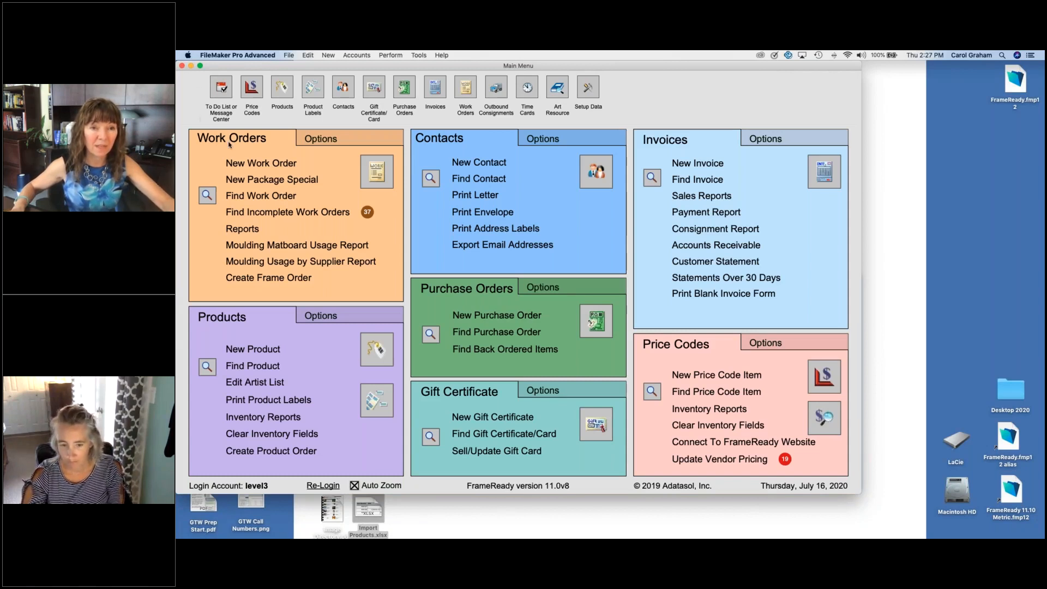
{"action": "left_click", "coordinate": [260, 164]}
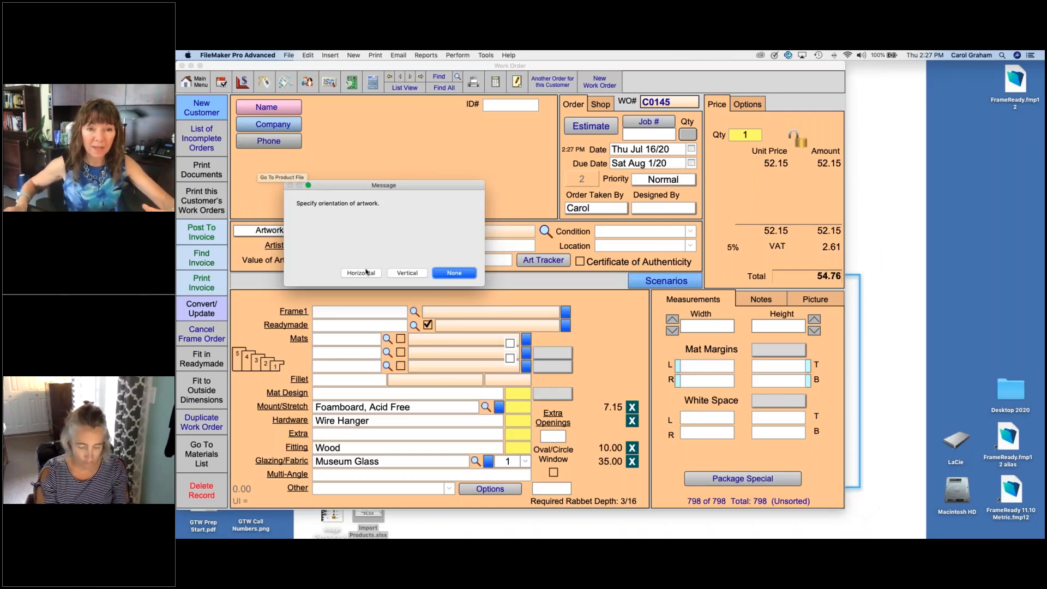
{"action": "left_click", "coordinate": [405, 273]}
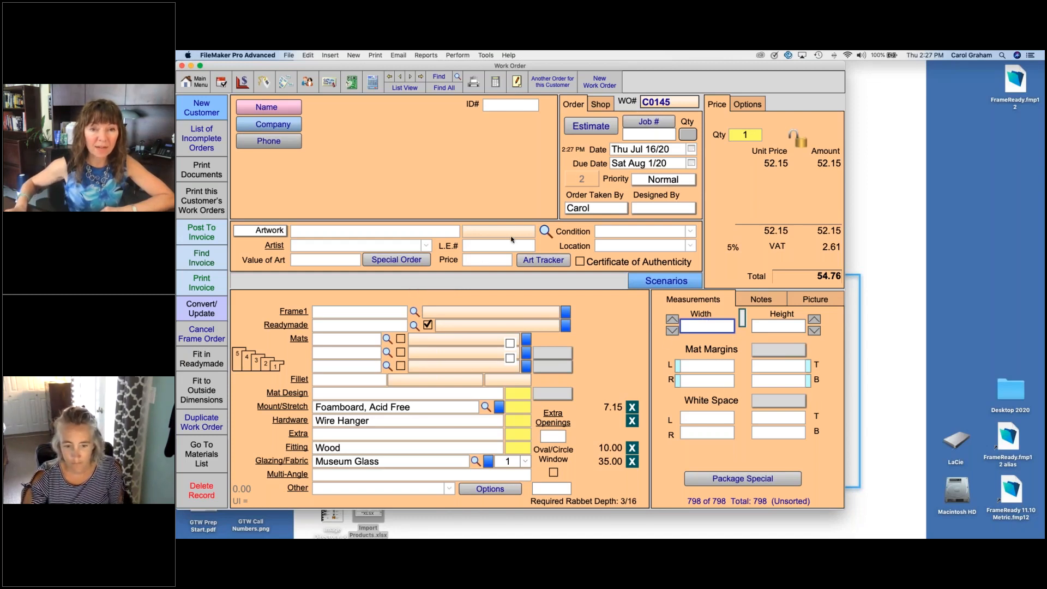
Step: Add the artwork with item number 100002 from inventory to the work order
{"action": "left_click", "coordinate": [545, 232]}
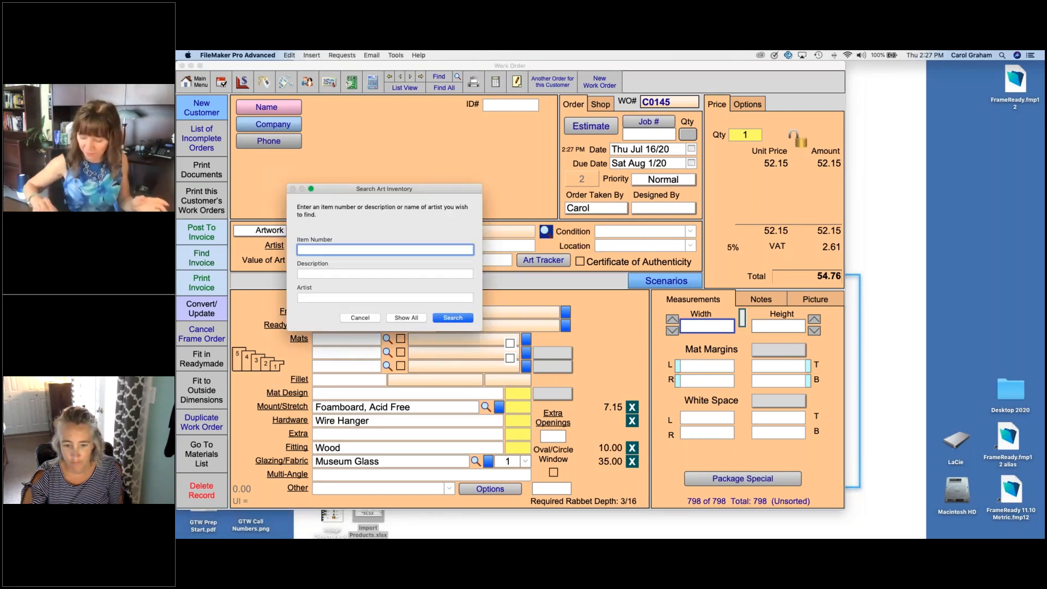
{"action": "type", "text": "100002"}
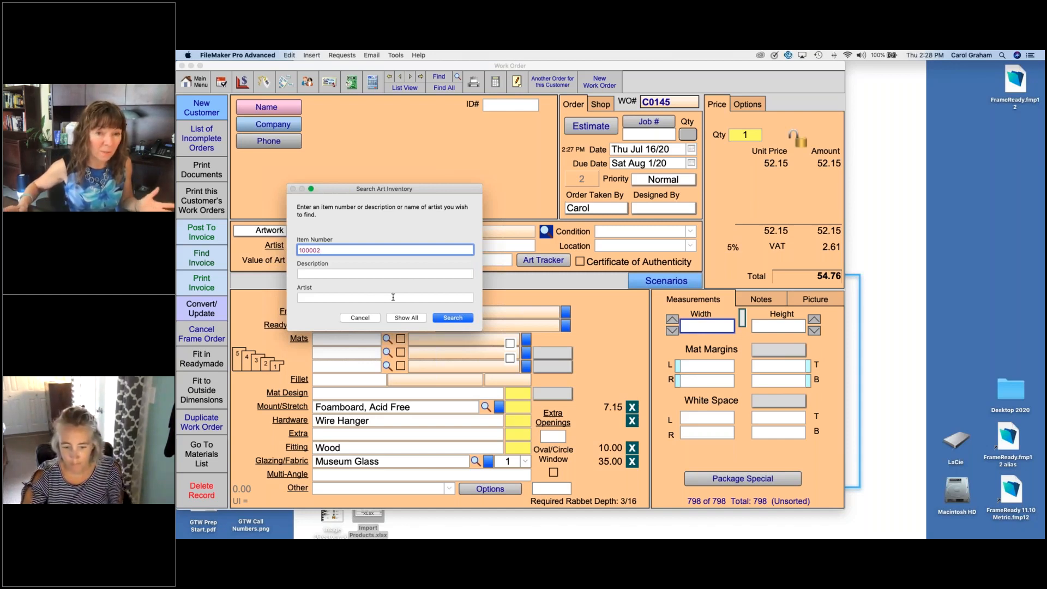
{"action": "left_click", "coordinate": [454, 319]}
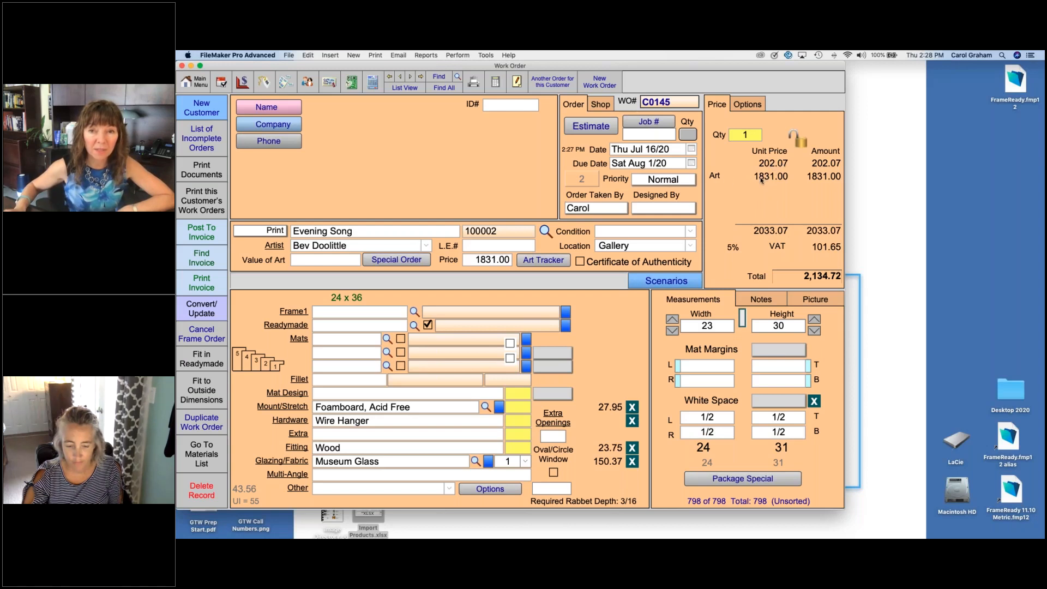
Step: Try a 20% discount on the work order with the option to apply it to the art, and remove it again
{"action": "left_click", "coordinate": [750, 105]}
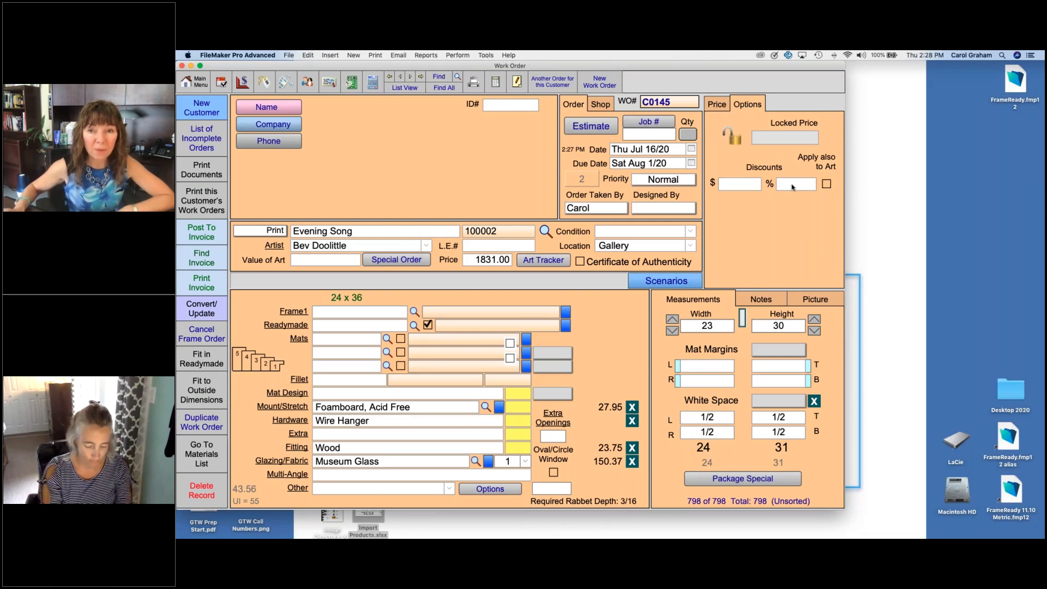
{"action": "mouse_move", "coordinate": [792, 187]}
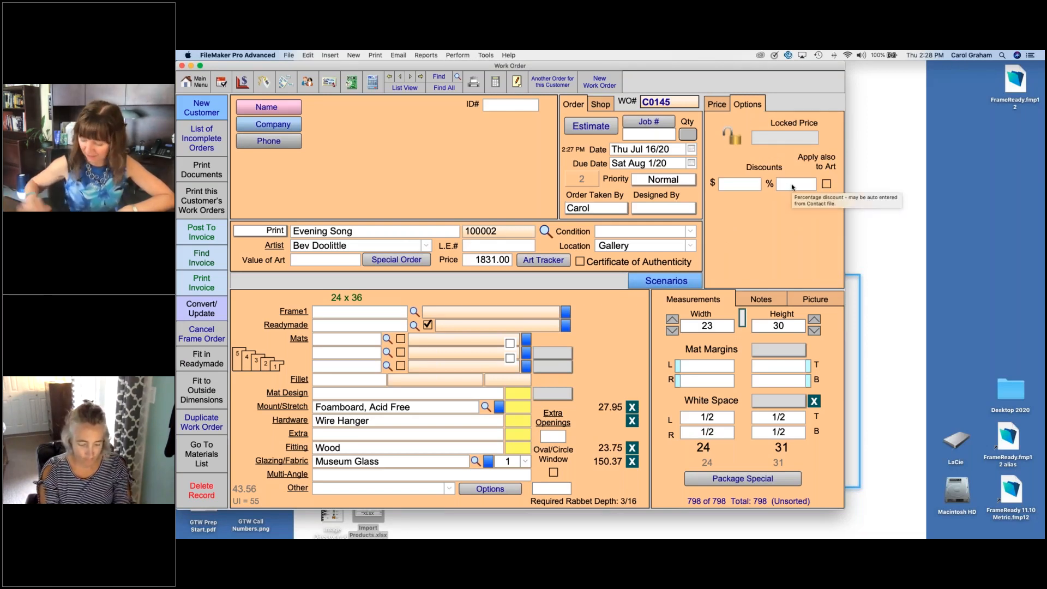
{"action": "left_click", "coordinate": [793, 184]}
{"action": "type", "text": ".20"}
{"action": "key", "text": "Return"}
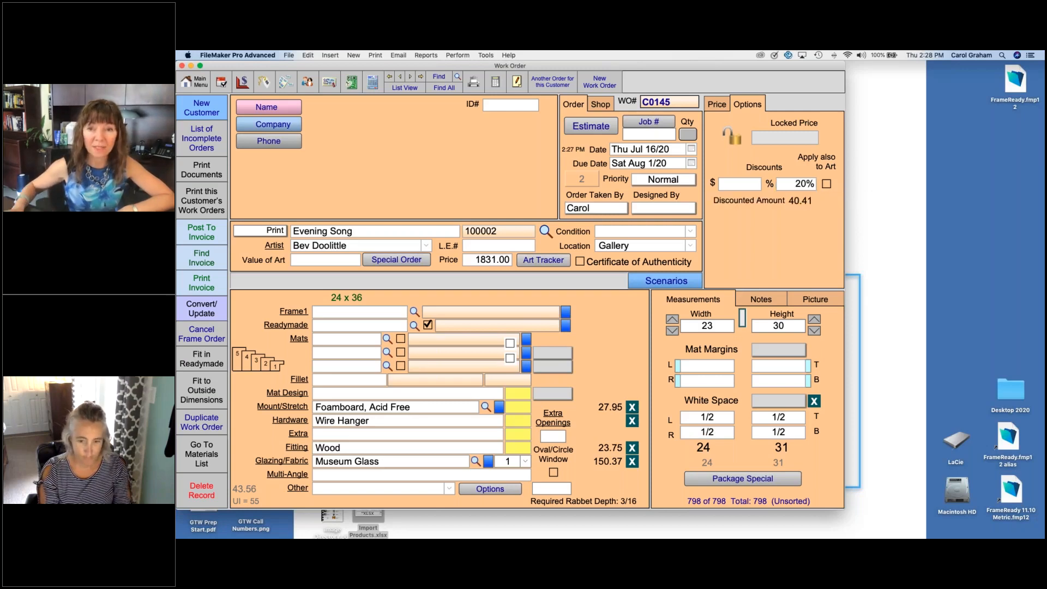
{"action": "left_click", "coordinate": [827, 184]}
{"action": "left_click", "coordinate": [827, 185]}
{"action": "left_click", "coordinate": [792, 186]}
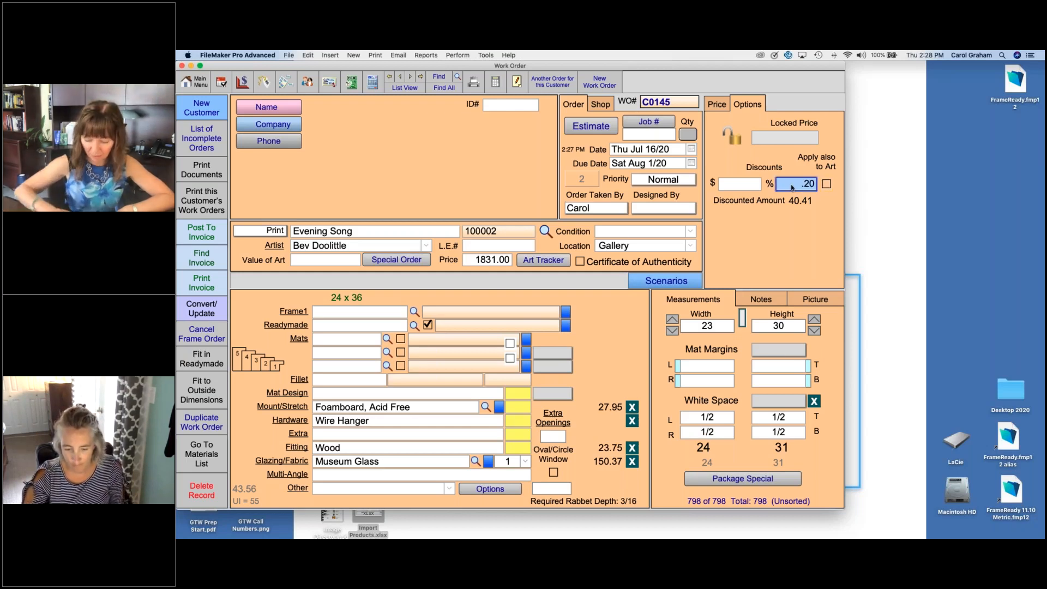
{"action": "key", "text": "BackSpace"}
{"action": "key", "text": "Return"}
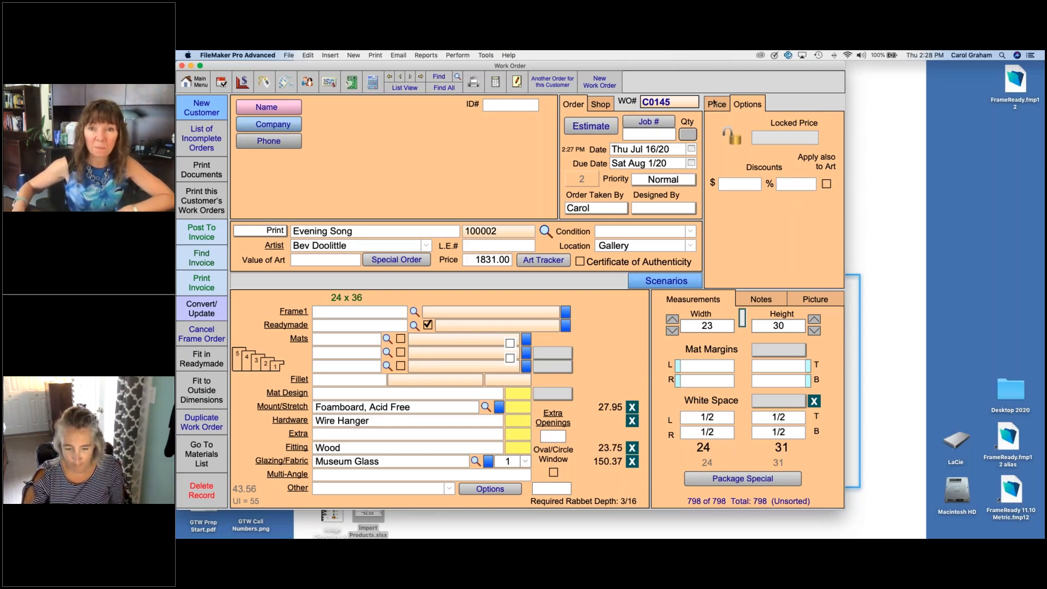
{"action": "left_click", "coordinate": [714, 103]}
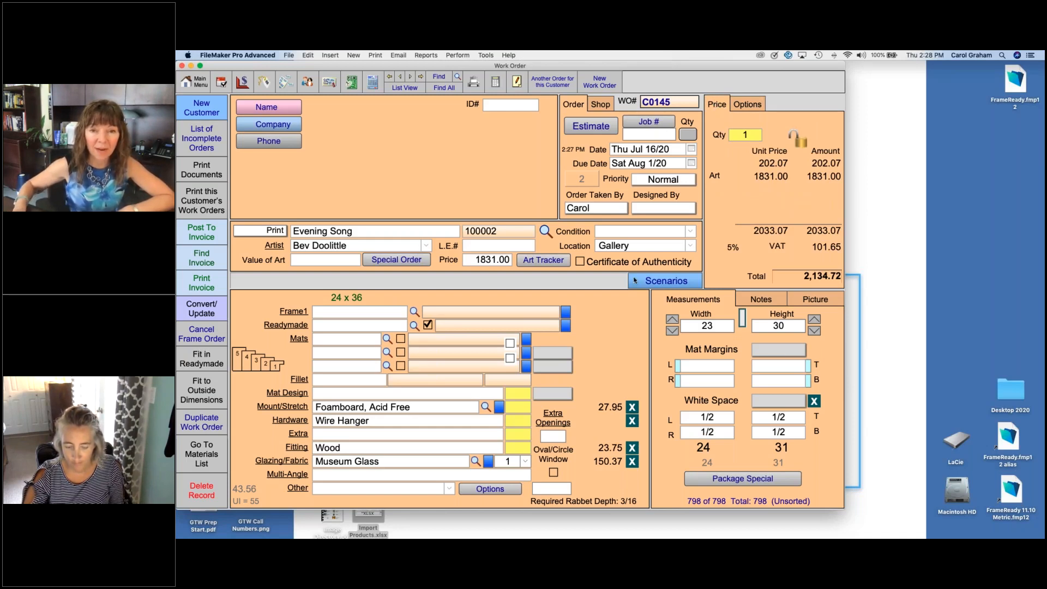
Step: Set the mat margins to 2 on all sides and specify frame 210285.LJ with mat C1610
{"action": "left_click", "coordinate": [794, 353]}
{"action": "left_click", "coordinate": [774, 427]}
{"action": "type", "text": "210285"}
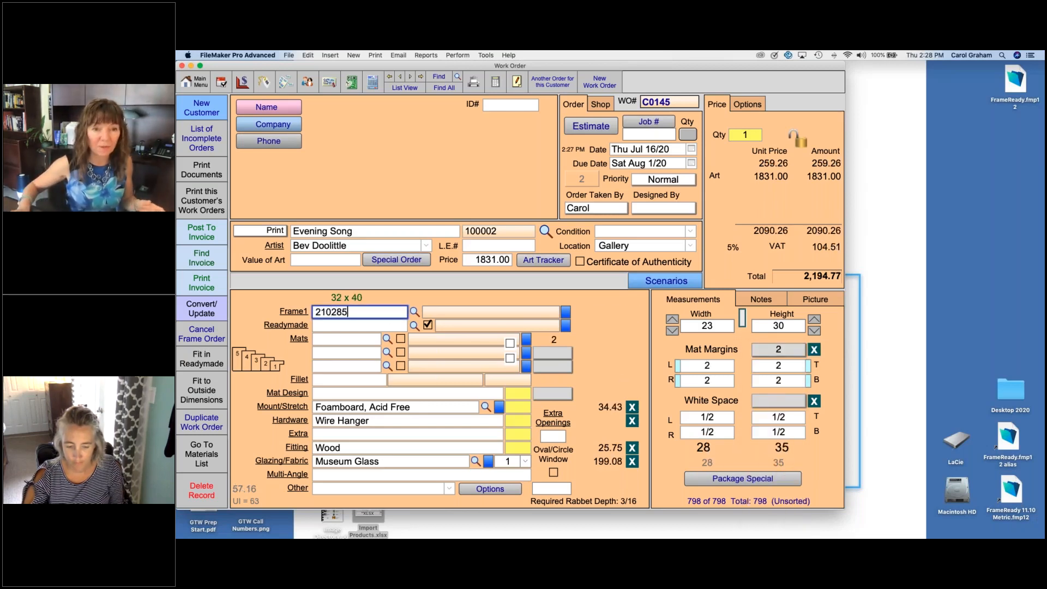
{"action": "type", "text": ".LJ"}
{"action": "key", "text": "Tab"}
{"action": "type", "text": "C1610"}
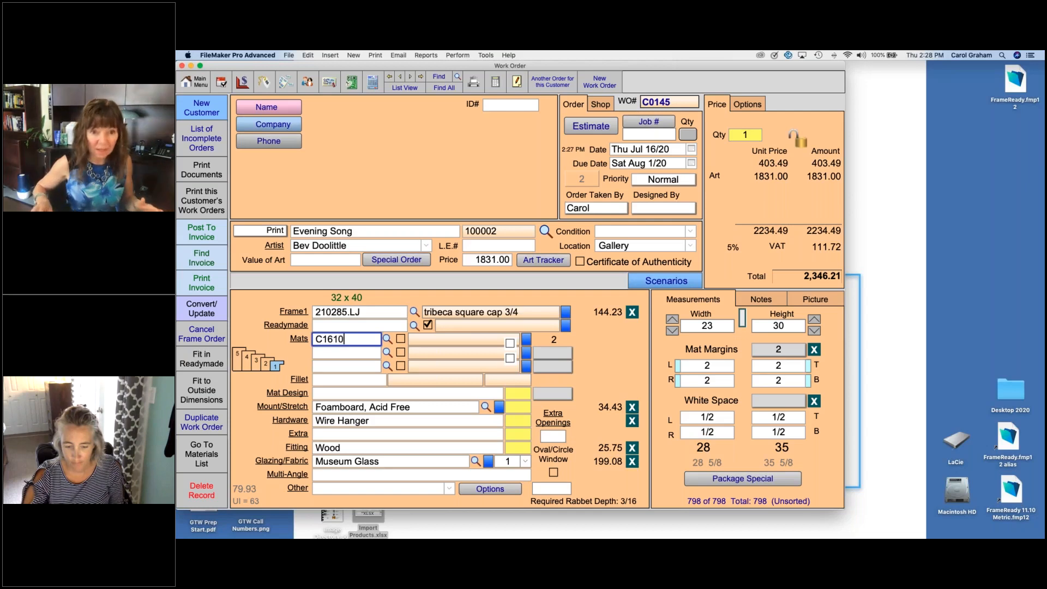
{"action": "key", "text": "Tab"}
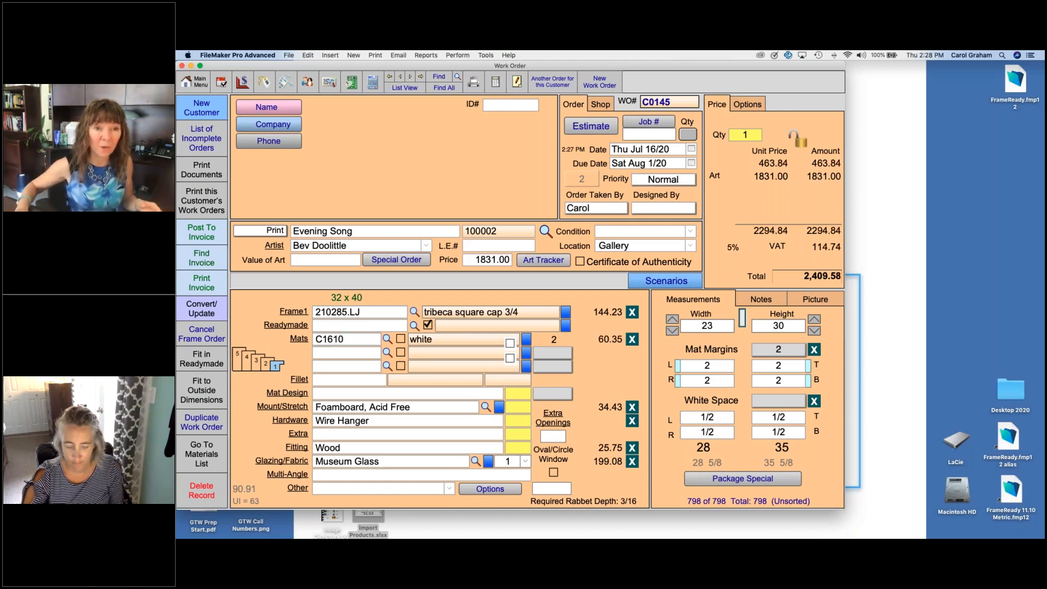
Step: Find the Ministry of Transportation customer by the contact's first name and assign it to the work order
{"action": "left_click", "coordinate": [286, 112]}
{"action": "type", "text": "mary"}
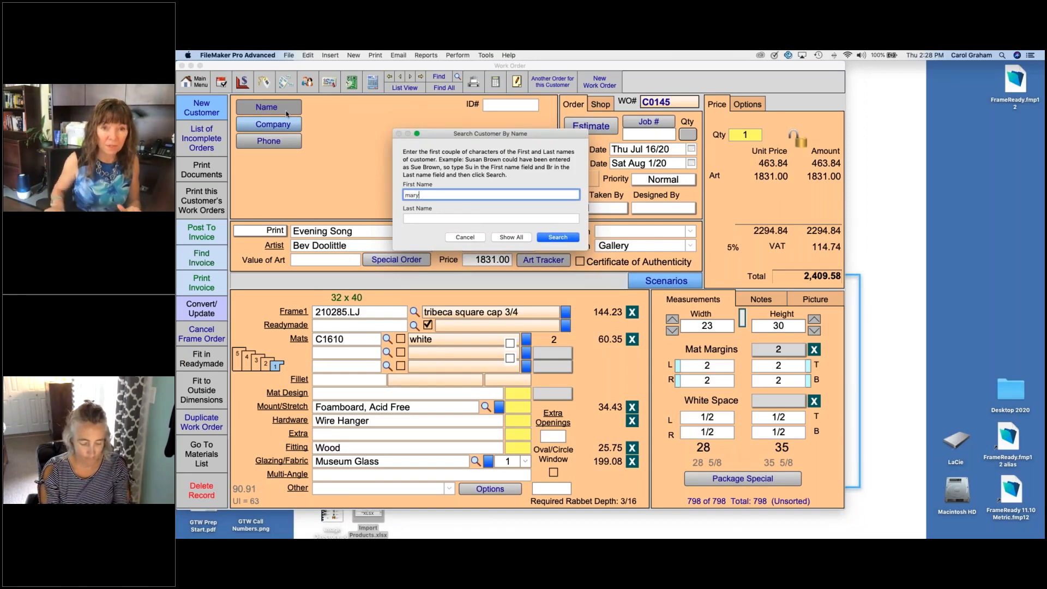
{"action": "key", "text": "Return"}
{"action": "left_click", "coordinate": [281, 112]}
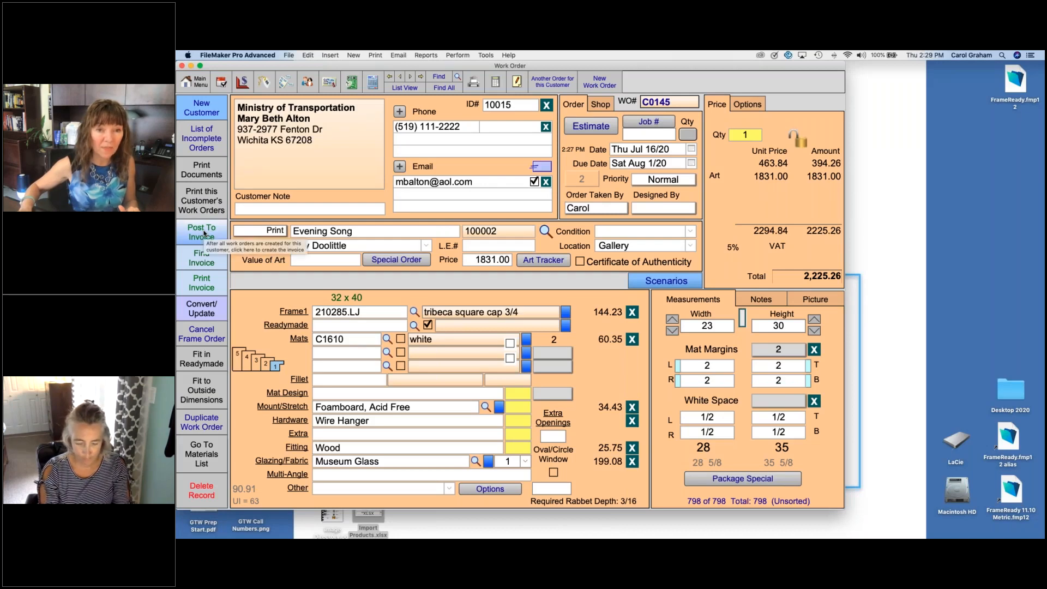
Step: Post the work order to an invoice without printing the summary, and check the framing line's full description and the discount
{"action": "left_click", "coordinate": [203, 233]}
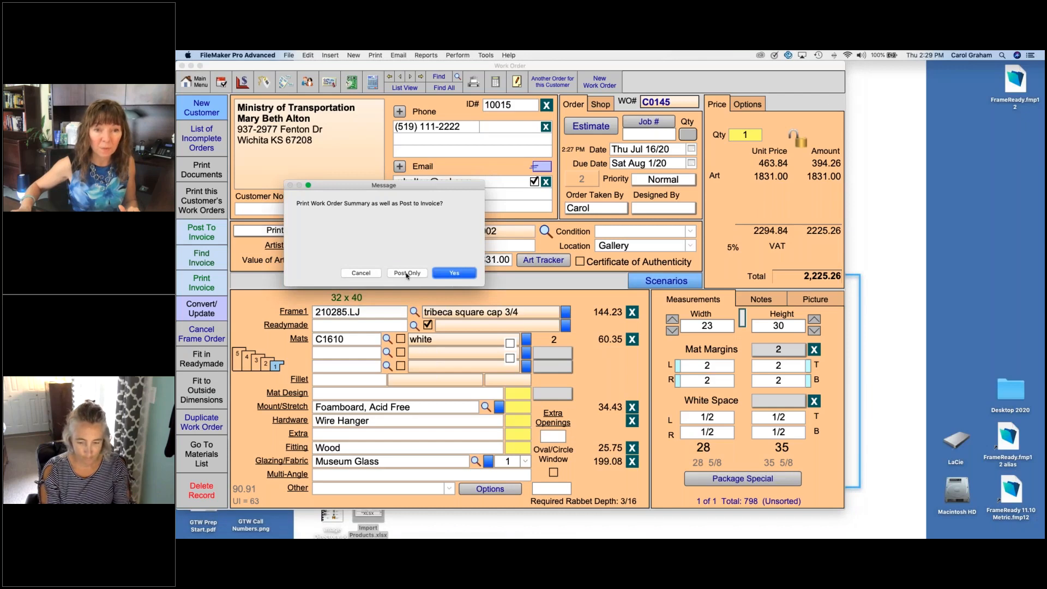
{"action": "left_click", "coordinate": [407, 273]}
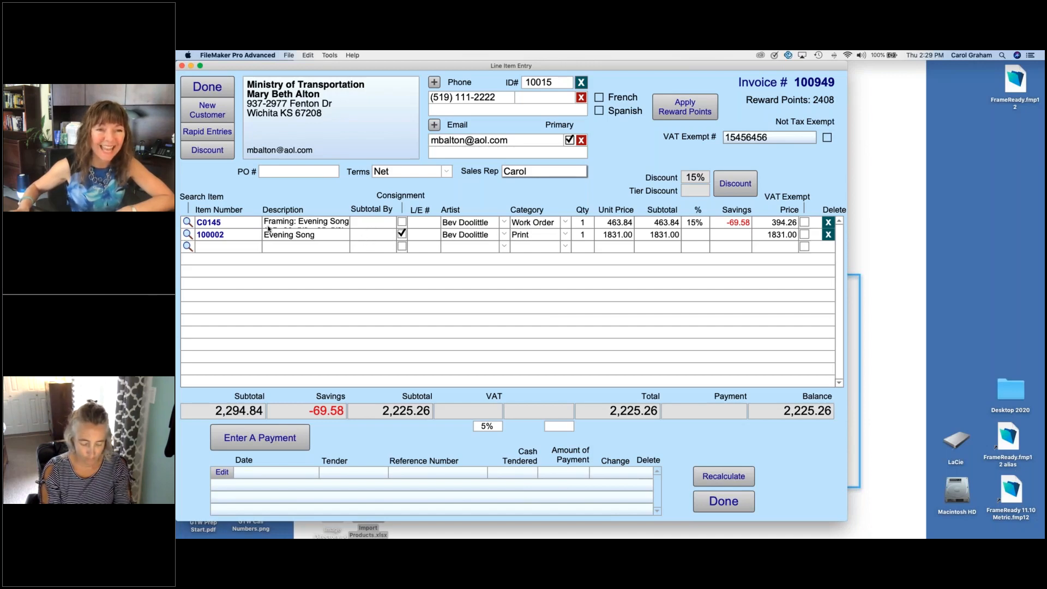
{"action": "left_click", "coordinate": [304, 225]}
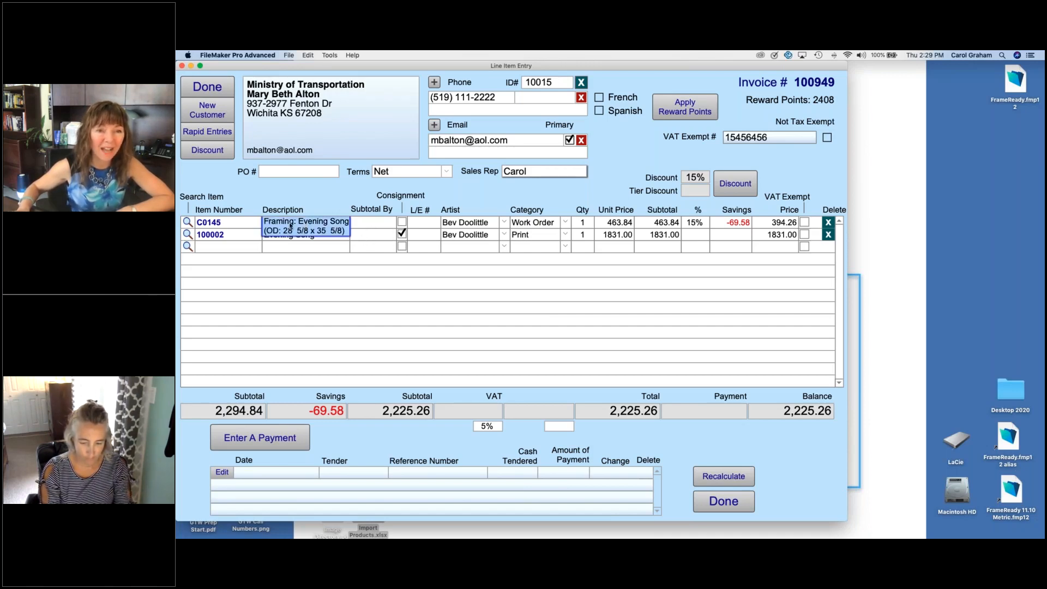
{"action": "left_click", "coordinate": [304, 265]}
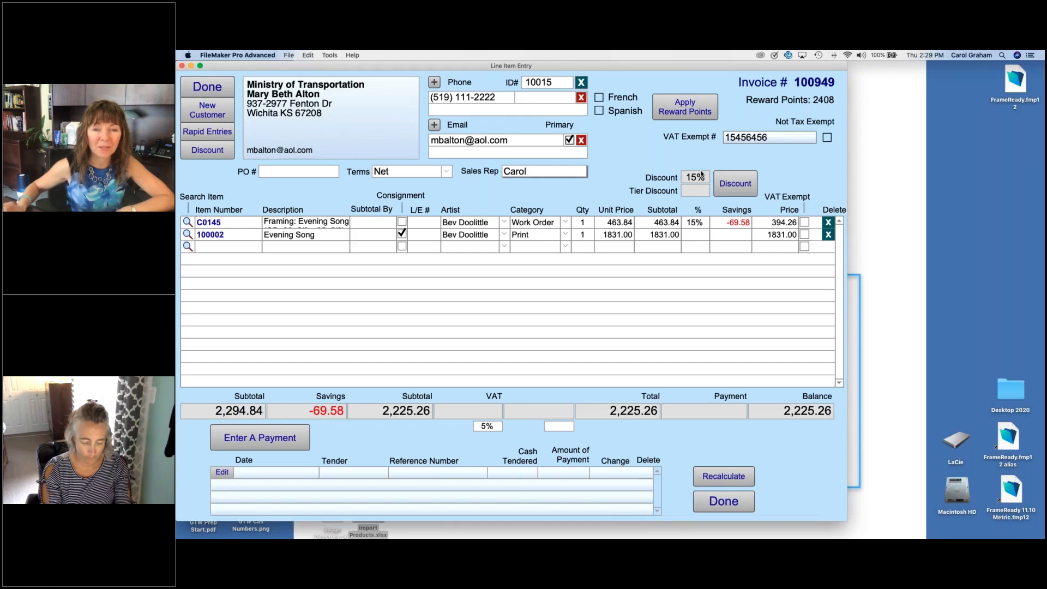
{"action": "mouse_move", "coordinate": [702, 174]}
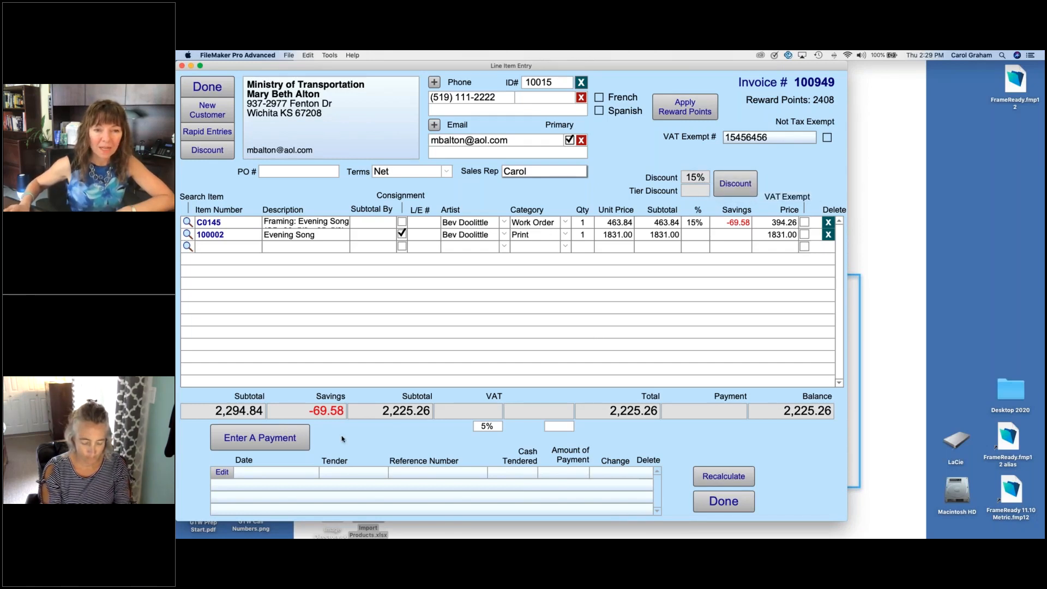
Step: Record a VISA payment for the full 2,225.26 and open the invoice's print preview
{"action": "left_click", "coordinate": [279, 439]}
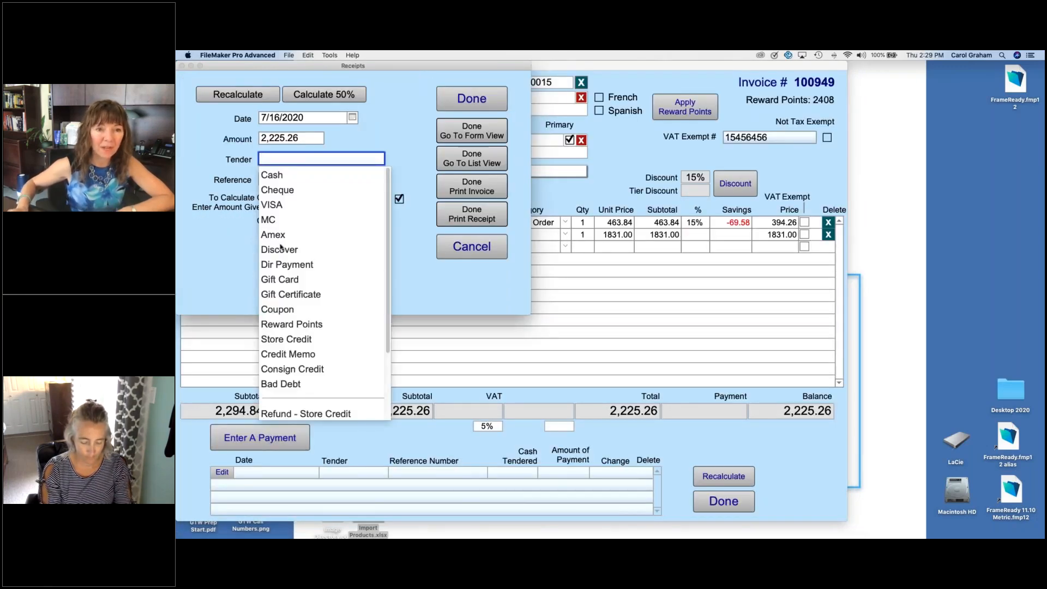
{"action": "left_click", "coordinate": [279, 205]}
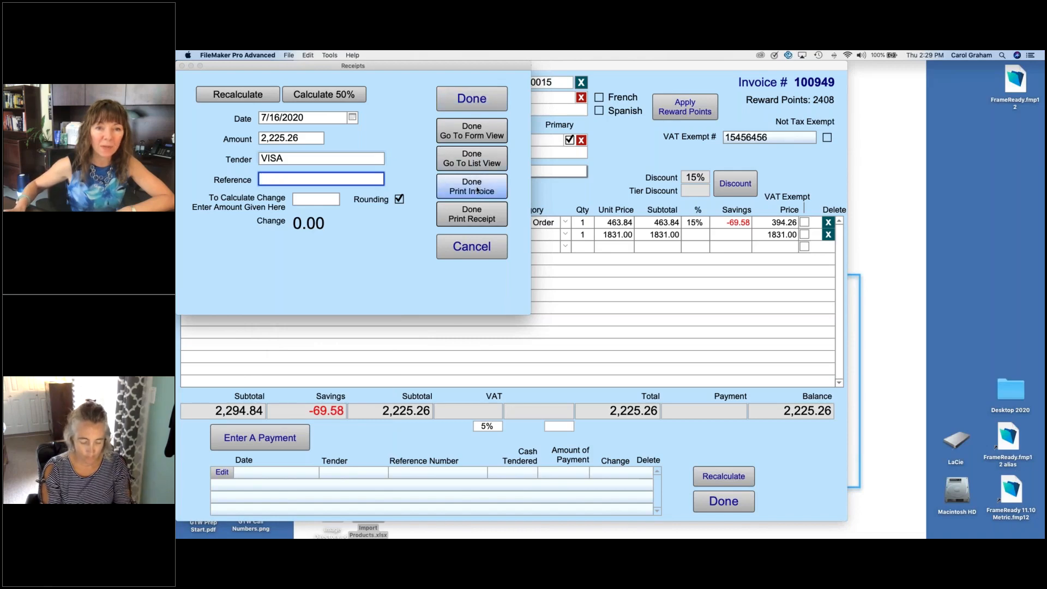
{"action": "left_click", "coordinate": [477, 187]}
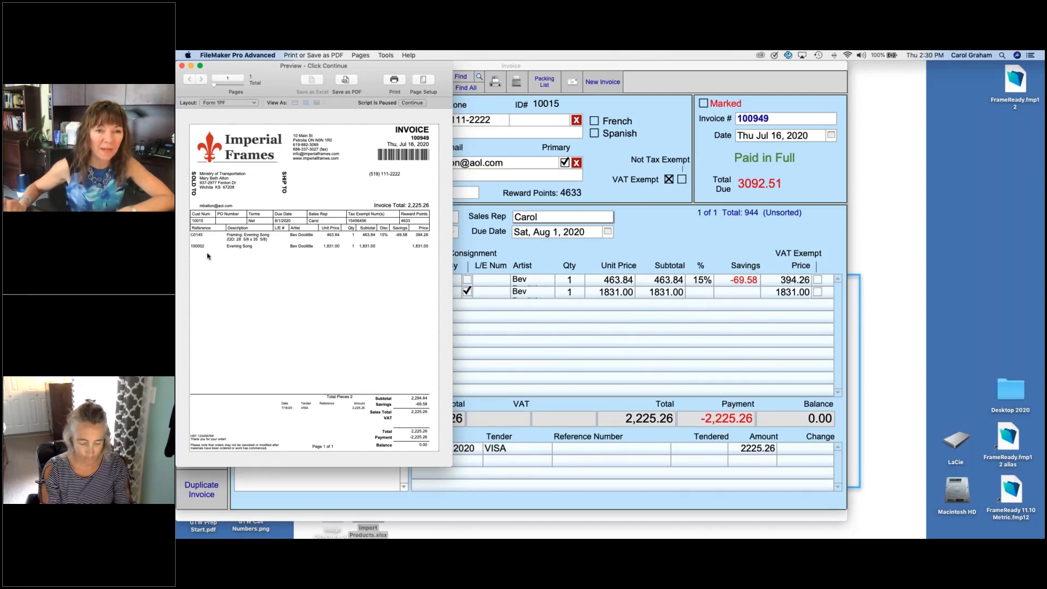
Step: Close the invoice preview and examine the invoice print options, including the product and work order image settings
{"action": "left_click", "coordinate": [410, 103]}
{"action": "left_click", "coordinate": [690, 300]}
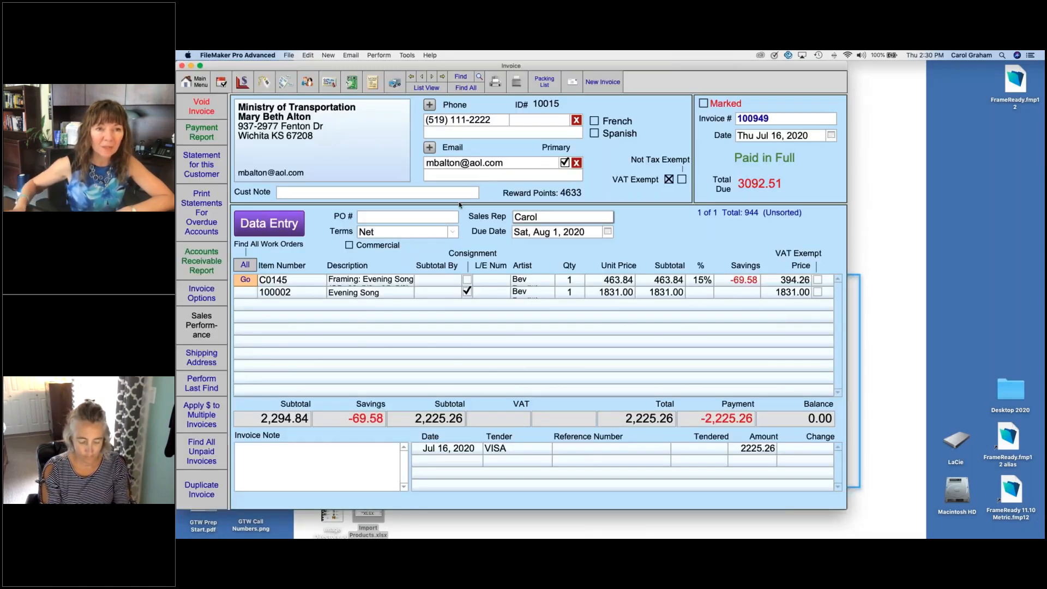
{"action": "left_click", "coordinate": [197, 81]}
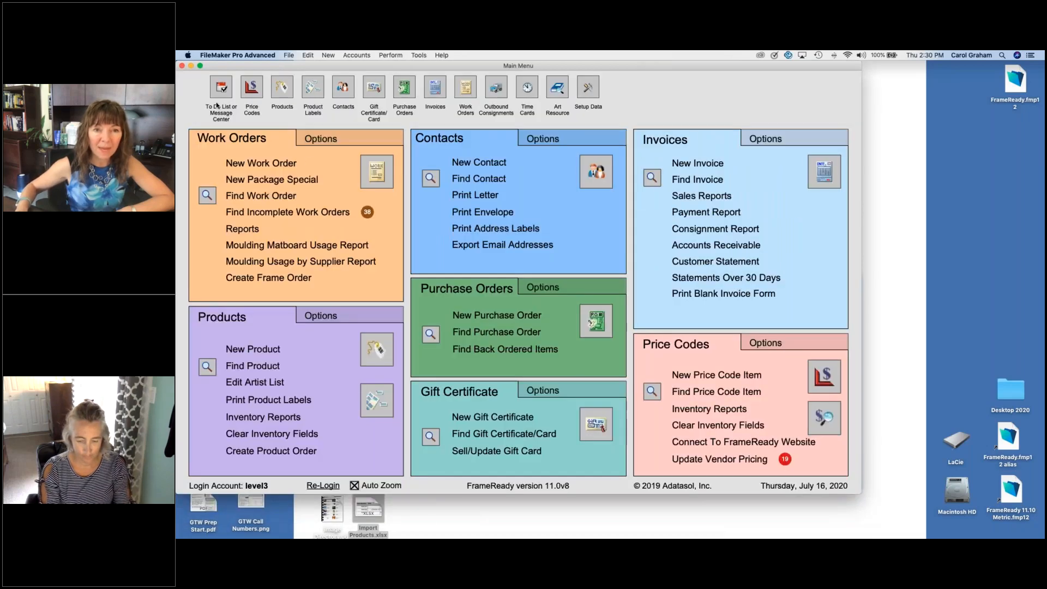
{"action": "left_click", "coordinate": [766, 141]}
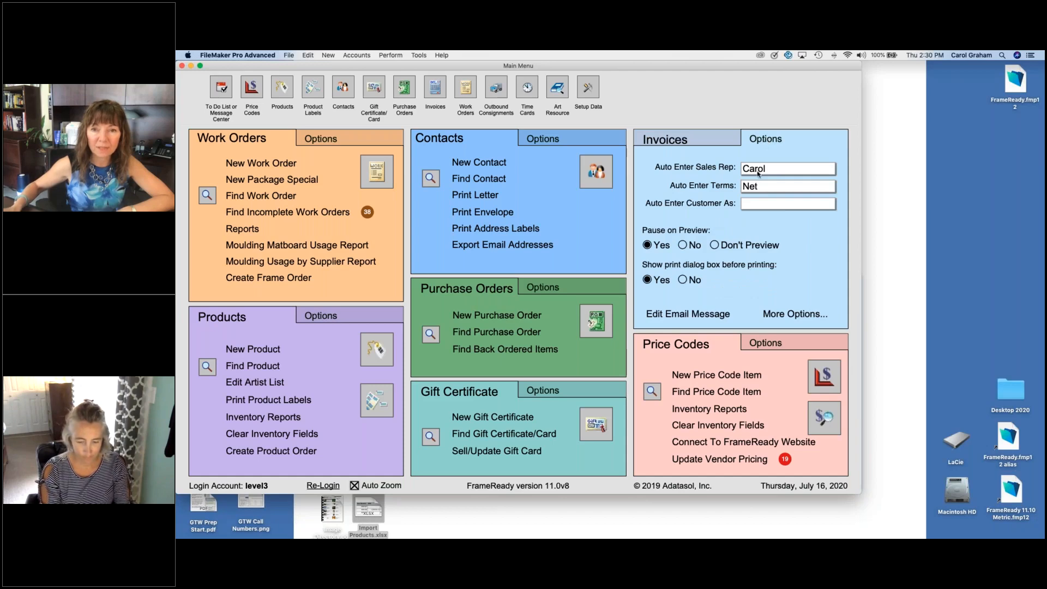
{"action": "left_click", "coordinate": [777, 315]}
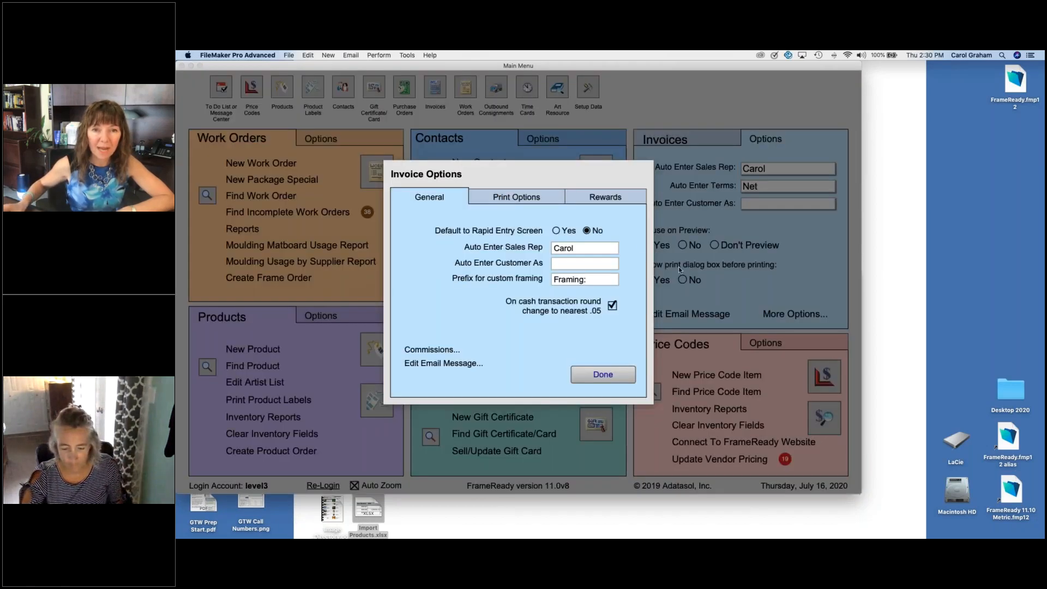
{"action": "left_click", "coordinate": [545, 196]}
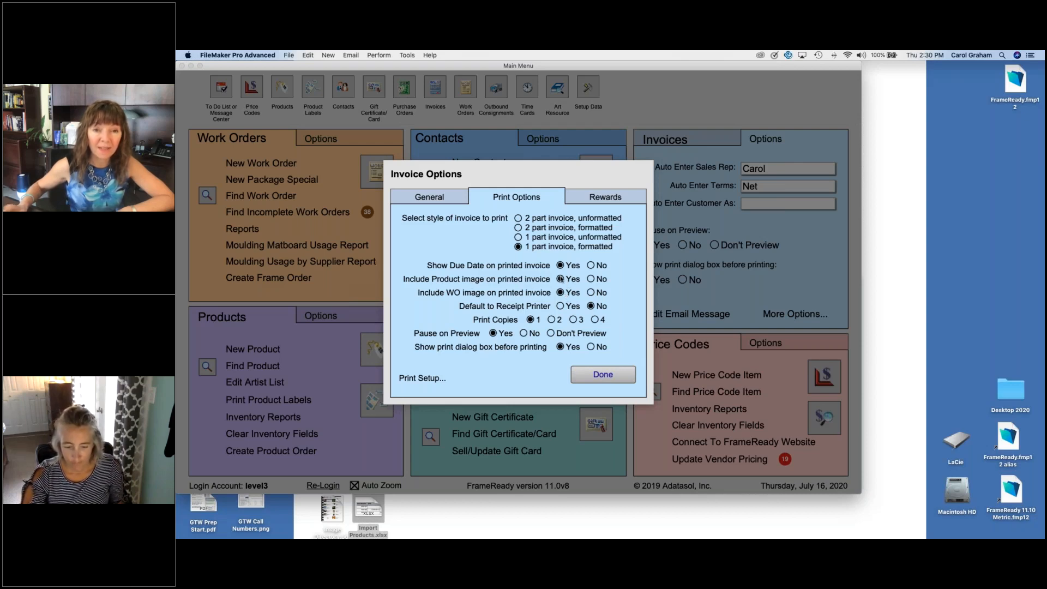
{"action": "left_click", "coordinate": [603, 375]}
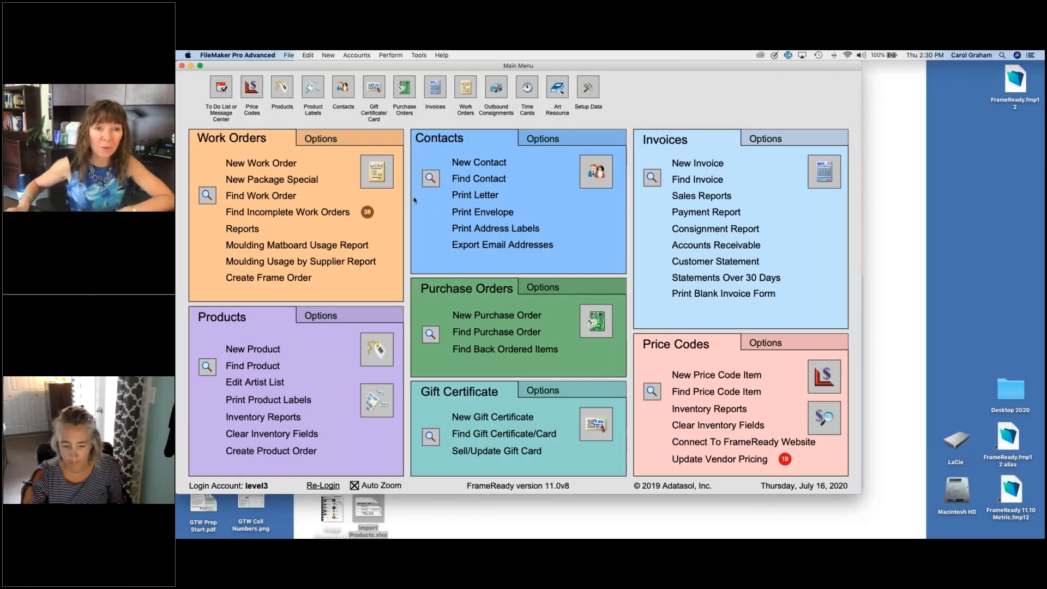
Step: Check where the Seascape II product record stores its image and review its pricing, and return to the main menu
{"action": "left_click", "coordinate": [377, 349]}
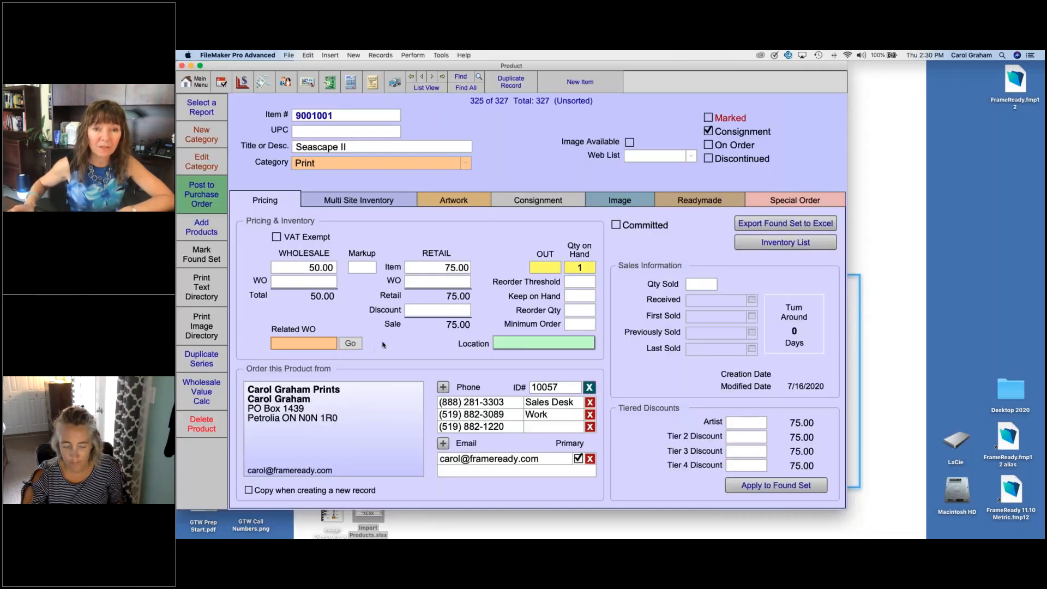
{"action": "left_click", "coordinate": [627, 200]}
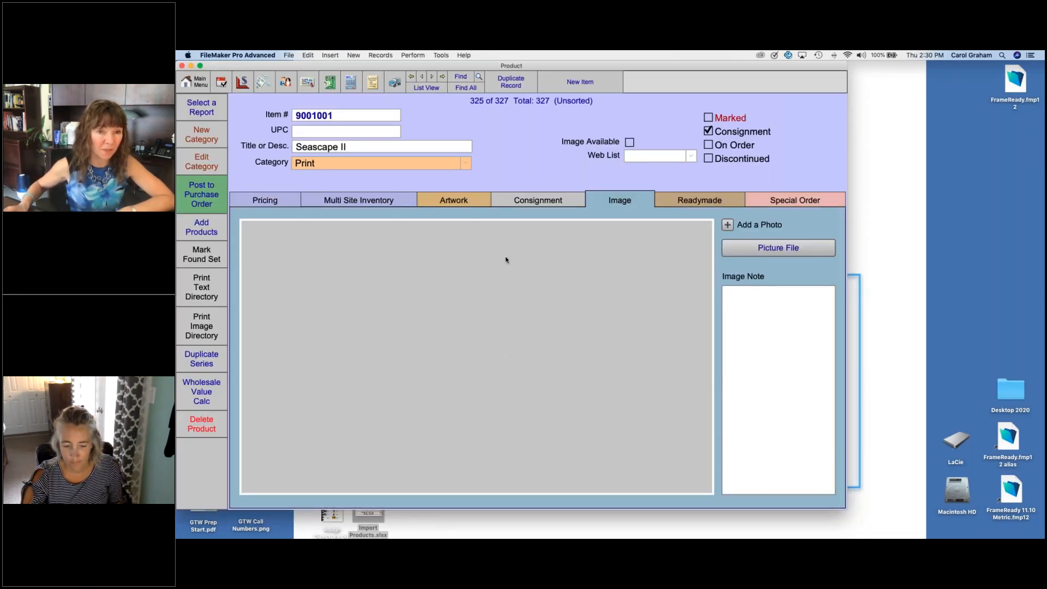
{"action": "left_click", "coordinate": [284, 201]}
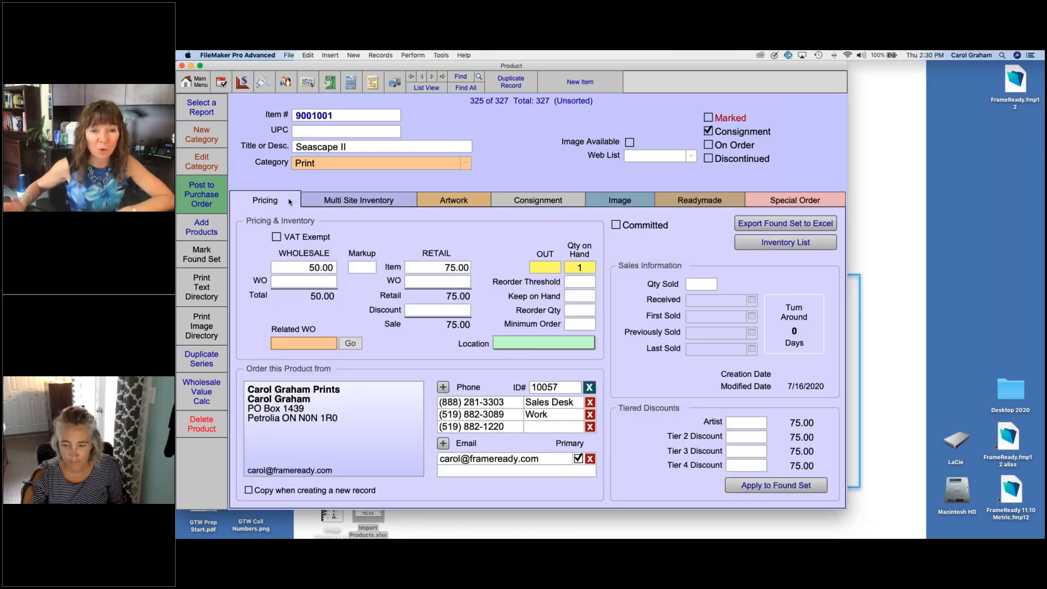
{"action": "left_click", "coordinate": [195, 82]}
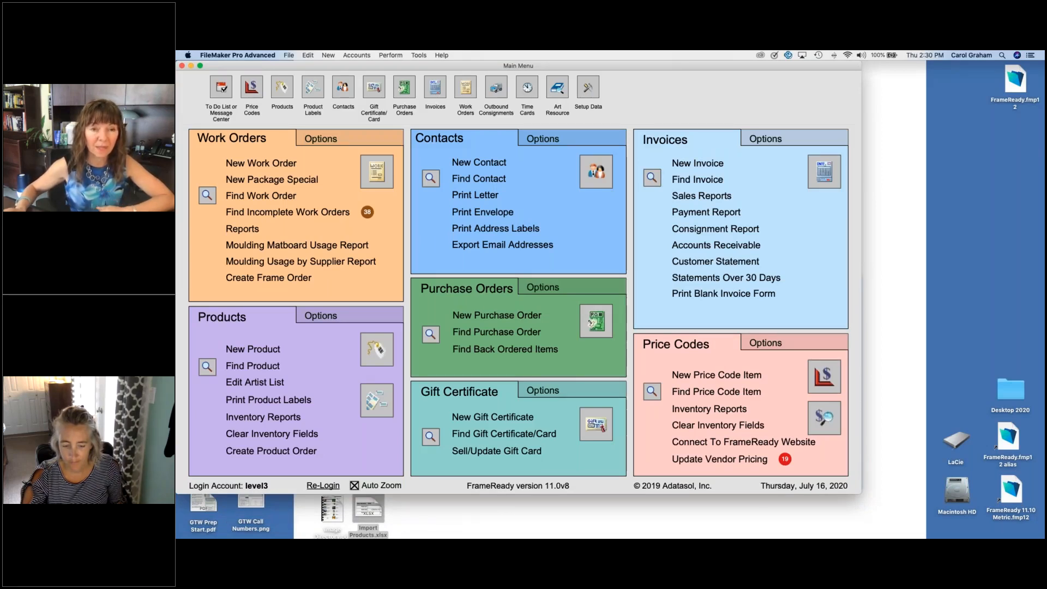
Step: Create a vertical work order and add the Evening Song print, item 100002, by searching the art inventory descriptions for "evening"
{"action": "left_click", "coordinate": [263, 164]}
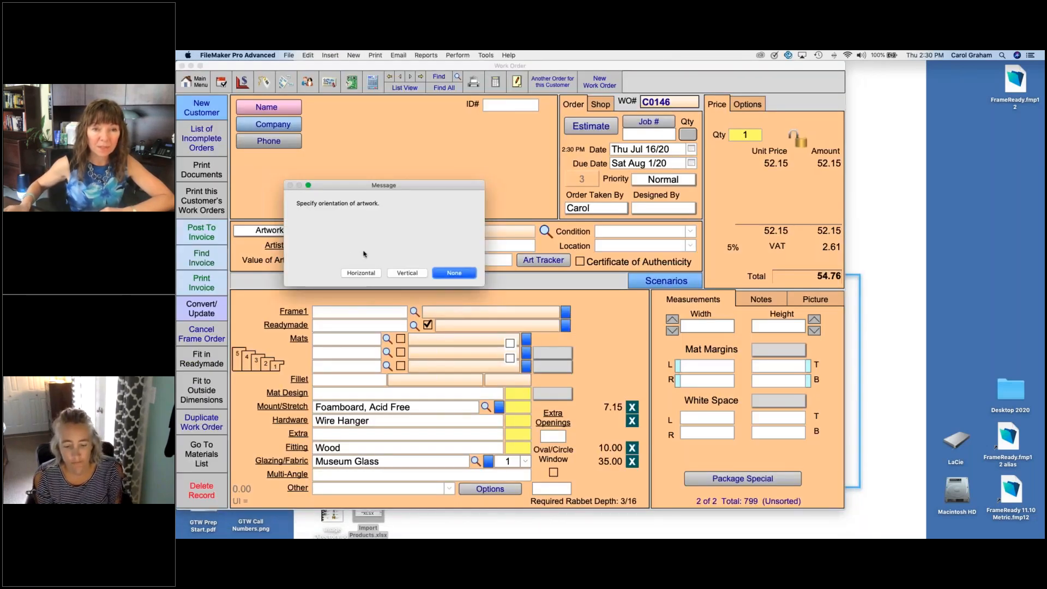
{"action": "left_click", "coordinate": [406, 273]}
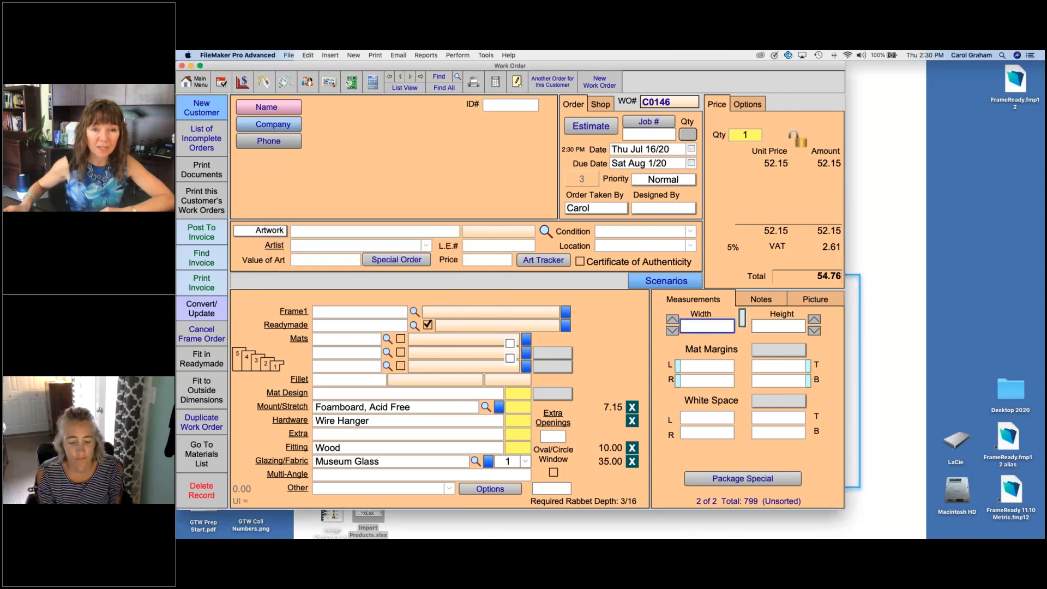
{"action": "left_click", "coordinate": [546, 231]}
{"action": "type", "text": "1"}
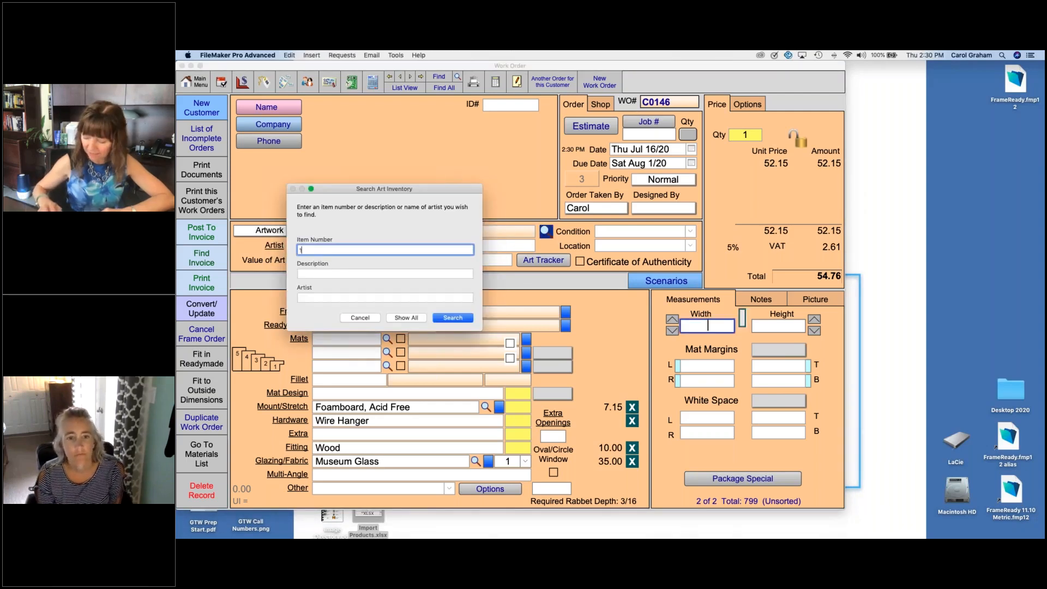
{"action": "key", "text": "BackSpace"}
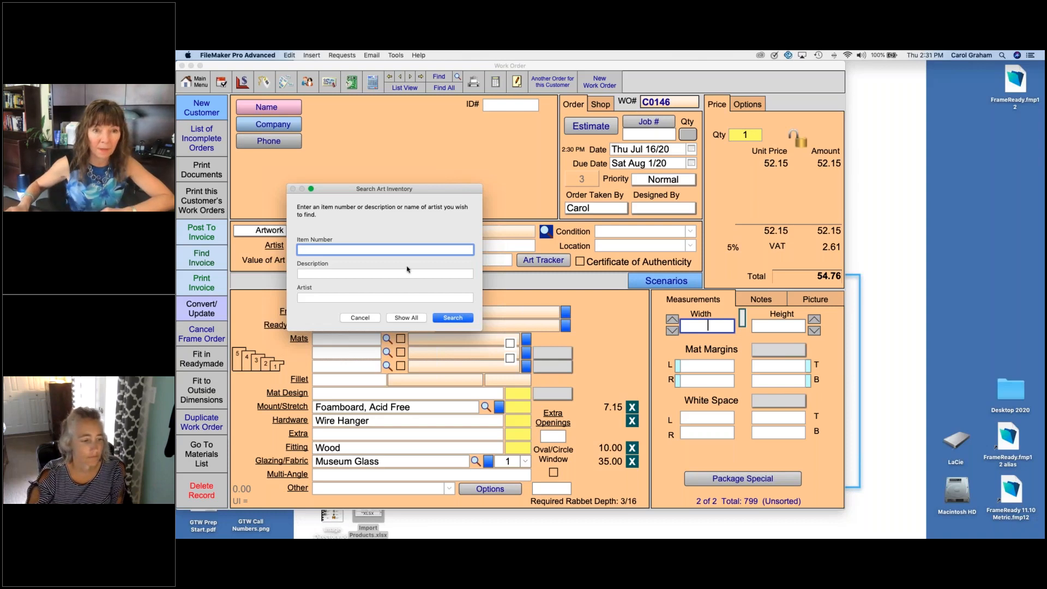
{"action": "left_click", "coordinate": [385, 273]}
{"action": "type", "text": "evening"}
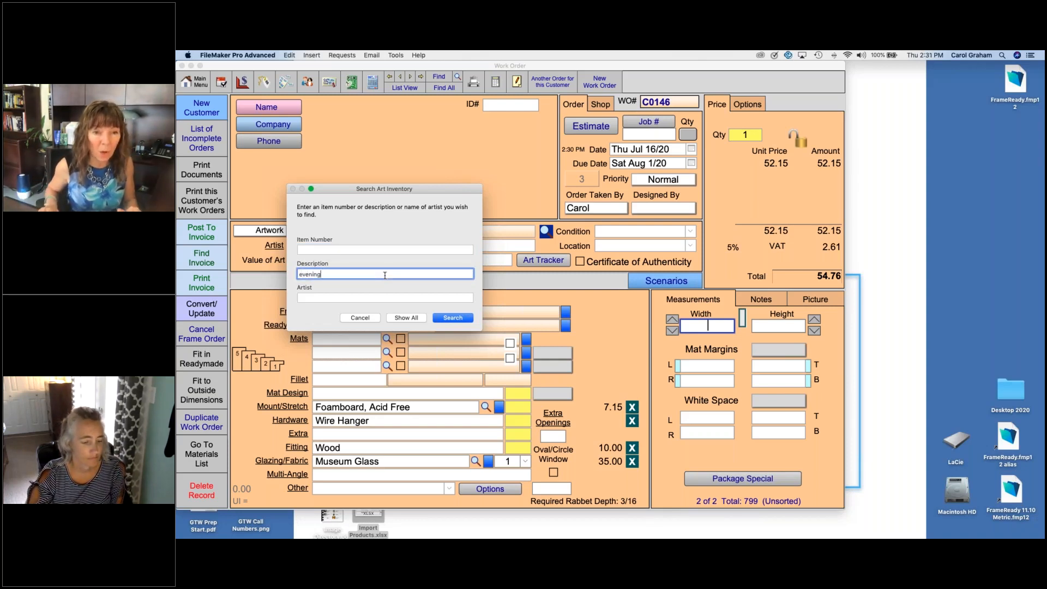
{"action": "key", "text": "Return"}
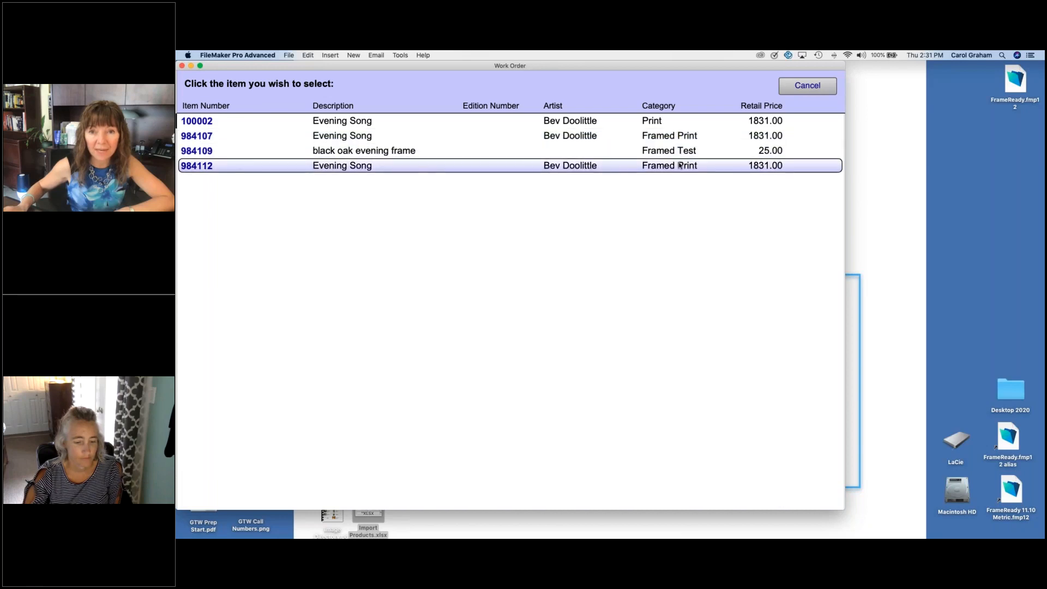
{"action": "left_click", "coordinate": [350, 121]}
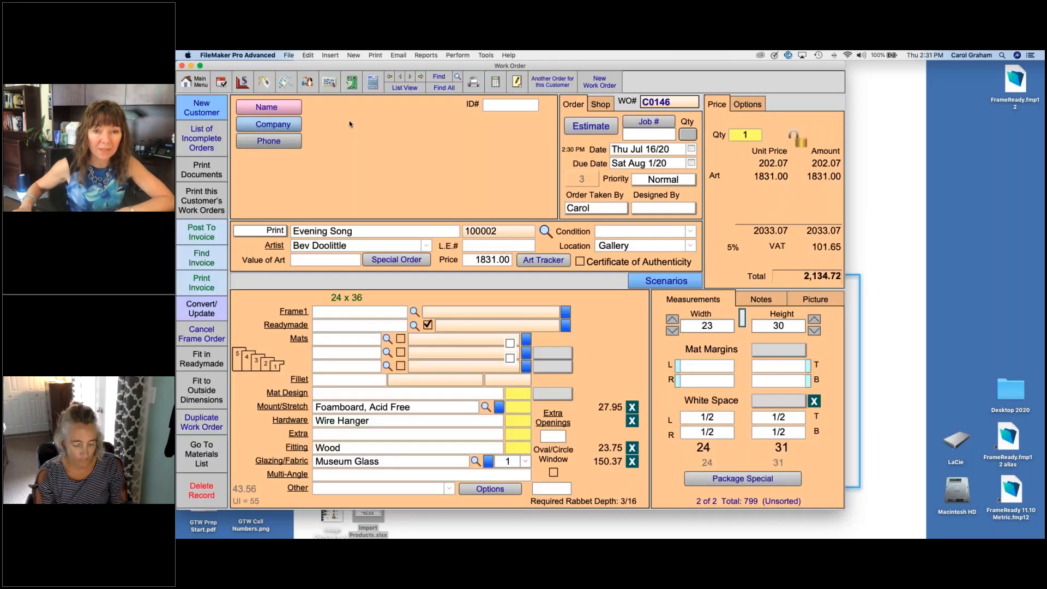
Step: Set the mat margins to 2 1/4 on all sides and specify frame 210285.LJ with mat C1610
{"action": "left_click", "coordinate": [762, 350]}
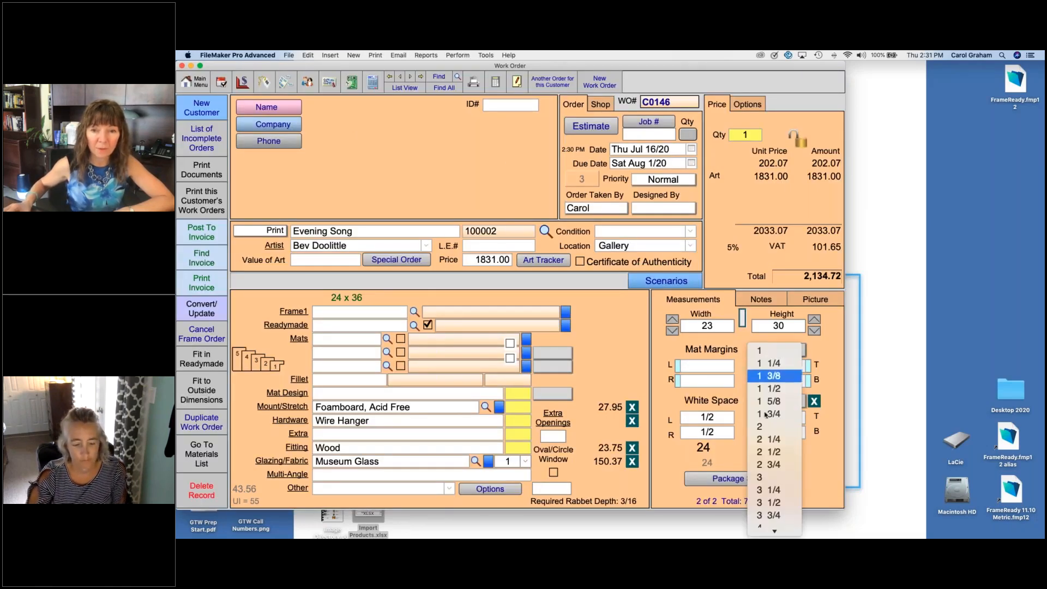
{"action": "left_click", "coordinate": [771, 439]}
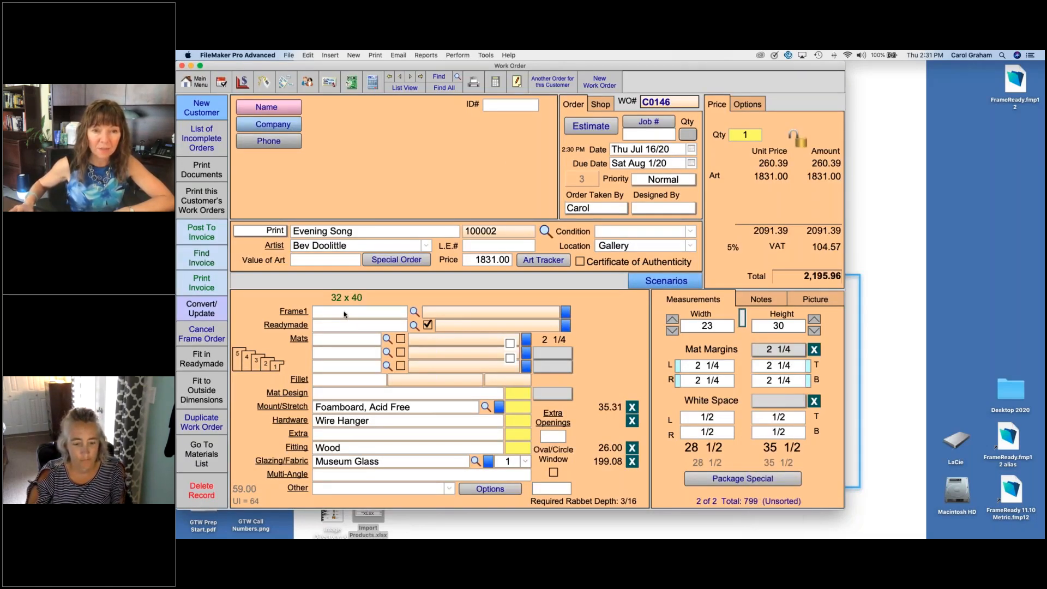
{"action": "type", "text": "210285"}
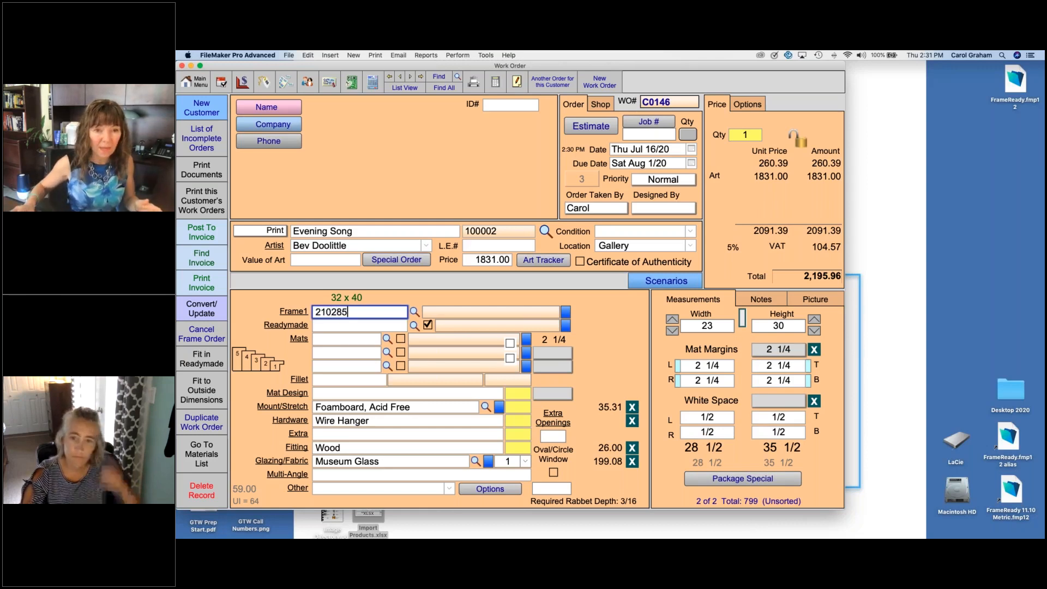
{"action": "key", "text": "Tab"}
{"action": "type", "text": "C"}
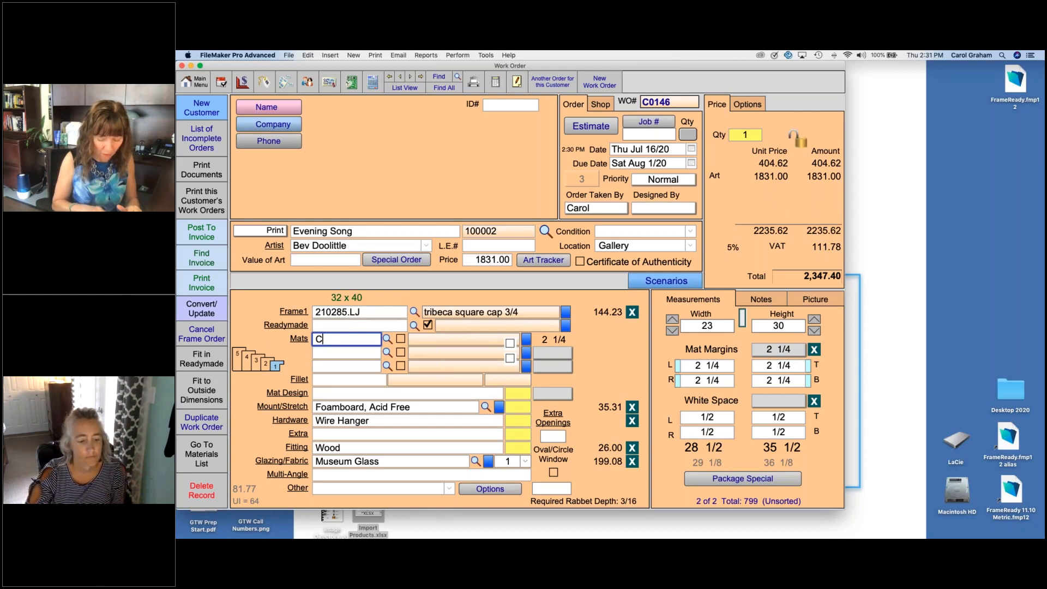
{"action": "type", "text": "1610"}
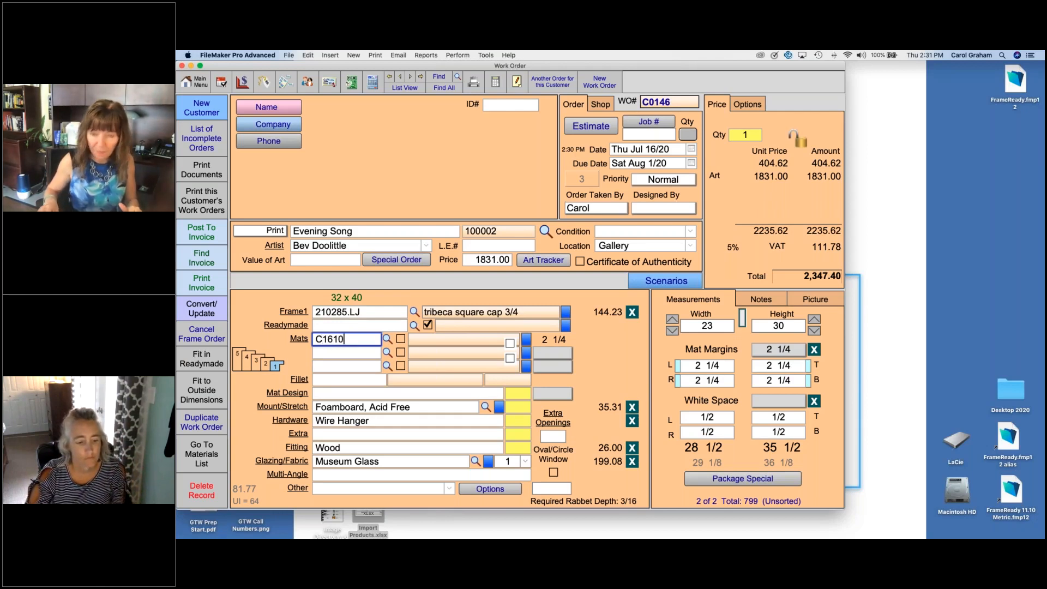
{"action": "key", "text": "Return"}
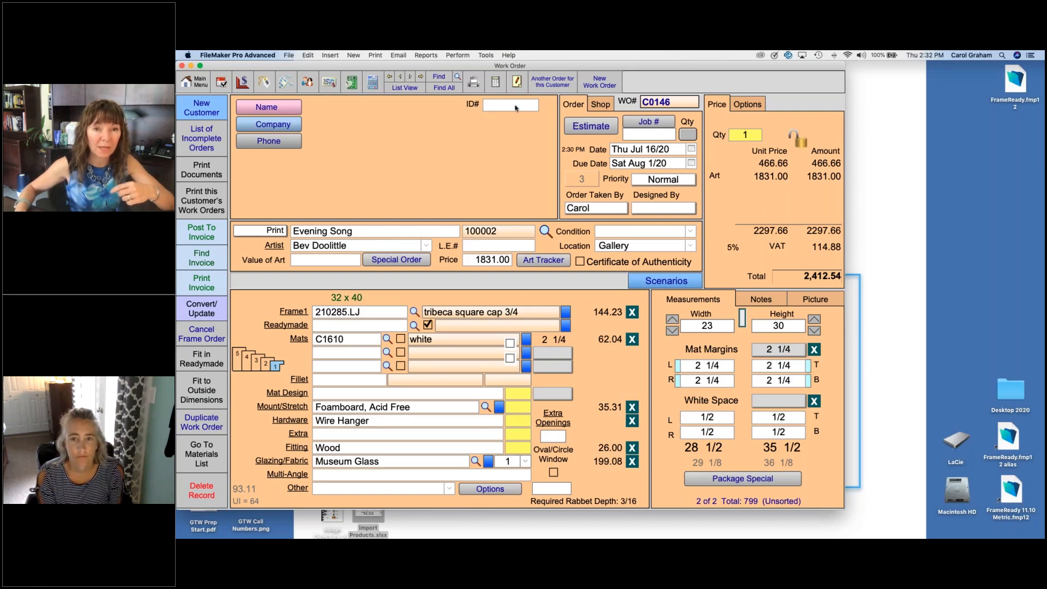
Step: Convert the work order's in-stock Evening Song print into a framed product and preview its product label
{"action": "mouse_move", "coordinate": [516, 108]}
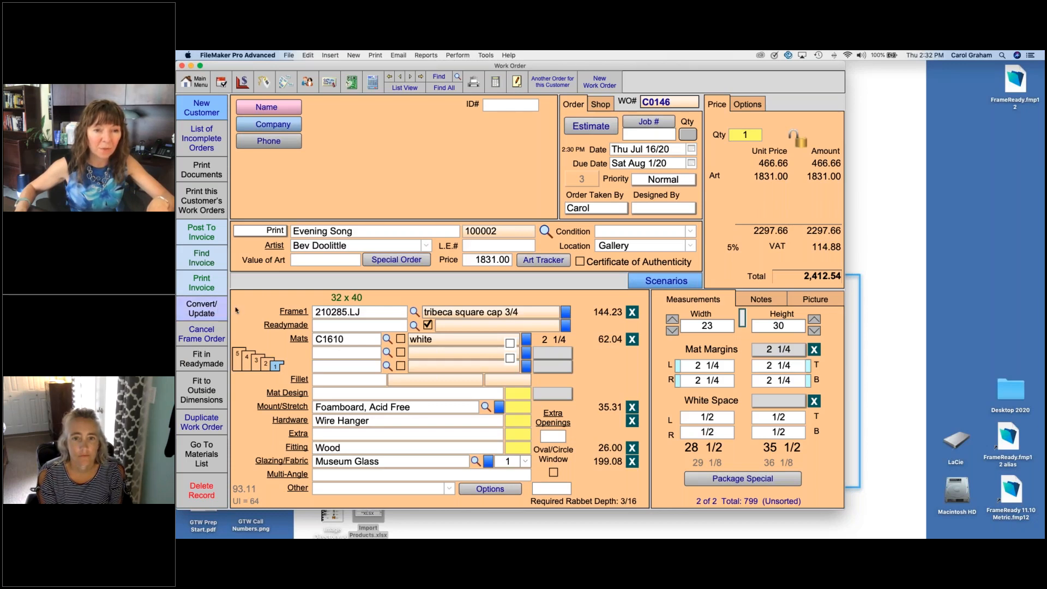
{"action": "left_click", "coordinate": [205, 312]}
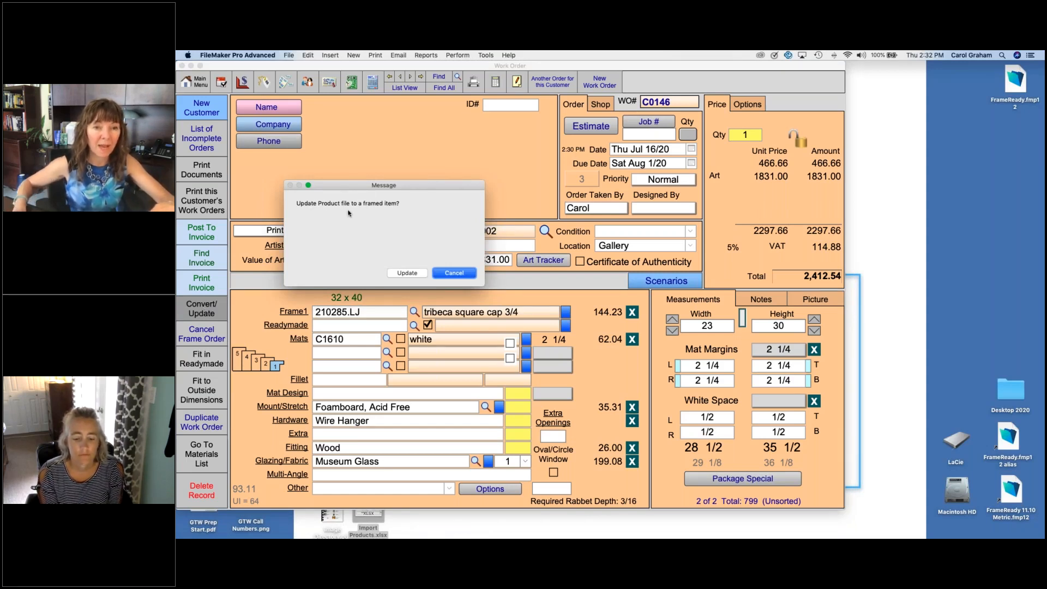
{"action": "left_click", "coordinate": [407, 274]}
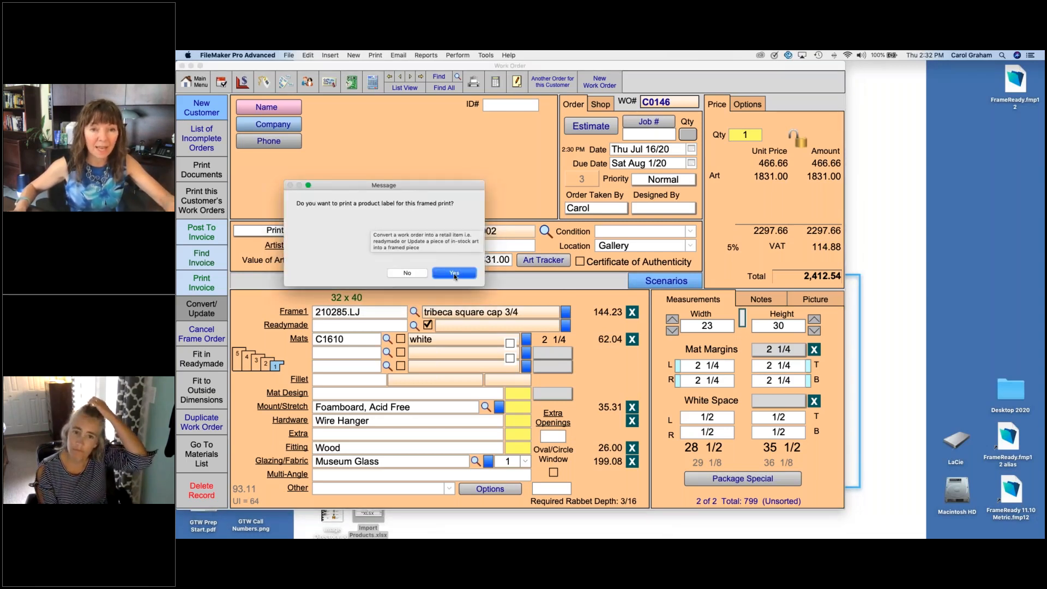
{"action": "left_click", "coordinate": [454, 273]}
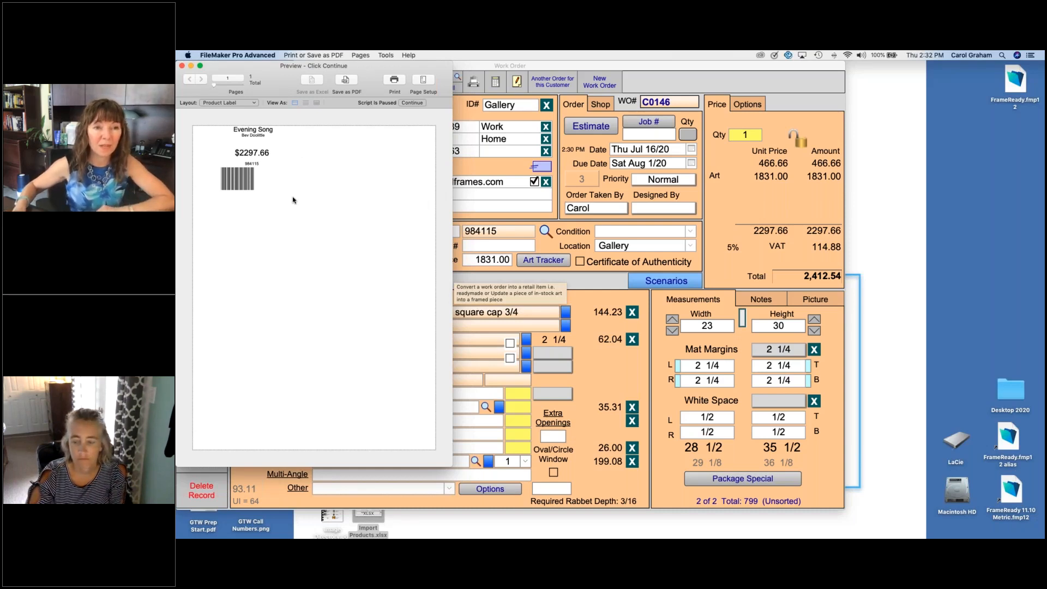
{"action": "left_click", "coordinate": [412, 103]}
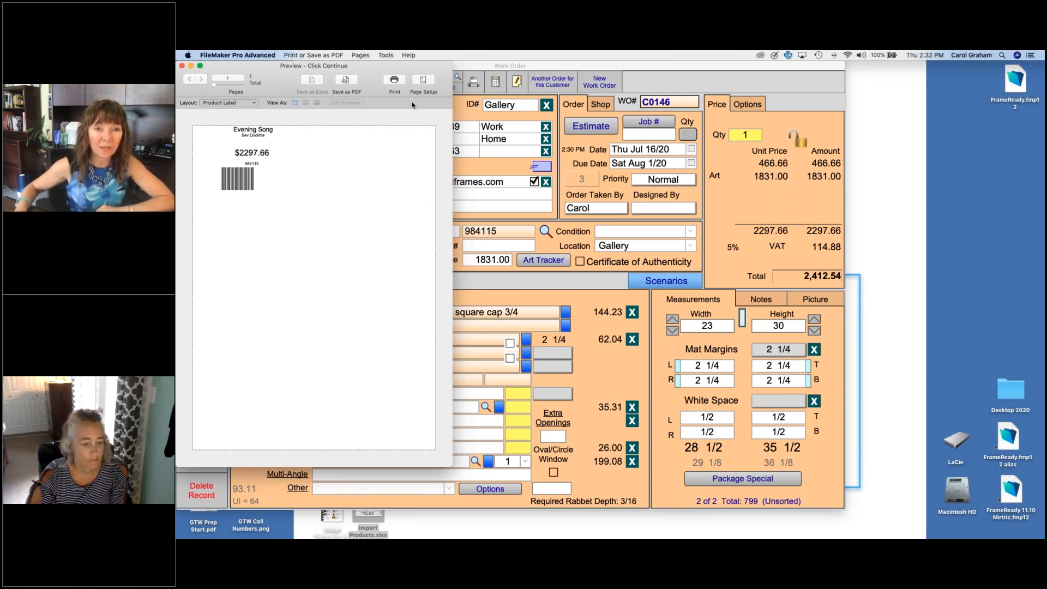
{"action": "left_click", "coordinate": [688, 299]}
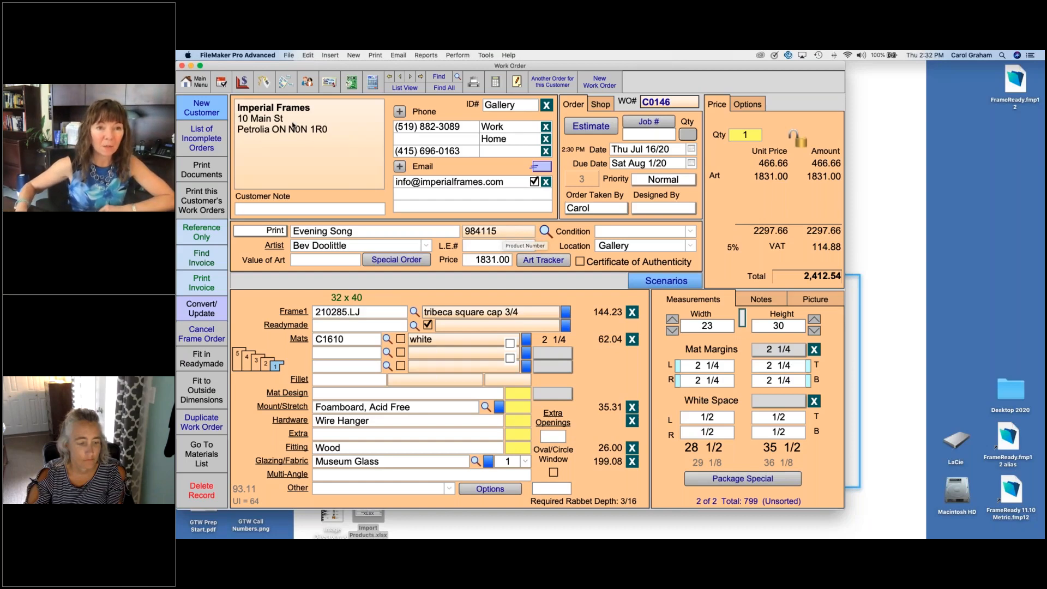
Step: Review the framed Evening Song product with its related work order, and the work orders listed under the Imperial Frames gallery contact
{"action": "left_click", "coordinate": [264, 83]}
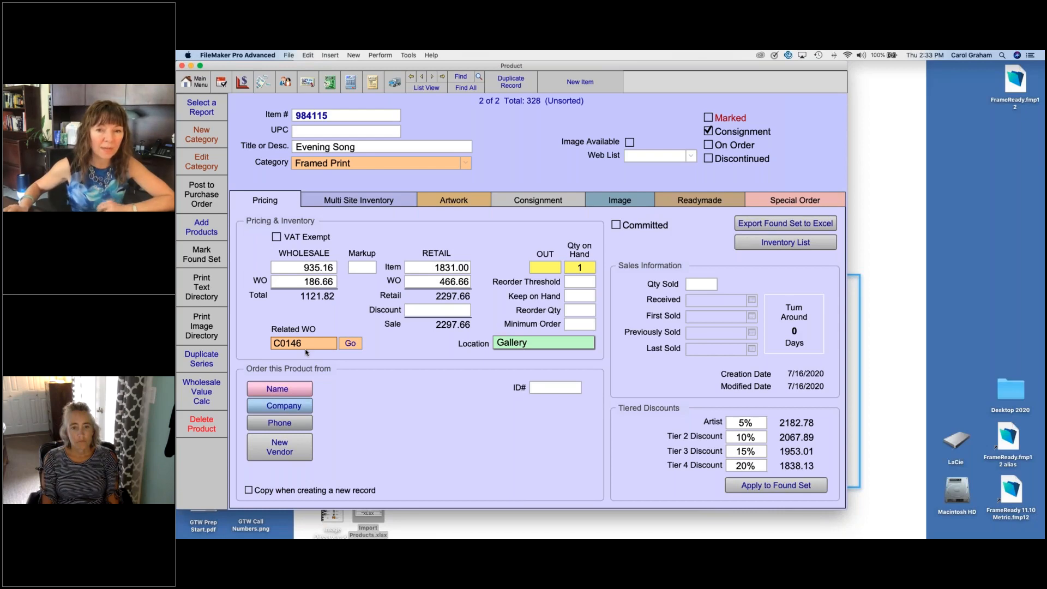
{"action": "left_click", "coordinate": [351, 347]}
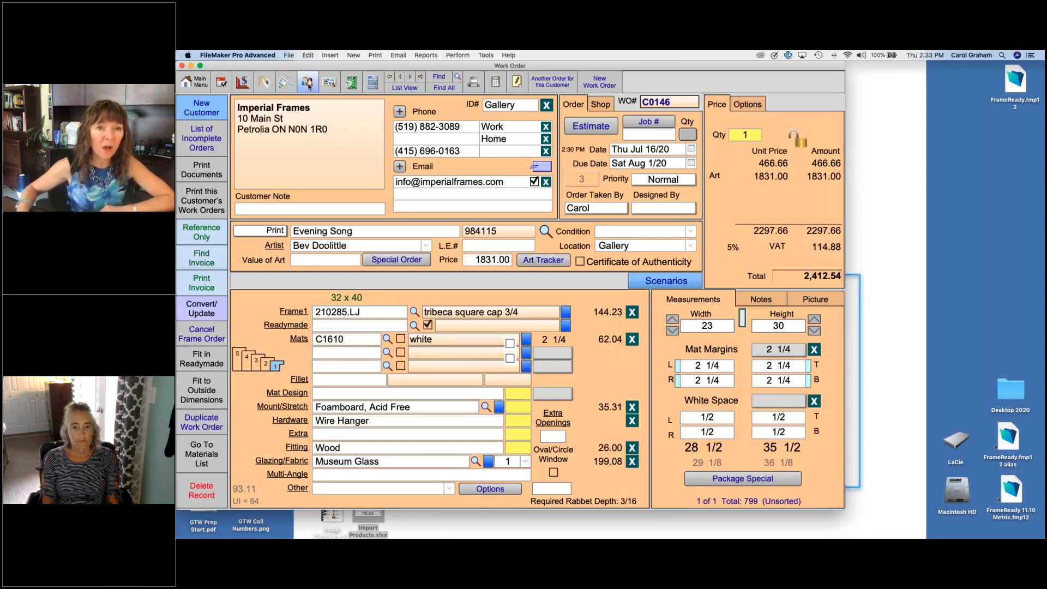
{"action": "left_click", "coordinate": [307, 82]}
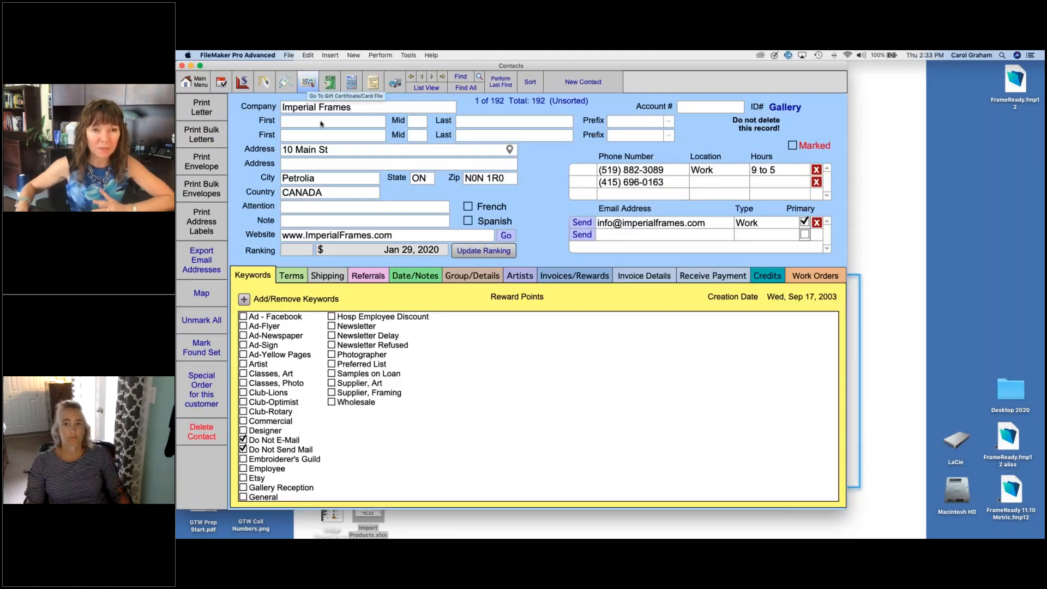
{"action": "left_click", "coordinate": [811, 277]}
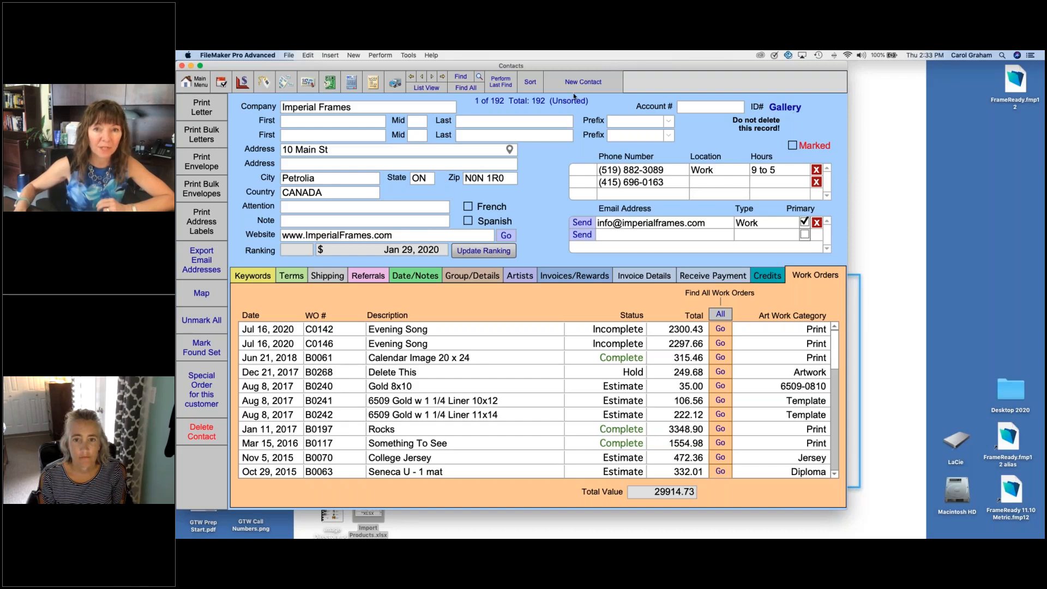
{"action": "left_click", "coordinate": [430, 88]}
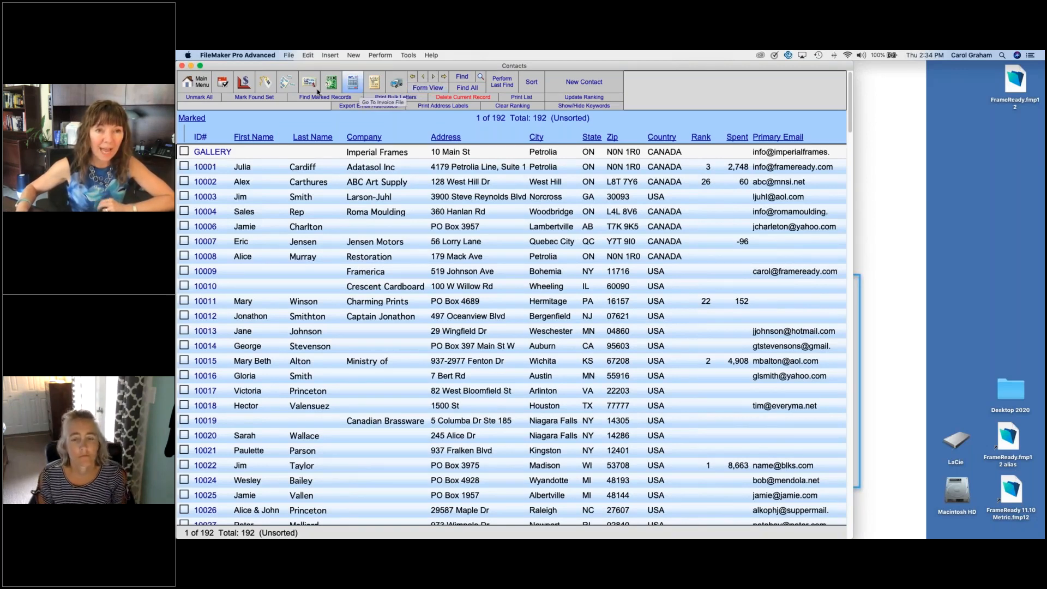
{"action": "left_click", "coordinate": [264, 82]}
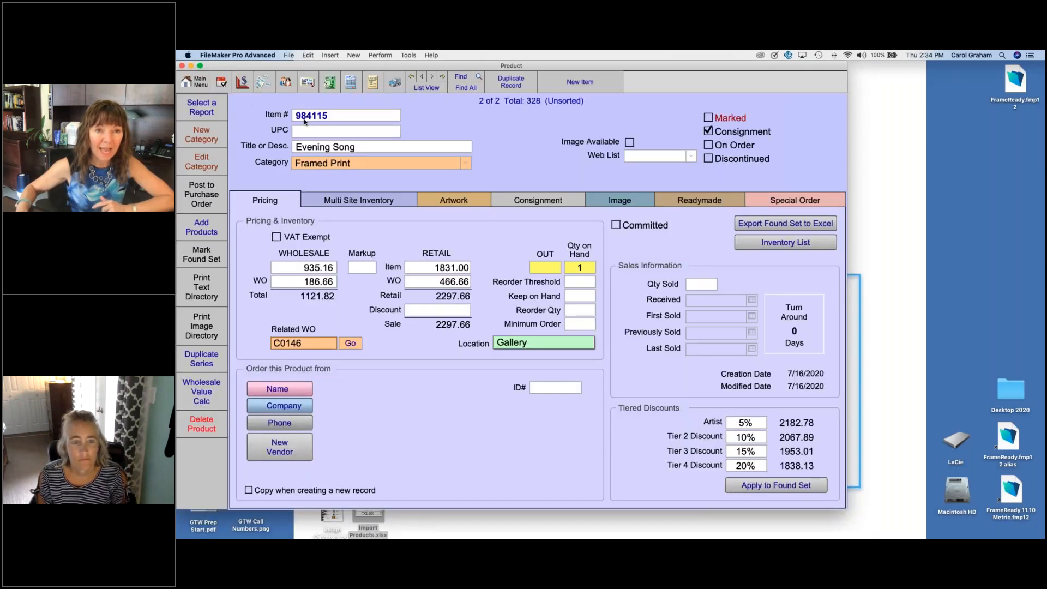
Step: Create a label entry for product 984115, Evening Song, with 1 label for the item
{"action": "left_click", "coordinate": [263, 84]}
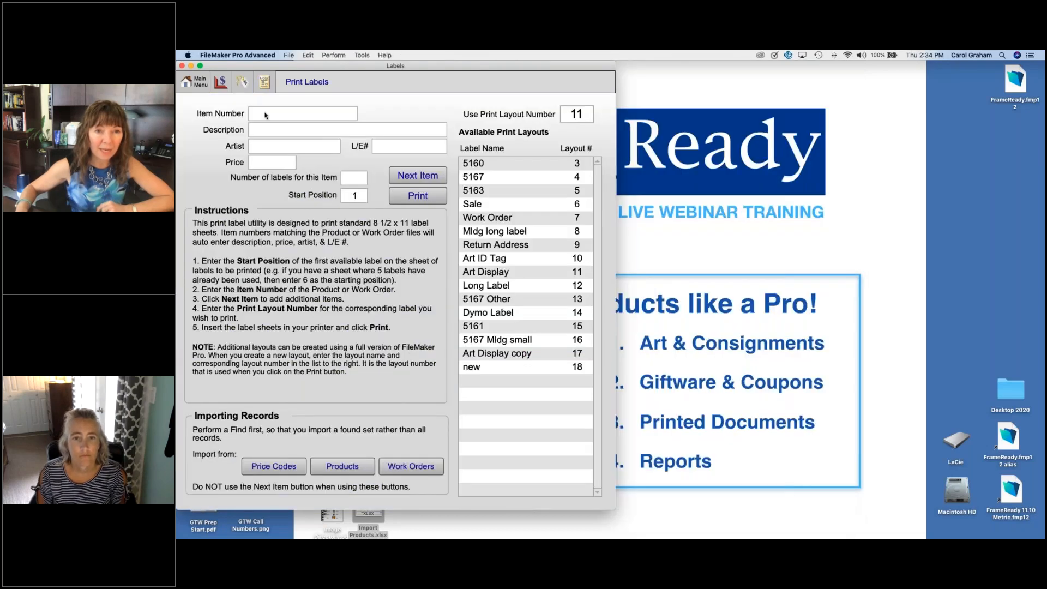
{"action": "type", "text": "984"}
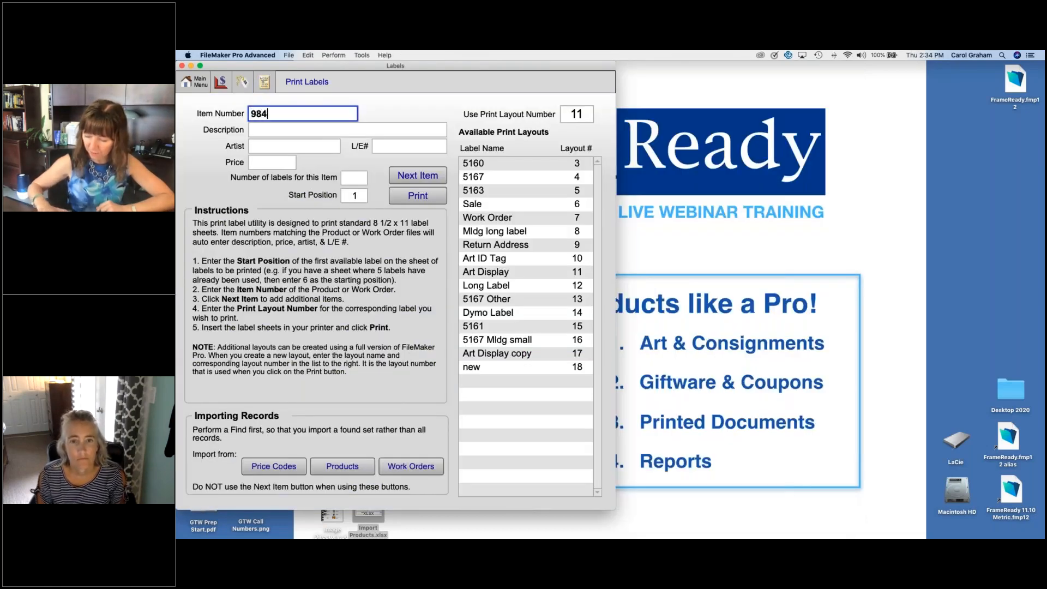
{"action": "type", "text": "115"}
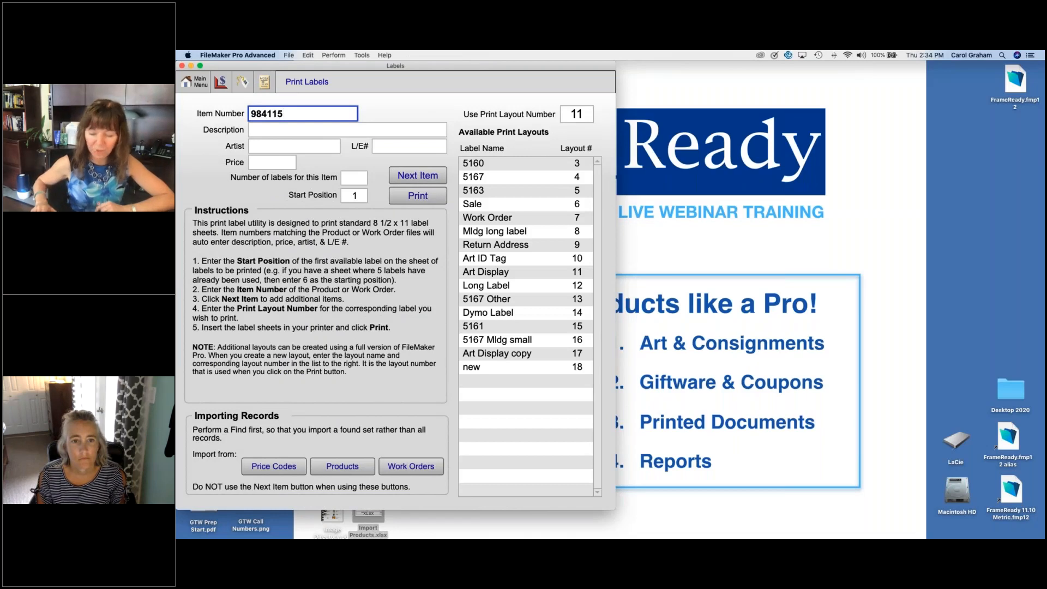
{"action": "key", "text": "Tab"}
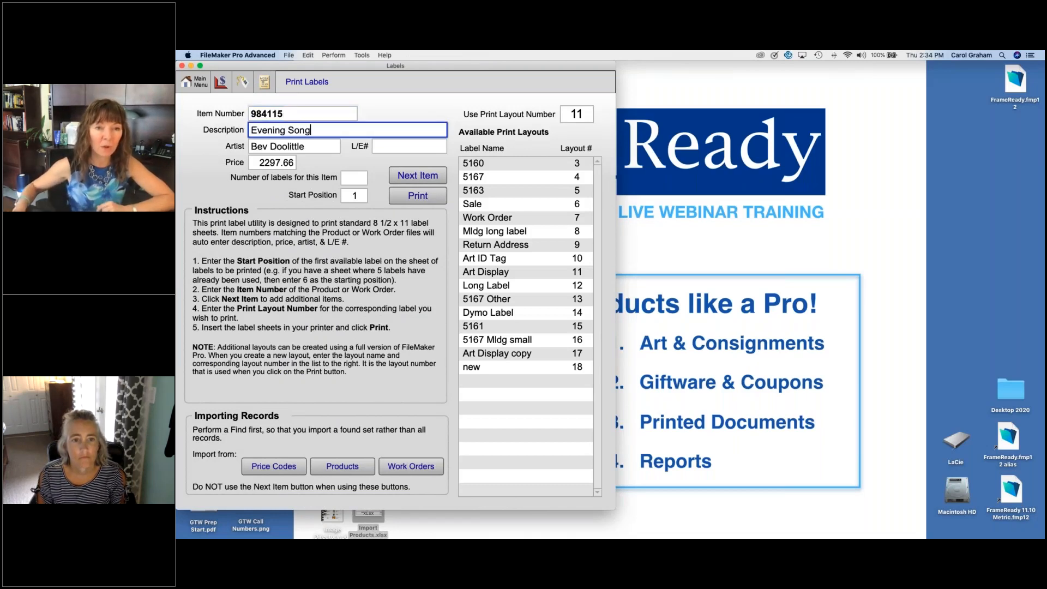
{"action": "left_click", "coordinate": [362, 176]}
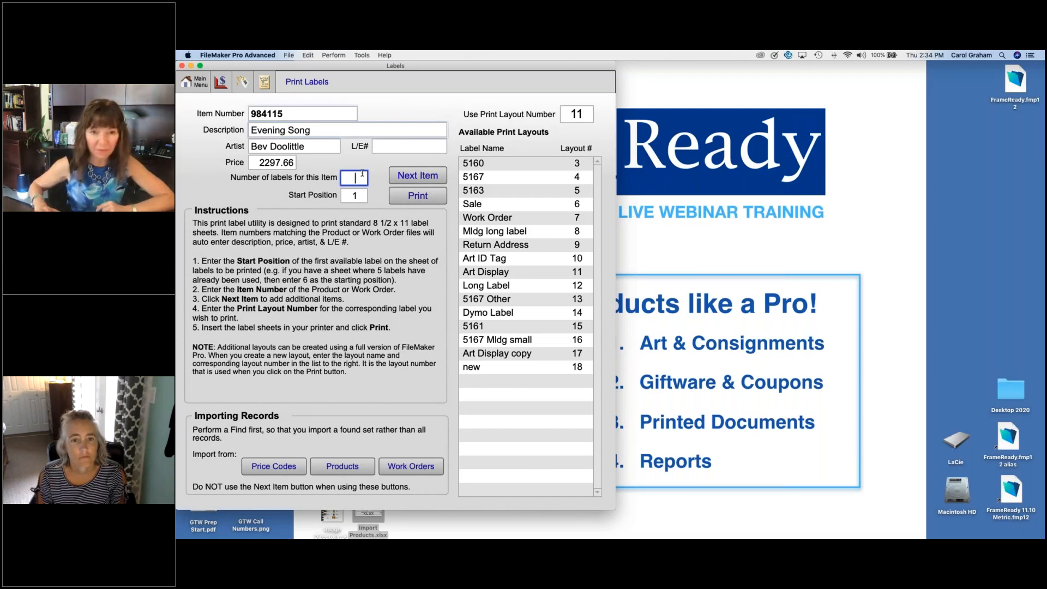
{"action": "type", "text": "1"}
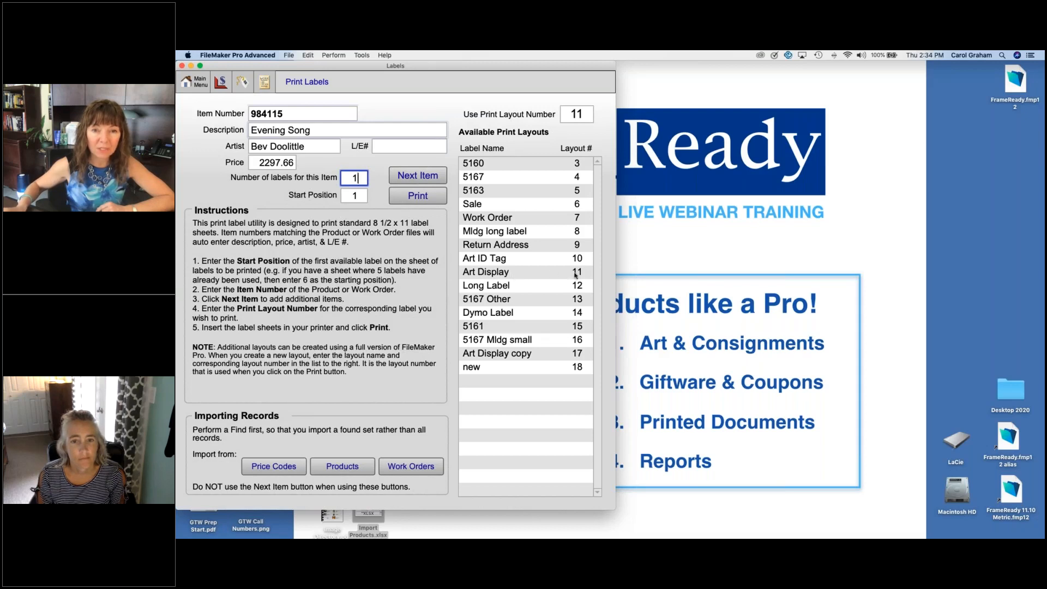
Step: Preview the Evening Song label in print layout 11, cancel the printing, and start the label entries over
{"action": "left_click", "coordinate": [434, 197]}
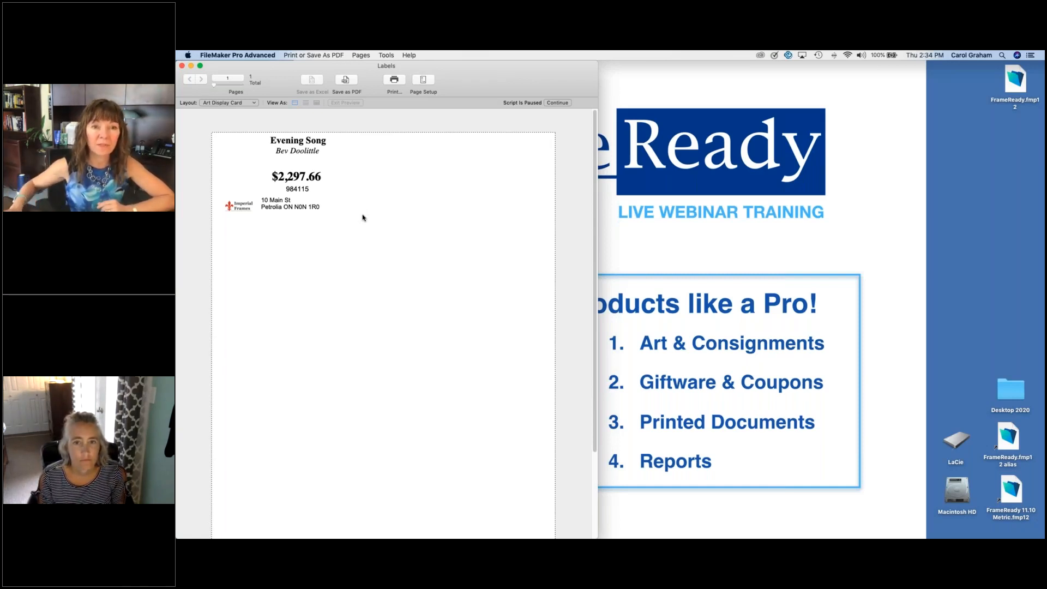
{"action": "left_click", "coordinate": [558, 103]}
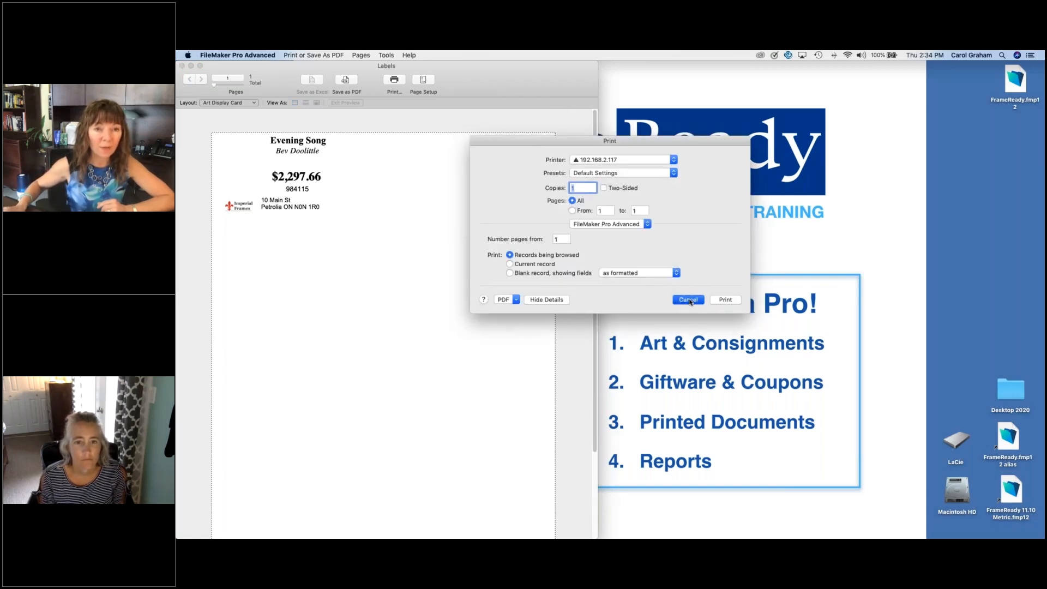
{"action": "left_click", "coordinate": [688, 300]}
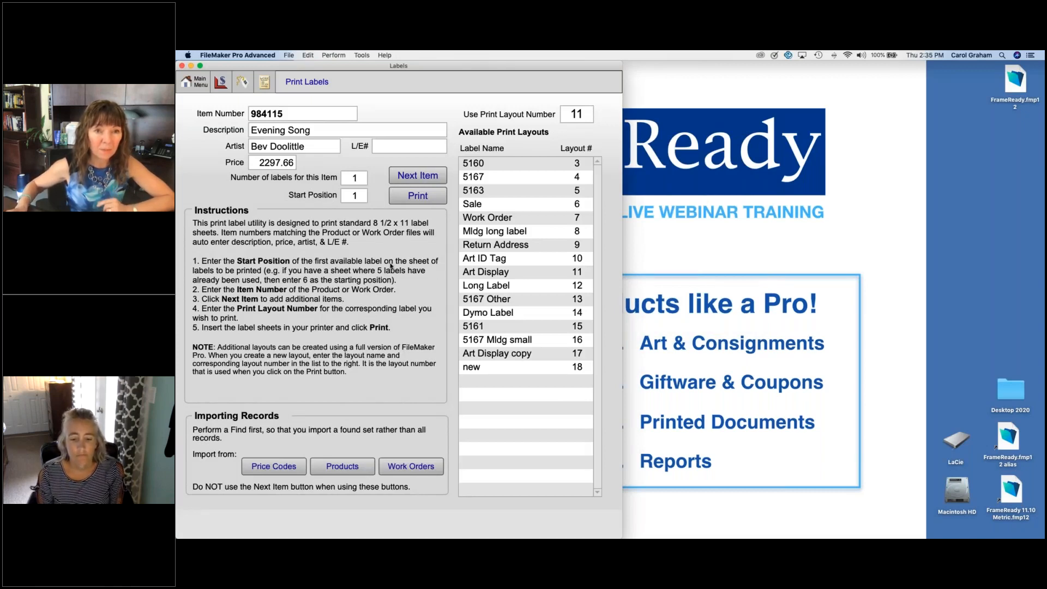
{"action": "left_click", "coordinate": [417, 175]}
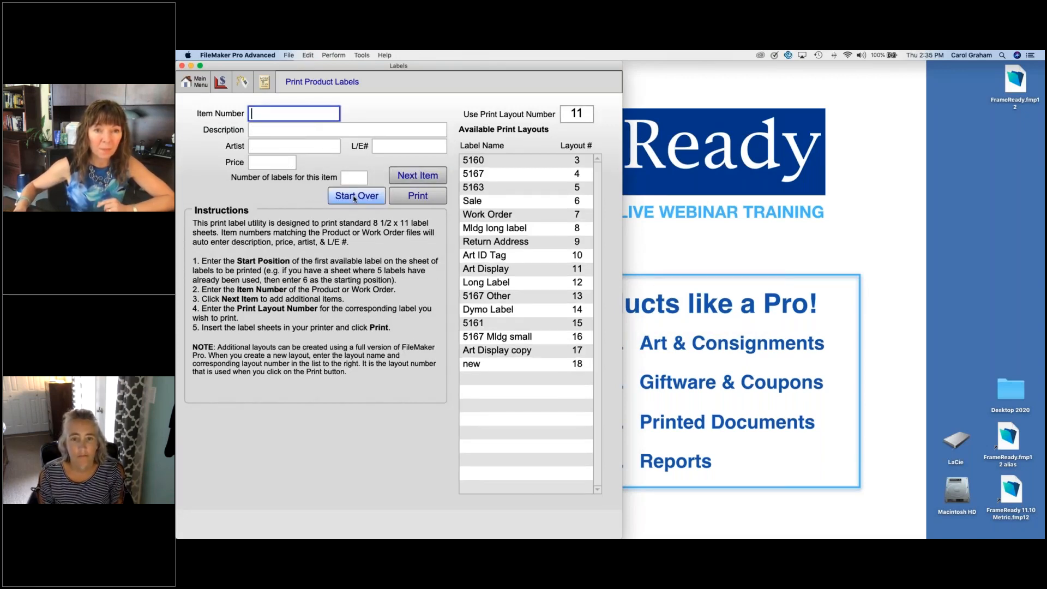
{"action": "left_click", "coordinate": [355, 196]}
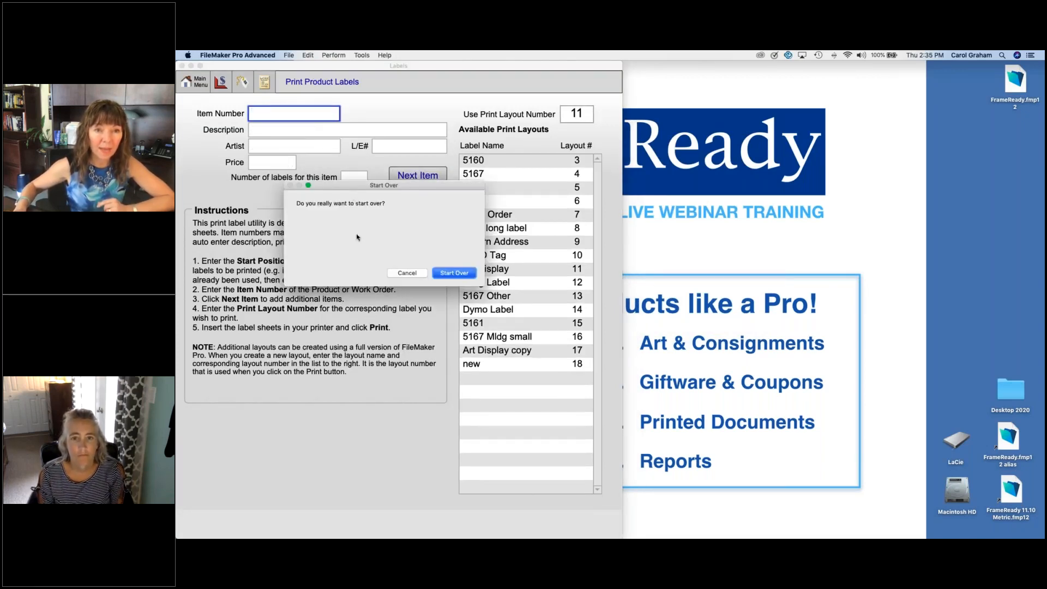
{"action": "left_click", "coordinate": [441, 273]}
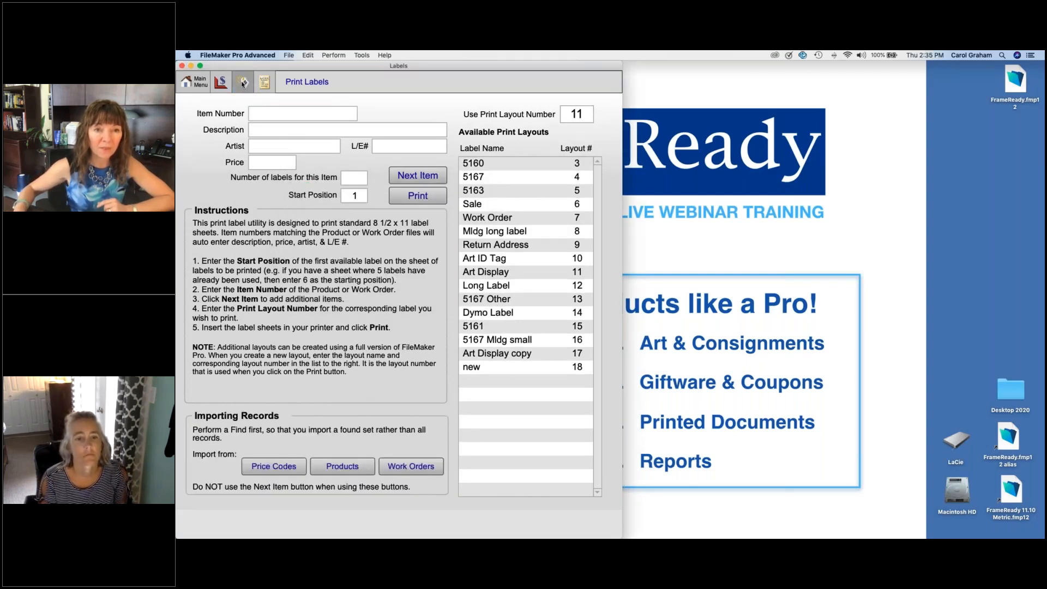
Step: Find the products created on 7/16/2020
{"action": "left_click", "coordinate": [243, 82]}
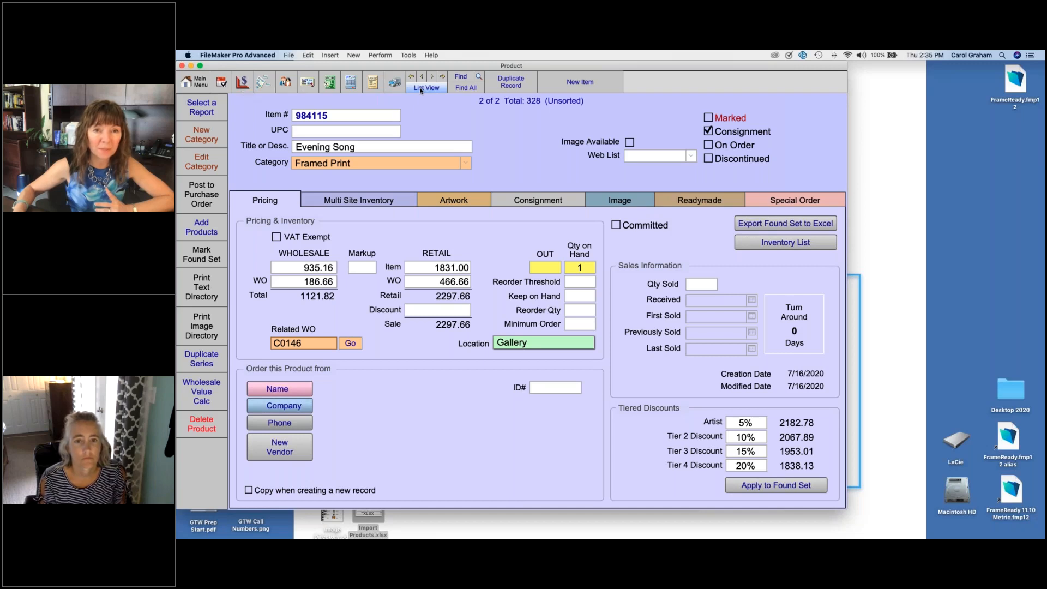
{"action": "left_click", "coordinate": [460, 77]}
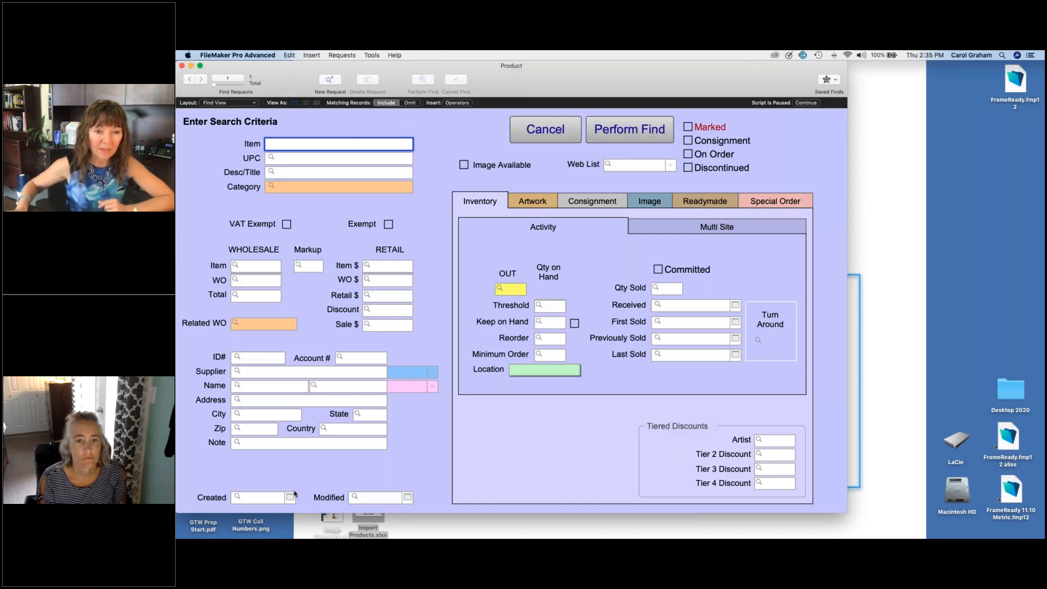
{"action": "left_click", "coordinate": [290, 497]}
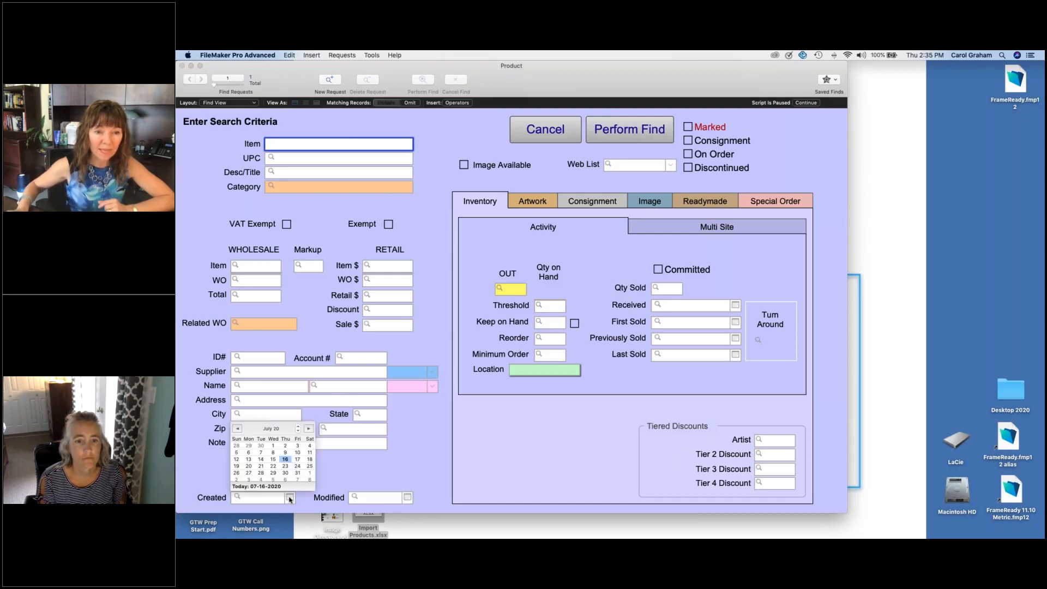
{"action": "left_click", "coordinate": [259, 487]}
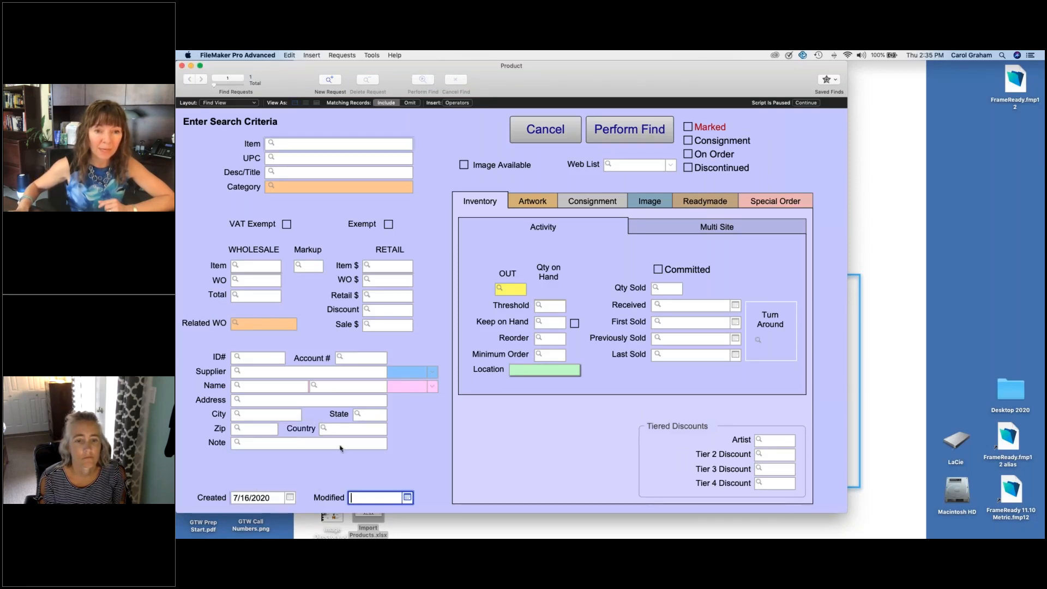
{"action": "left_click", "coordinate": [621, 133]}
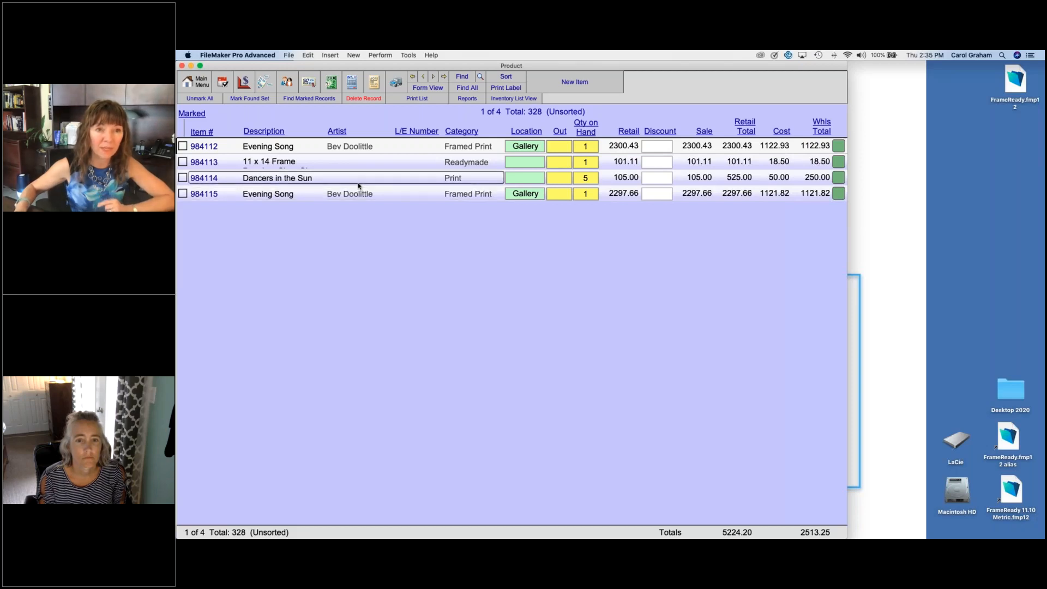
Step: Import the found set of products into the product labels with starting position 1
{"action": "left_click", "coordinate": [265, 87]}
{"action": "left_click", "coordinate": [345, 467]}
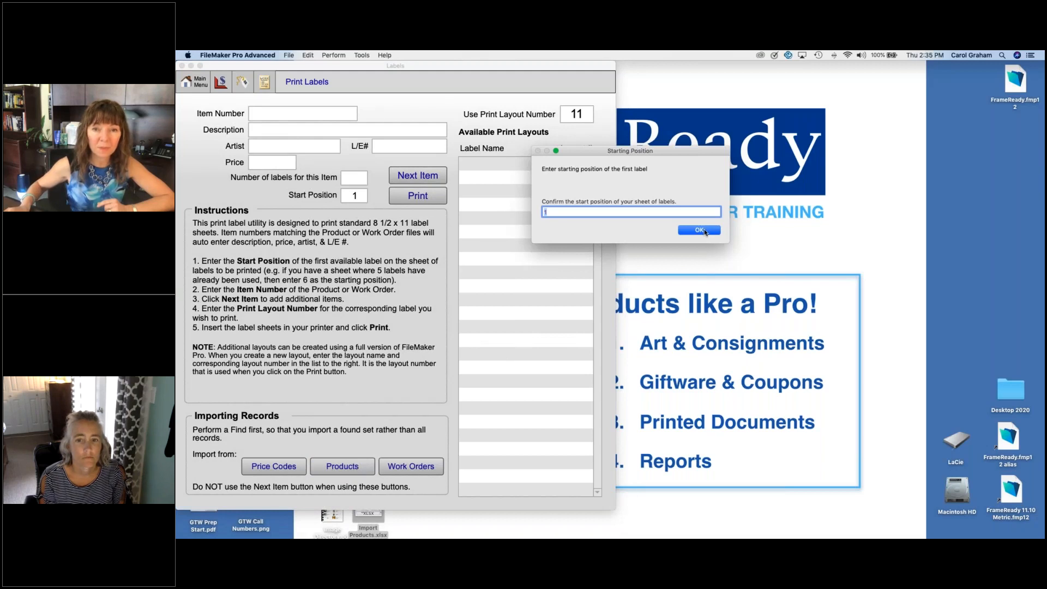
{"action": "left_click", "coordinate": [700, 230]}
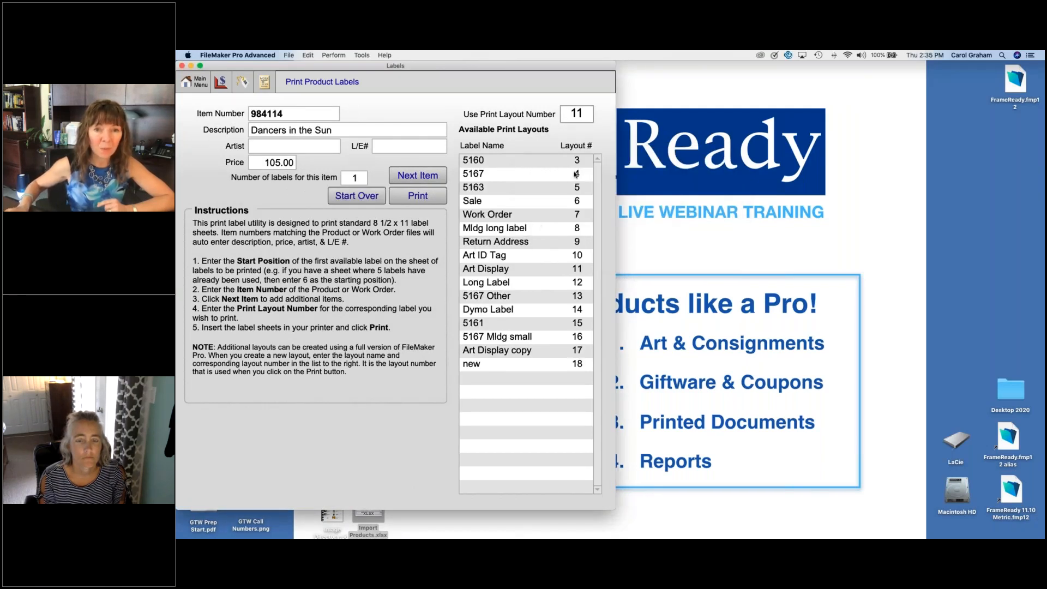
Step: Set the print layout number to 4 for 5167 labels and preview the imported labels, without printing them
{"action": "double_click", "coordinate": [587, 115]}
{"action": "type", "text": "4"}
{"action": "left_click", "coordinate": [464, 103]}
{"action": "left_click", "coordinate": [429, 198]}
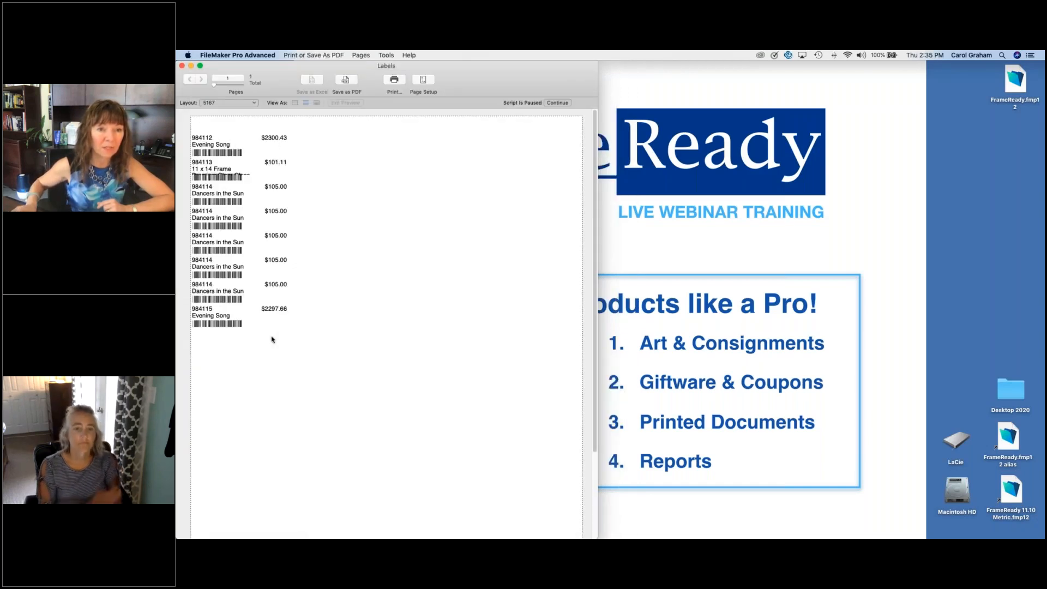
{"action": "left_click", "coordinate": [557, 103]}
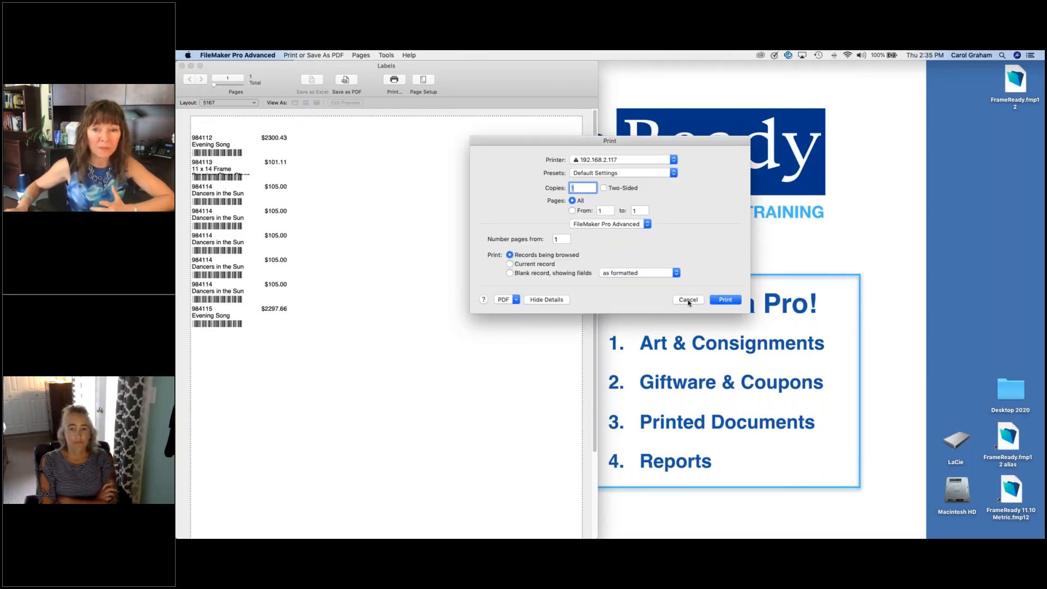
{"action": "left_click", "coordinate": [688, 300]}
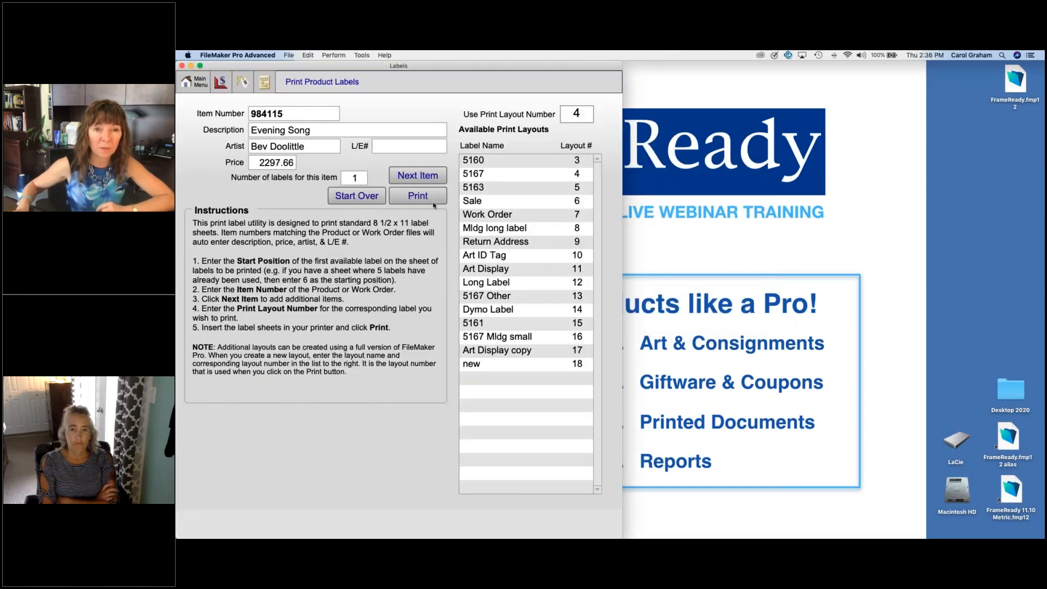
Step: Clear the imported label entries and open the Evening Song product record, item 984115, from the found products
{"action": "left_click", "coordinate": [371, 198]}
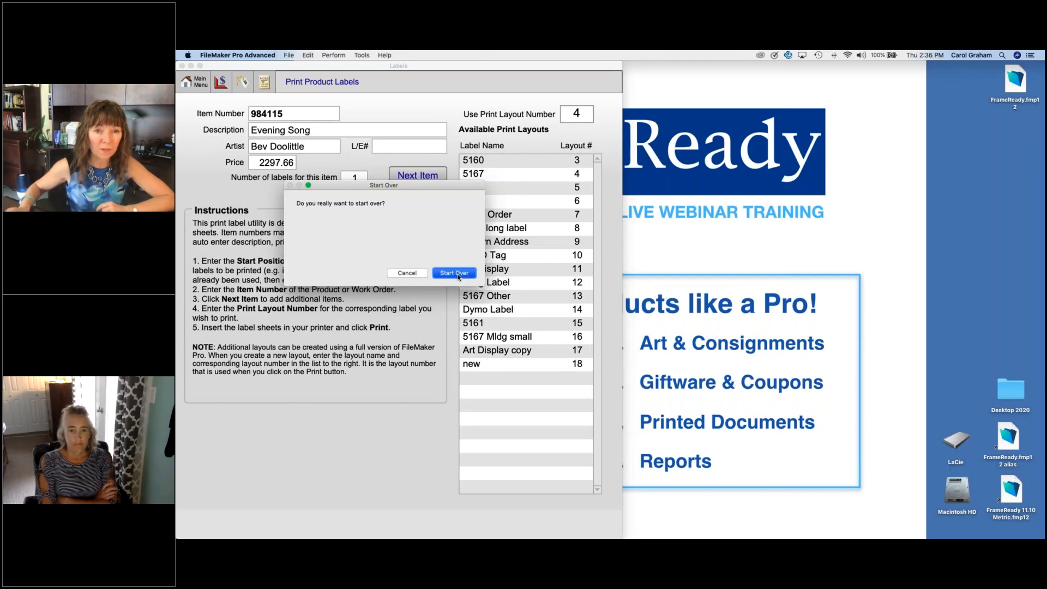
{"action": "left_click", "coordinate": [454, 273]}
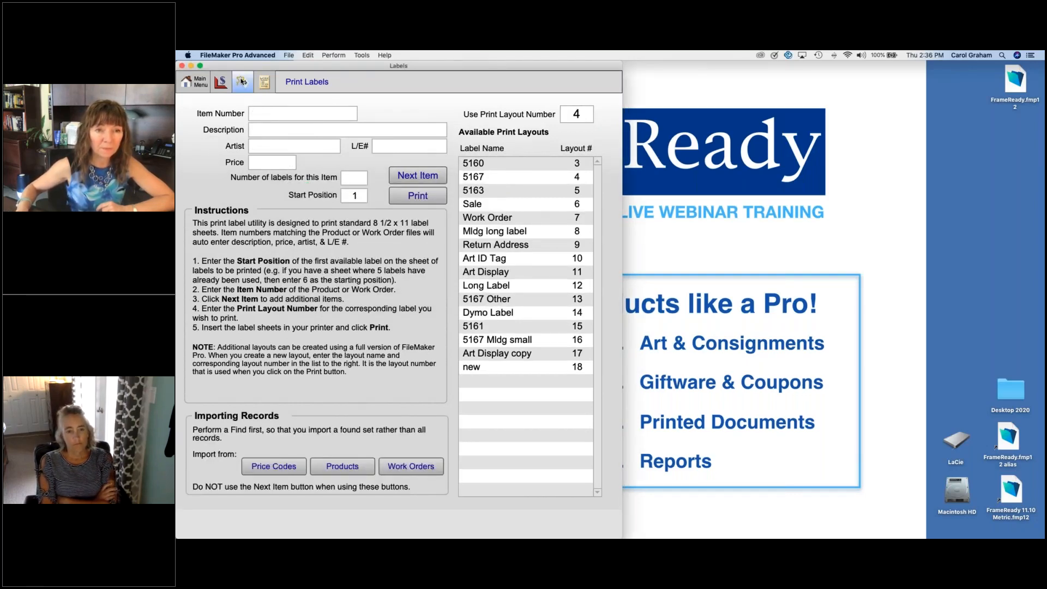
{"action": "left_click", "coordinate": [242, 82]}
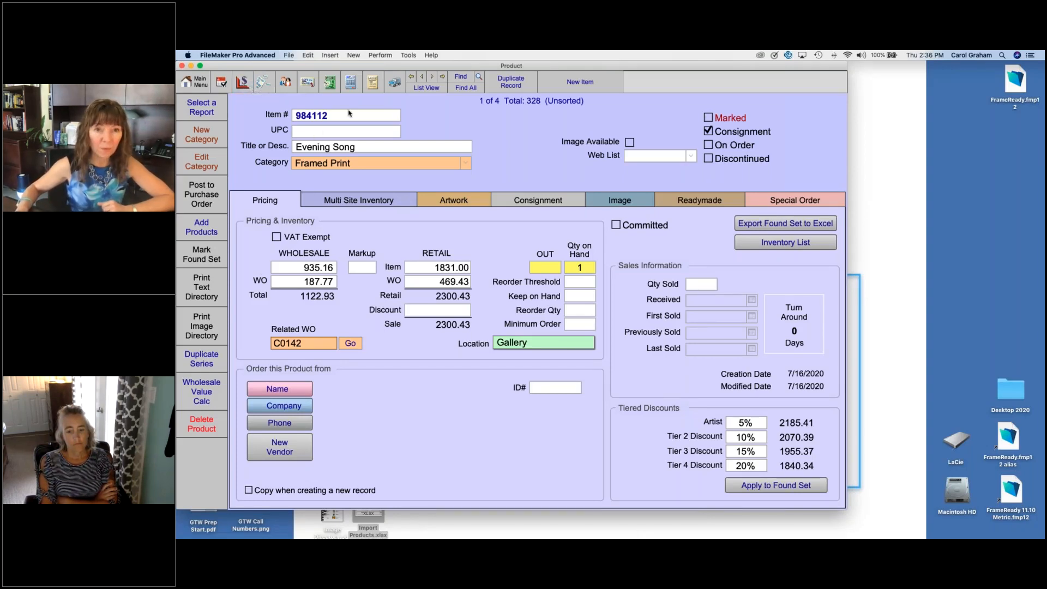
{"action": "left_click", "coordinate": [418, 89]}
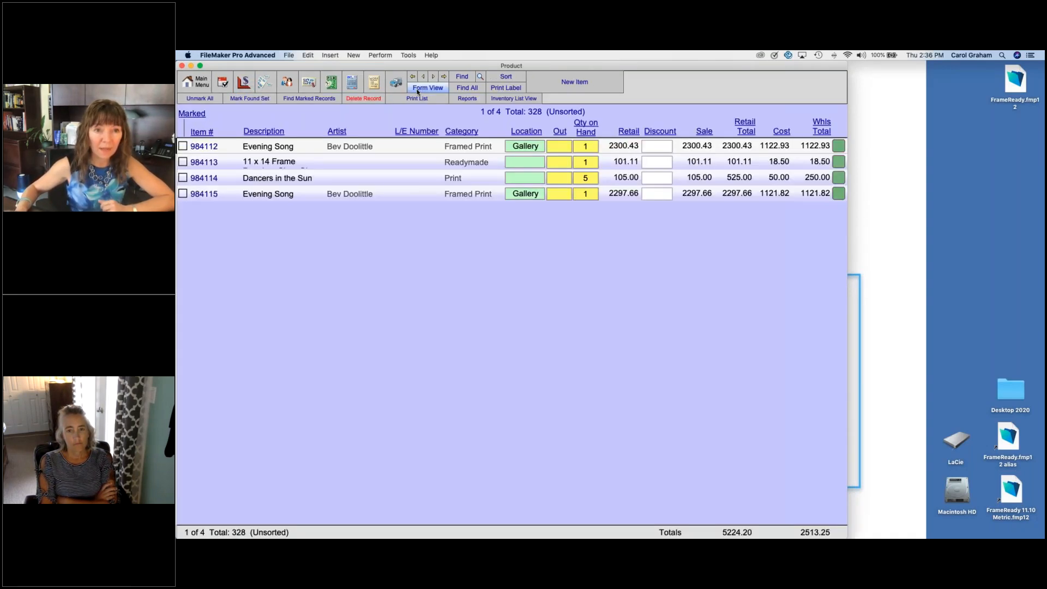
{"action": "left_click", "coordinate": [287, 195]}
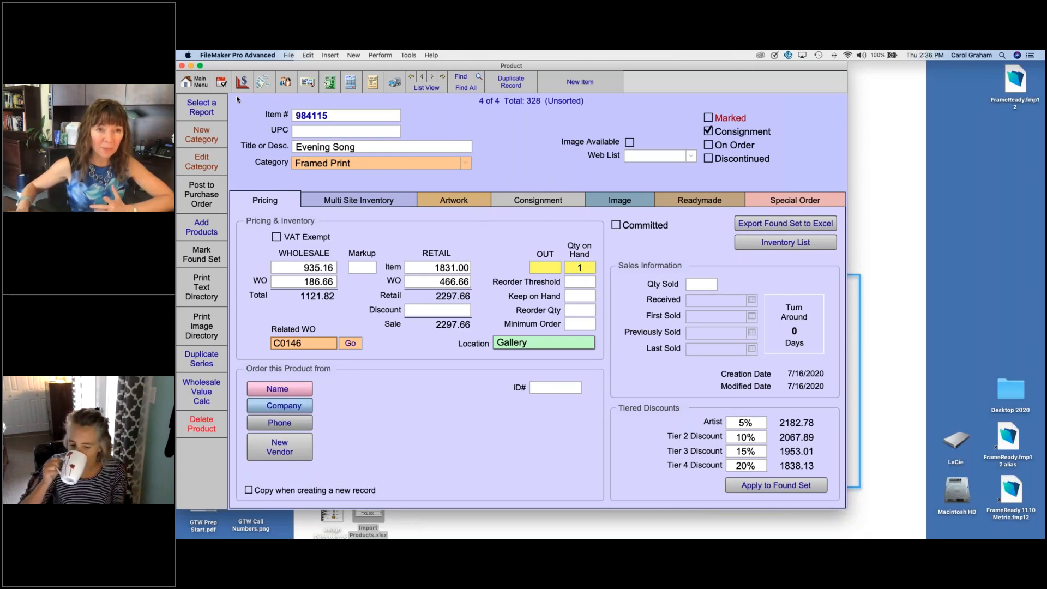
Step: Create a new invoice and add product 984115 by searching for its item number
{"action": "left_click", "coordinate": [207, 86]}
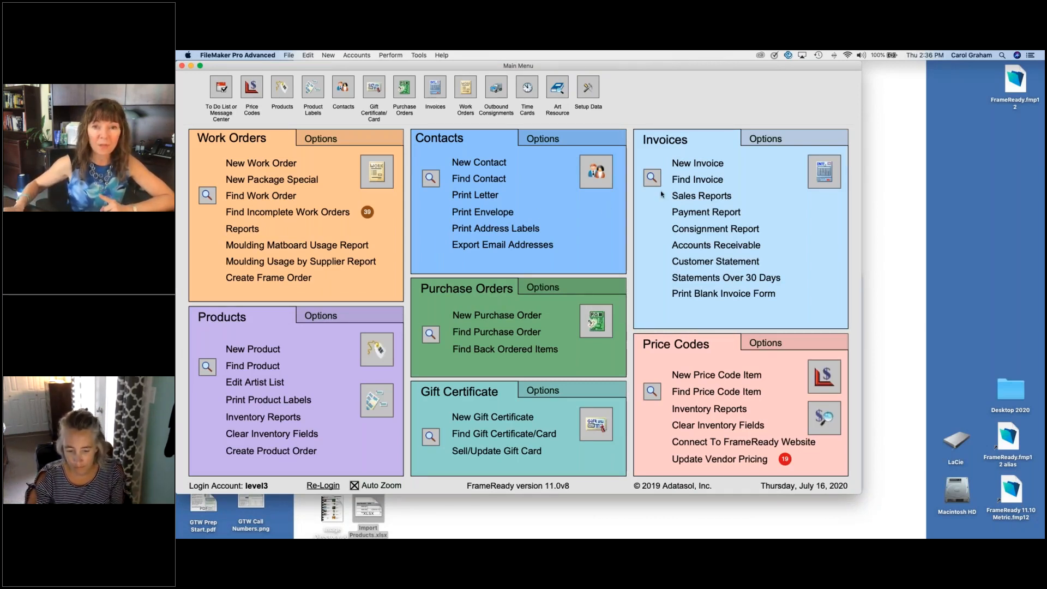
{"action": "left_click", "coordinate": [697, 163]}
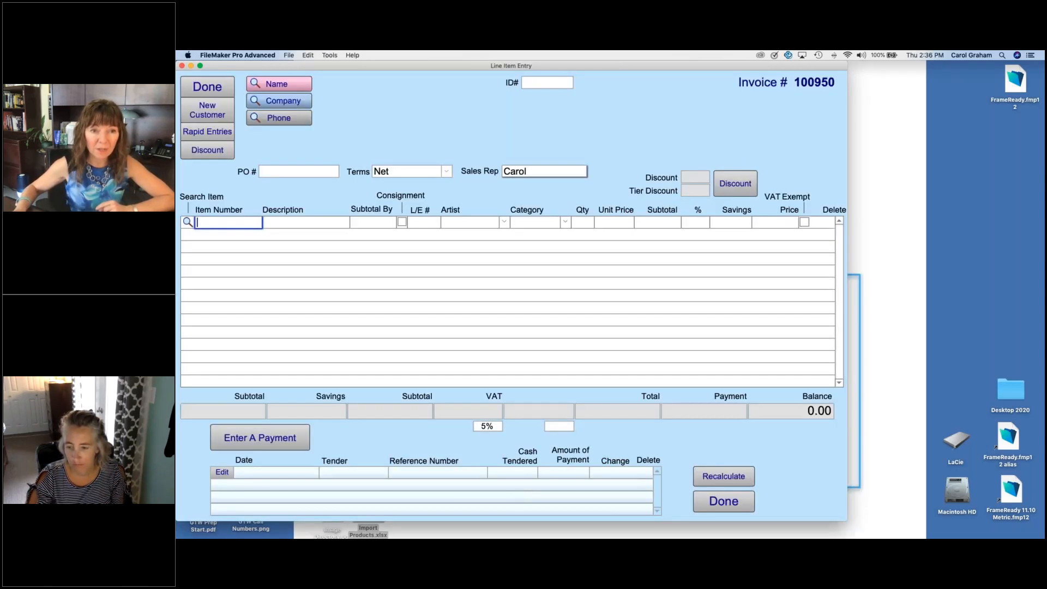
{"action": "left_click", "coordinate": [187, 222]}
{"action": "type", "text": "9"}
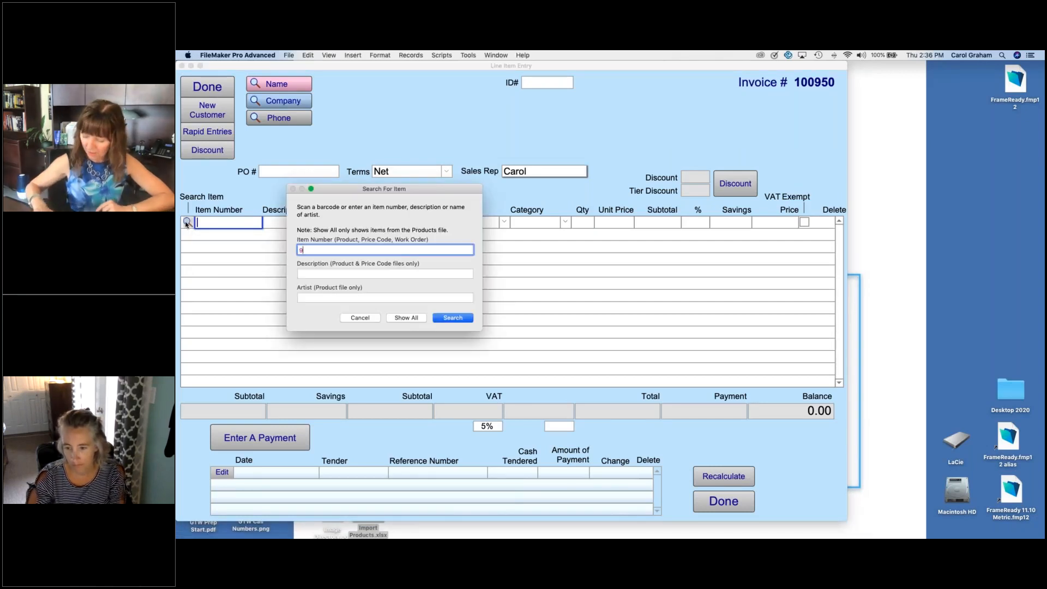
{"action": "type", "text": "8411"}
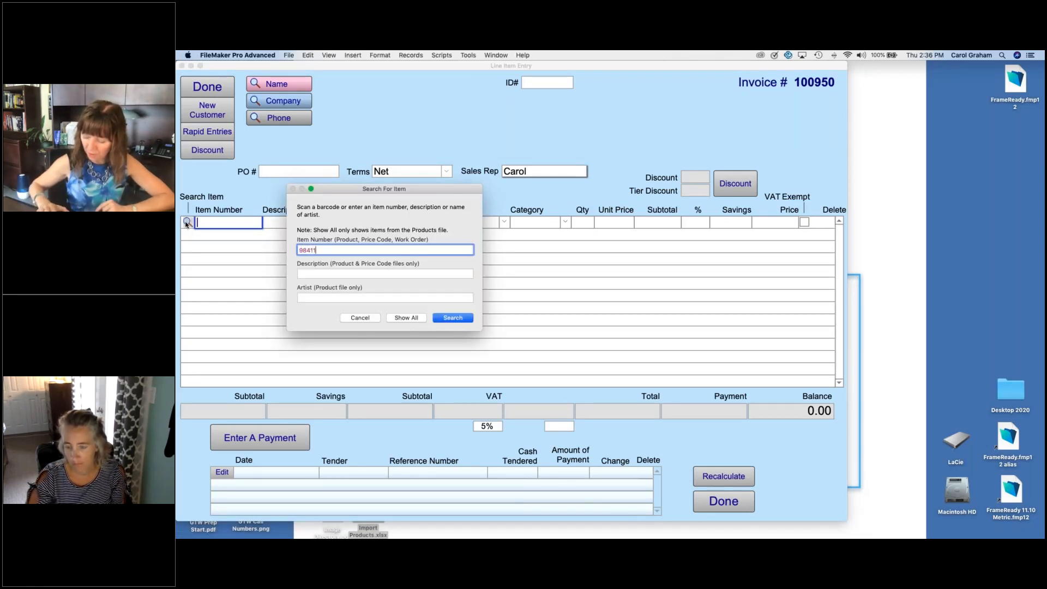
{"action": "type", "text": "5"}
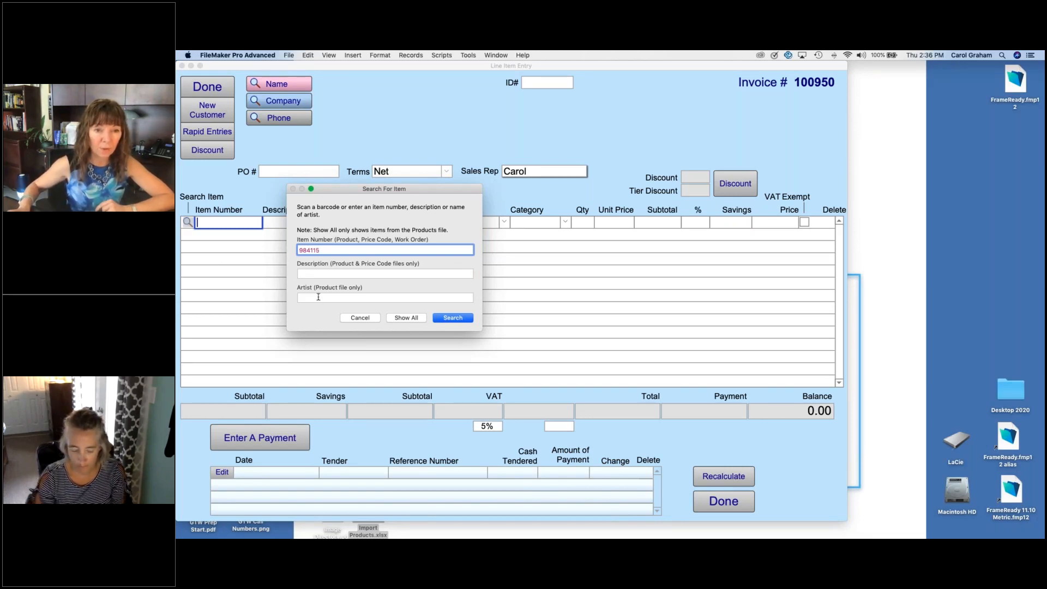
{"action": "left_click", "coordinate": [450, 318]}
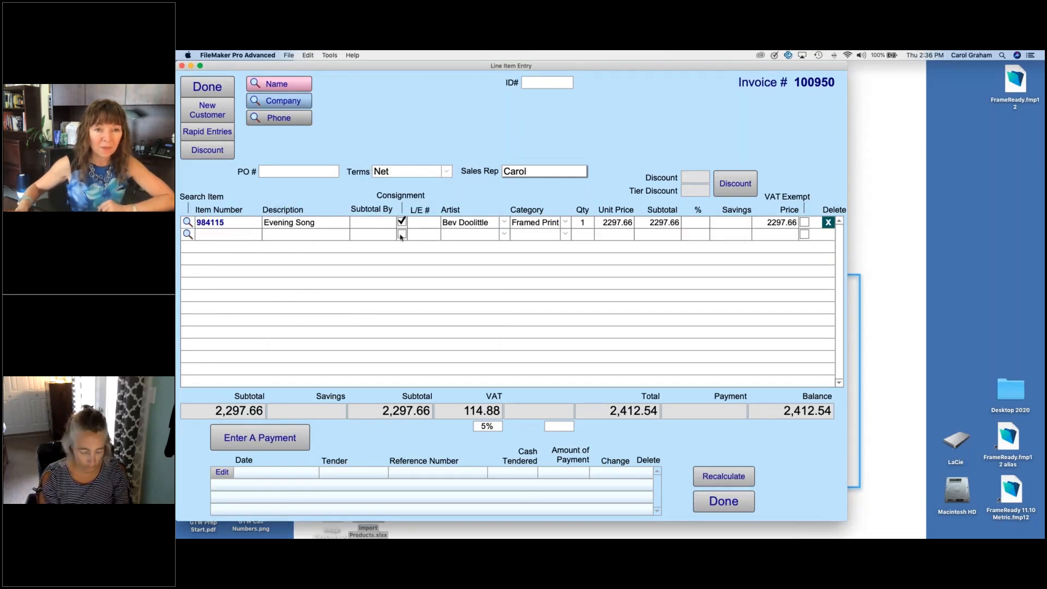
Step: Assign an existing customer with a post office box address to the invoice by searching for the customer's first name
{"action": "left_click", "coordinate": [289, 83]}
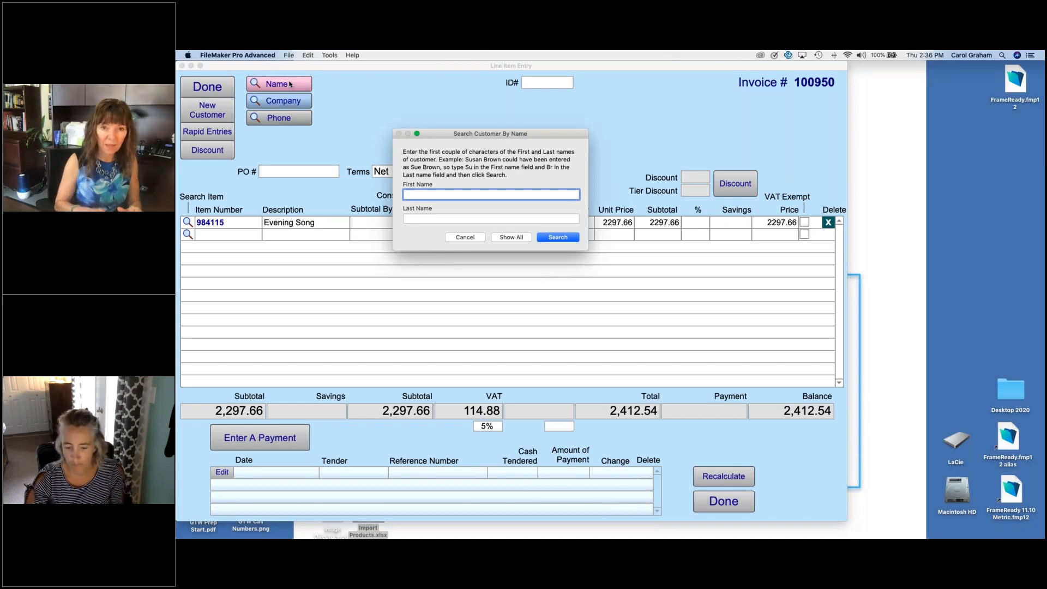
{"action": "type", "text": "jim"}
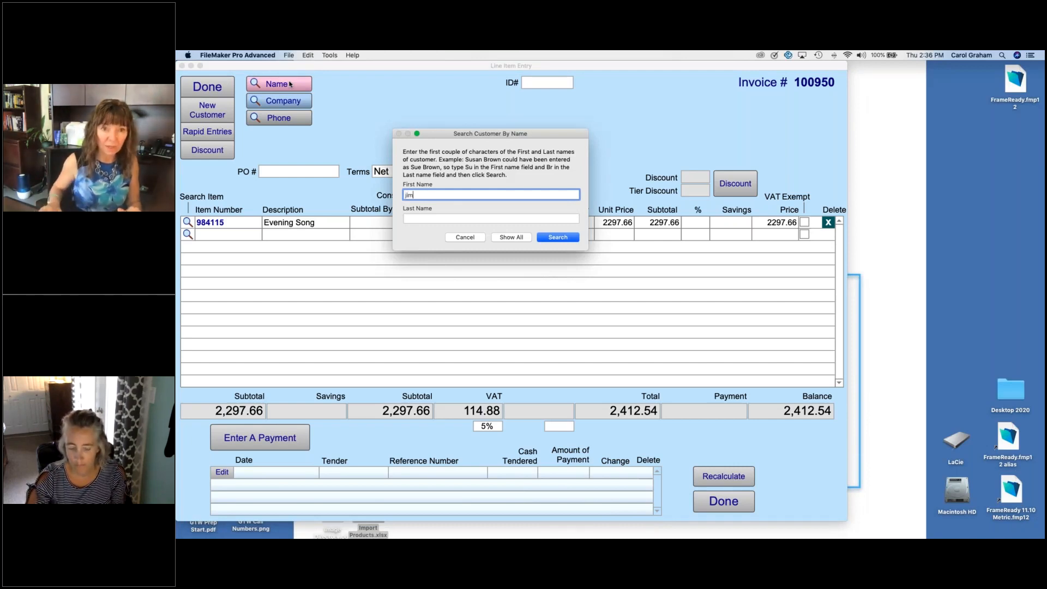
{"action": "key", "text": "Return"}
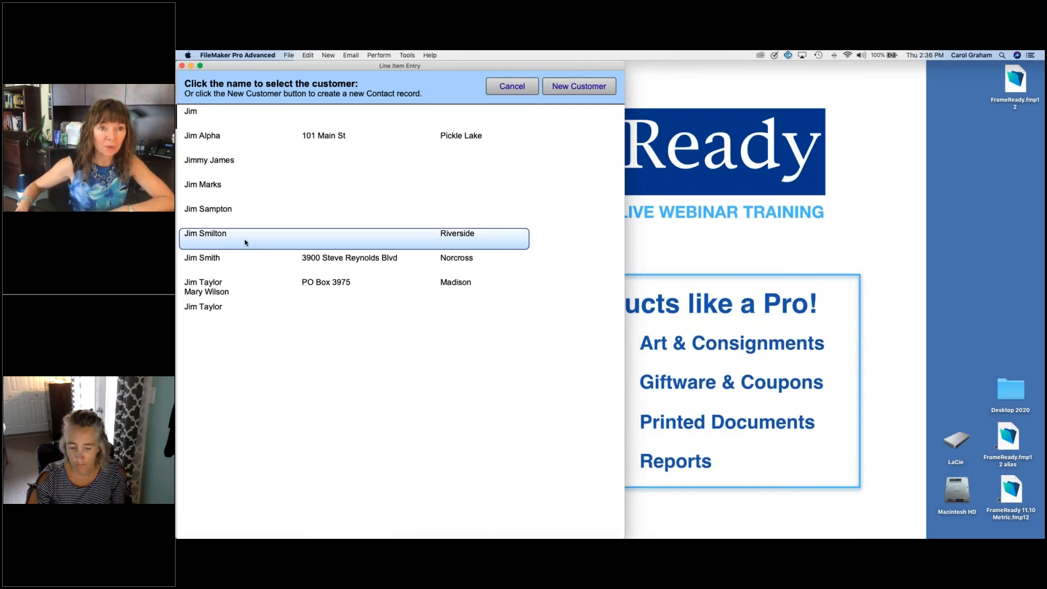
{"action": "left_click", "coordinate": [274, 287]}
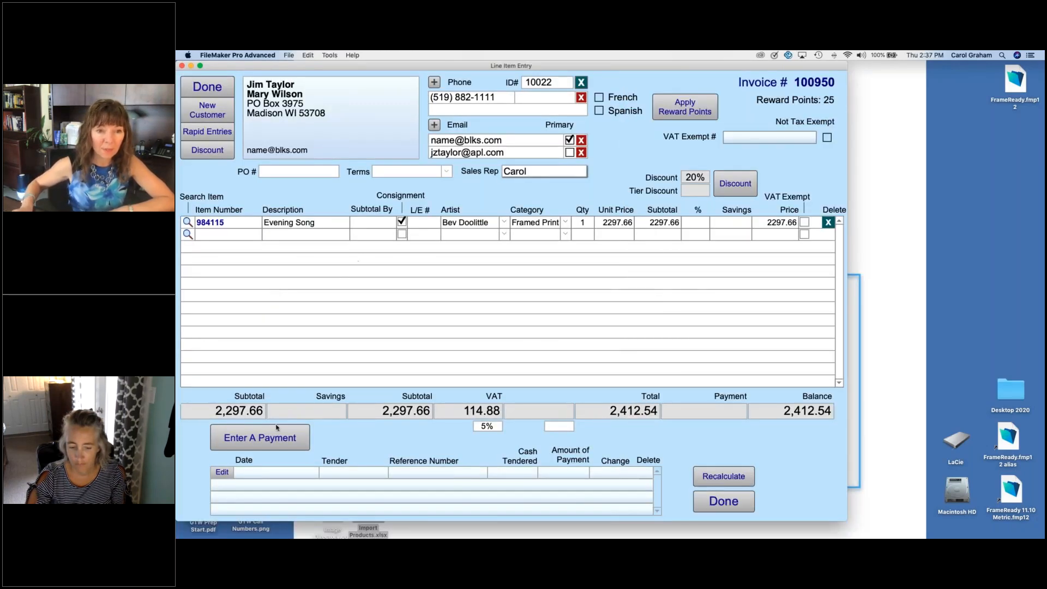
Step: Record a full payment on the invoice with tender MC and preview the invoice, without printing it
{"action": "left_click", "coordinate": [277, 436]}
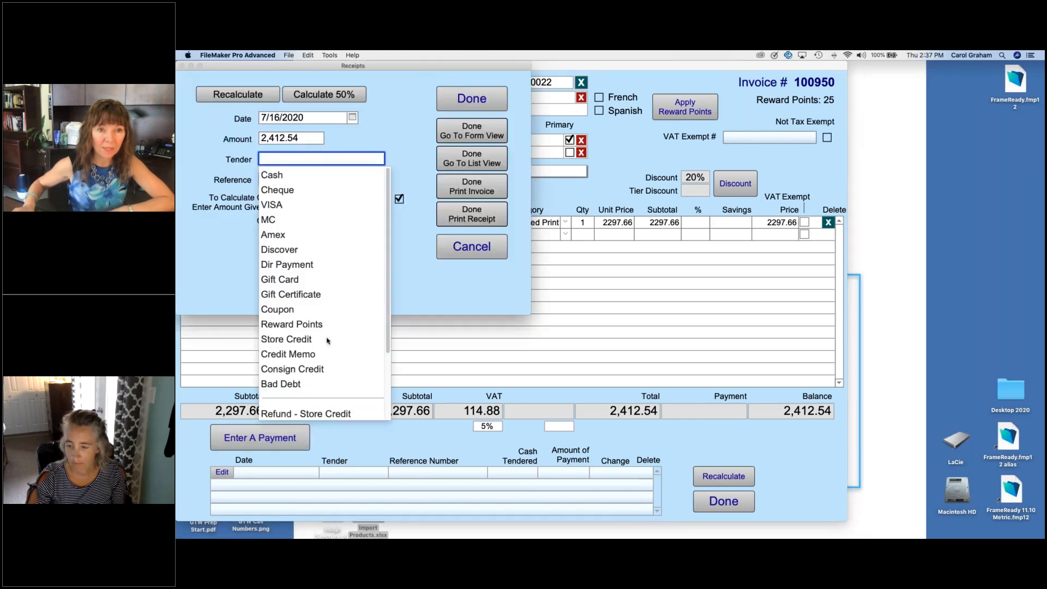
{"action": "left_click", "coordinate": [276, 220]}
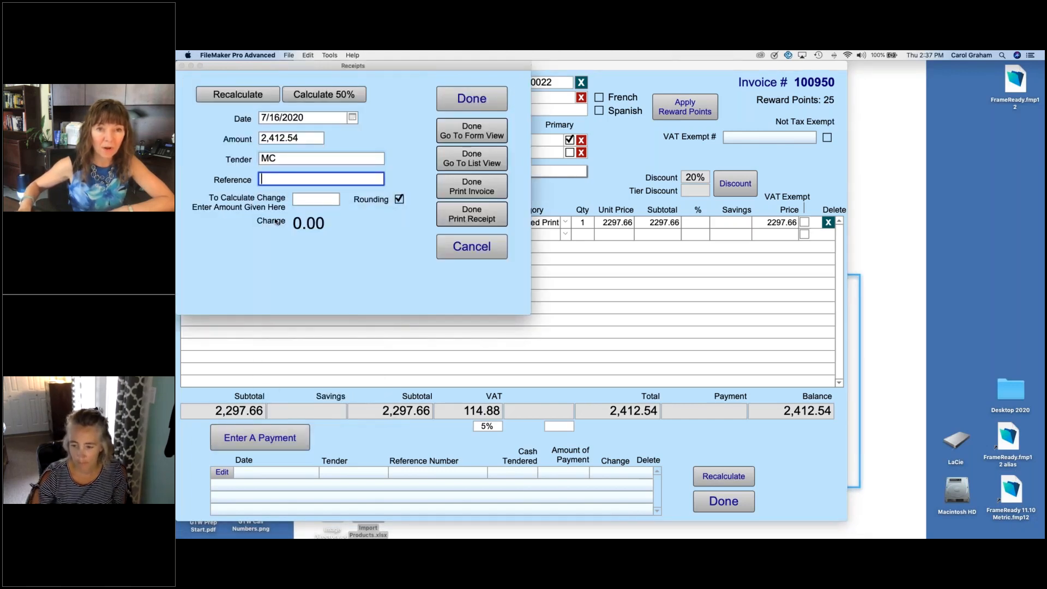
{"action": "left_click", "coordinate": [467, 190]}
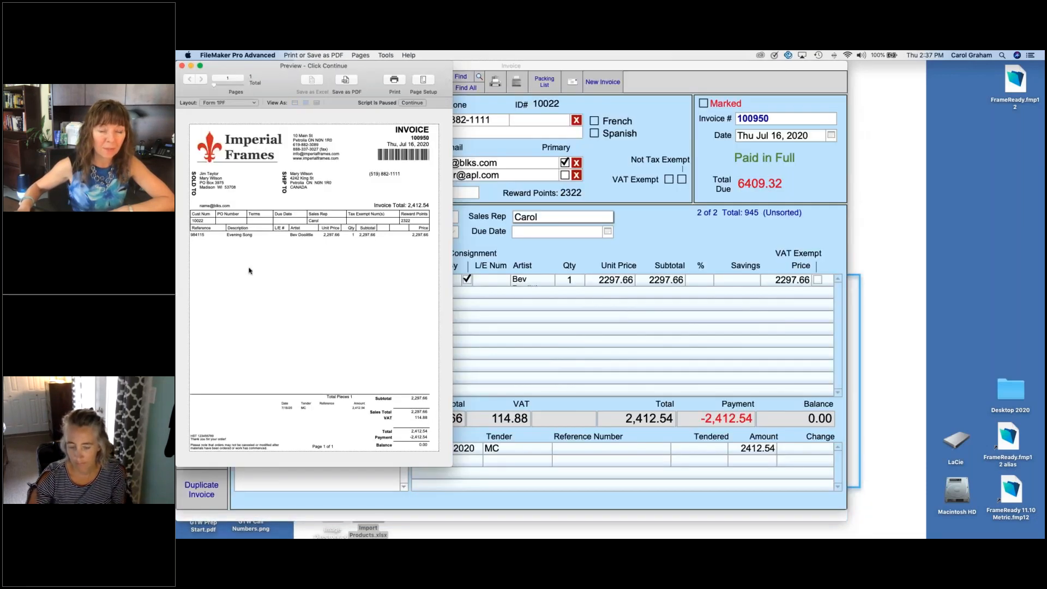
{"action": "left_click", "coordinate": [413, 103]}
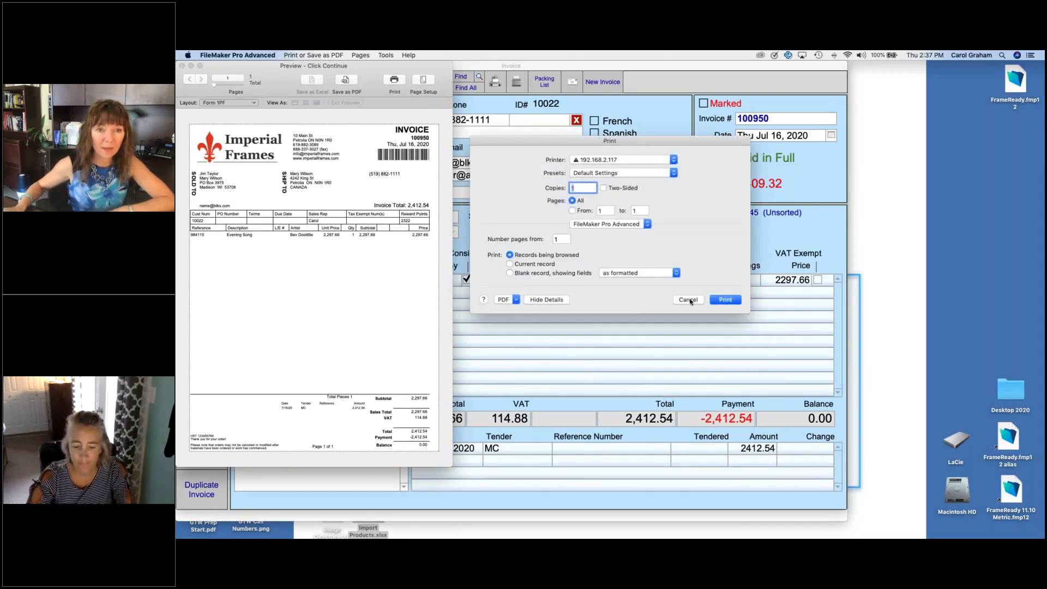
{"action": "left_click", "coordinate": [688, 300]}
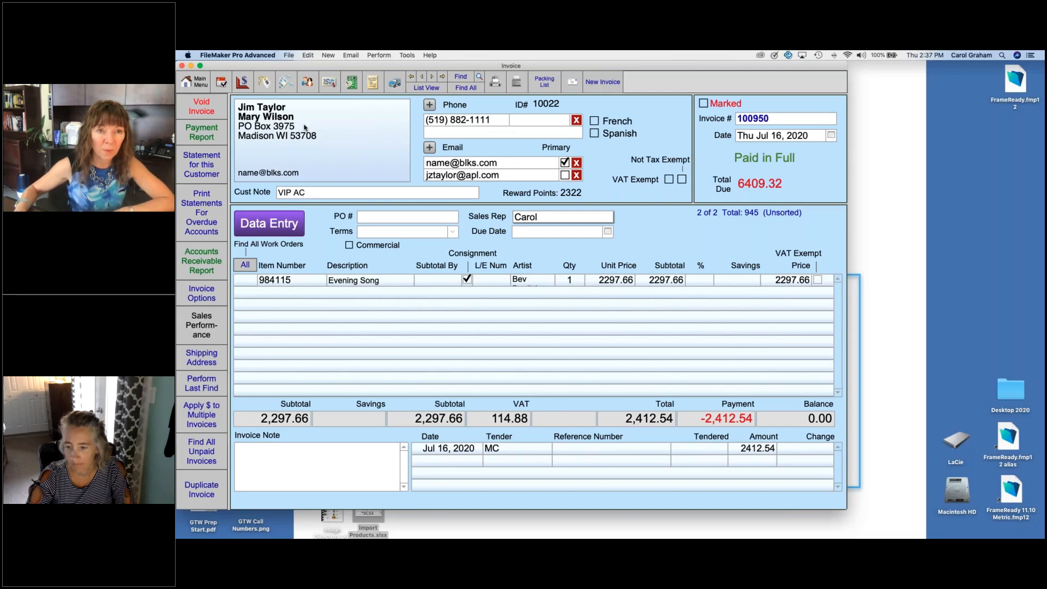
Step: Check the sold Evening Song product record and open its related work order
{"action": "left_click", "coordinate": [263, 82]}
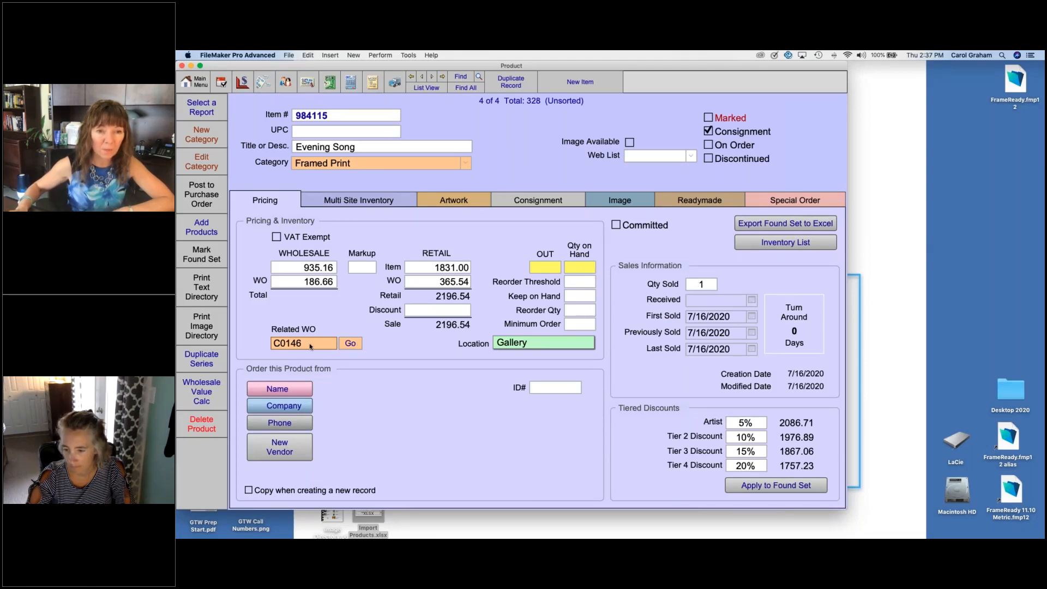
{"action": "left_click", "coordinate": [353, 344]}
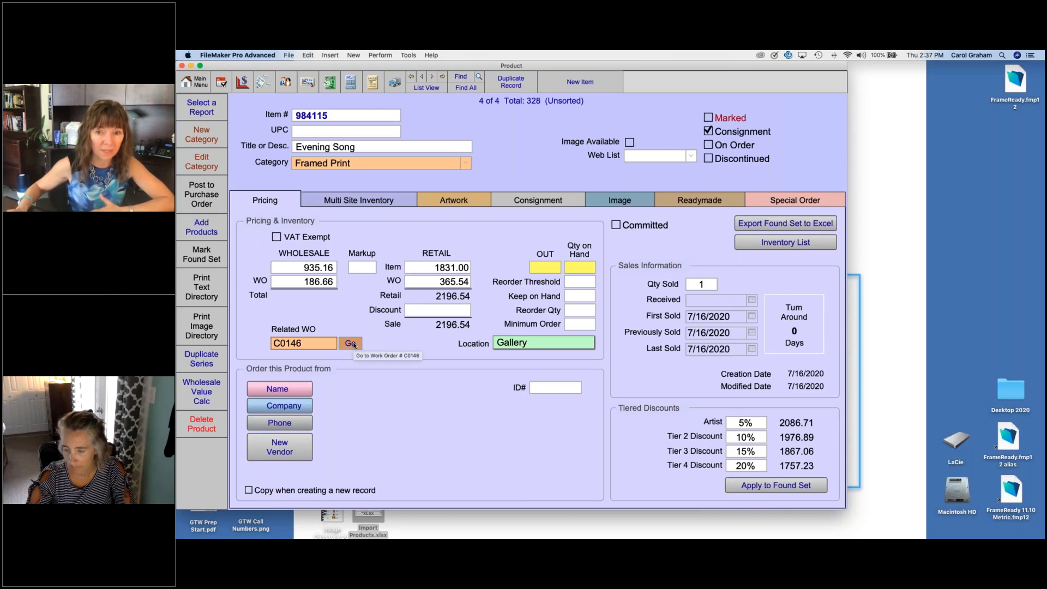
{"action": "left_click", "coordinate": [353, 345]}
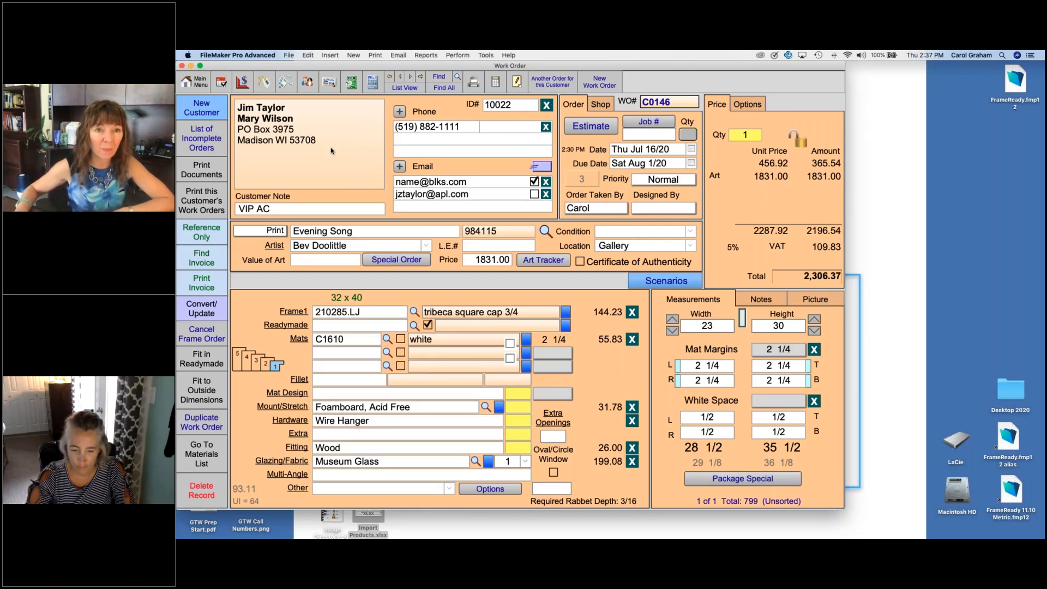
Step: Review the customer's work orders in the contact record, and go back through the work order to the invoice
{"action": "left_click", "coordinate": [307, 84]}
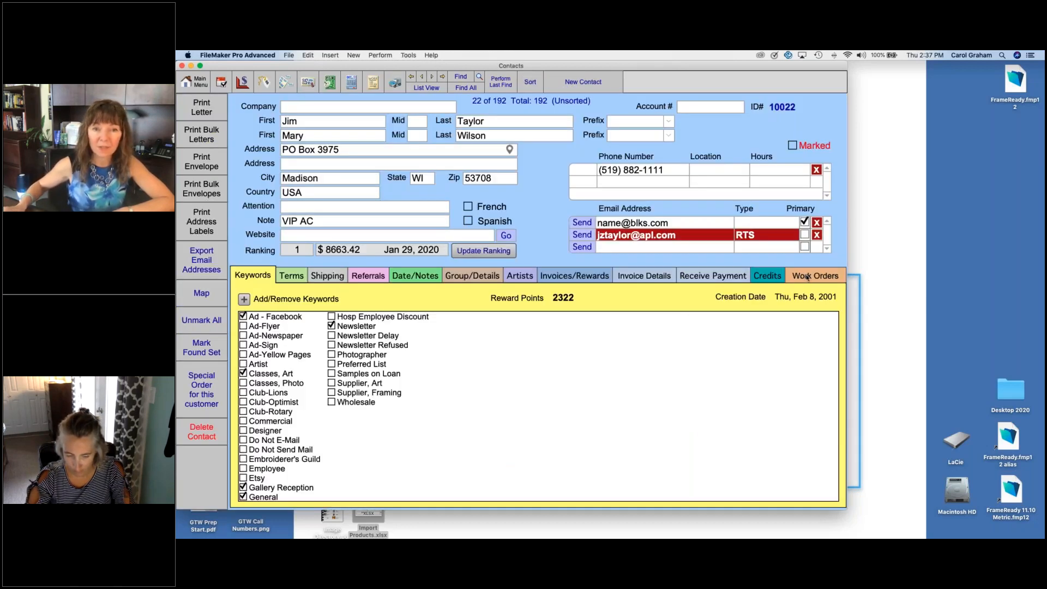
{"action": "left_click", "coordinate": [807, 277]}
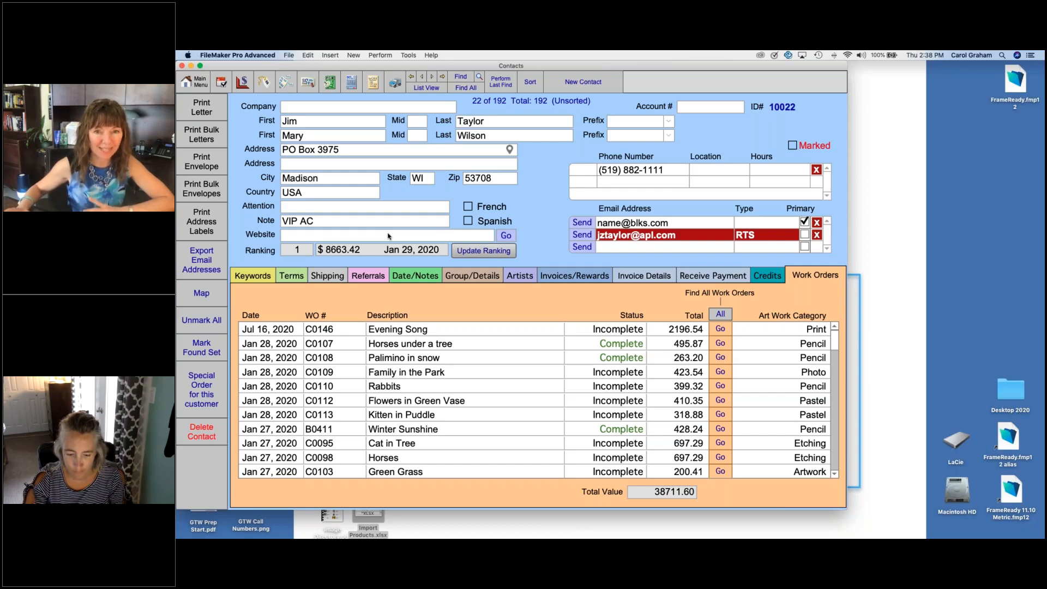
{"action": "left_click", "coordinate": [373, 85]}
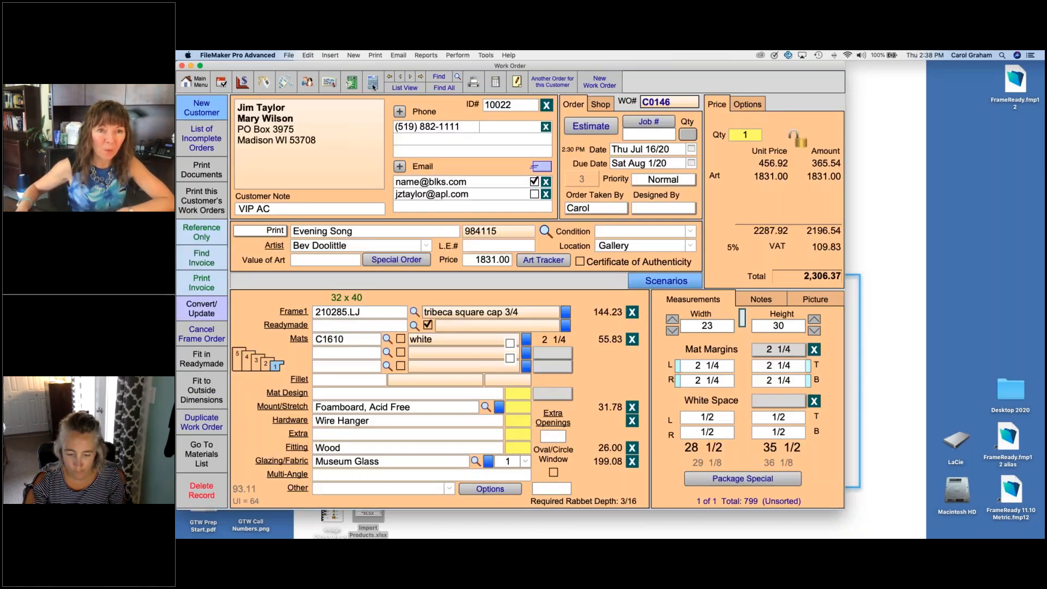
{"action": "left_click", "coordinate": [373, 84]}
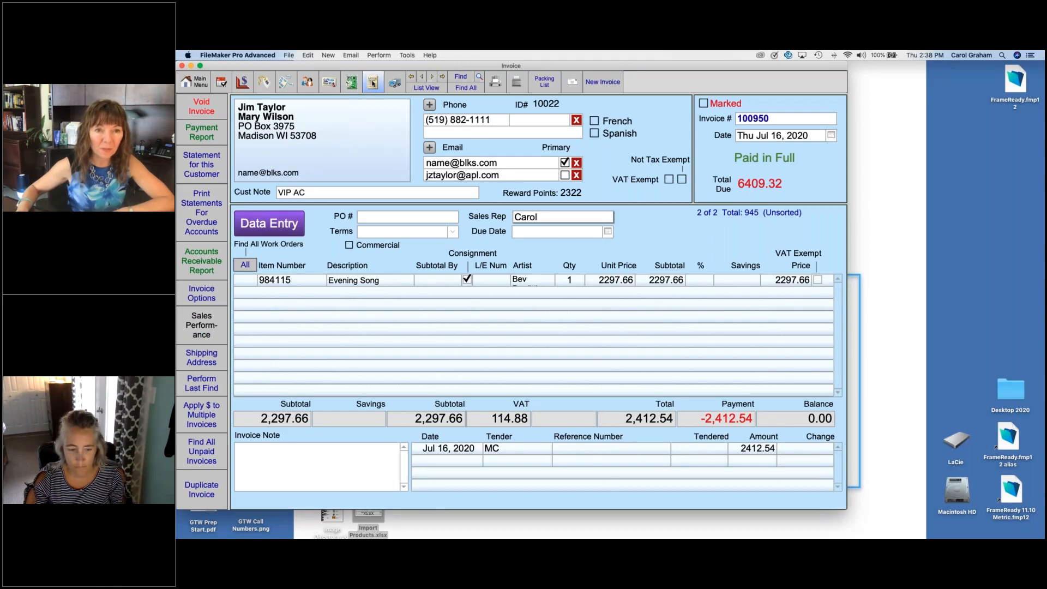
Step: Create a new work order with vertical artwork orientation, width 11 and height 14
{"action": "left_click", "coordinate": [372, 84]}
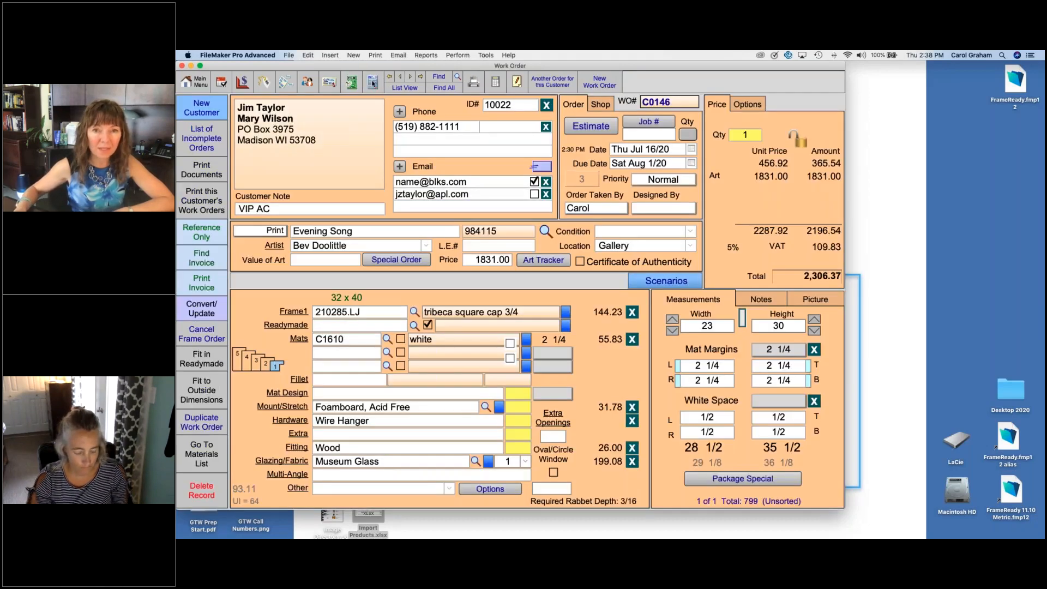
{"action": "left_click", "coordinate": [599, 82]}
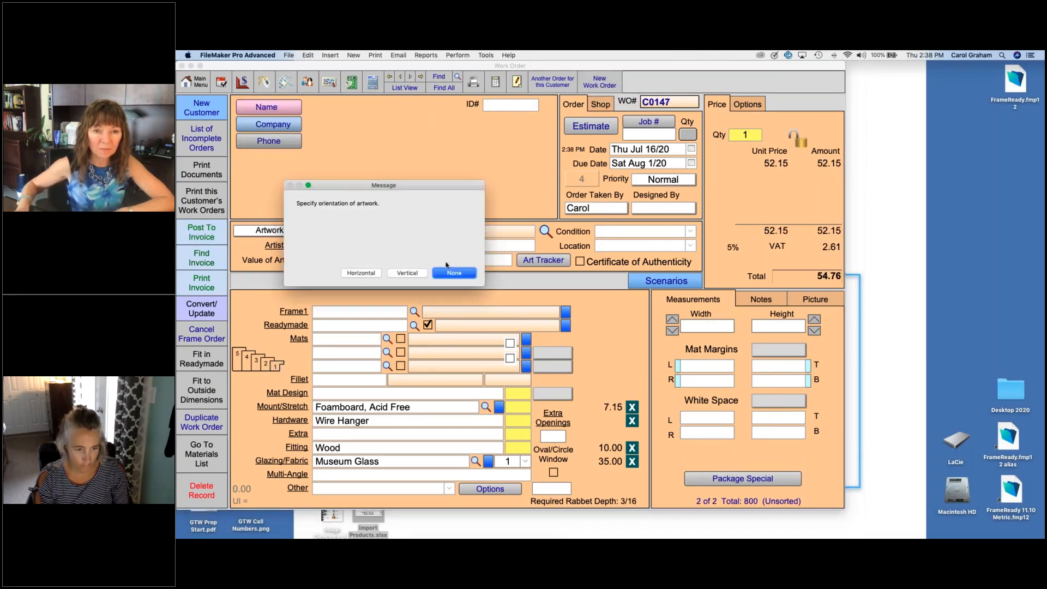
{"action": "left_click", "coordinate": [408, 273]}
{"action": "type", "text": "11"}
{"action": "key", "text": "Tab"}
{"action": "type", "text": "14"}
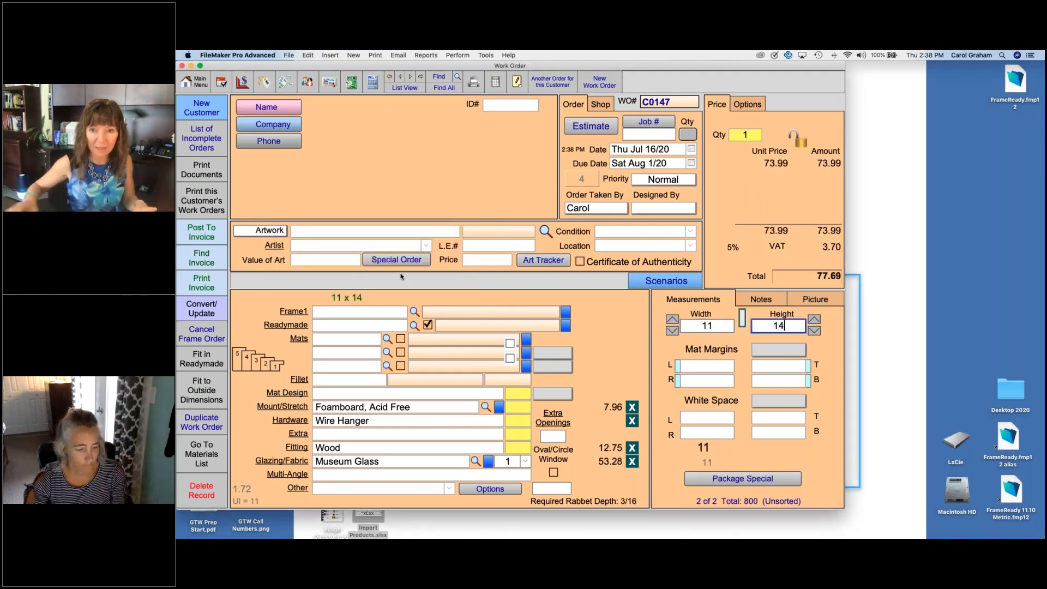
Step: Set Frame1 of the new work order to moulding V500N.UN
{"action": "left_click", "coordinate": [346, 311]}
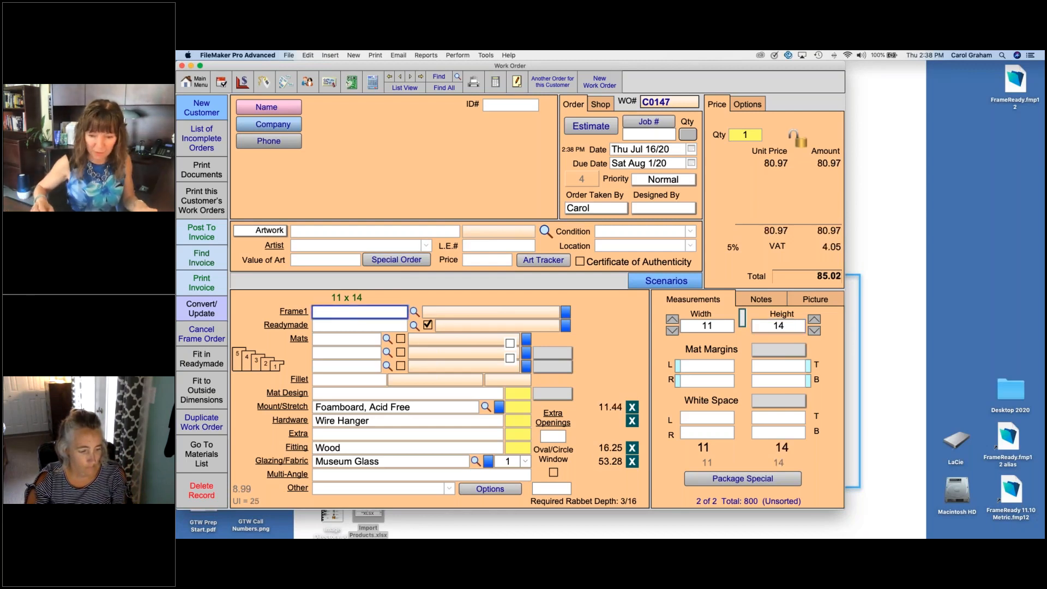
{"action": "type", "text": "V50"}
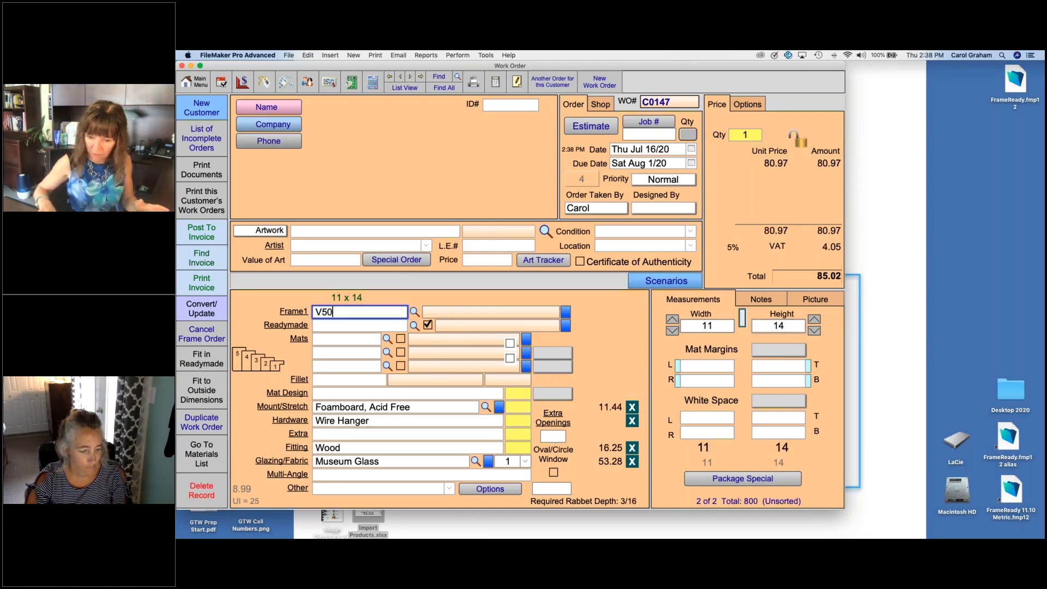
{"action": "type", "text": "0N"}
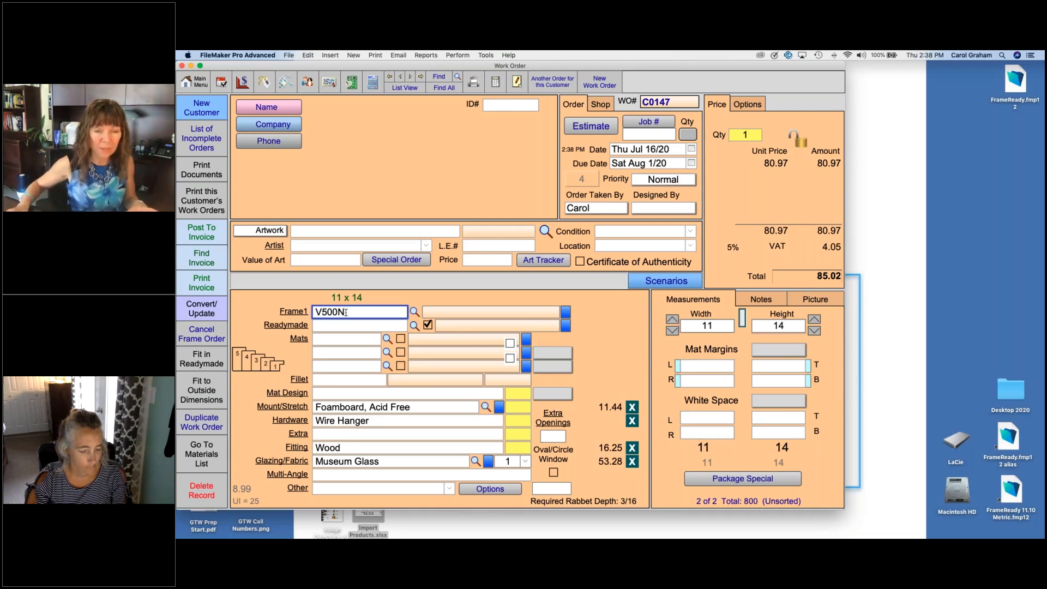
{"action": "type", "text": ".UN"}
{"action": "key", "text": "Return"}
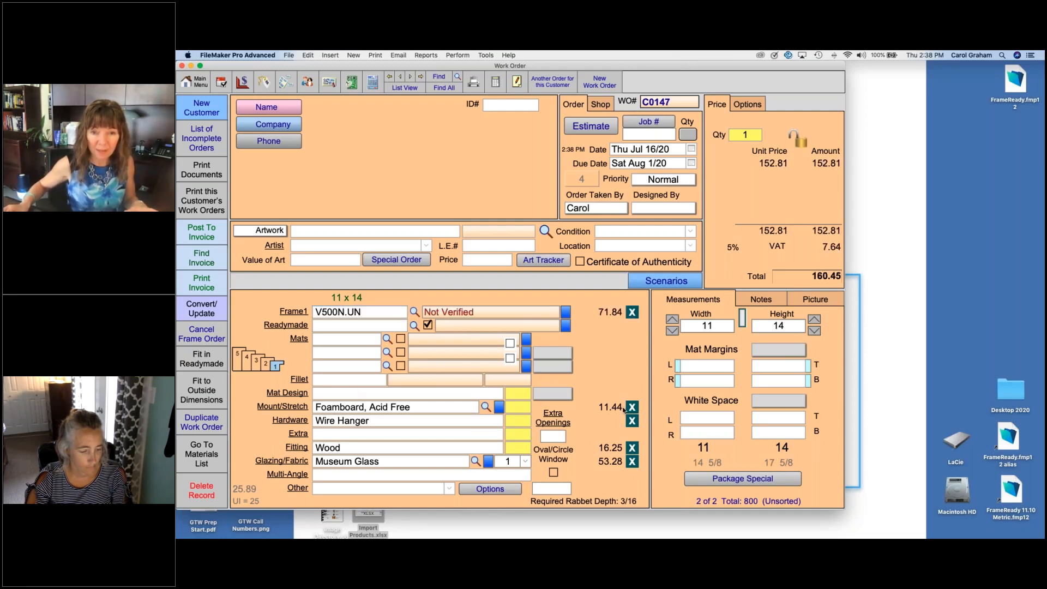
Step: Remove the foamboard mount and wire hanger from the work order and set the glazing to Premium Clear
{"action": "left_click", "coordinate": [631, 407]}
{"action": "left_click", "coordinate": [632, 421]}
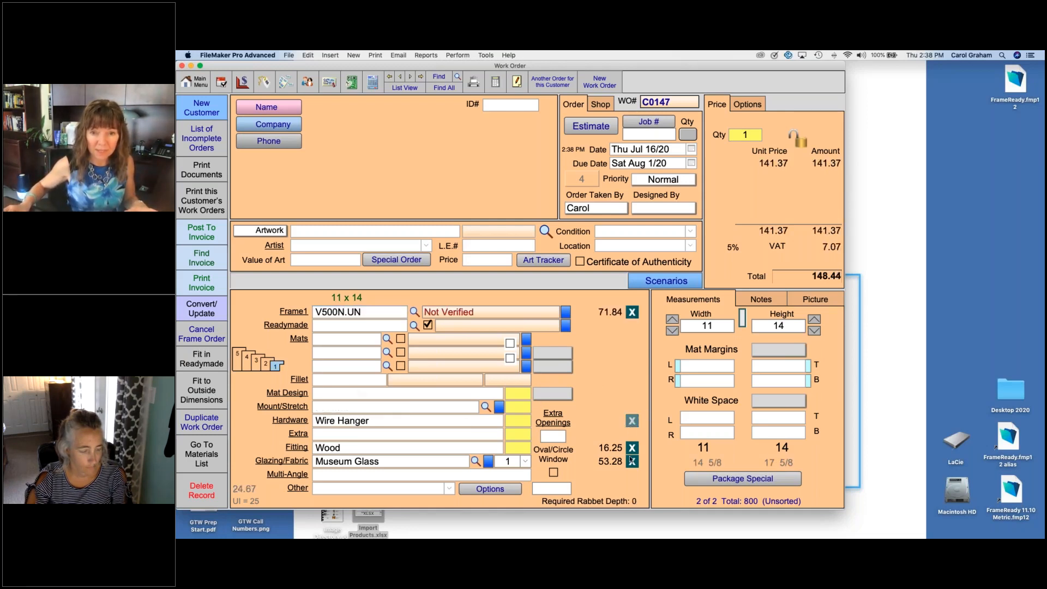
{"action": "left_click", "coordinate": [420, 462]}
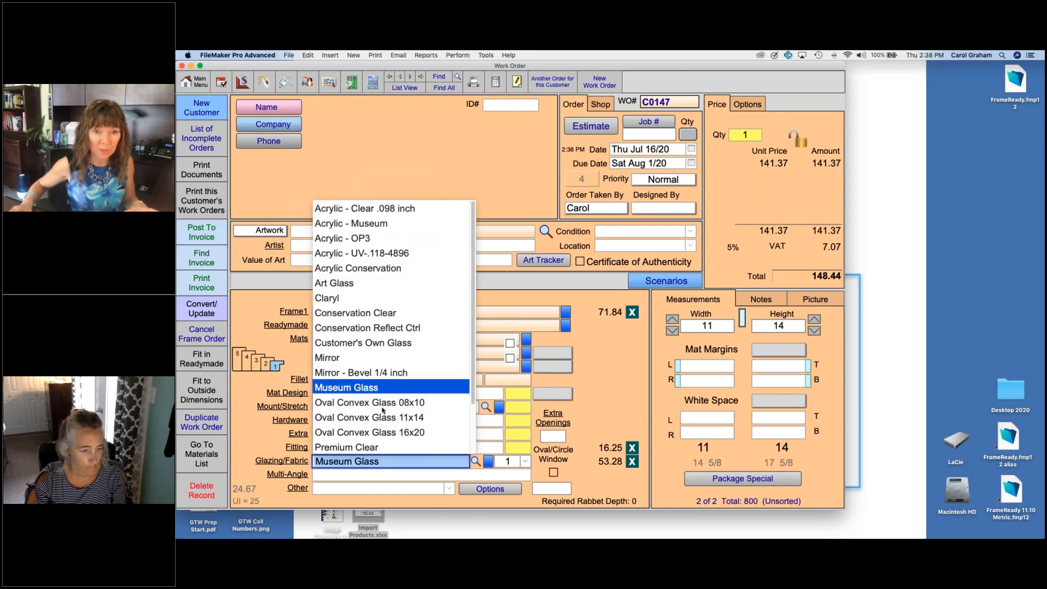
{"action": "left_click", "coordinate": [364, 447]}
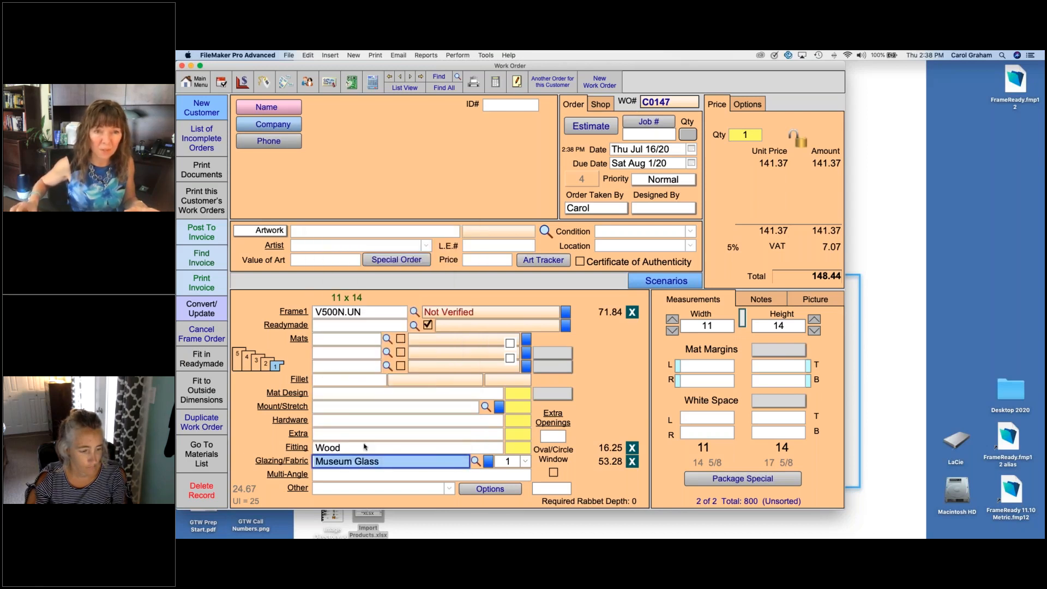
{"action": "key", "text": "Tab"}
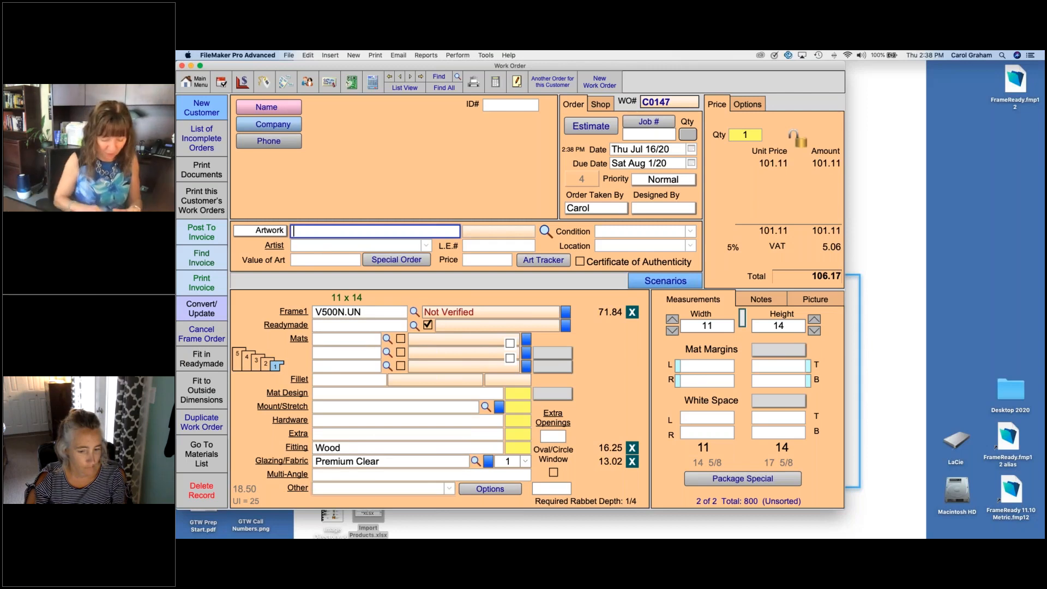
Step: Title the artwork "11x14 Oak wood" and try to convert the work order to a product
{"action": "type", "text": "11"}
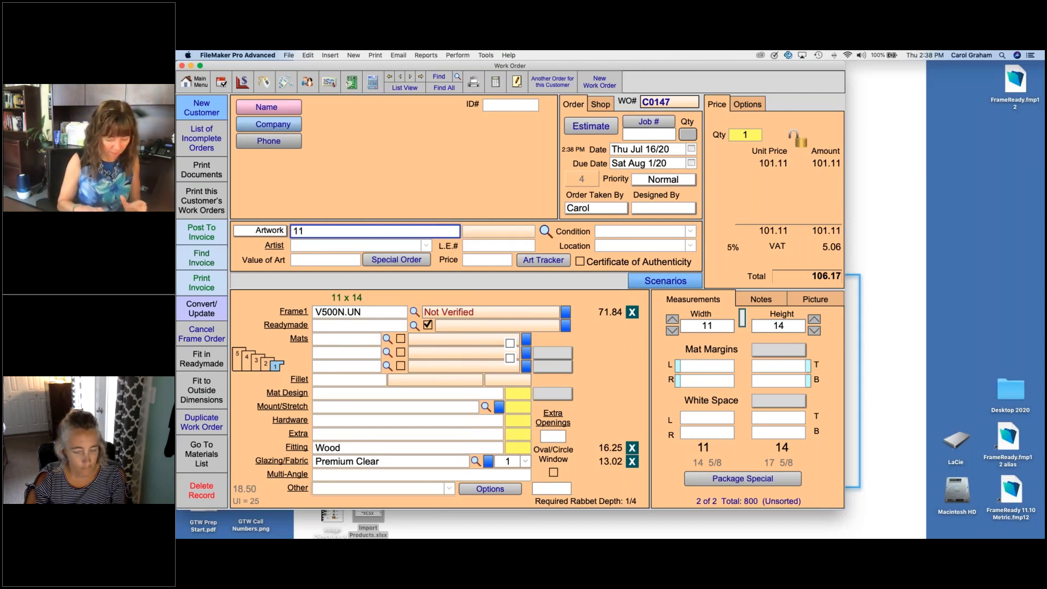
{"action": "type", "text": "x14 Oak"}
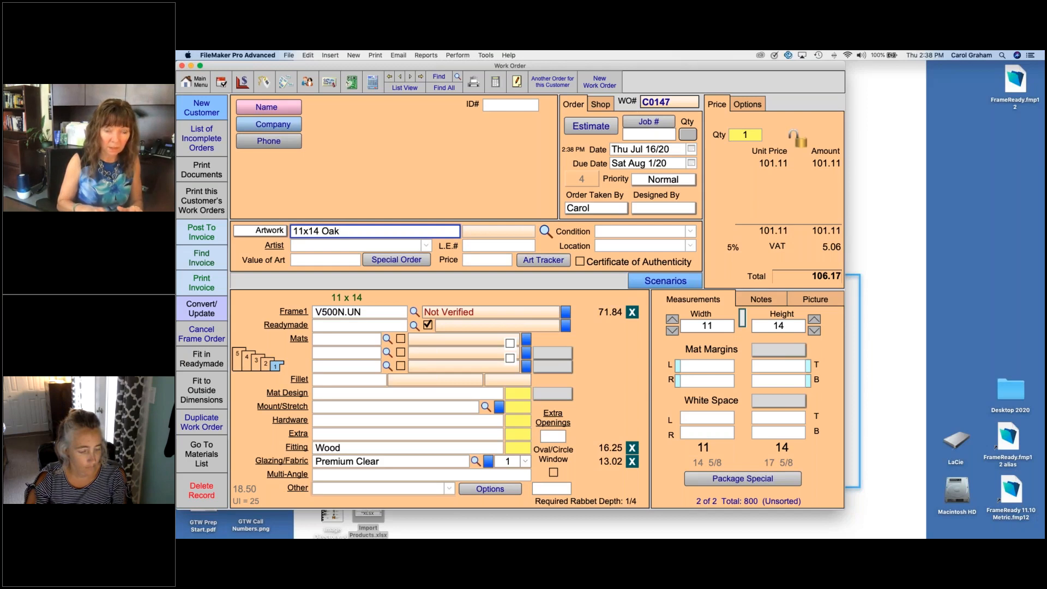
{"action": "type", "text": " wood"}
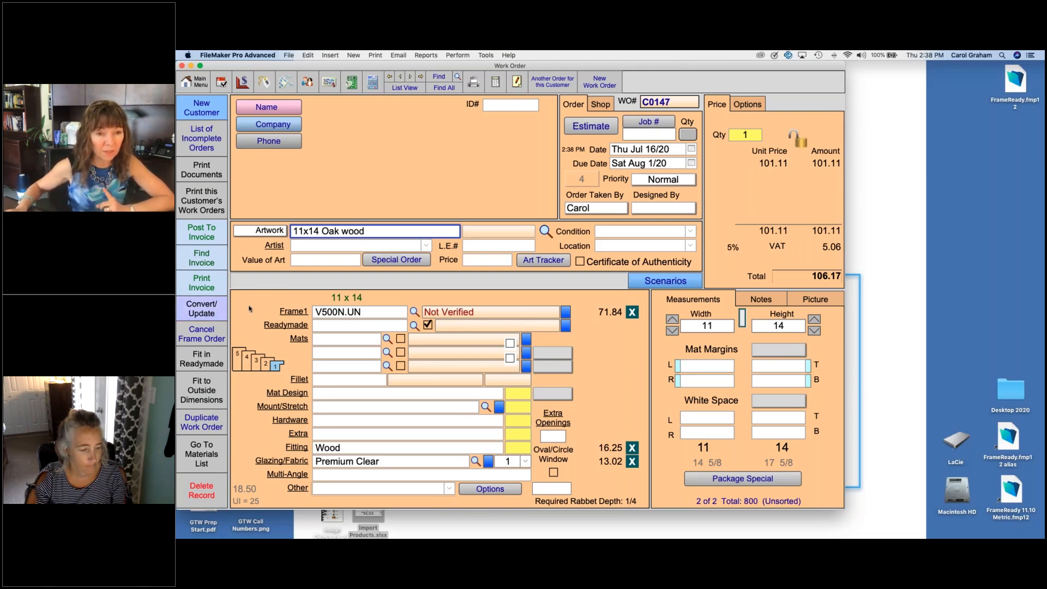
{"action": "left_click", "coordinate": [212, 312]}
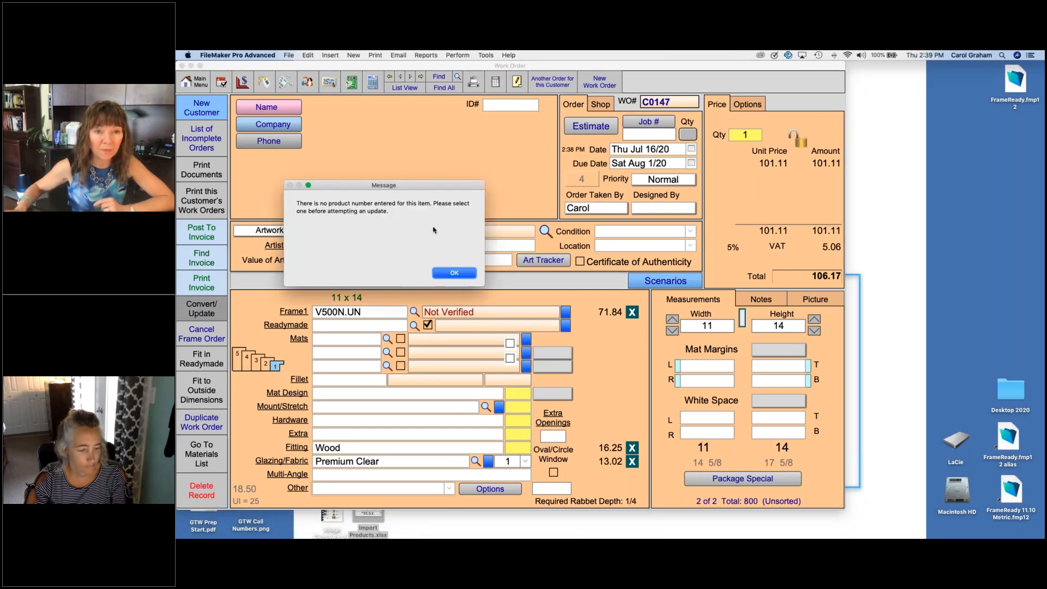
{"action": "left_click", "coordinate": [460, 274]}
Step: Clear the artwork title and convert the work order into a product item
{"action": "left_click", "coordinate": [389, 233]}
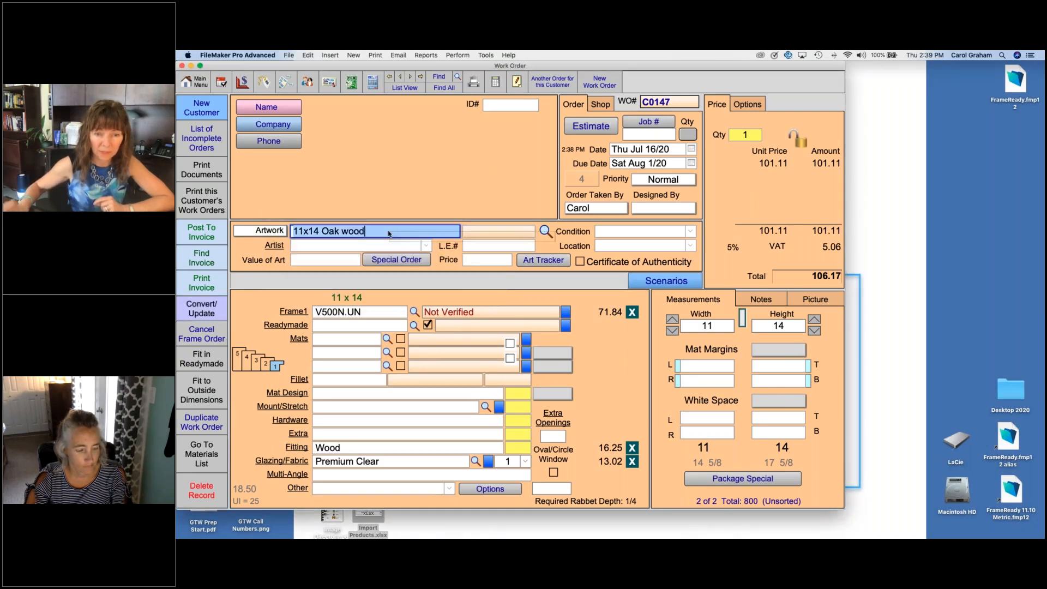
{"action": "key", "text": "BackSpace"}
{"action": "left_click", "coordinate": [356, 168]}
{"action": "left_click", "coordinate": [204, 311]}
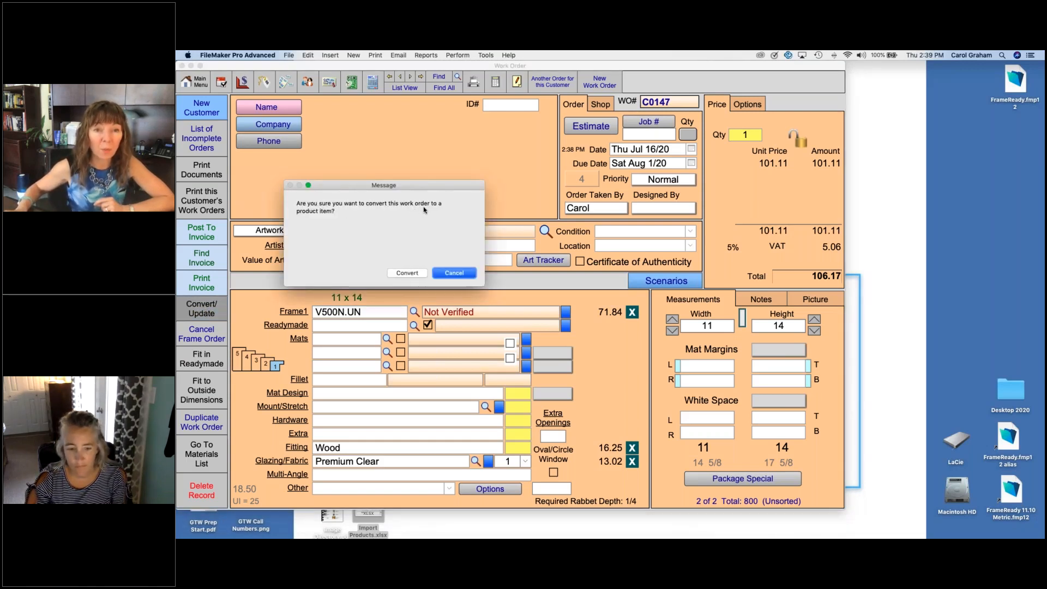
{"action": "left_click", "coordinate": [409, 273]}
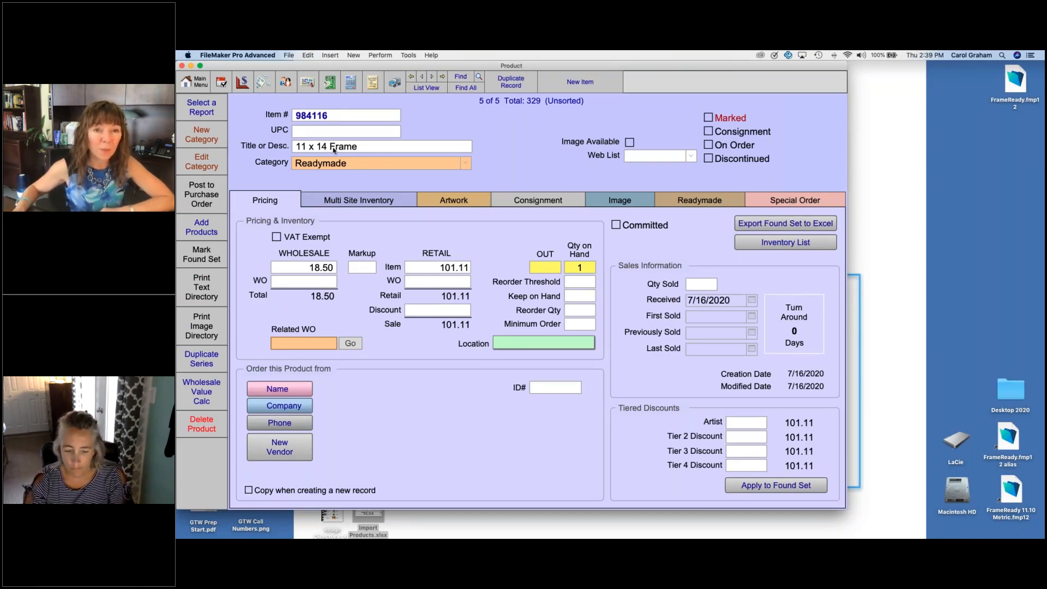
Step: Set the readymade frame's inside dimensions to 11 x 14 and return to its pricing details
{"action": "left_click", "coordinate": [699, 202]}
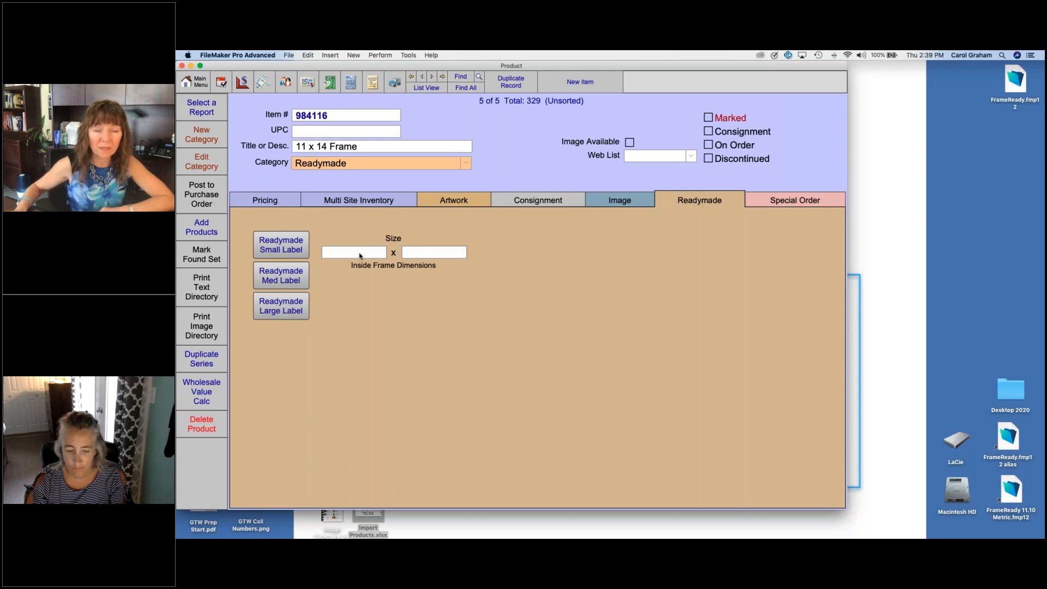
{"action": "left_click", "coordinate": [360, 256]}
{"action": "type", "text": "11"}
{"action": "key", "text": "Tab"}
{"action": "type", "text": "14"}
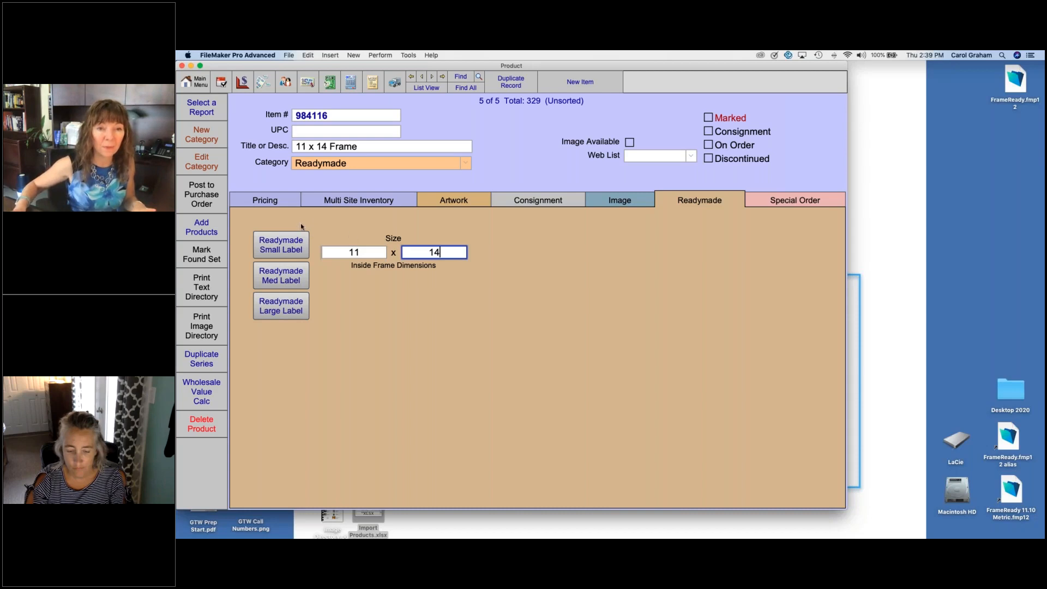
{"action": "left_click", "coordinate": [274, 206]}
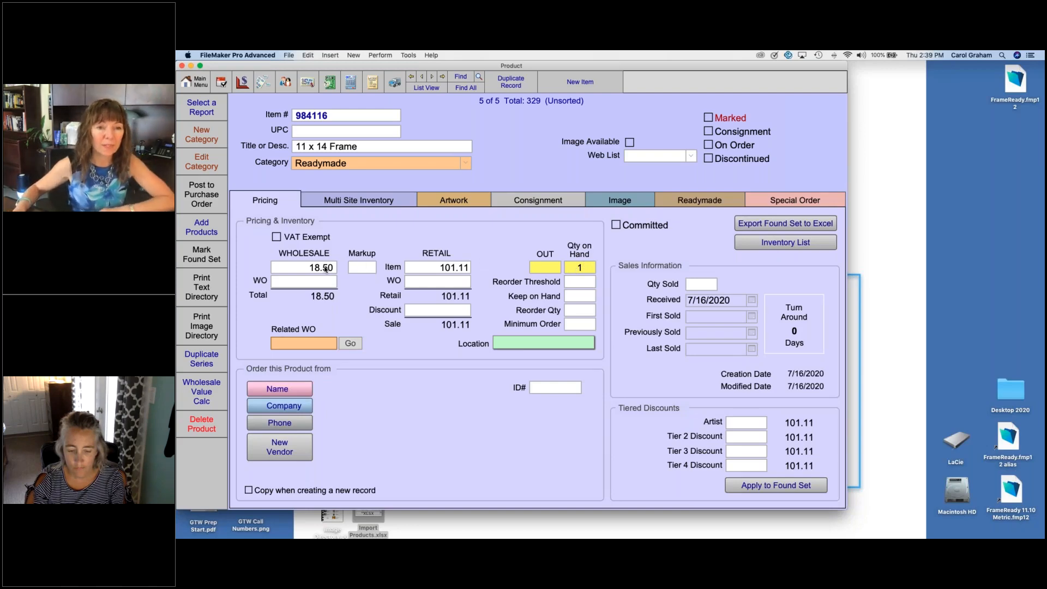
{"action": "left_click", "coordinate": [373, 82]}
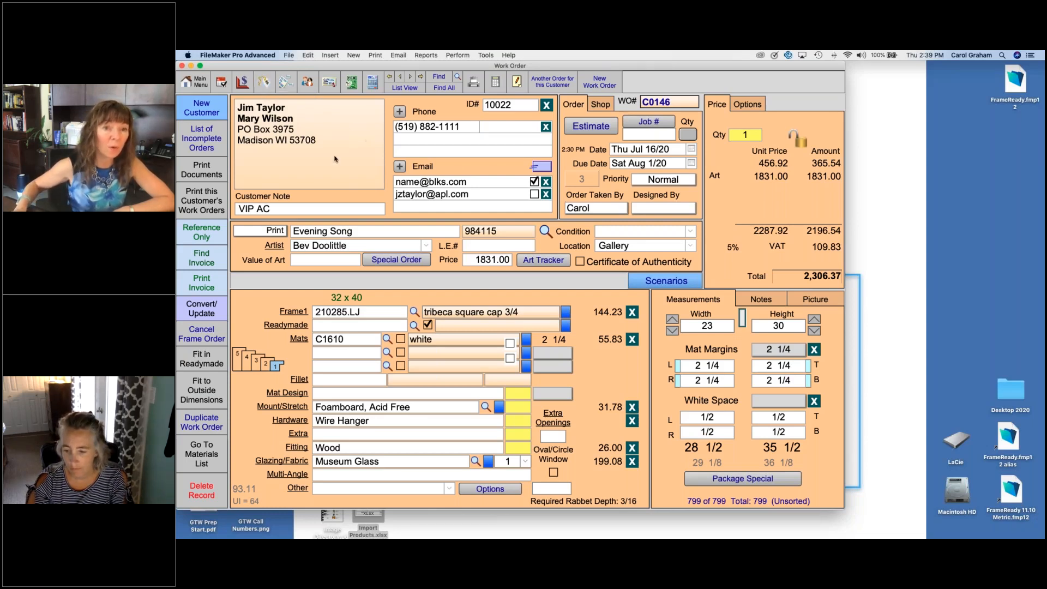
{"action": "left_click", "coordinate": [264, 83]}
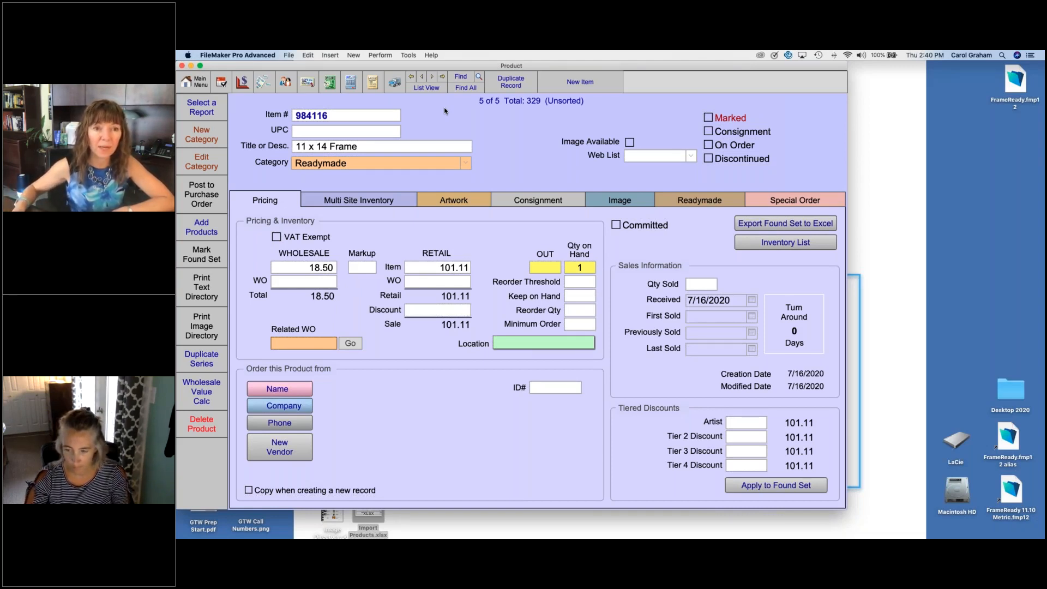
Step: Find the marked products and exclude Sunflower in Rodney from the found set by unmarking it
{"action": "left_click", "coordinate": [461, 77]}
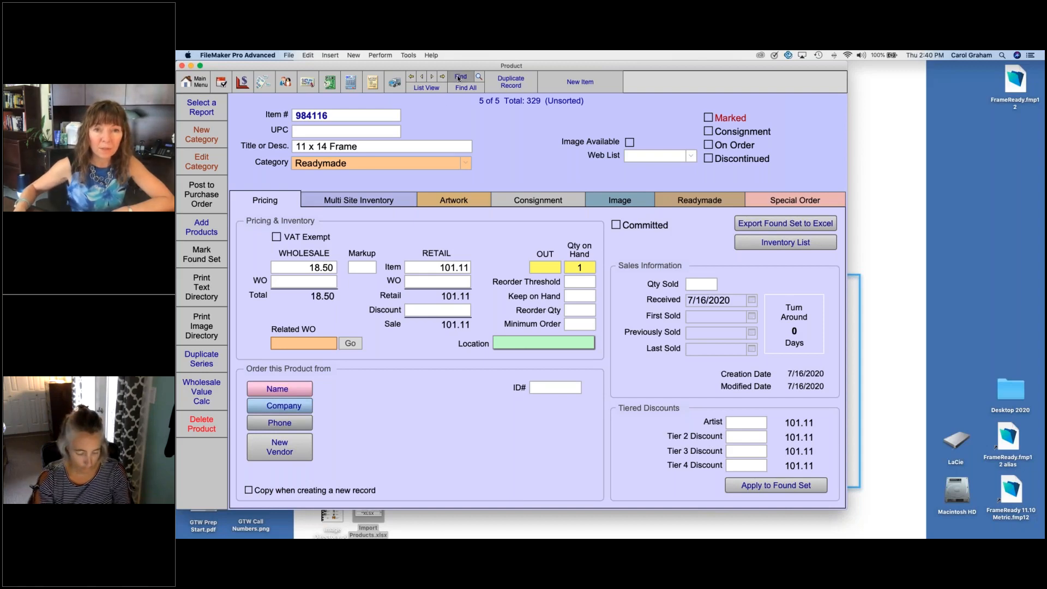
{"action": "left_click", "coordinate": [689, 127]}
{"action": "left_click", "coordinate": [649, 130]}
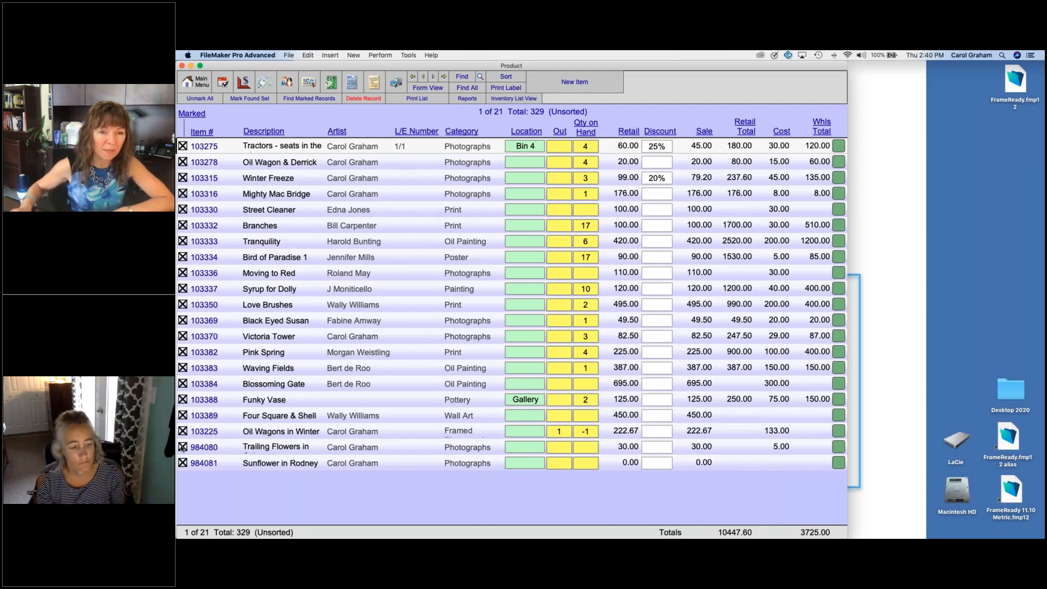
{"action": "left_click", "coordinate": [183, 463]}
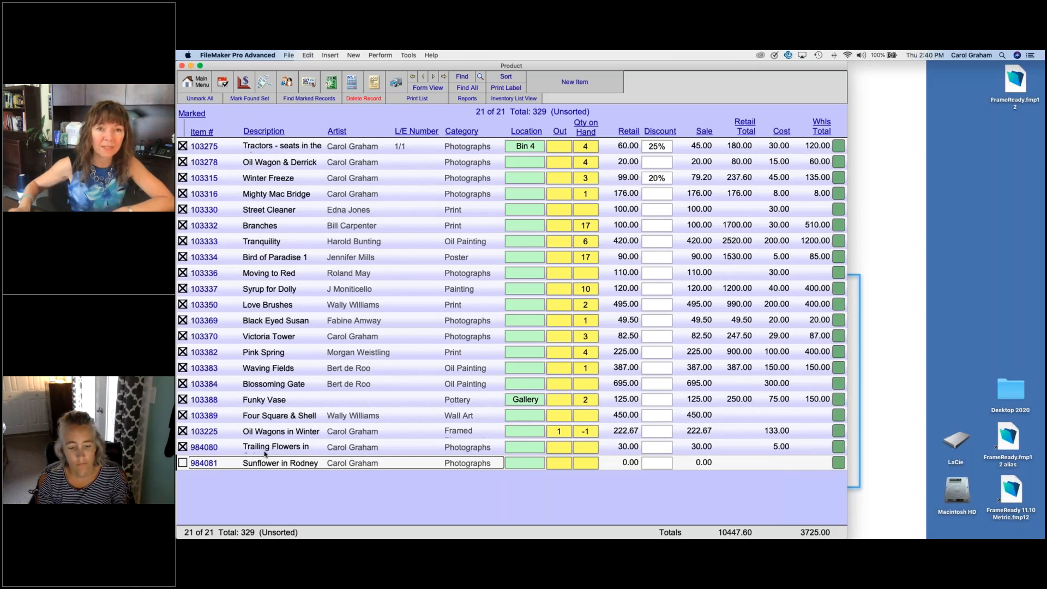
{"action": "left_click", "coordinate": [309, 98]}
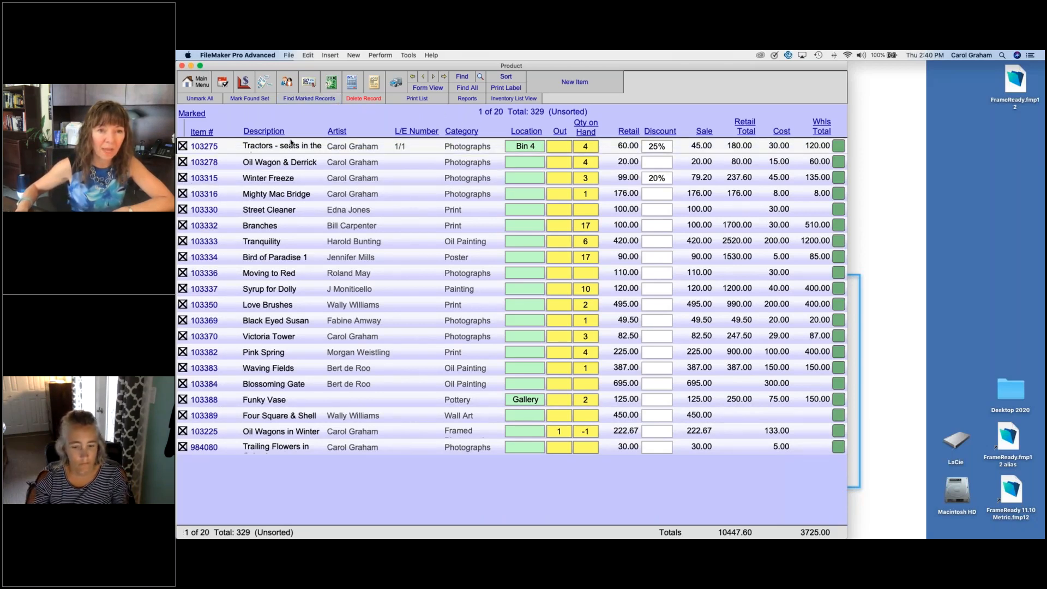
Step: Generate a text directory of only the found set of marked products, sorted by item number
{"action": "left_click", "coordinate": [299, 146]}
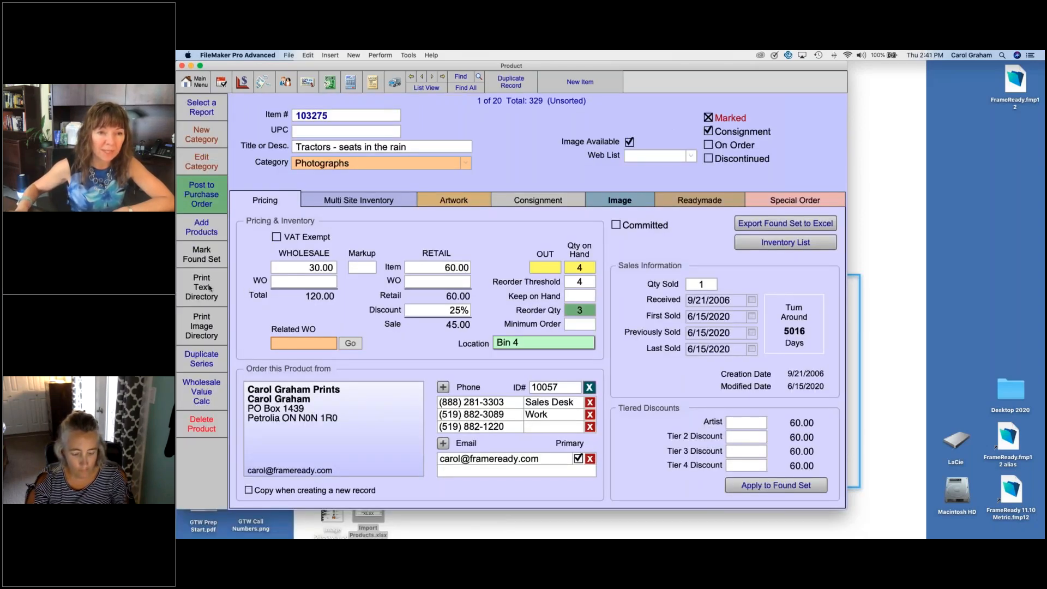
{"action": "left_click", "coordinate": [207, 287]}
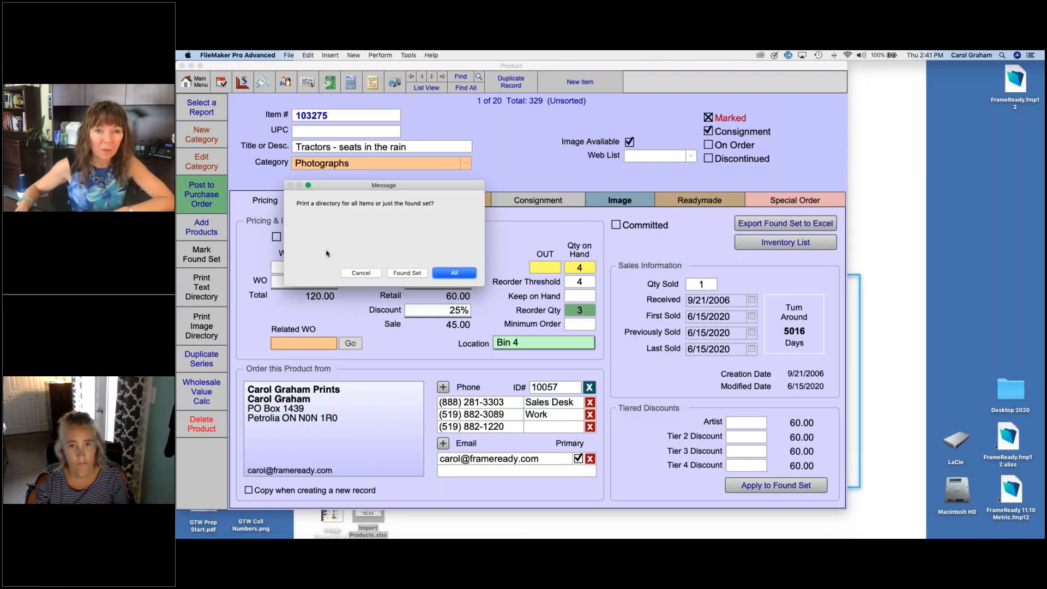
{"action": "left_click", "coordinate": [406, 272]}
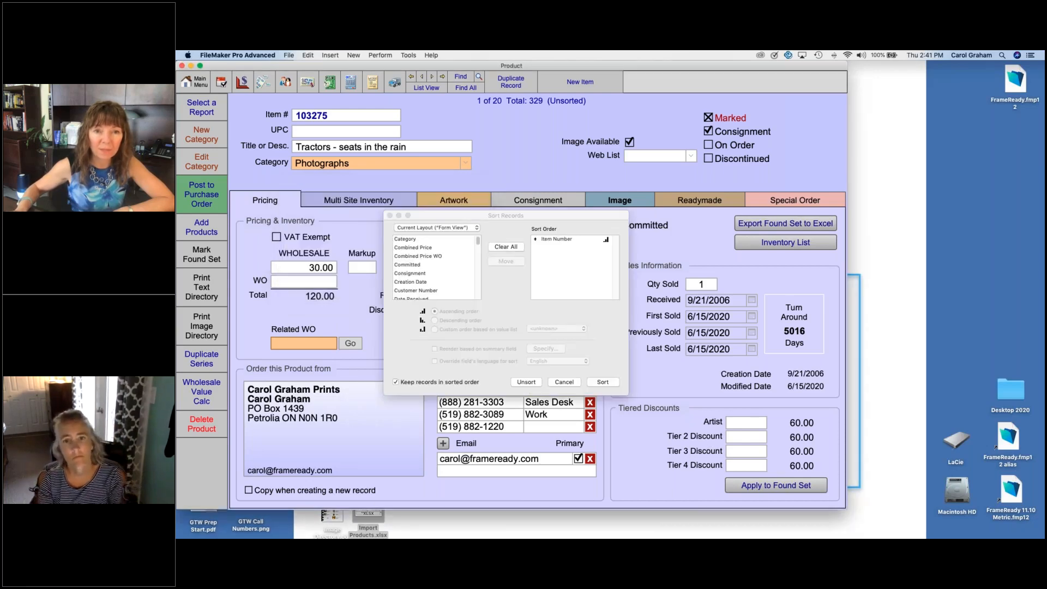
{"action": "left_click", "coordinate": [600, 382]}
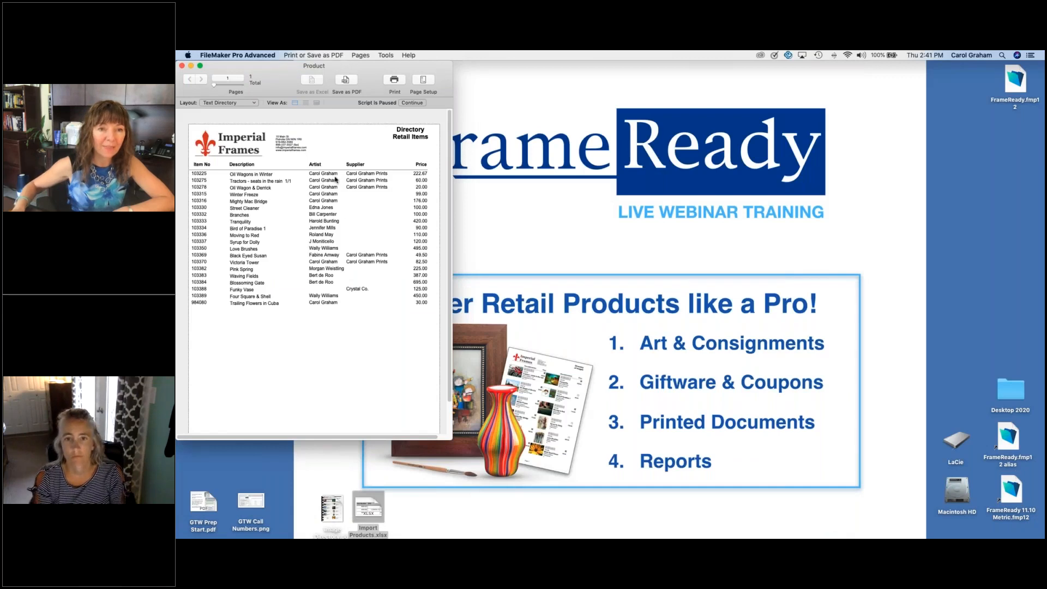
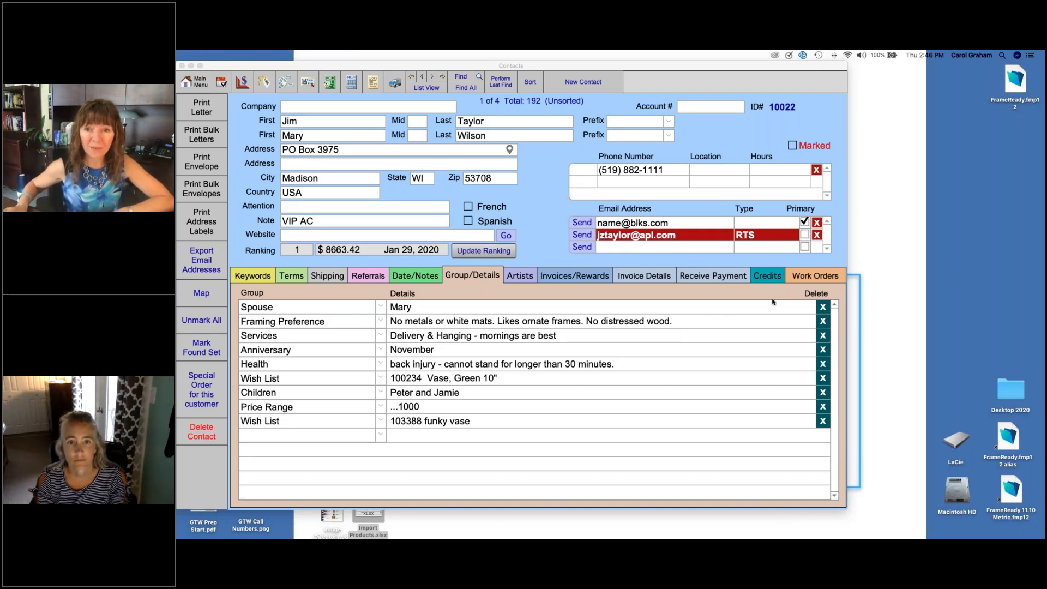
Step: Switch from the contact record to the product records and find all products in the L/E Print category
{"action": "left_click", "coordinate": [565, 266]}
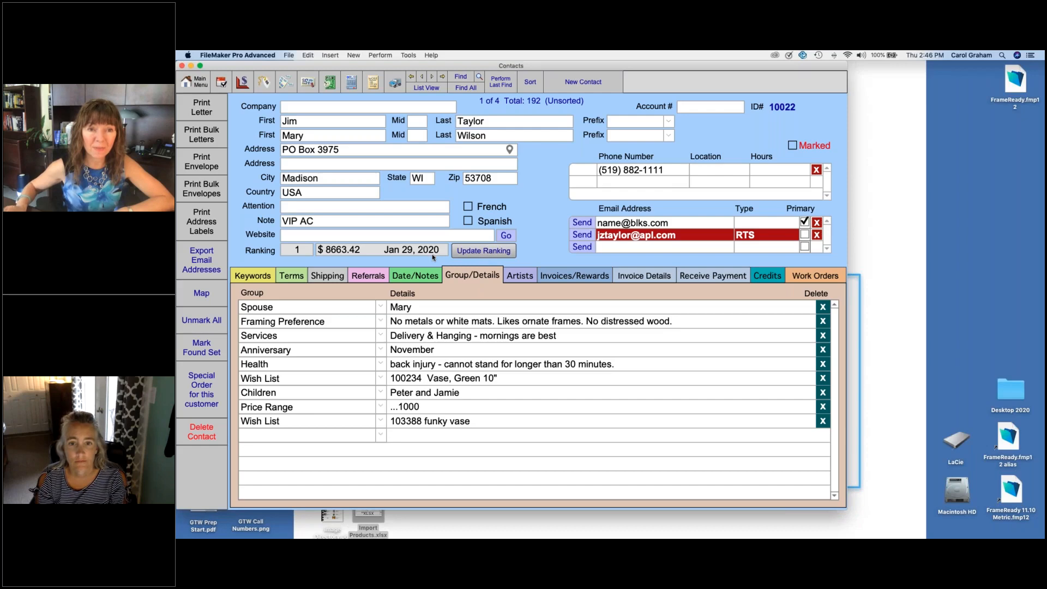
{"action": "left_click", "coordinate": [263, 82]}
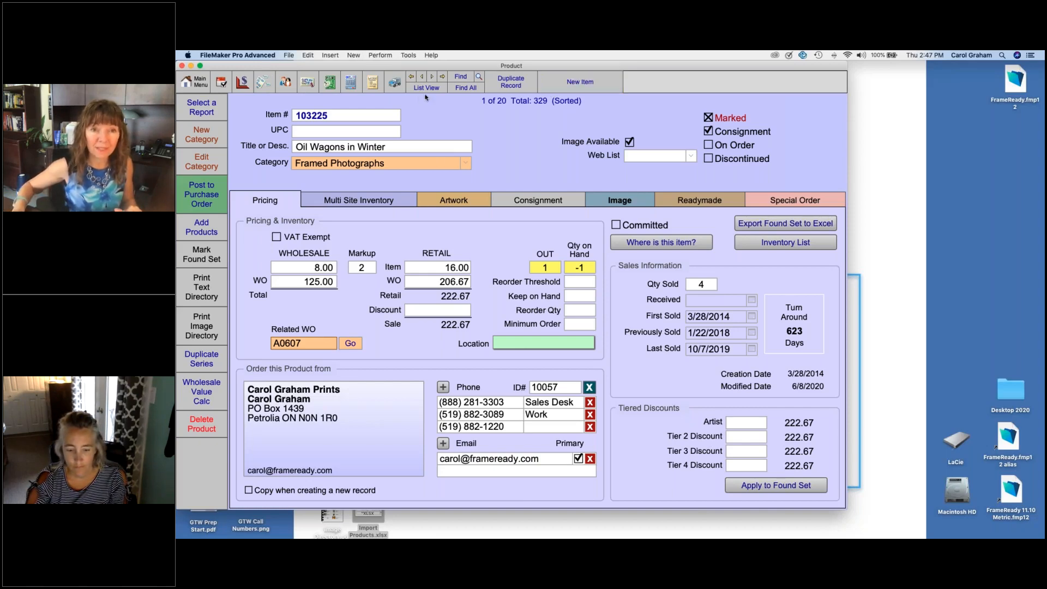
{"action": "left_click", "coordinate": [461, 77]}
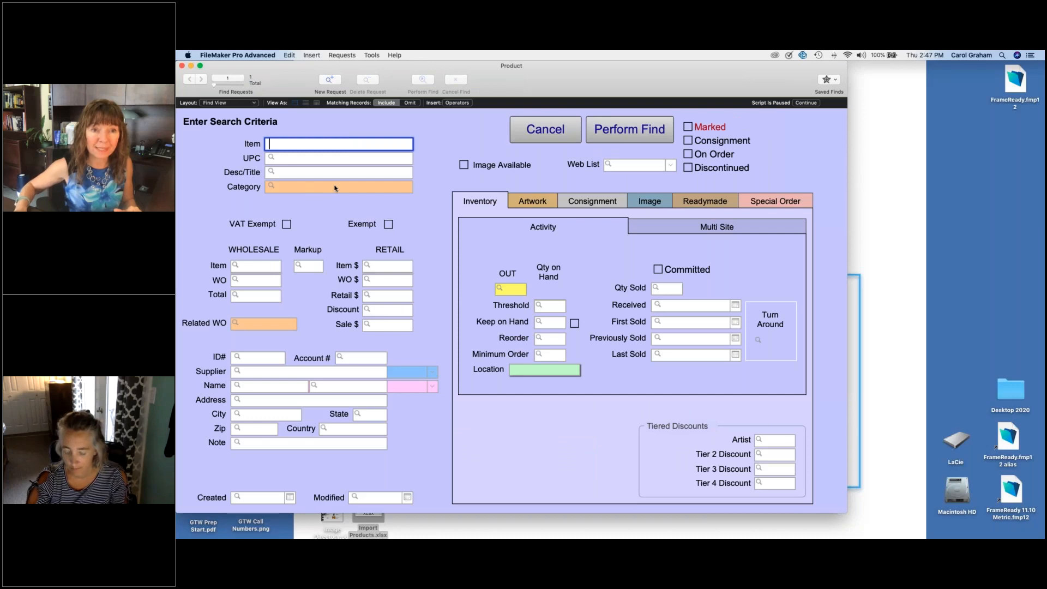
{"action": "left_click", "coordinate": [335, 188]}
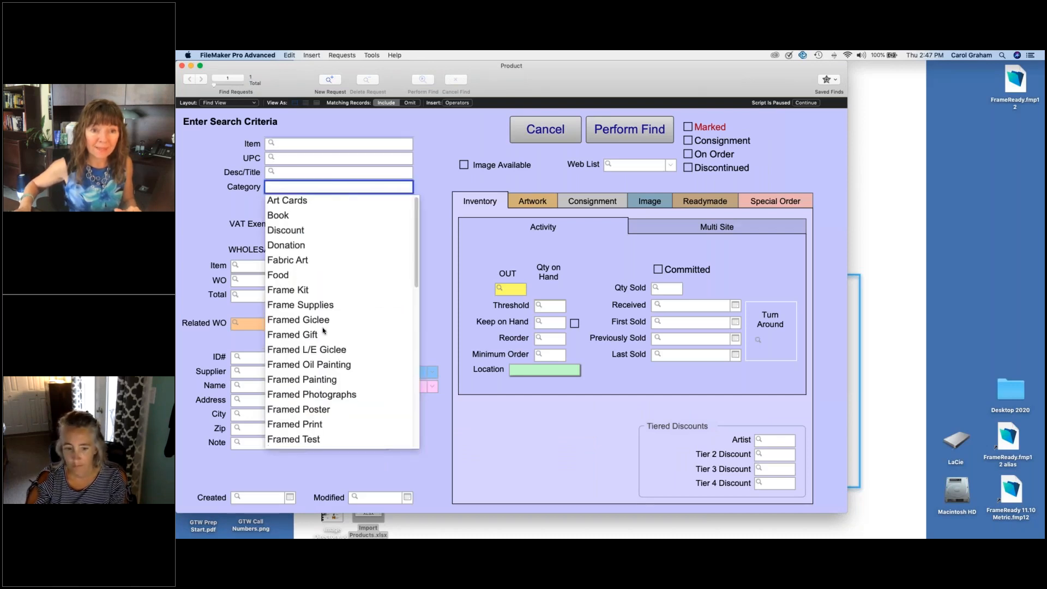
{"action": "scroll", "coordinate": [324, 331], "scroll_direction": "down", "scroll_amount": 5}
{"action": "left_click", "coordinate": [329, 355]}
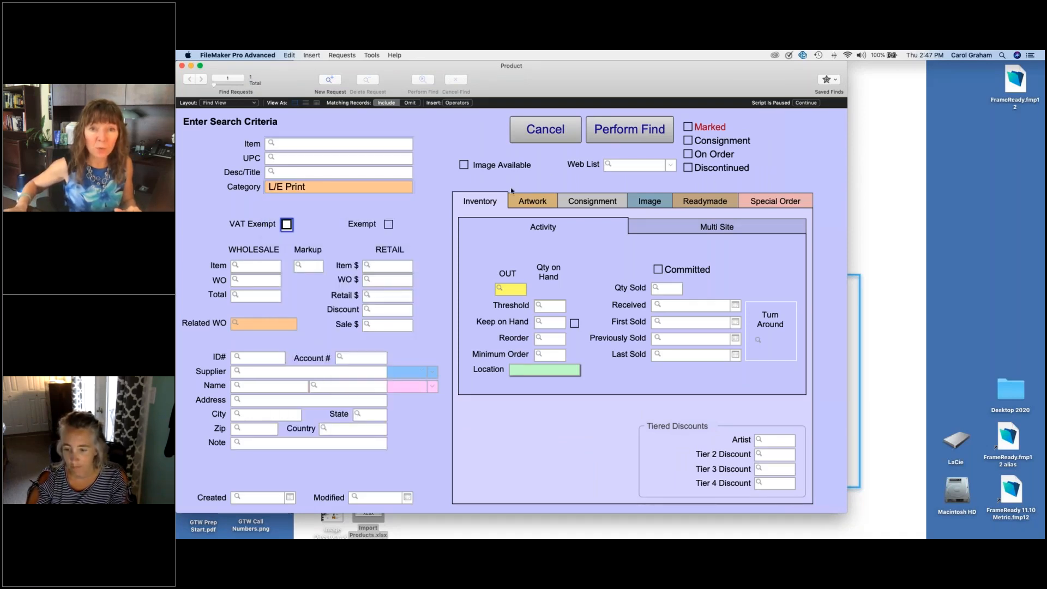
{"action": "left_click", "coordinate": [617, 144]}
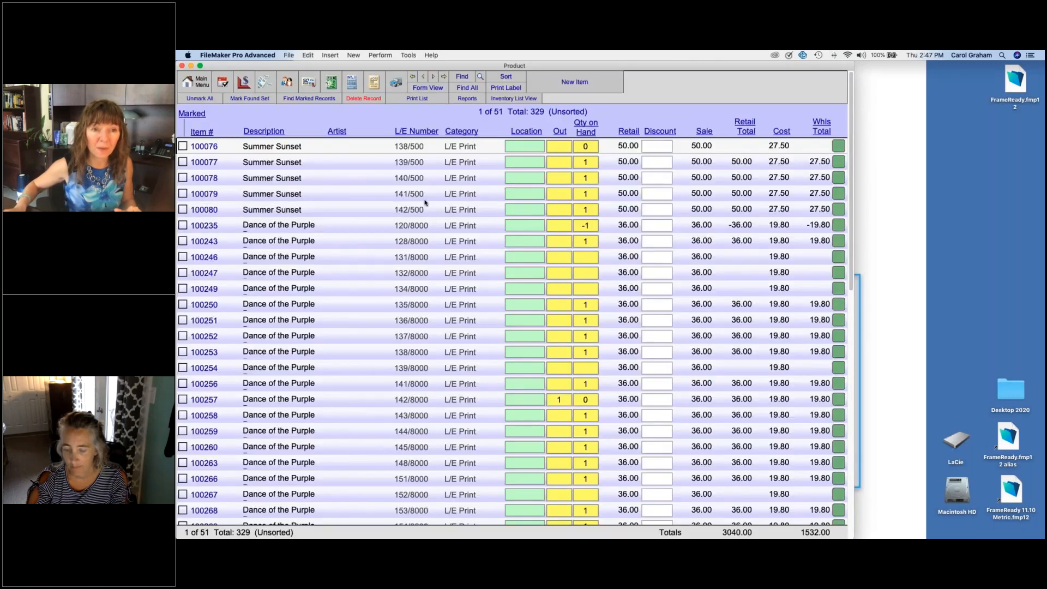
Step: Start duplicating the series of the Summer Sunset 142/500 print and fill in its missing artist from the existing artist list
{"action": "left_click", "coordinate": [414, 213]}
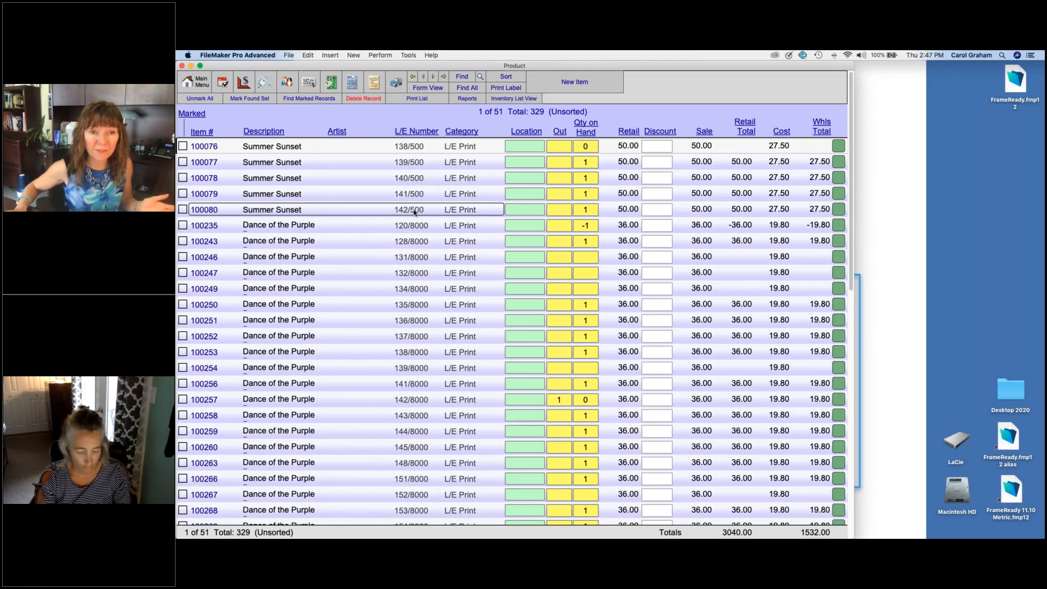
{"action": "left_click", "coordinate": [414, 212]}
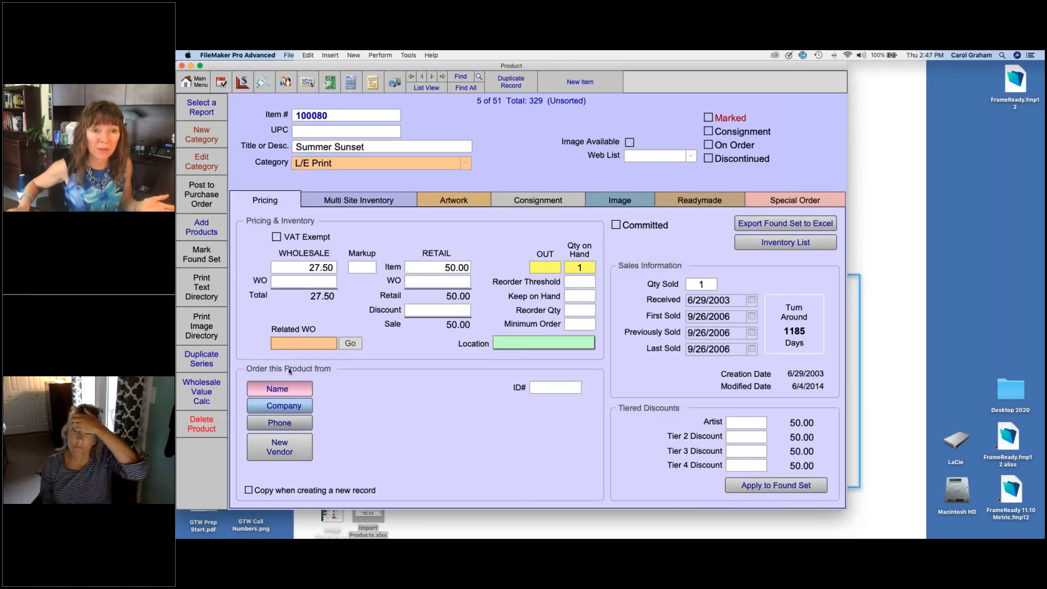
{"action": "left_click", "coordinate": [205, 362]}
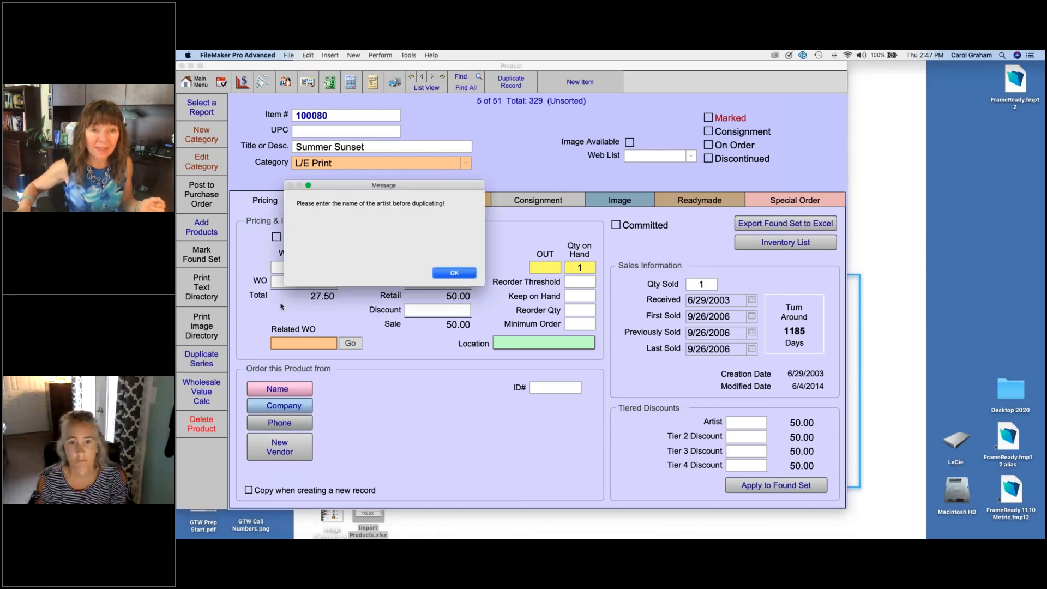
{"action": "left_click", "coordinate": [444, 273]}
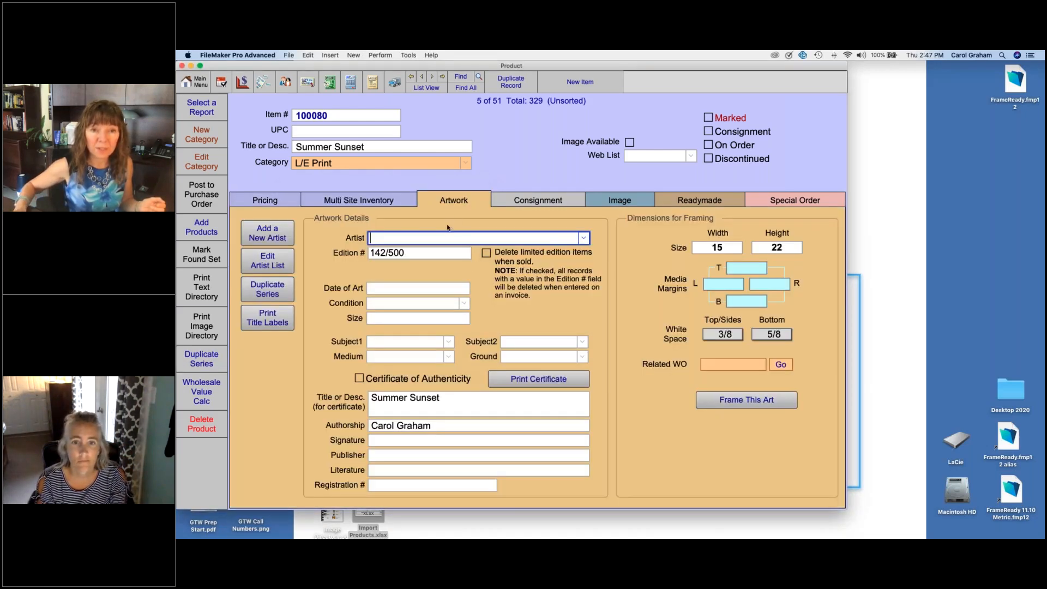
{"action": "left_click", "coordinate": [584, 238]}
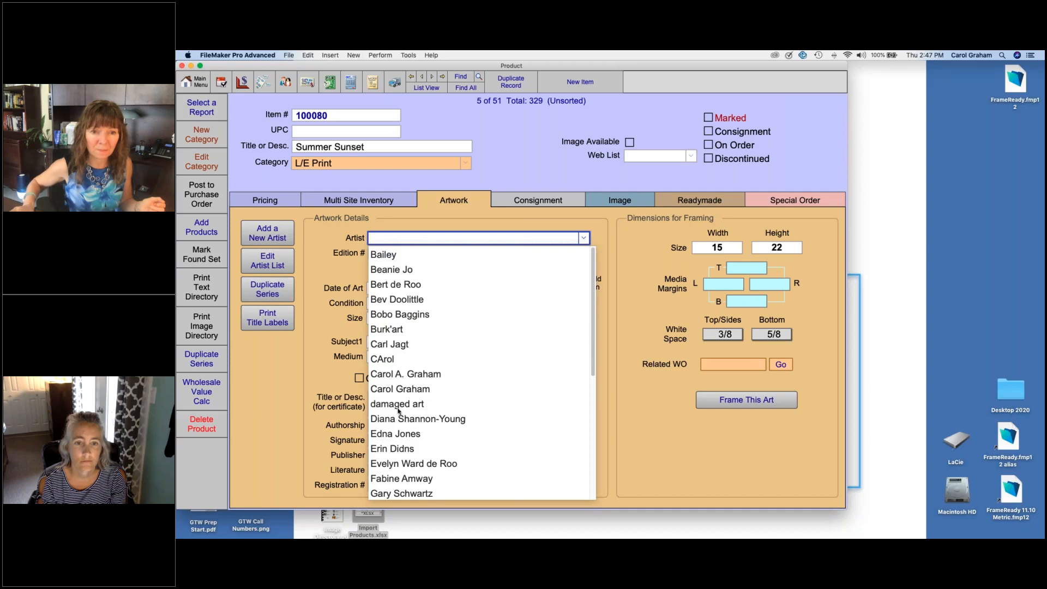
{"action": "left_click", "coordinate": [400, 435]}
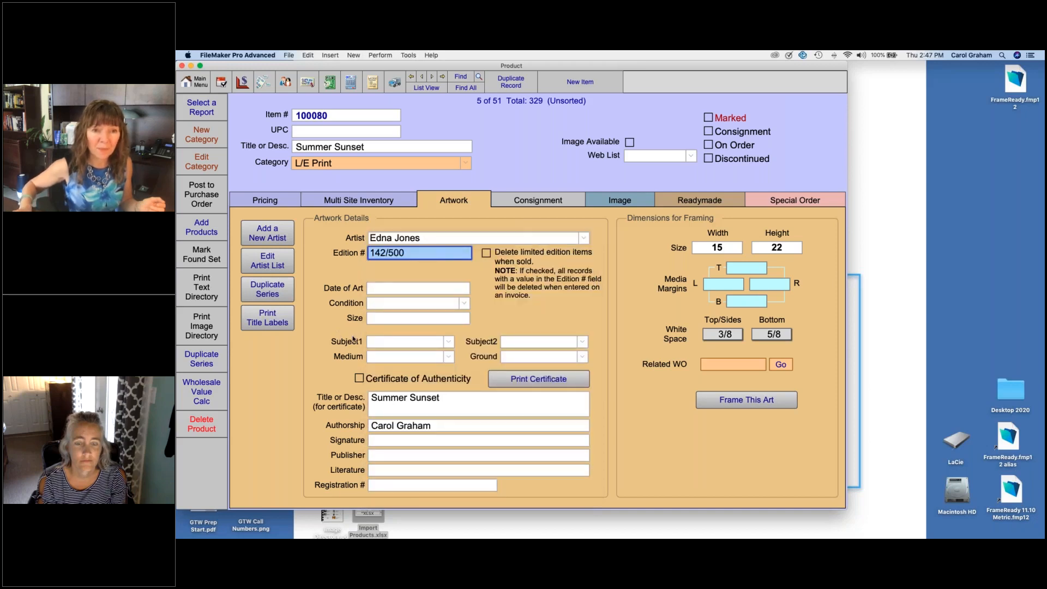
Step: Restart the series duplication and assign ABC Art Supply as the supplier of the Summer Sunset print
{"action": "left_click", "coordinate": [203, 358]}
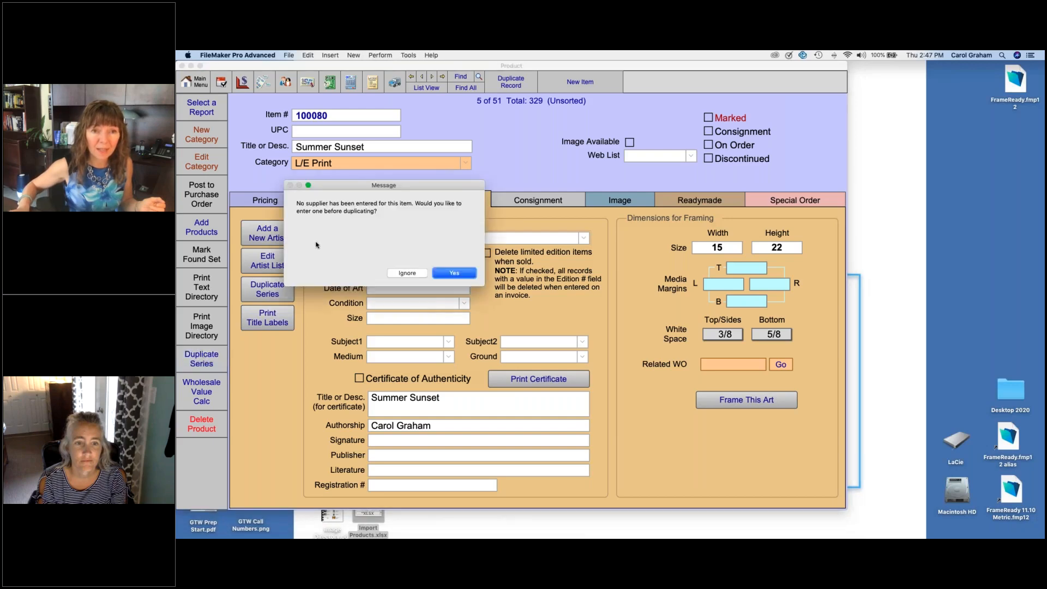
{"action": "left_click", "coordinate": [452, 273]}
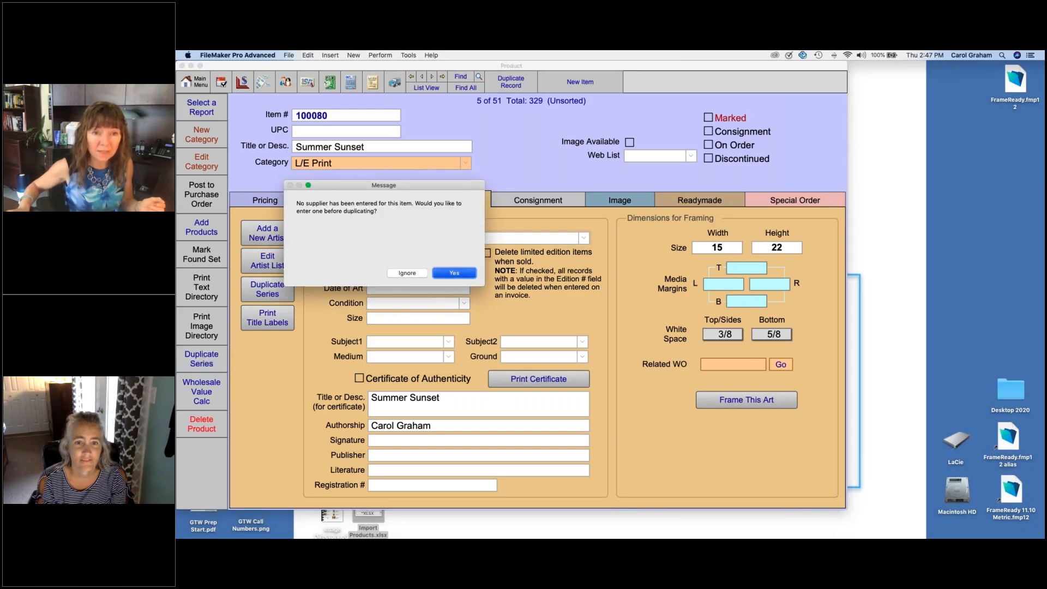
{"action": "left_click", "coordinate": [301, 404]}
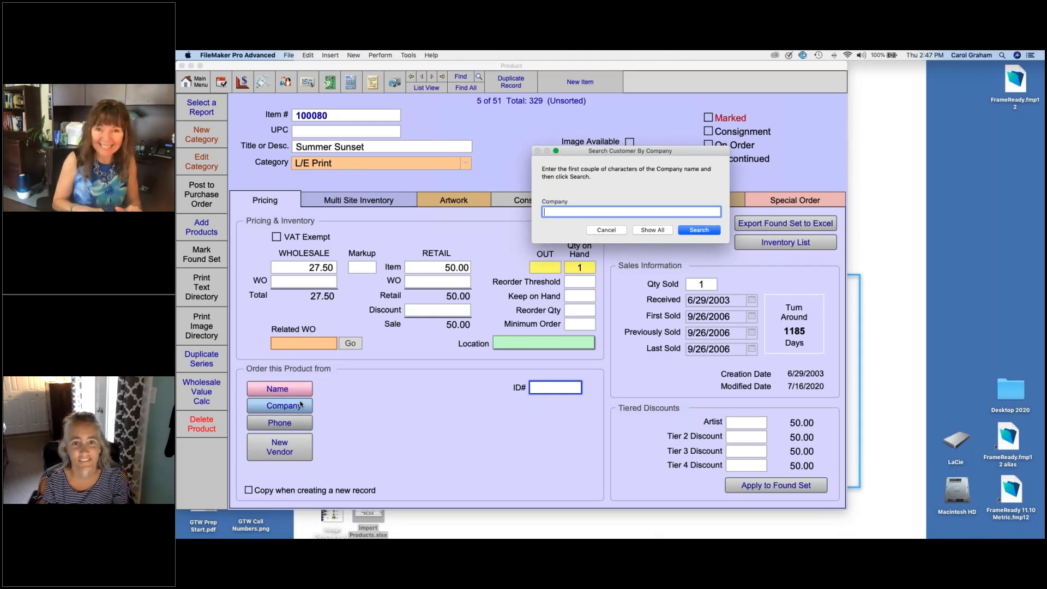
{"action": "key", "text": "Return"}
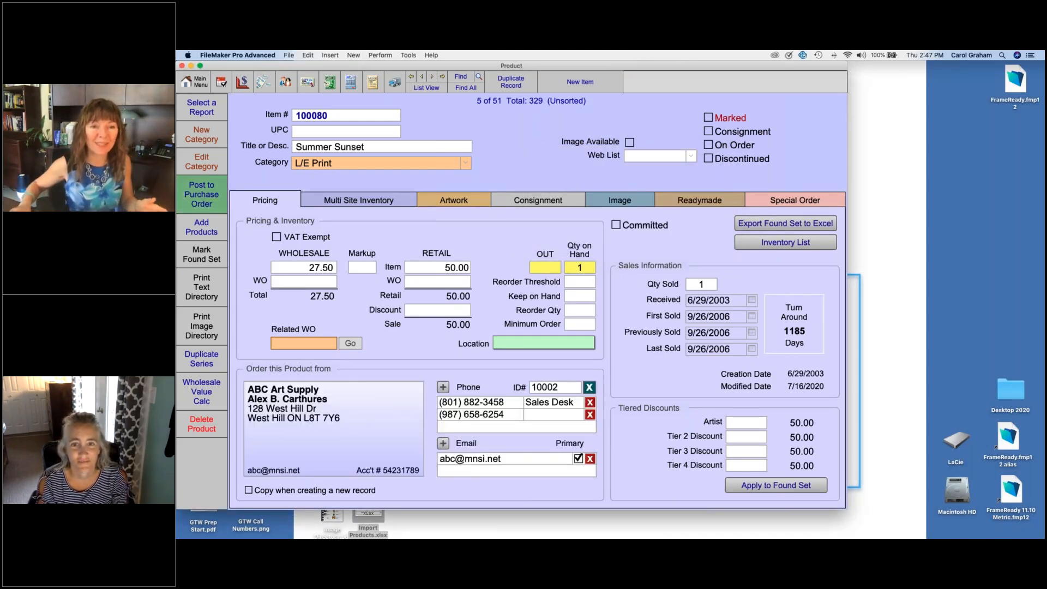
Step: Duplicate the Summer Sunset print series up to number 150 of 500 and open the new 143/500 record
{"action": "left_click", "coordinate": [208, 355]}
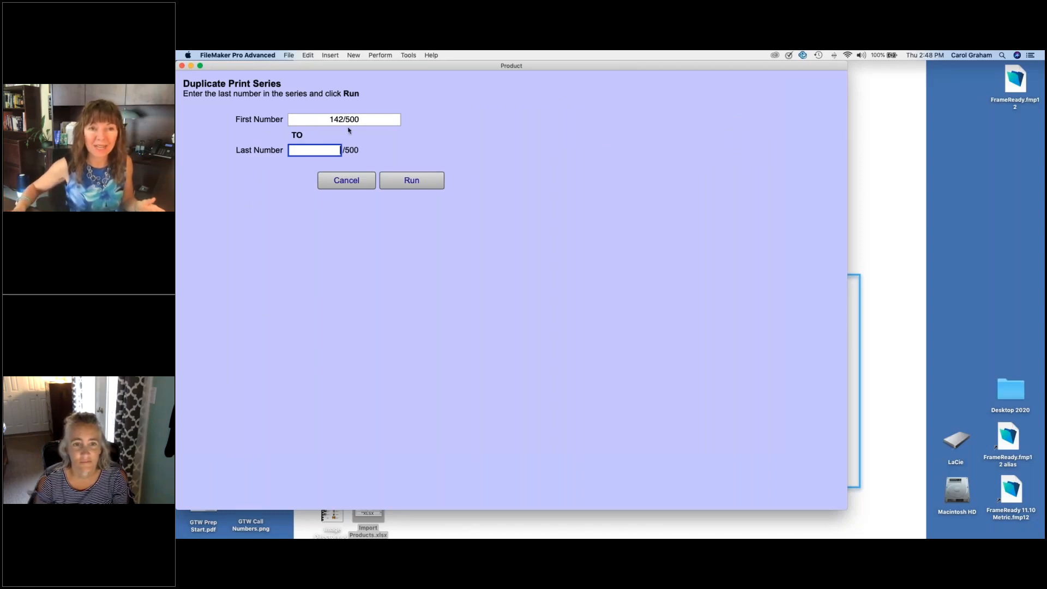
{"action": "type", "text": "150"}
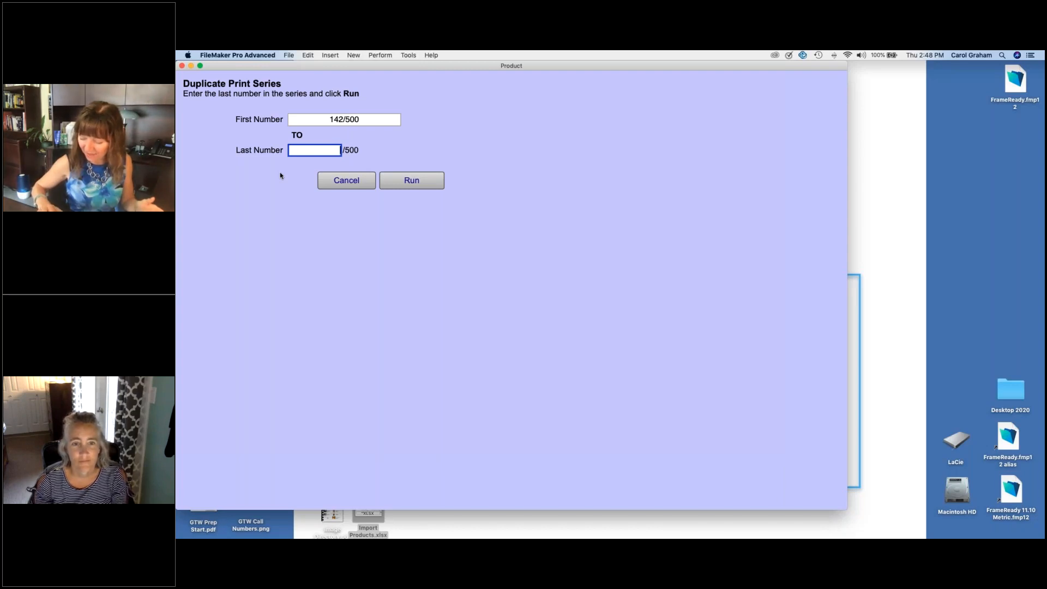
{"action": "left_click", "coordinate": [270, 196]}
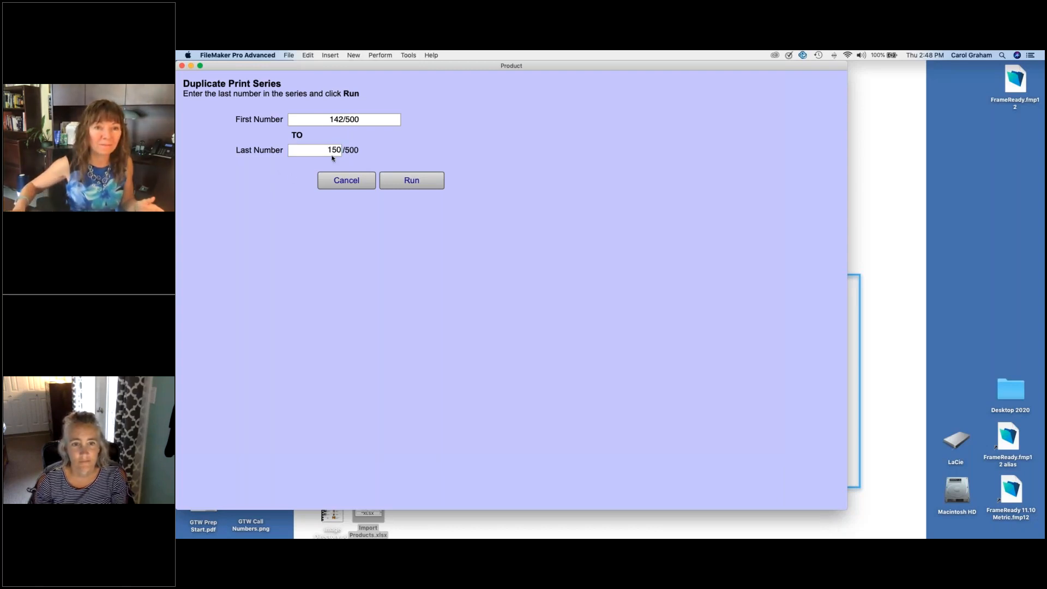
{"action": "left_click", "coordinate": [428, 180]}
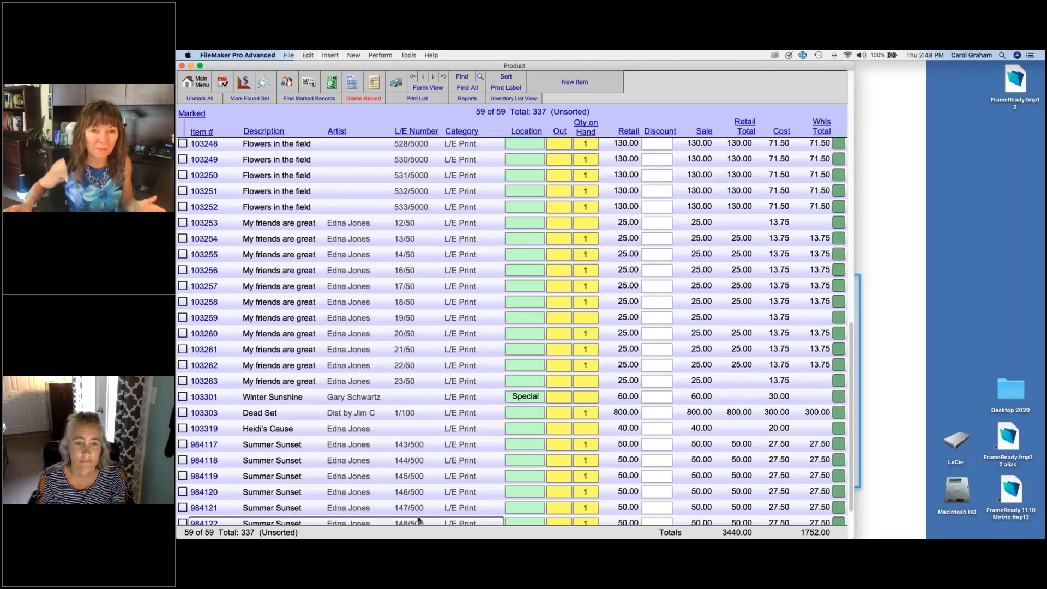
{"action": "left_click", "coordinate": [364, 442]}
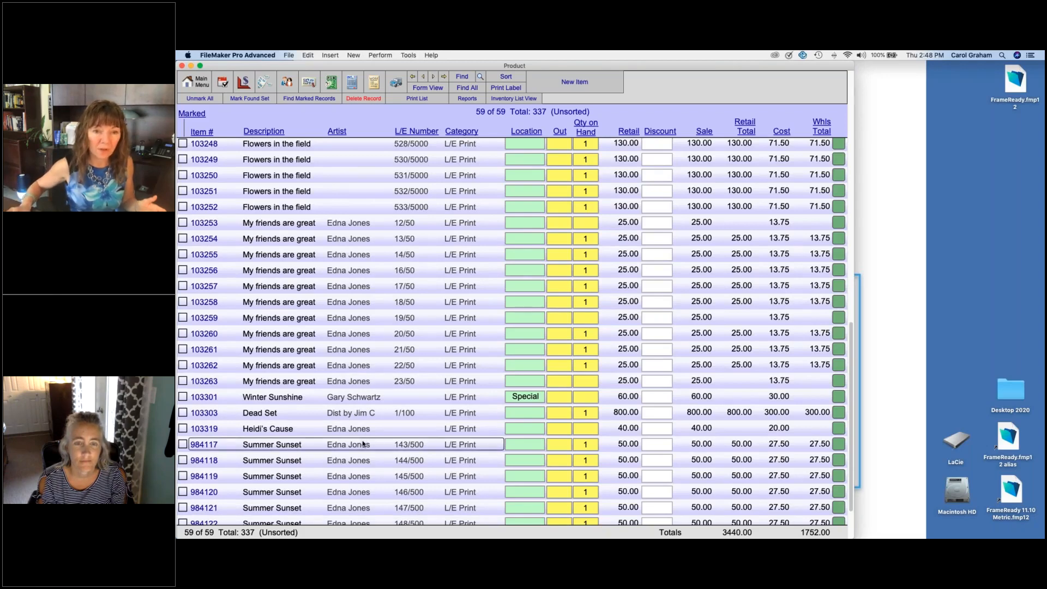
{"action": "left_click", "coordinate": [363, 444]}
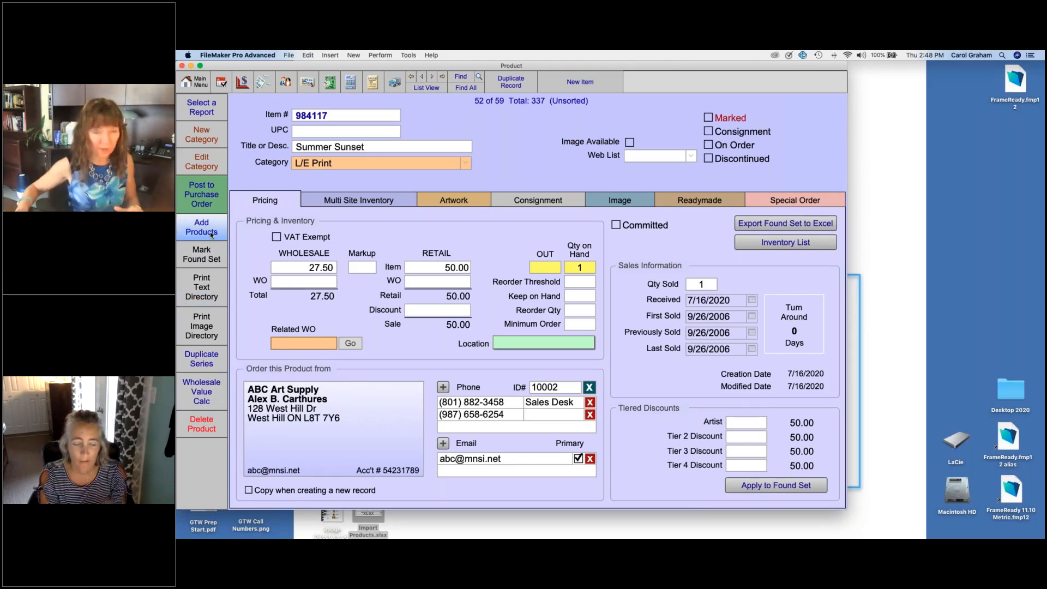
Step: Duplicate the Blue Vase pottery record from the full product list and retitle the copy Red Vase
{"action": "left_click", "coordinate": [456, 88]}
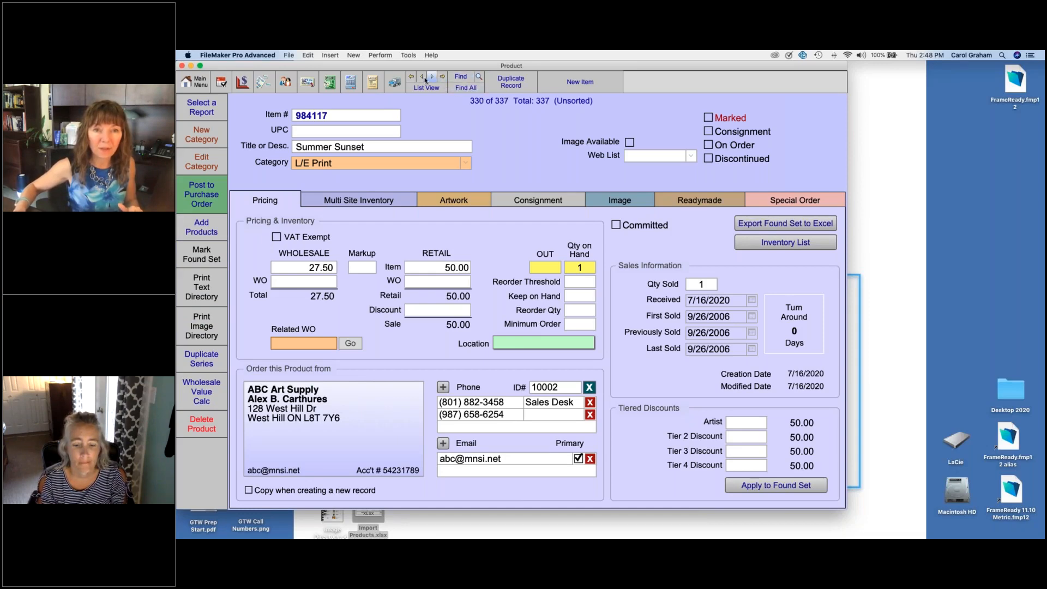
{"action": "left_click", "coordinate": [426, 88]}
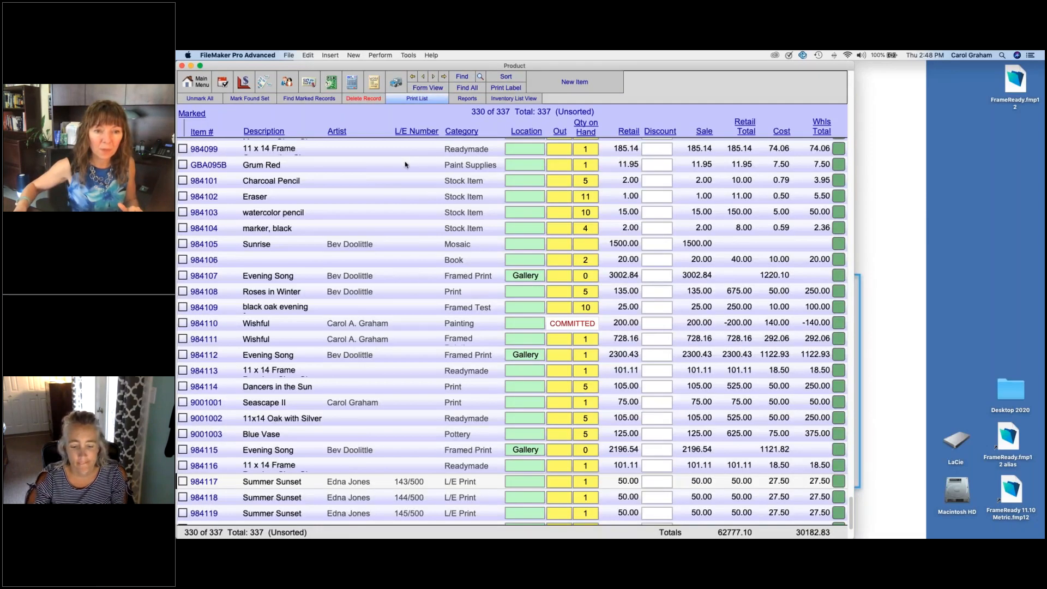
{"action": "left_click", "coordinate": [348, 433]}
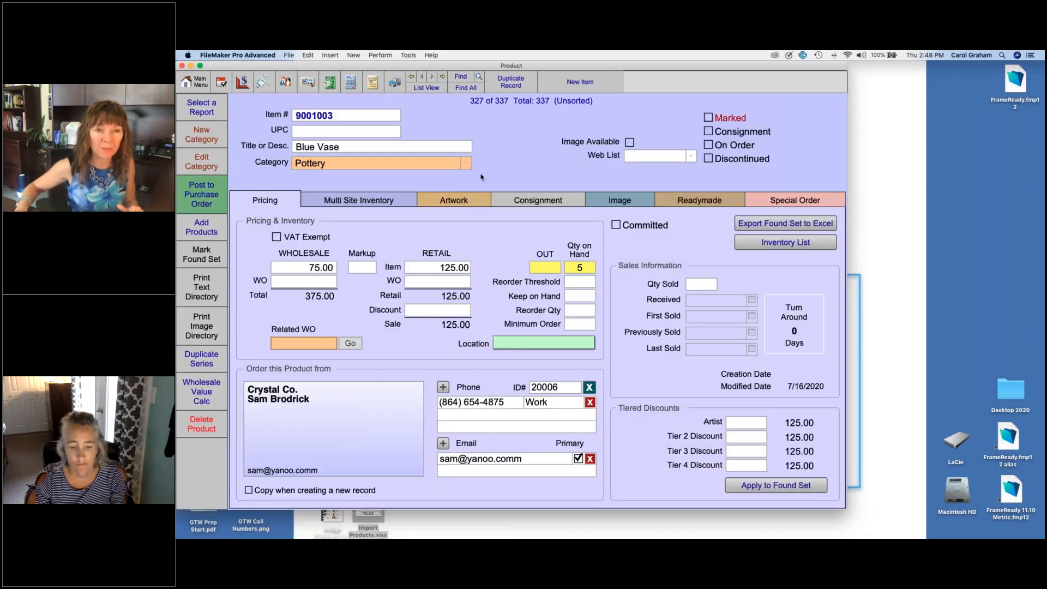
{"action": "left_click", "coordinate": [509, 83]}
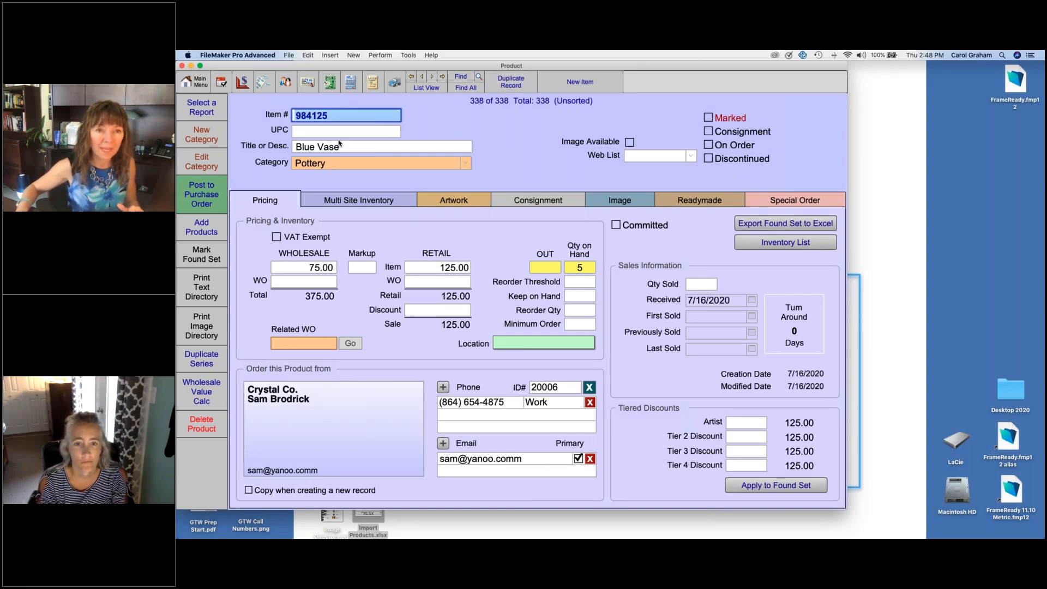
{"action": "double_click", "coordinate": [302, 149]}
{"action": "type", "text": "Re"}
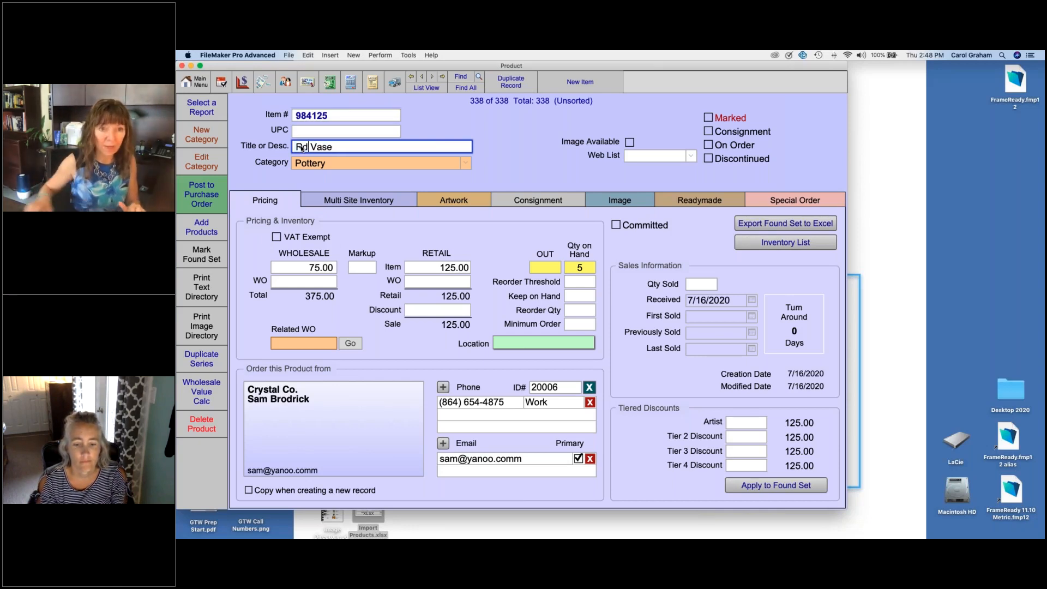
{"action": "type", "text": "d"}
{"action": "left_click", "coordinate": [492, 159]}
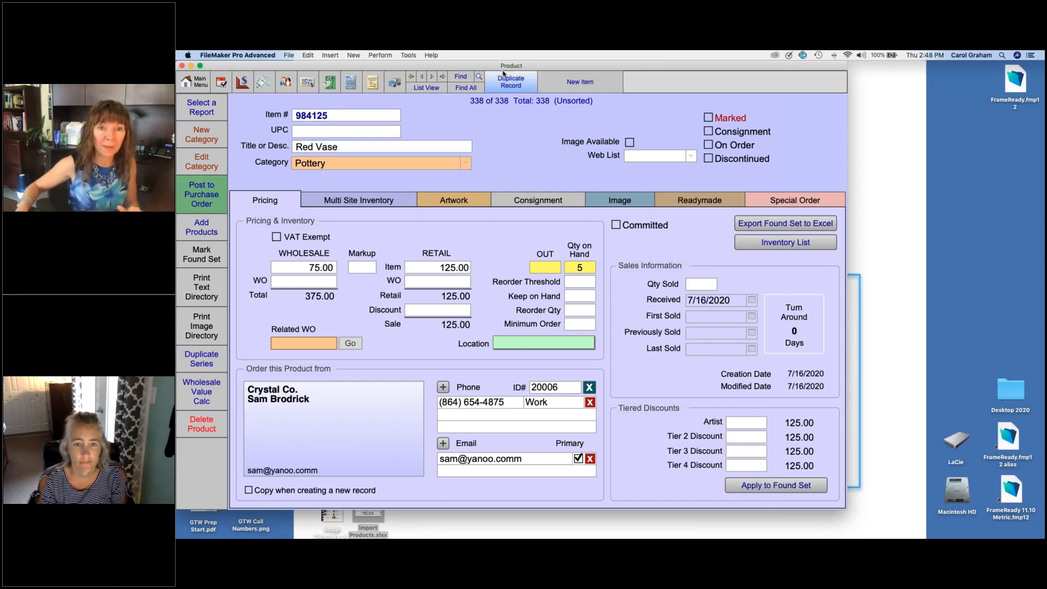
Step: Duplicate the Red Vase record and retitle the new copy Green Vase
{"action": "left_click", "coordinate": [509, 82]}
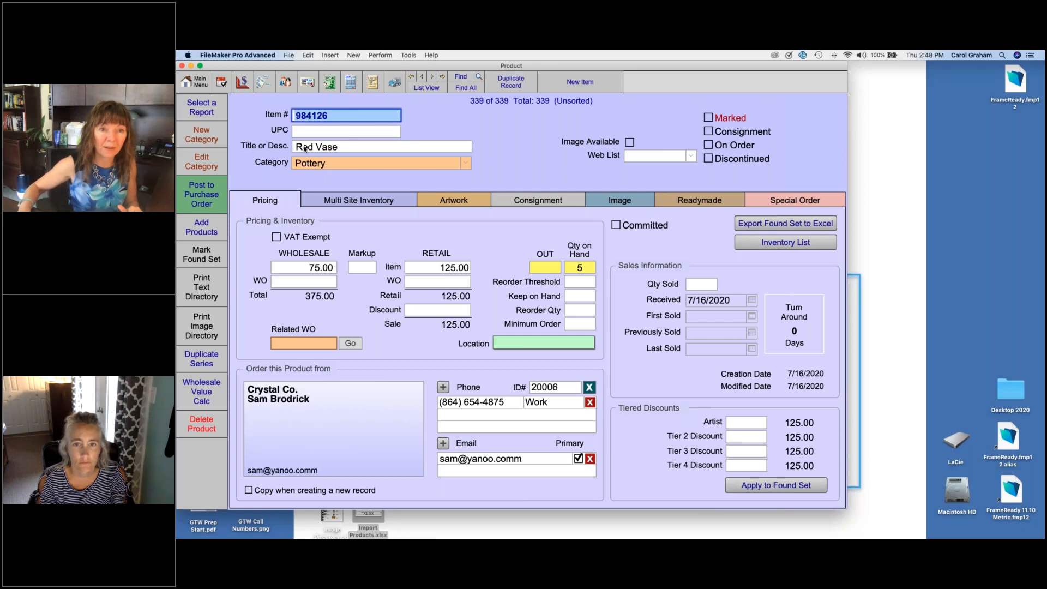
{"action": "double_click", "coordinate": [300, 147]}
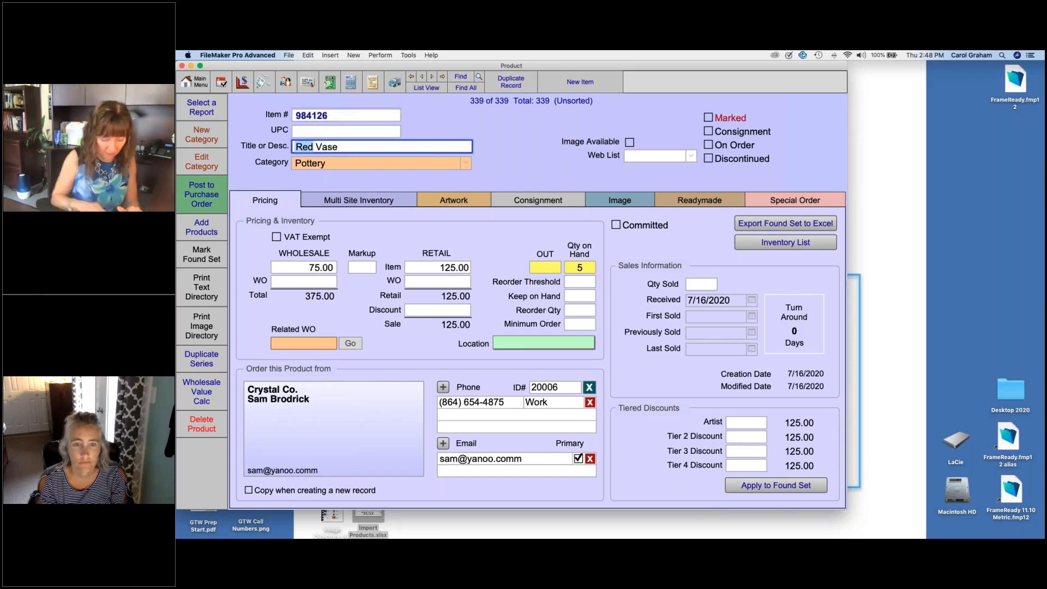
{"action": "type", "text": "Green"}
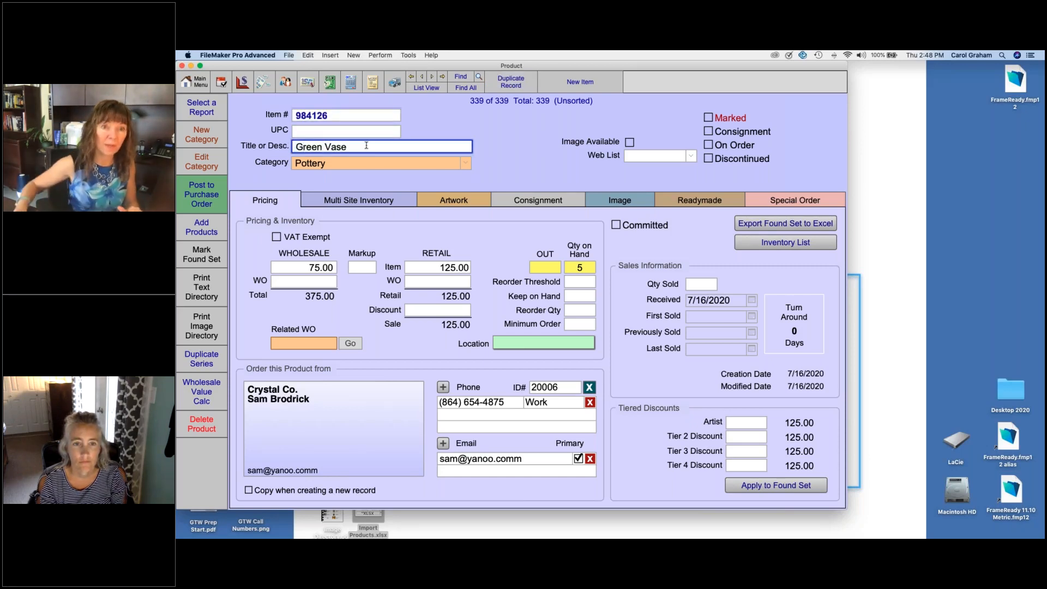
{"action": "left_click", "coordinate": [504, 156]}
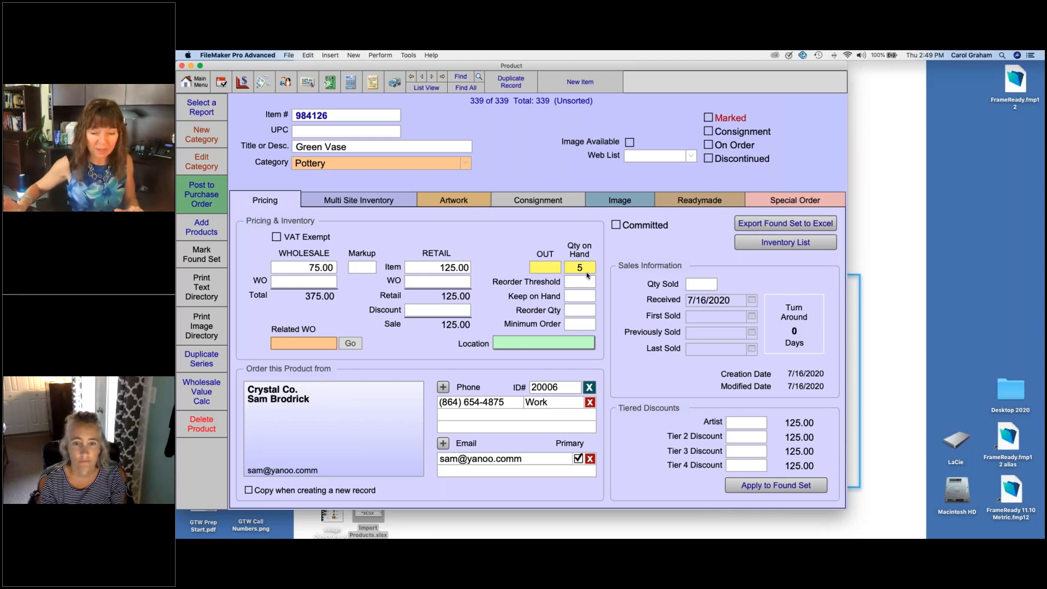
Step: Copy the Green Vase item number and enter 984126 as the item in the label printing utility
{"action": "left_click", "coordinate": [333, 116]}
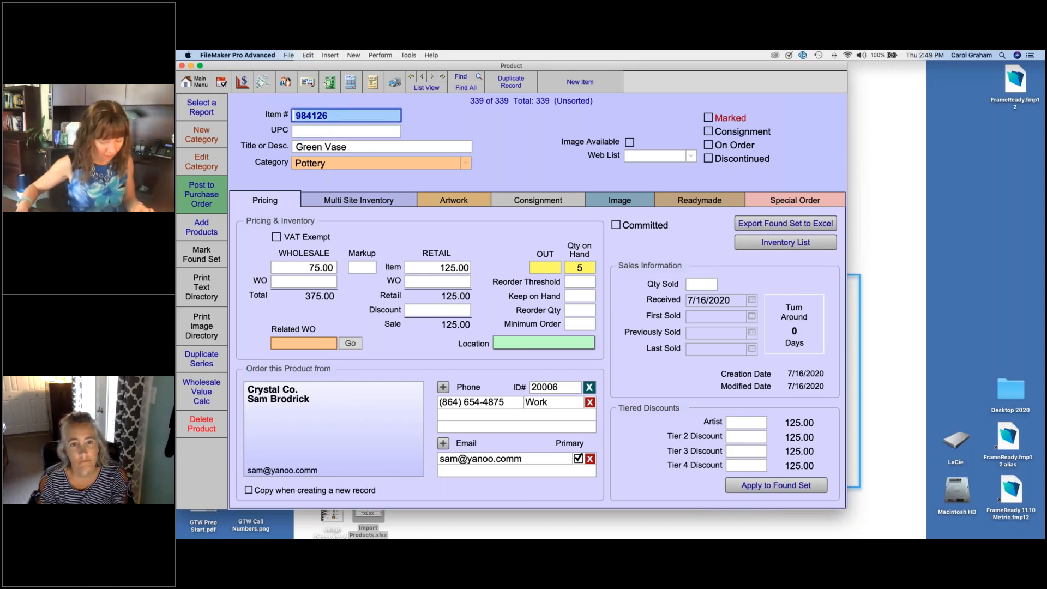
{"action": "left_click", "coordinate": [263, 83]}
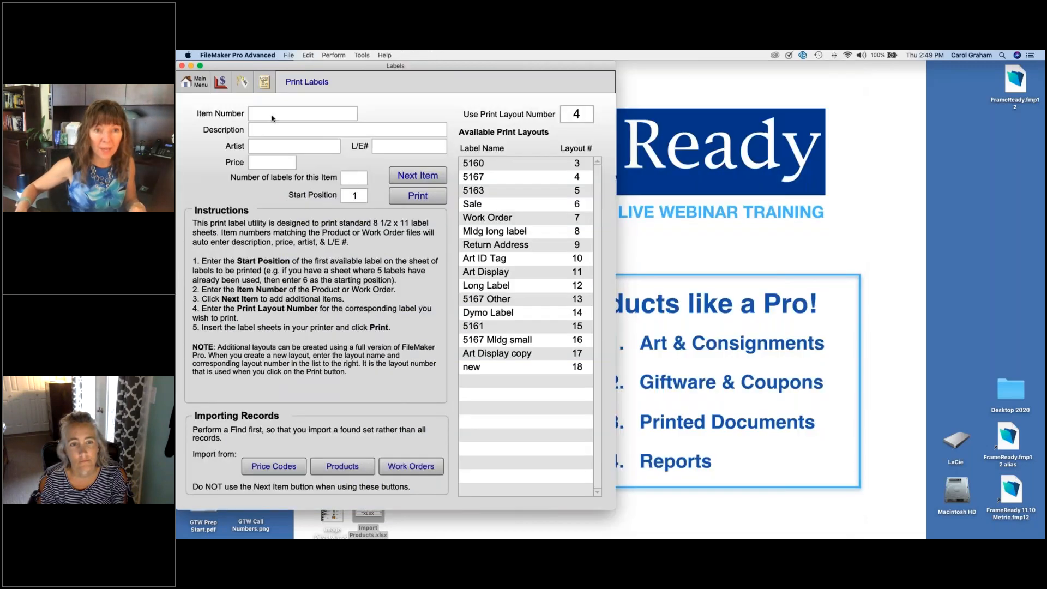
{"action": "left_click", "coordinate": [374, 112]}
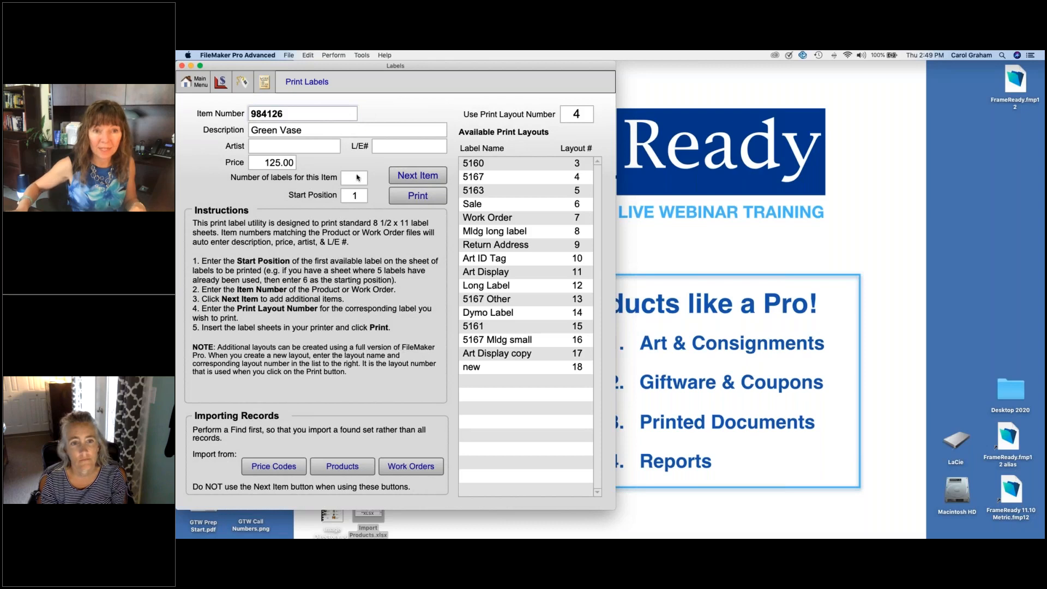
Step: Set the number of Green Vase labels to 1 and the start position to 5
{"action": "left_click", "coordinate": [358, 177]}
{"action": "type", "text": "1"}
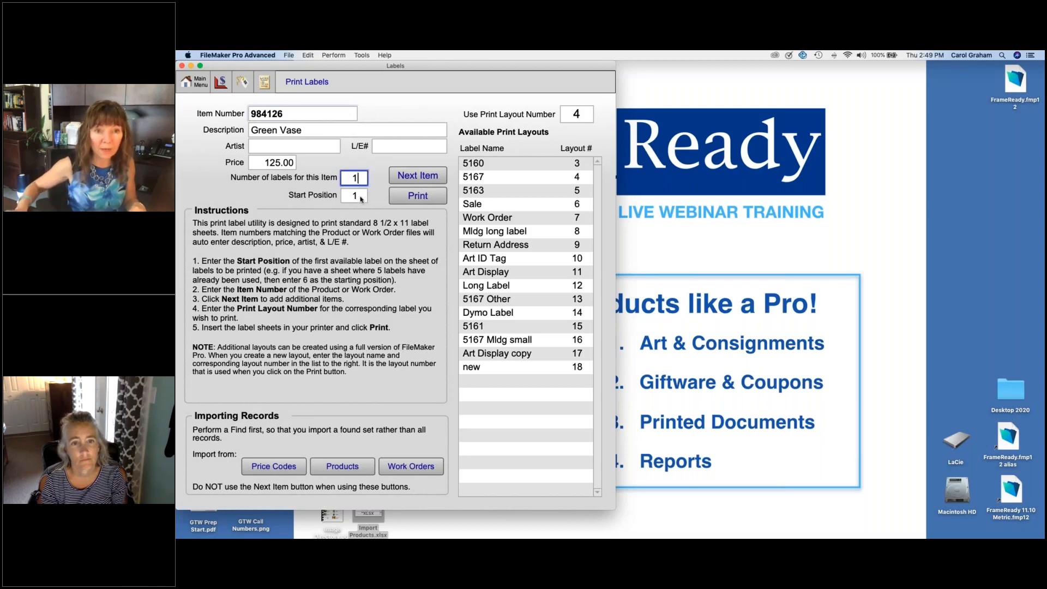
{"action": "key", "text": "Tab"}
{"action": "type", "text": "5"}
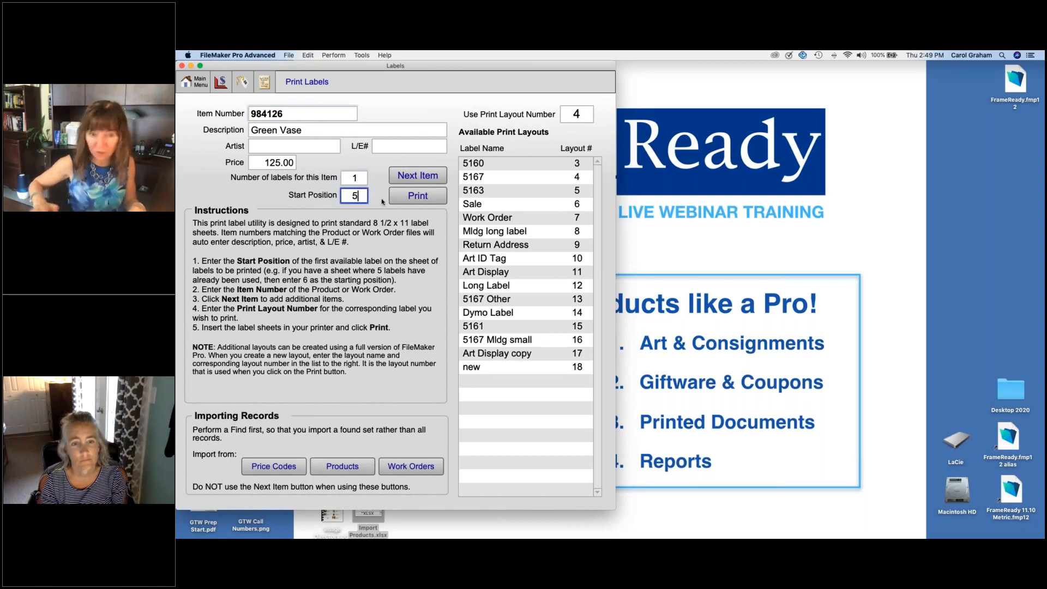
Step: Set the number of Green Vase labels to 5 and the start position to 2
{"action": "double_click", "coordinate": [355, 177]}
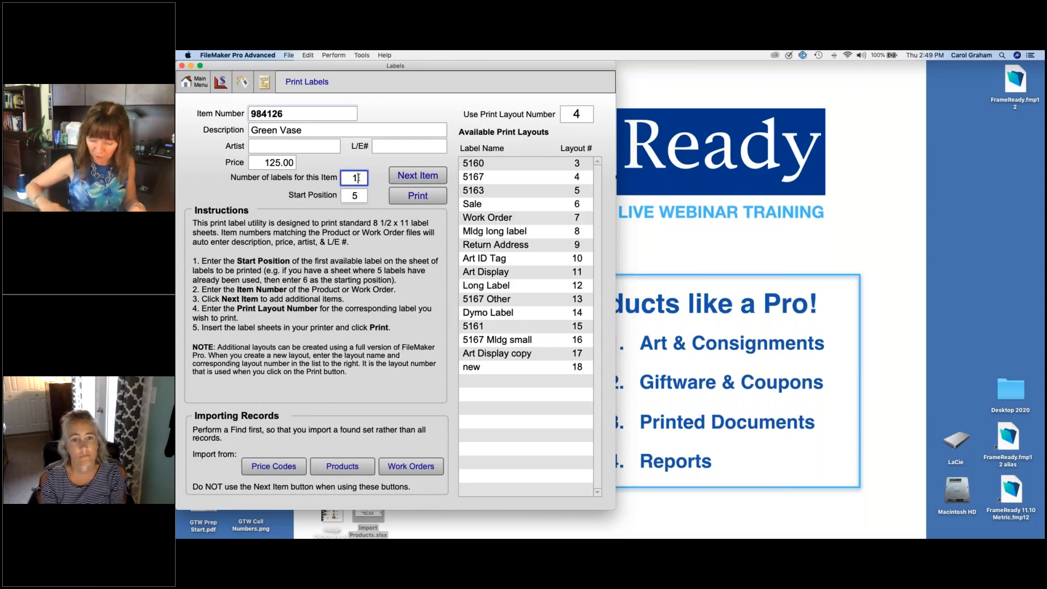
{"action": "key", "text": "BackSpace"}
{"action": "type", "text": "5"}
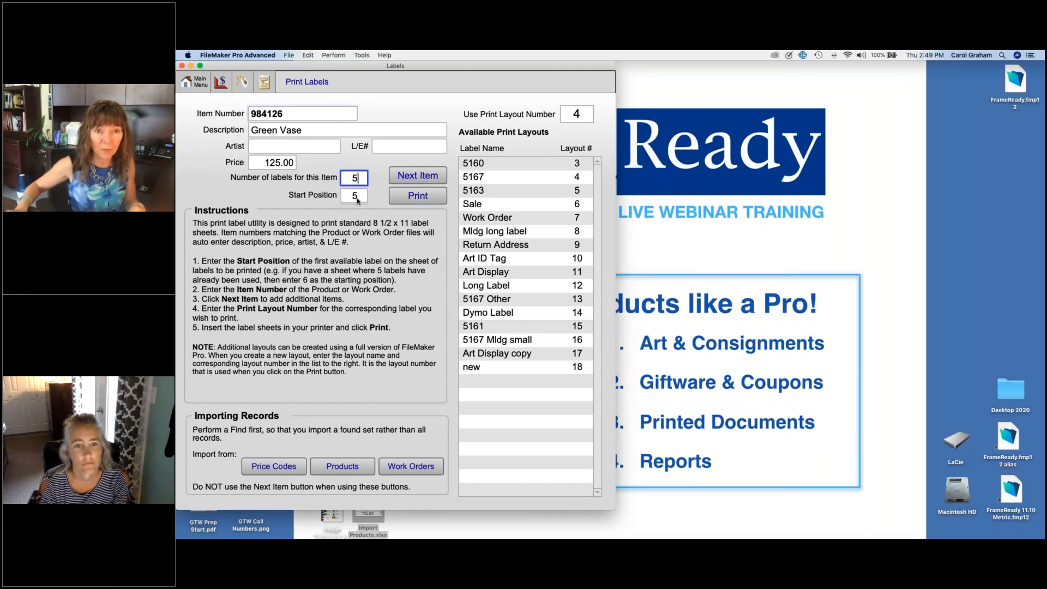
{"action": "key", "text": "Tab"}
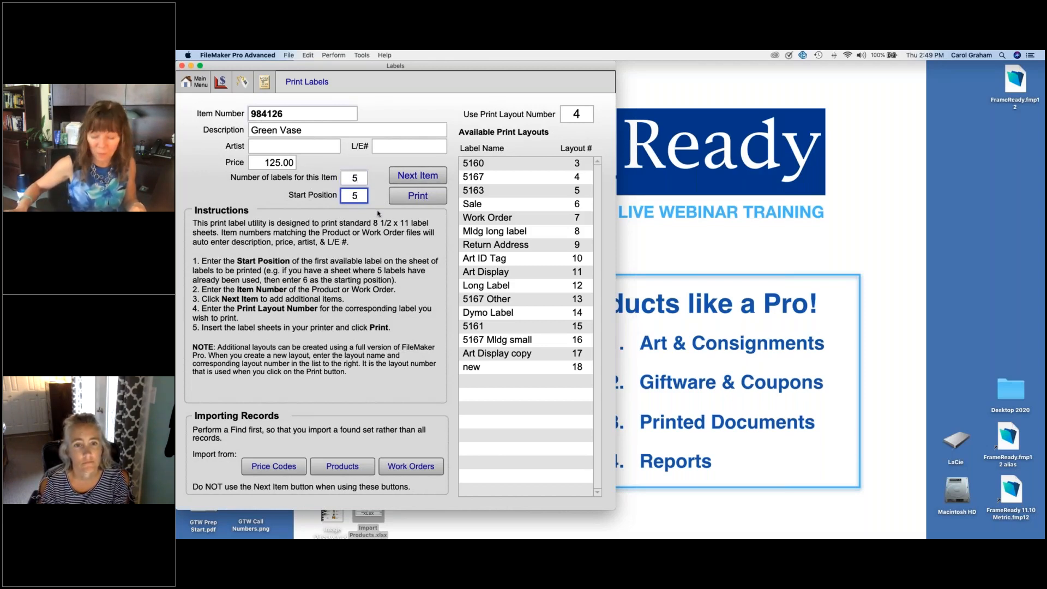
{"action": "key", "text": "BackSpace"}
{"action": "type", "text": "2"}
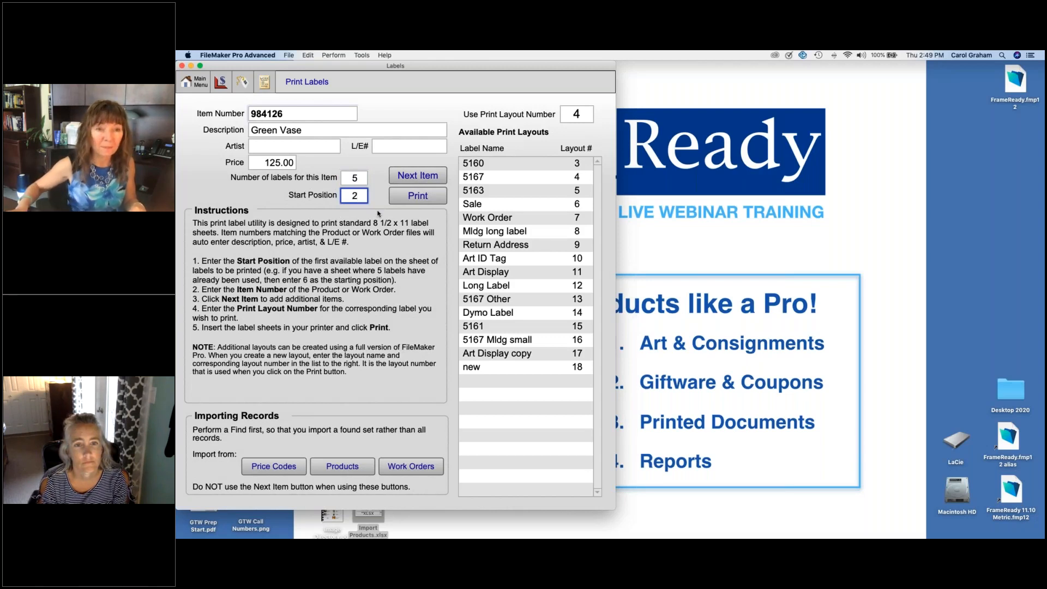
Step: Preview the Green Vase labels on the 5167 layout and cancel the print job
{"action": "left_click", "coordinate": [423, 196]}
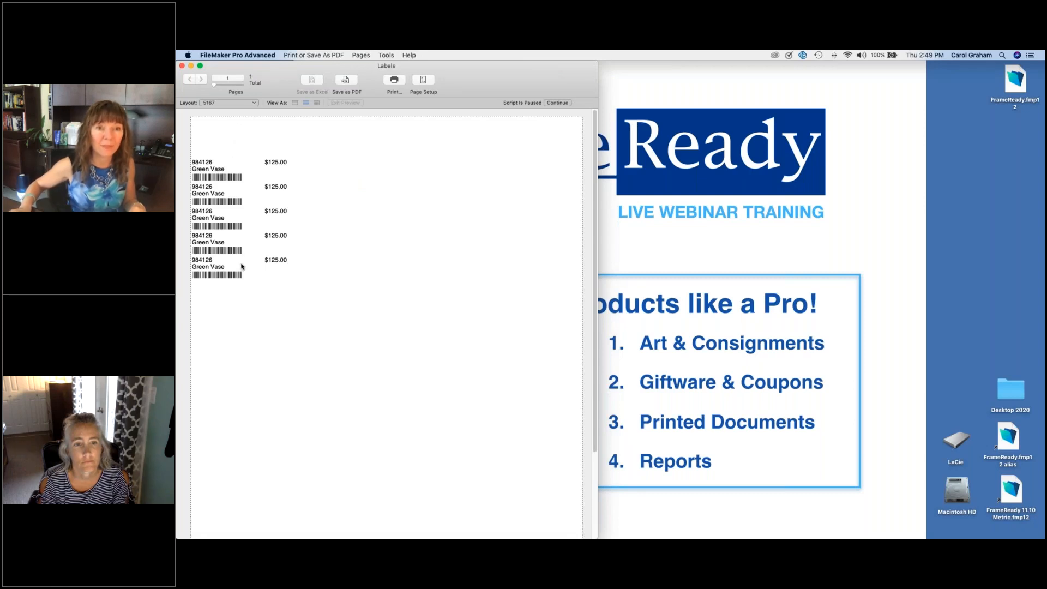
{"action": "left_click", "coordinate": [560, 103]}
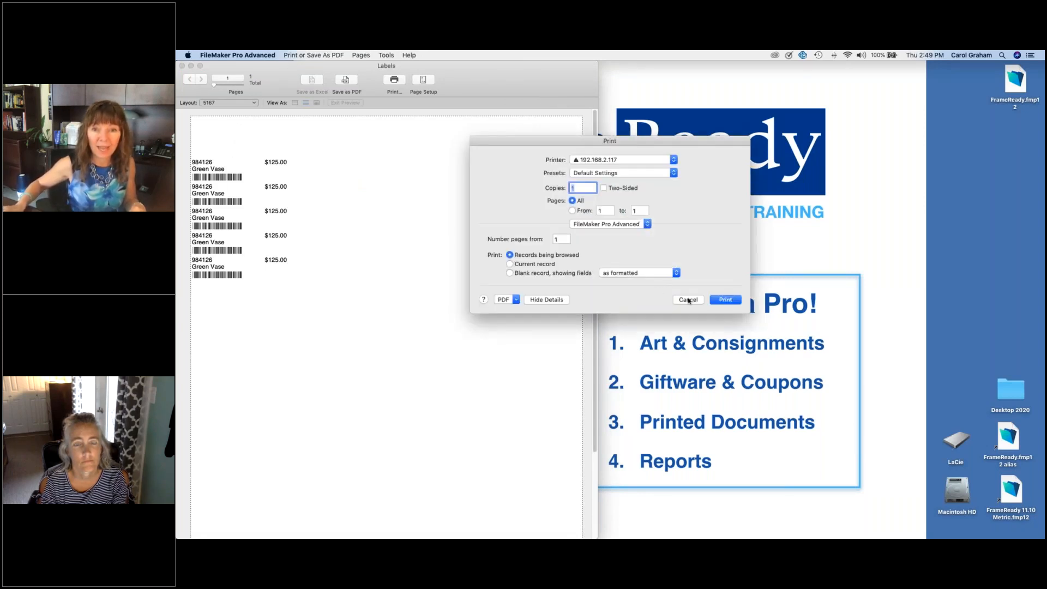
{"action": "left_click", "coordinate": [689, 300]}
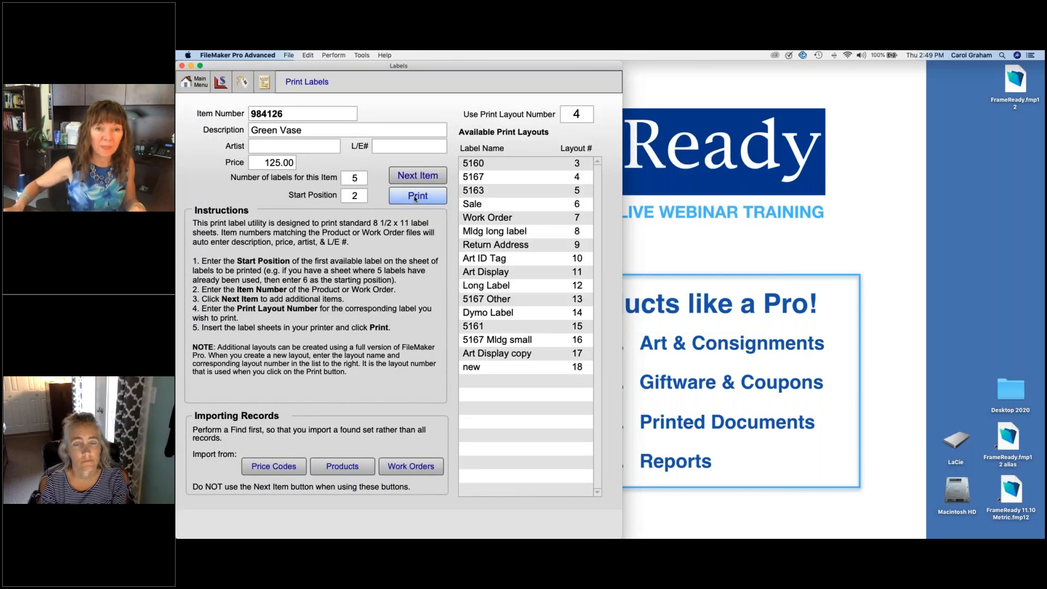
Step: Start the label entry over and return to the Green Vase product record
{"action": "left_click", "coordinate": [417, 176]}
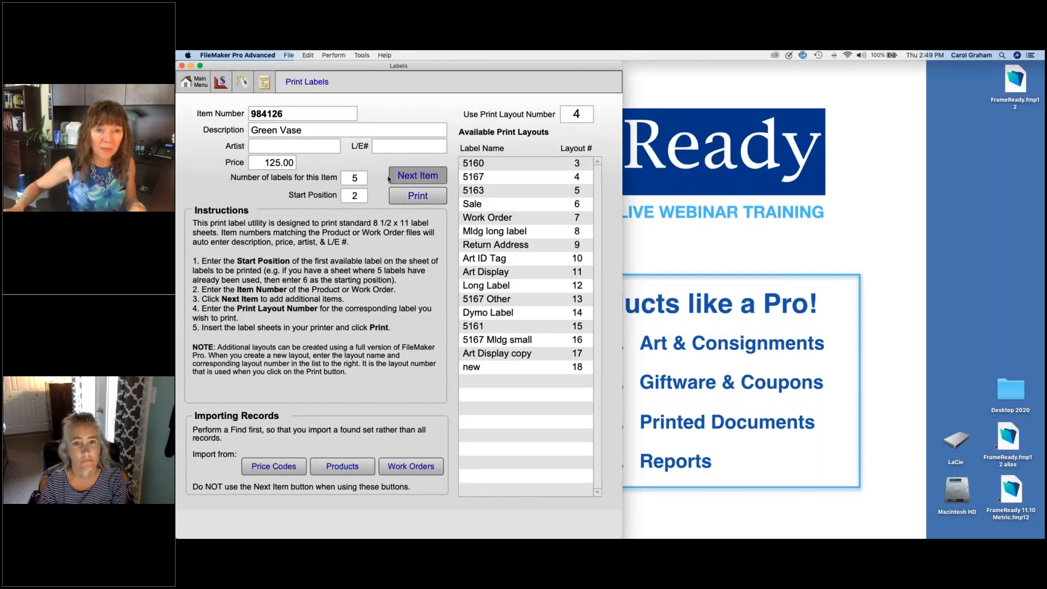
{"action": "left_click", "coordinate": [357, 195]}
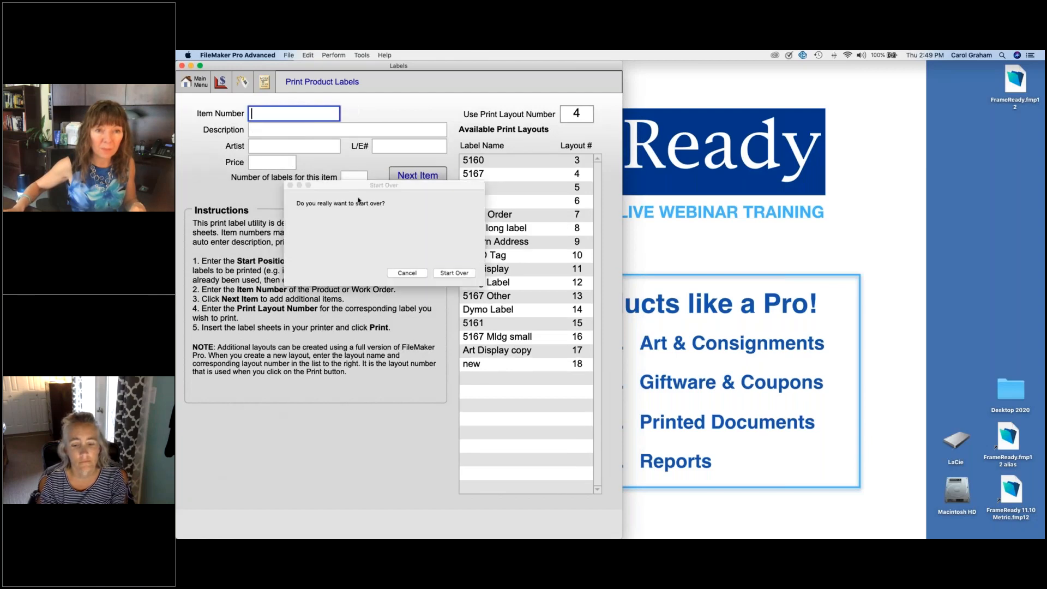
{"action": "left_click", "coordinate": [454, 272]}
{"action": "left_click", "coordinate": [242, 83]}
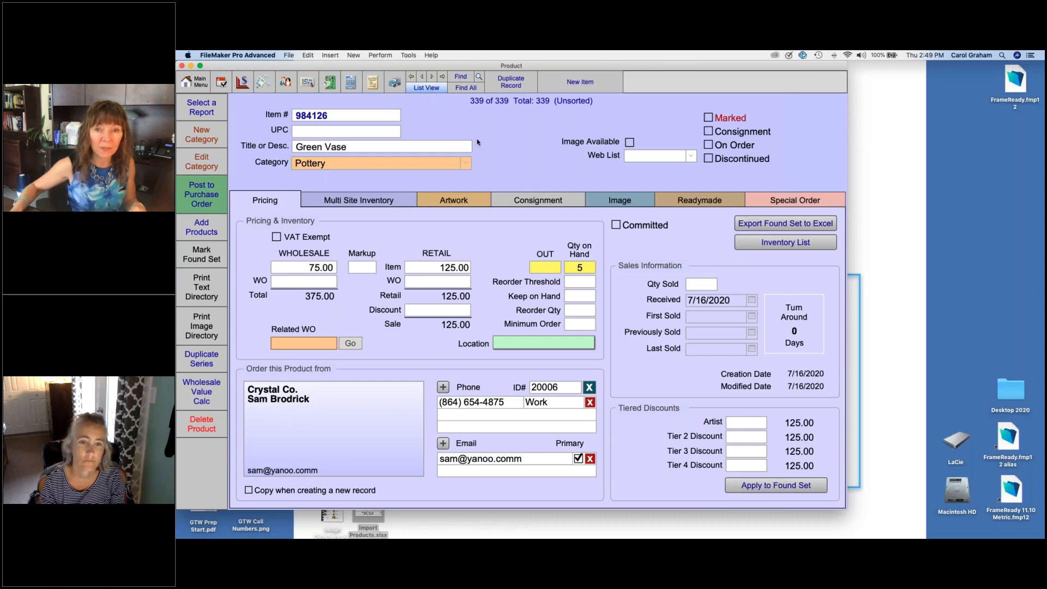
Step: Review the product inventory list down to its last entry and go back to the Green Vase record
{"action": "left_click", "coordinate": [750, 245]}
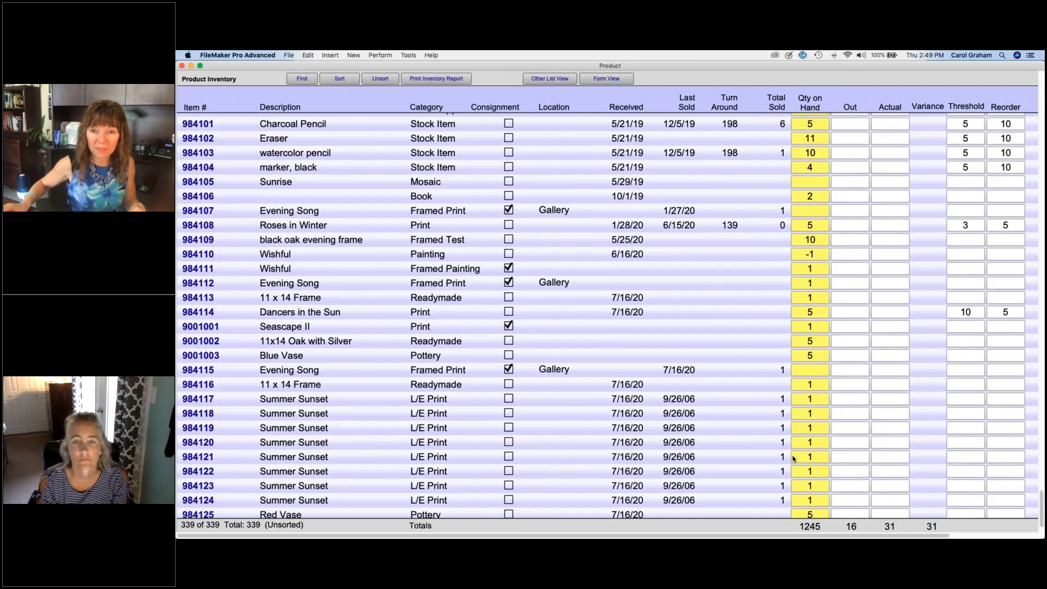
{"action": "scroll", "coordinate": [807, 474], "scroll_direction": "down", "scroll_amount": 3}
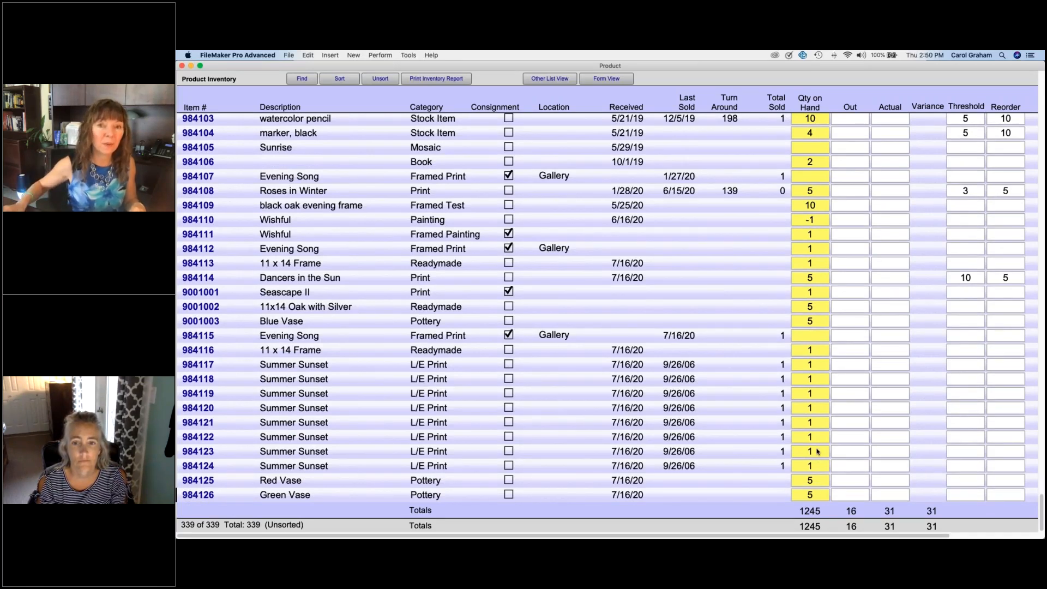
{"action": "left_click", "coordinate": [350, 497]}
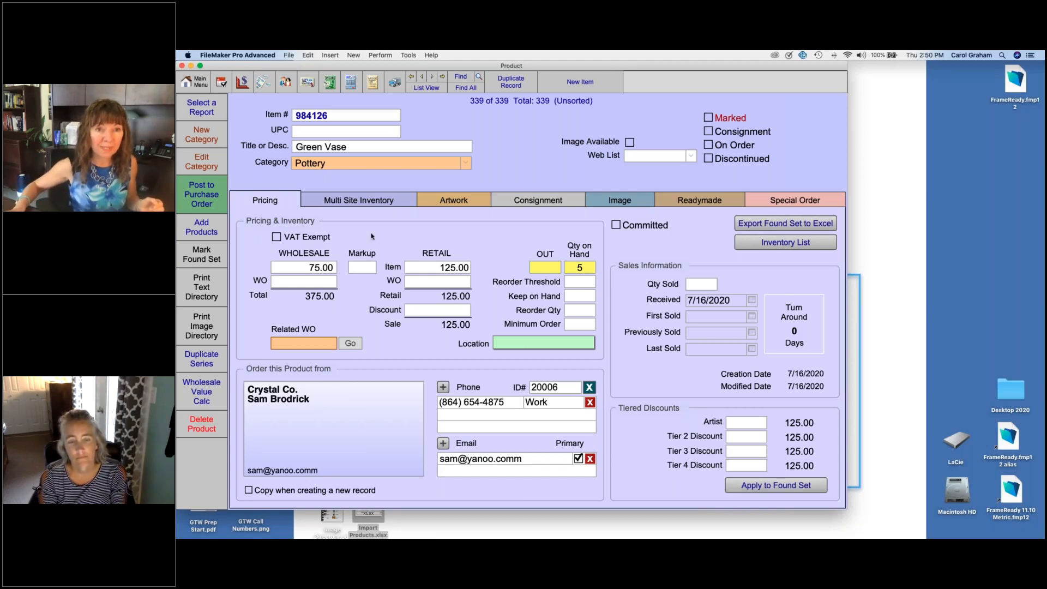
Step: Find all contacts that have the Artist customer preference
{"action": "left_click", "coordinate": [286, 81]}
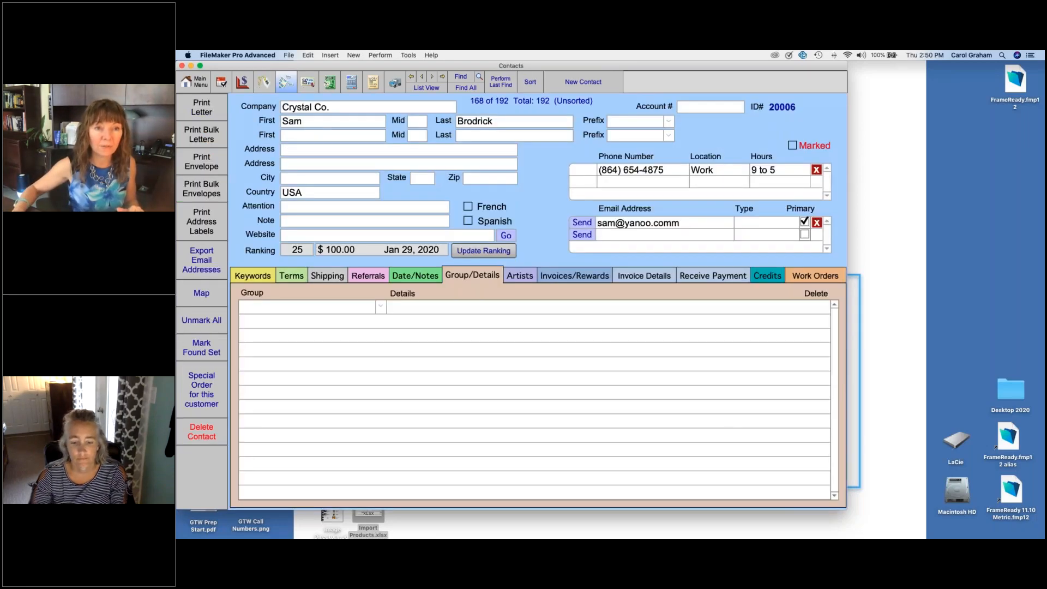
{"action": "left_click", "coordinate": [462, 77]}
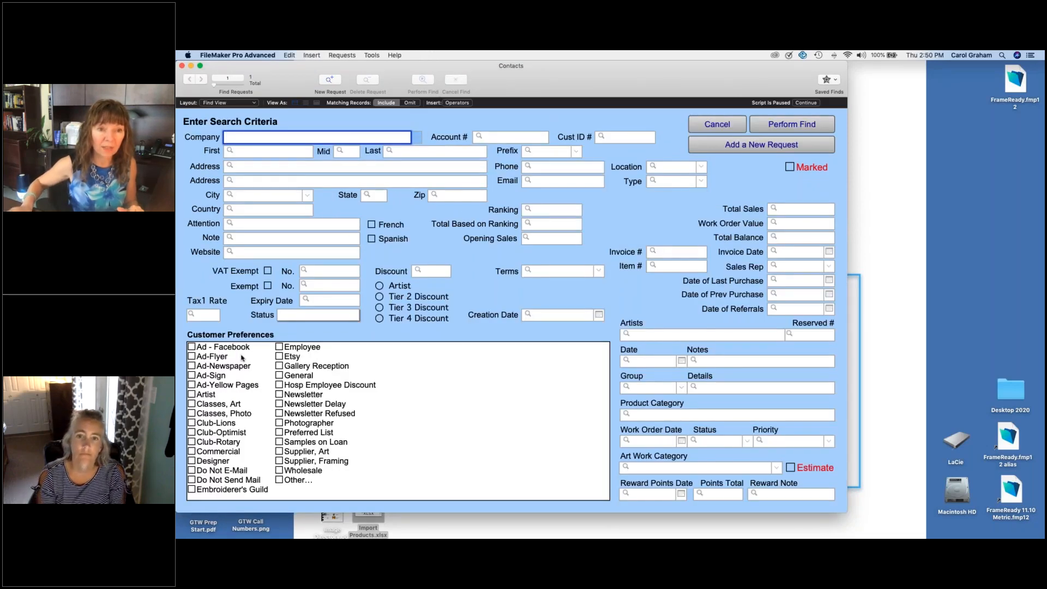
{"action": "left_click", "coordinate": [205, 397]}
{"action": "left_click", "coordinate": [786, 121]}
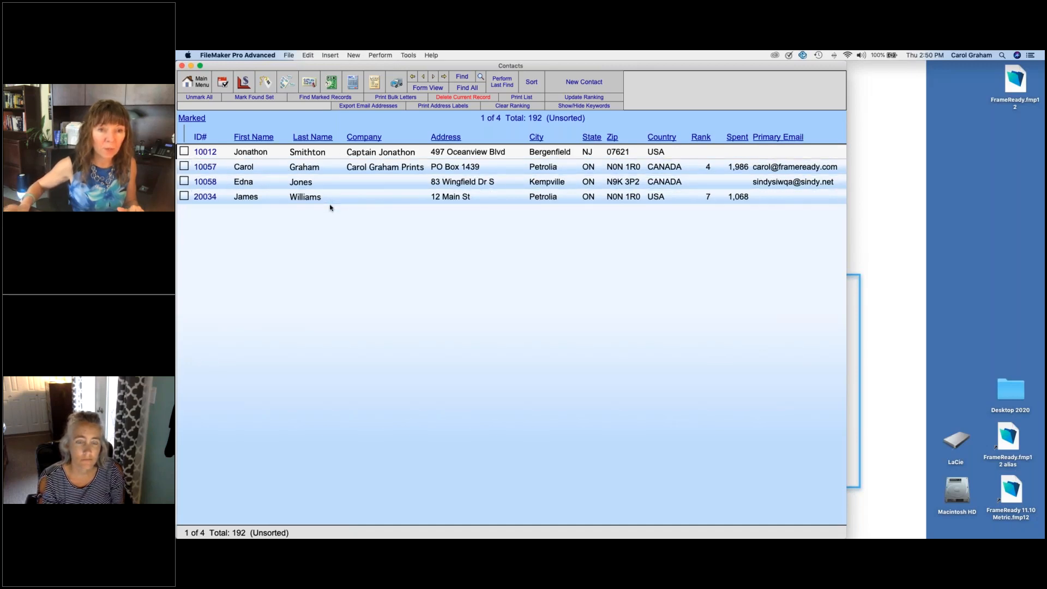
Step: Open the Petrolia prints company contact from the found artists and show its artist information
{"action": "left_click", "coordinate": [350, 167]}
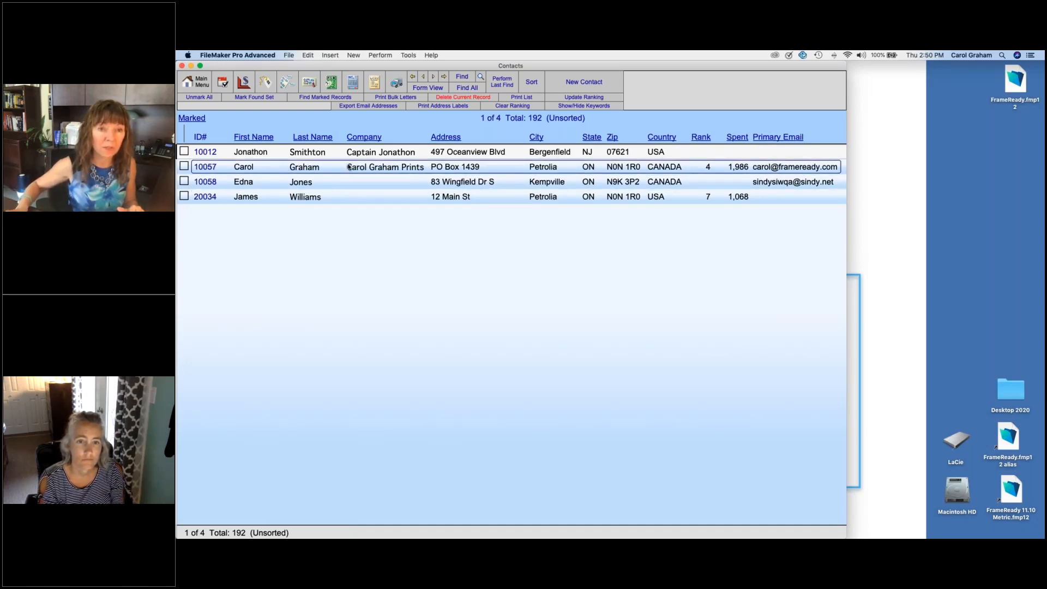
{"action": "double_click", "coordinate": [351, 167]}
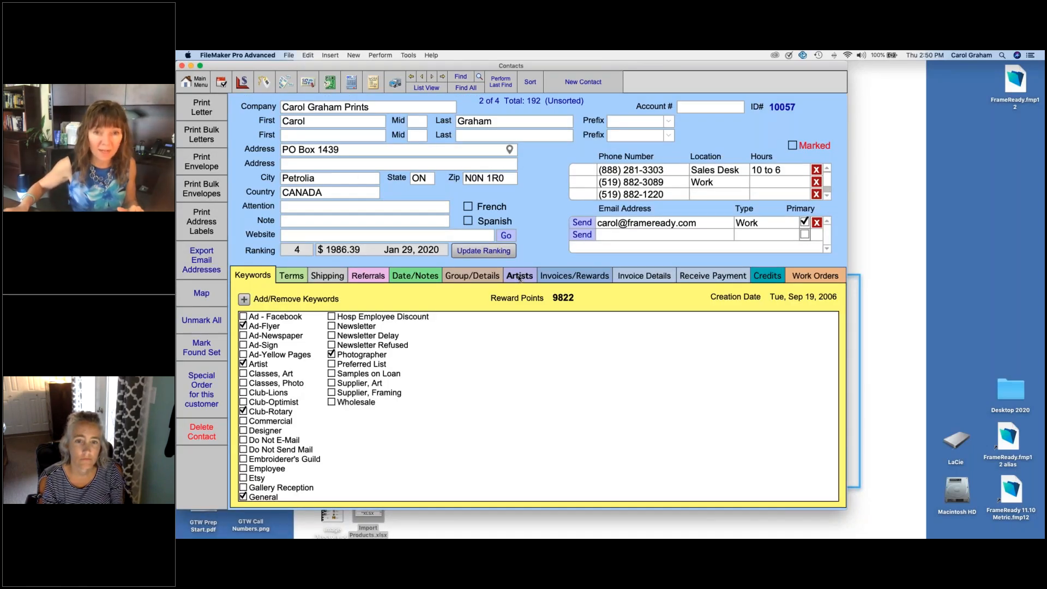
{"action": "left_click", "coordinate": [520, 278]}
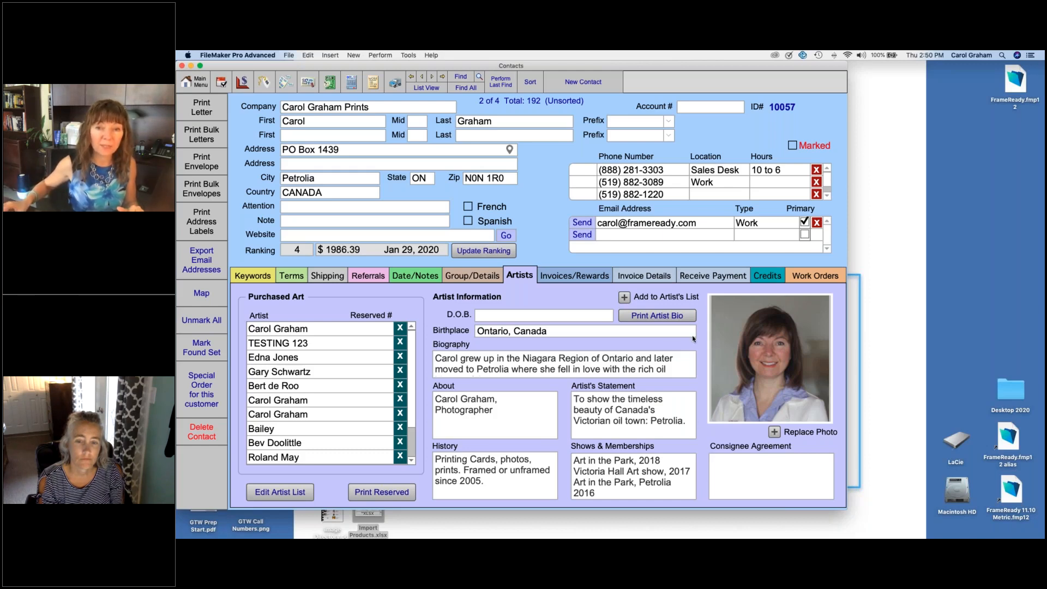
Step: Preview the printed artist bio for this contact and cancel the print job
{"action": "left_click", "coordinate": [647, 316]}
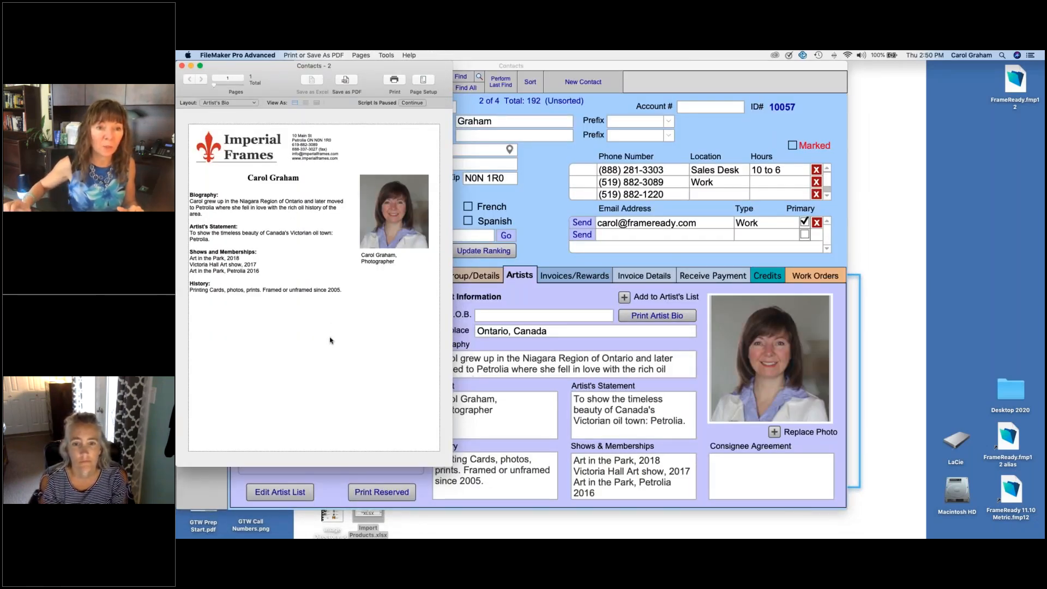
{"action": "left_click", "coordinate": [412, 103]}
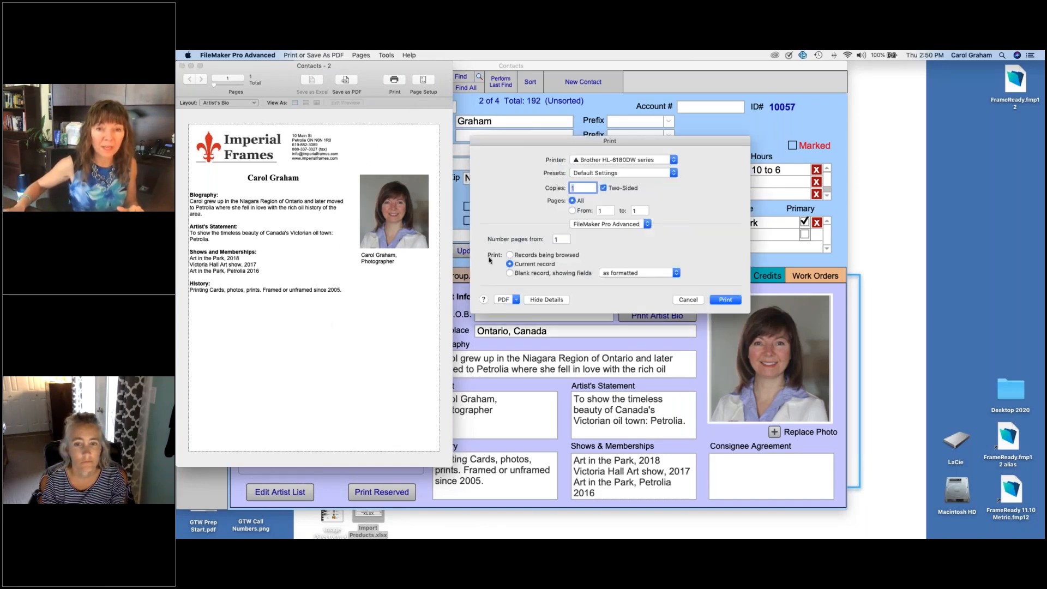
{"action": "left_click", "coordinate": [683, 300]}
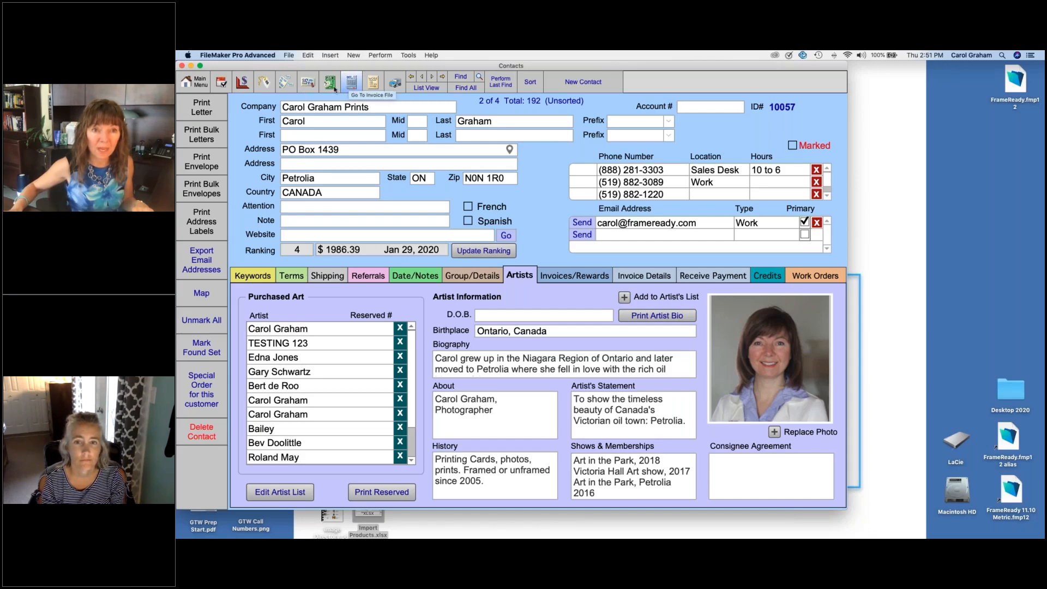
Step: Find all consignment items in the Product file and look through the resulting list
{"action": "left_click", "coordinate": [263, 82]}
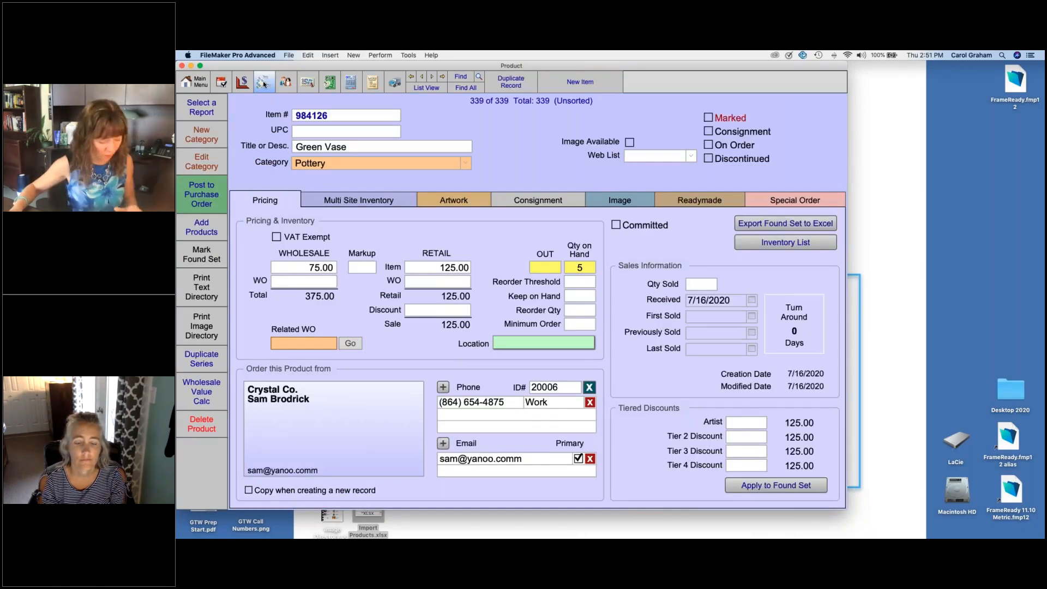
{"action": "left_click", "coordinate": [460, 76]}
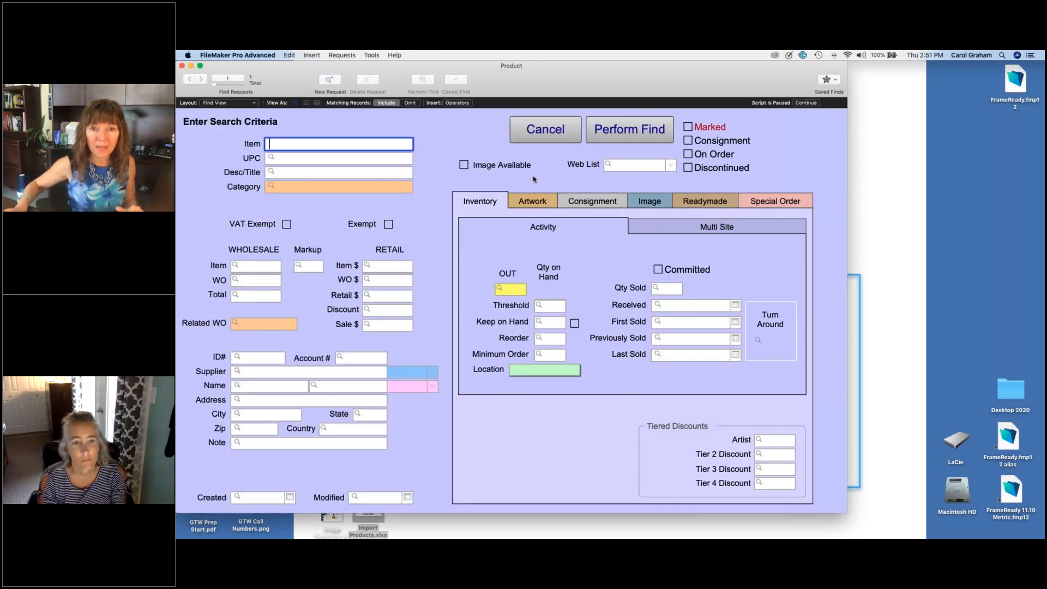
{"action": "left_click", "coordinate": [688, 140]}
{"action": "left_click", "coordinate": [635, 134]}
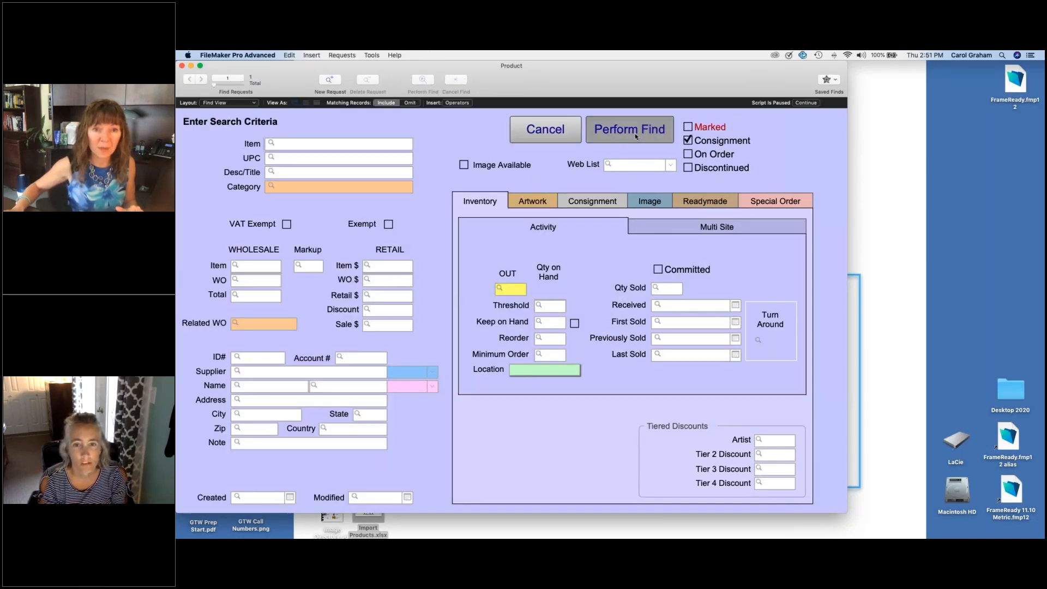
{"action": "scroll", "coordinate": [569, 267], "scroll_direction": "down", "scroll_amount": 6}
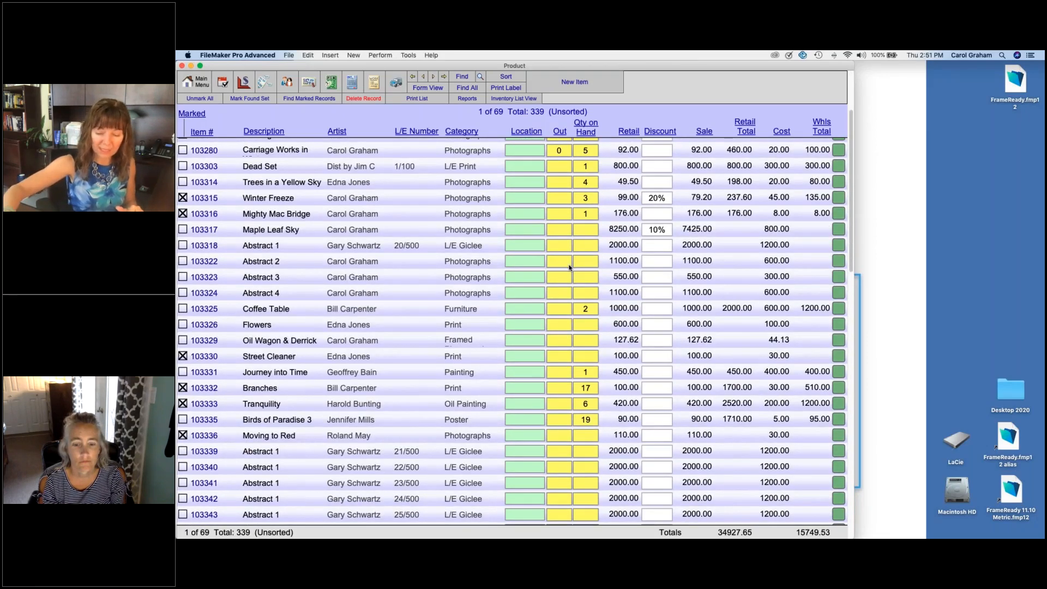
Step: Create a new invoice and add consignment item 103329, Oil Wagon & Derrick, as its first line
{"action": "left_click", "coordinate": [353, 85]}
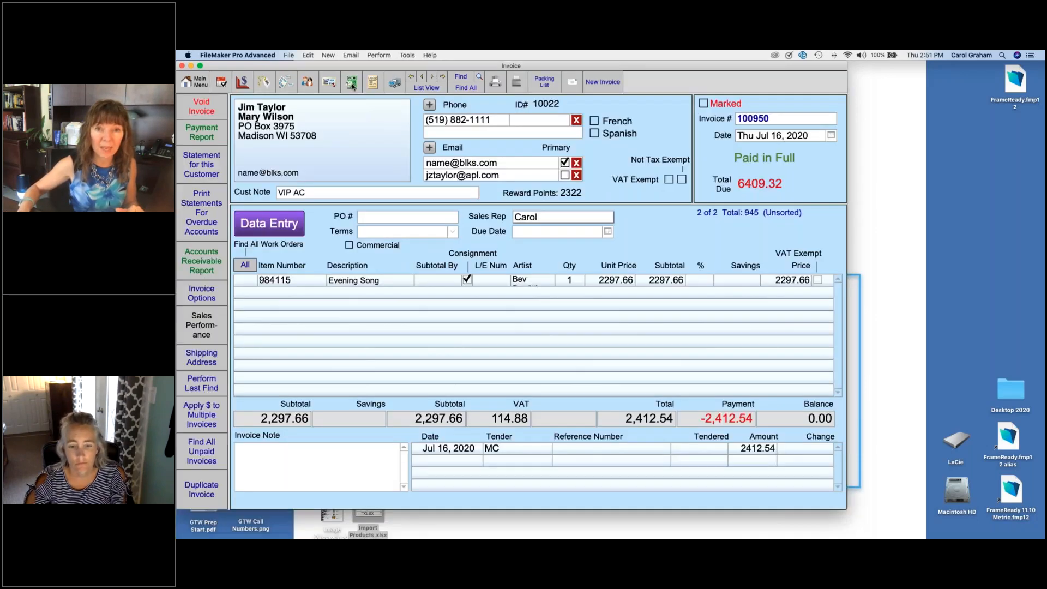
{"action": "left_click", "coordinate": [596, 81]}
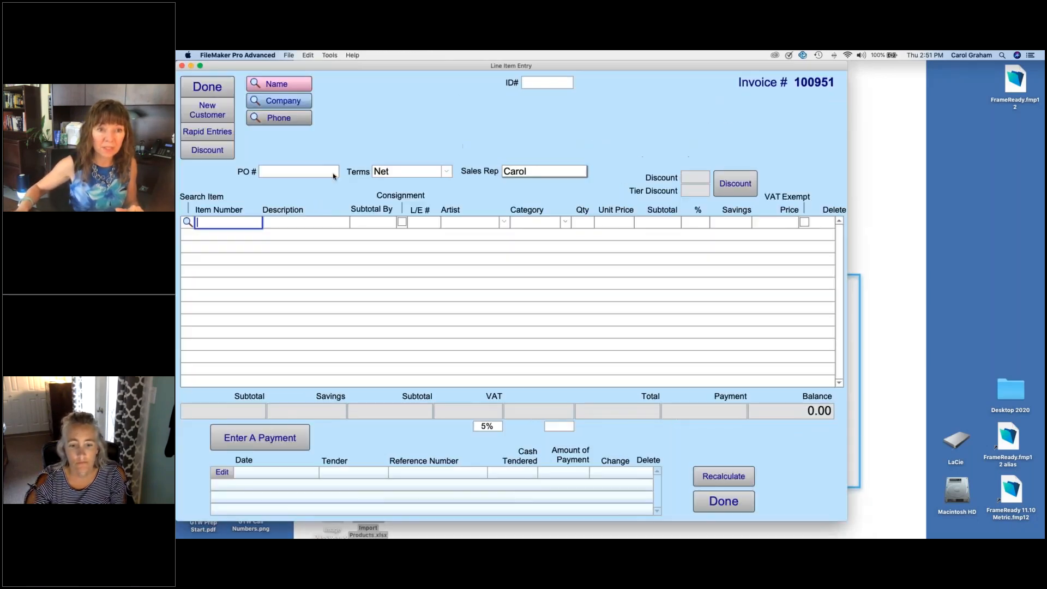
{"action": "left_click", "coordinate": [187, 222]}
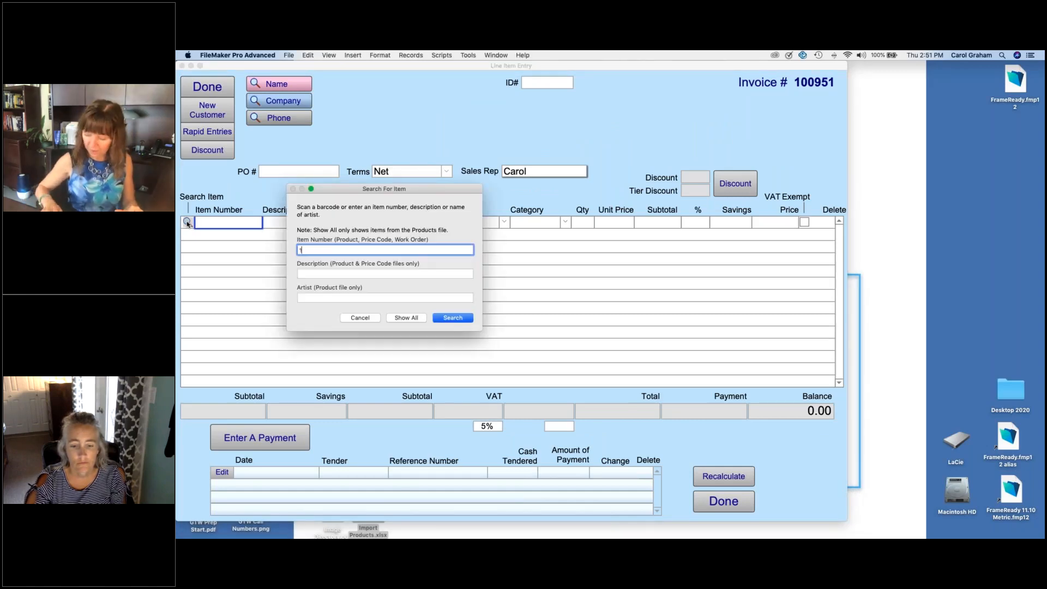
{"action": "type", "text": "103329"}
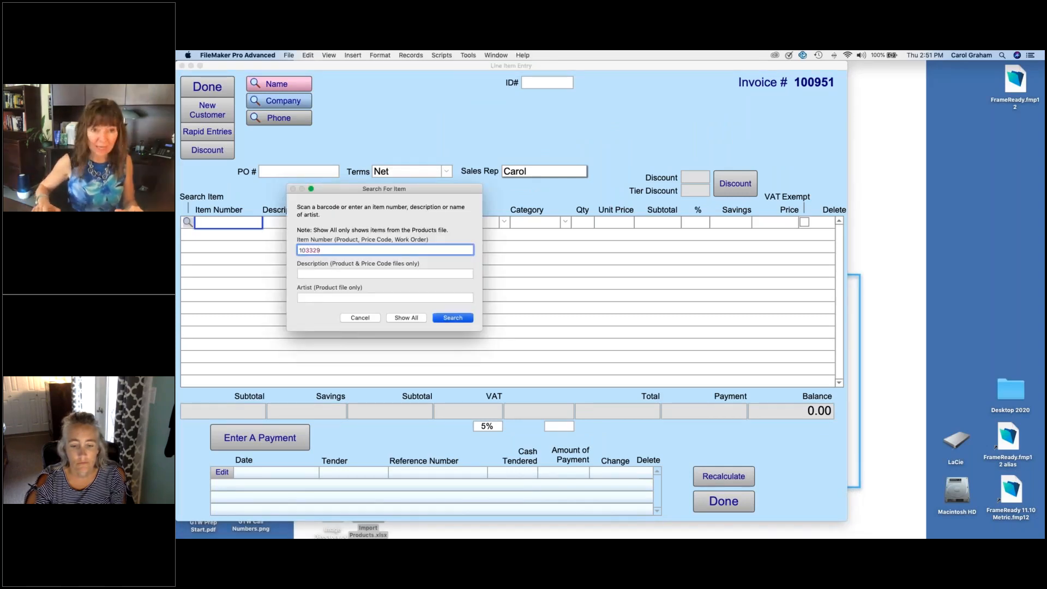
{"action": "key", "text": "Return"}
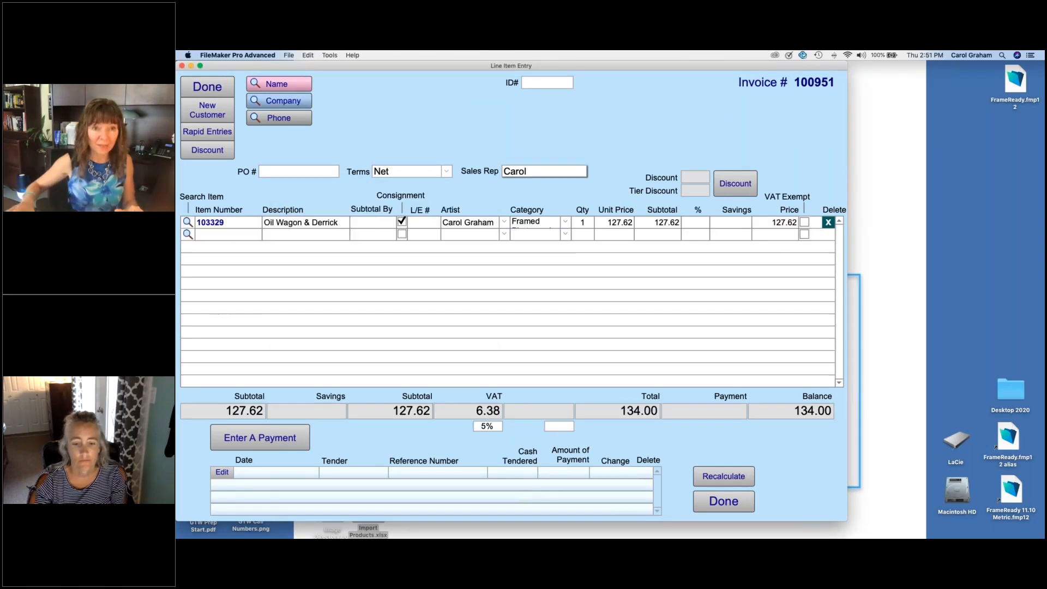
Step: Search for item 103275 to add it as the second line of the invoice
{"action": "left_click", "coordinate": [188, 235]}
{"action": "type", "text": "103"}
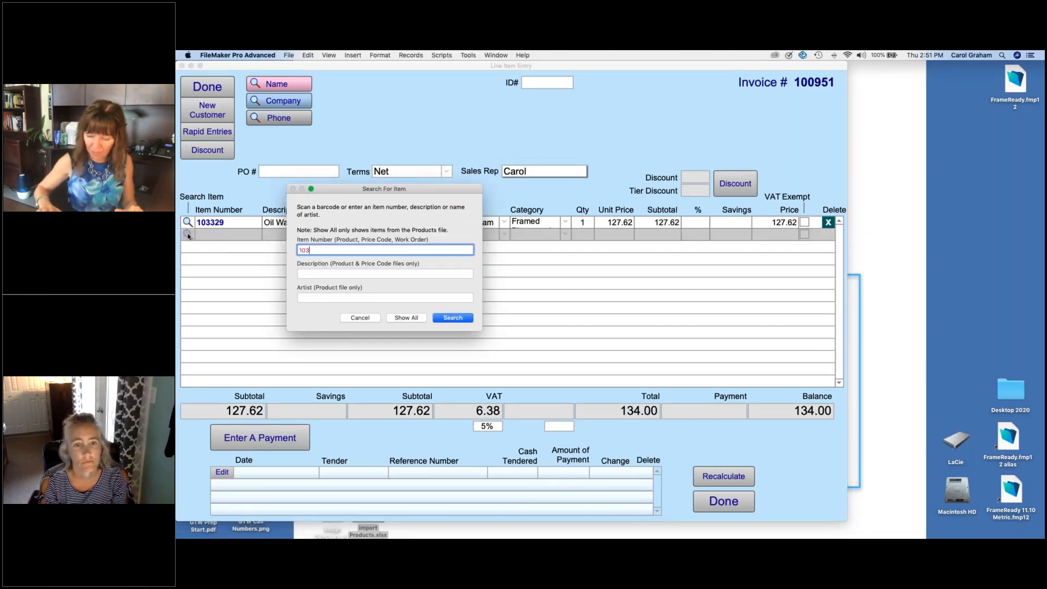
{"action": "type", "text": "275"}
{"action": "key", "text": "Return"}
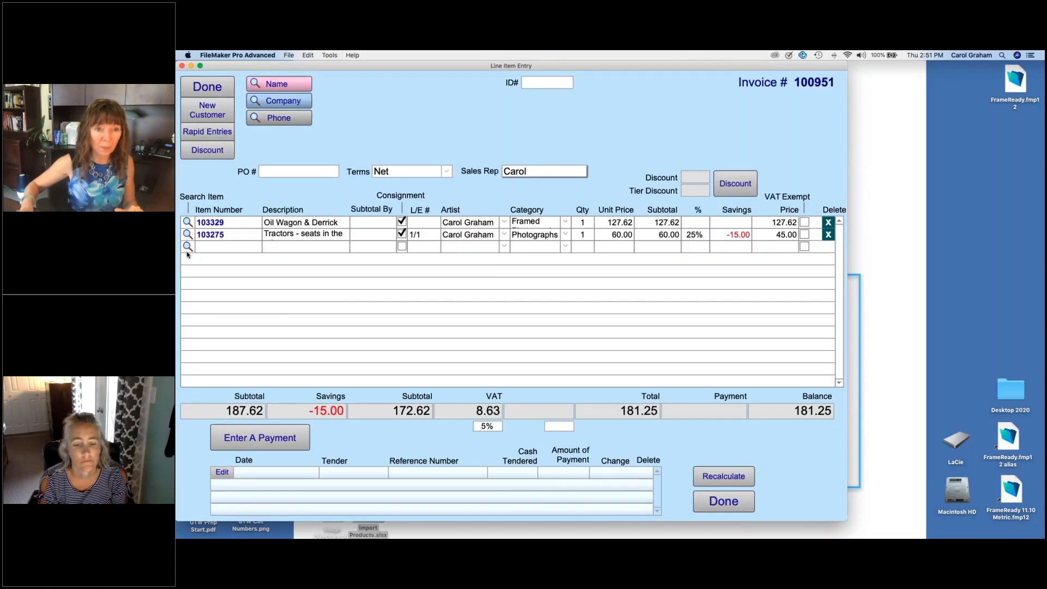
Step: Add consignment item 103325, Coffee Table, as the third line of the invoice
{"action": "left_click", "coordinate": [187, 247]}
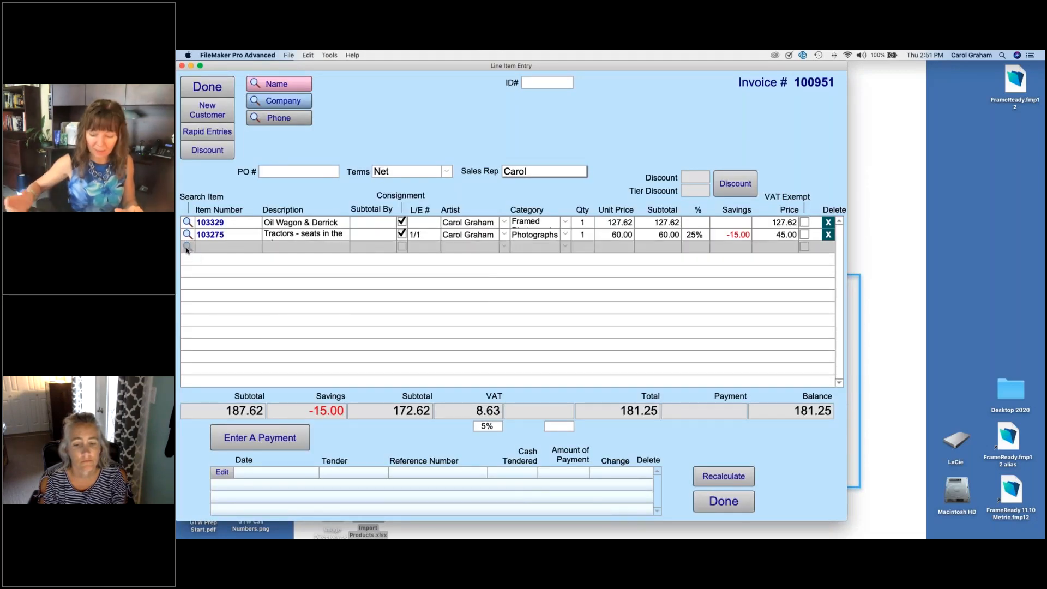
{"action": "type", "text": "103"}
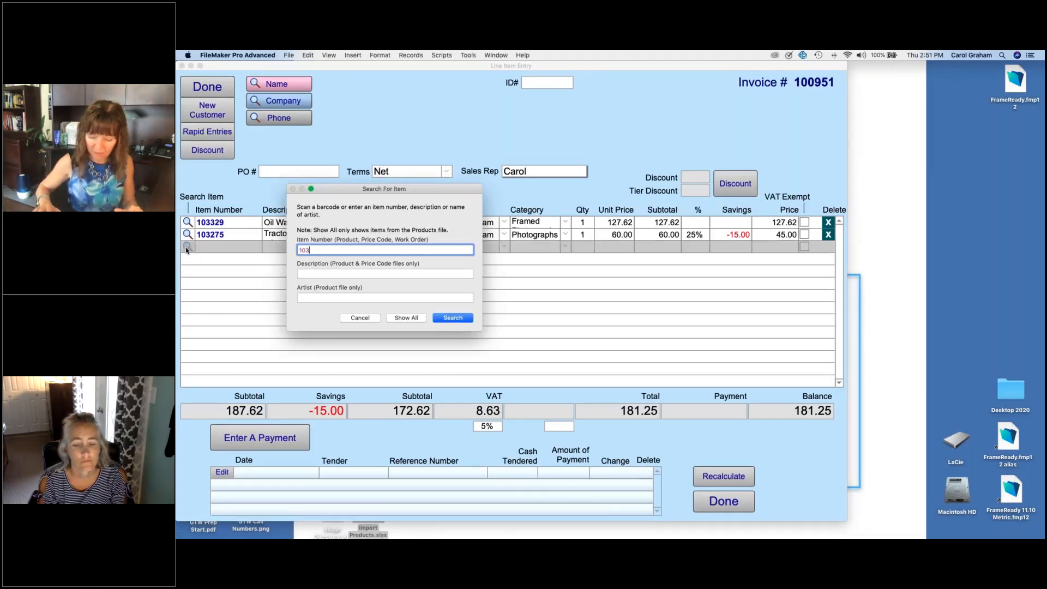
{"action": "type", "text": "325"}
{"action": "key", "text": "Return"}
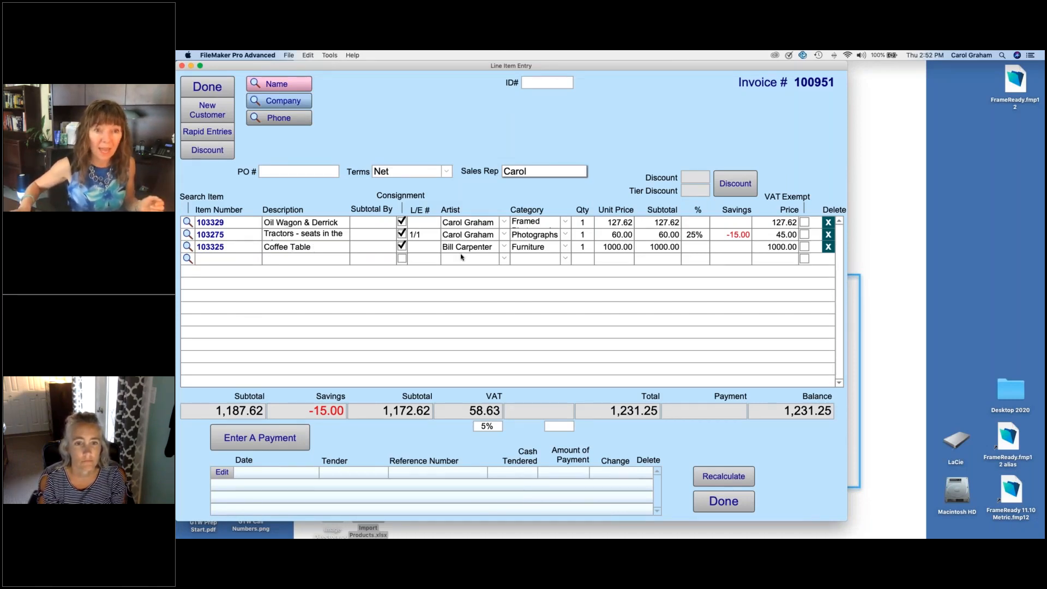
Step: Search customers by first name and assign the Charming Prints customer to the invoice
{"action": "left_click", "coordinate": [294, 85]}
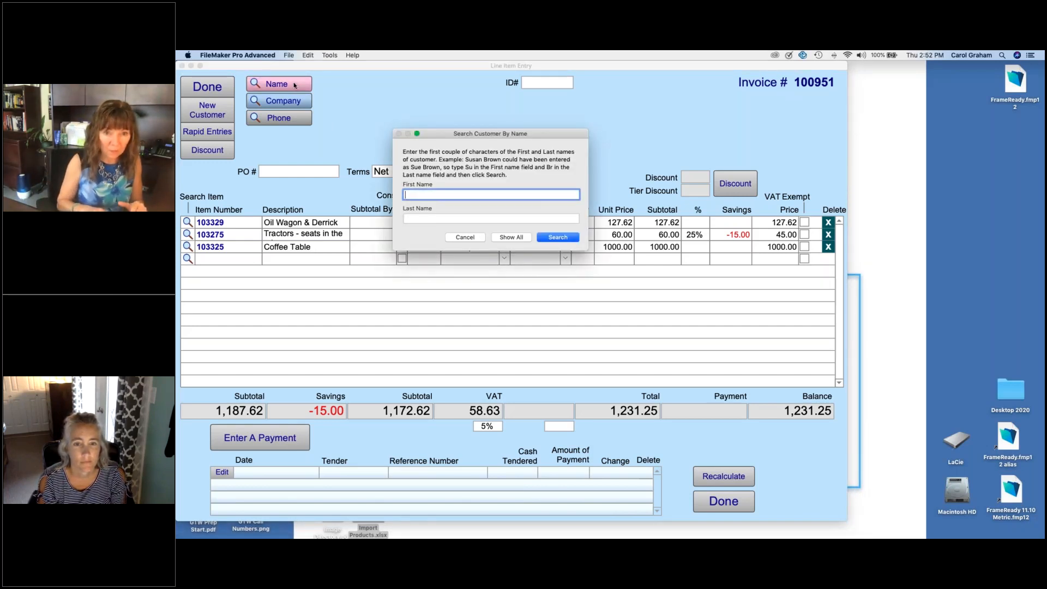
{"action": "type", "text": "mar"}
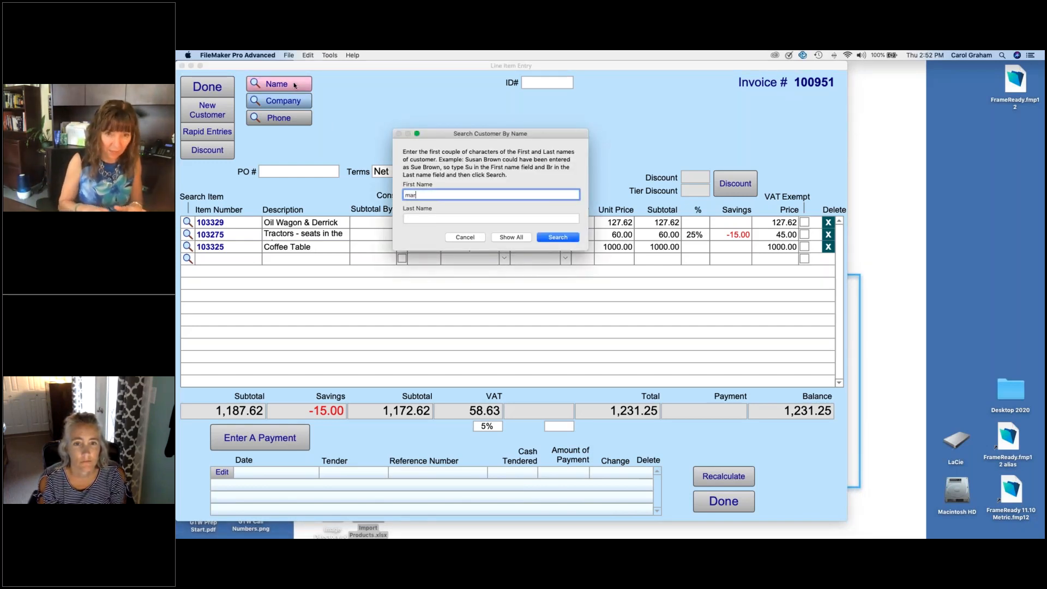
{"action": "type", "text": "y"}
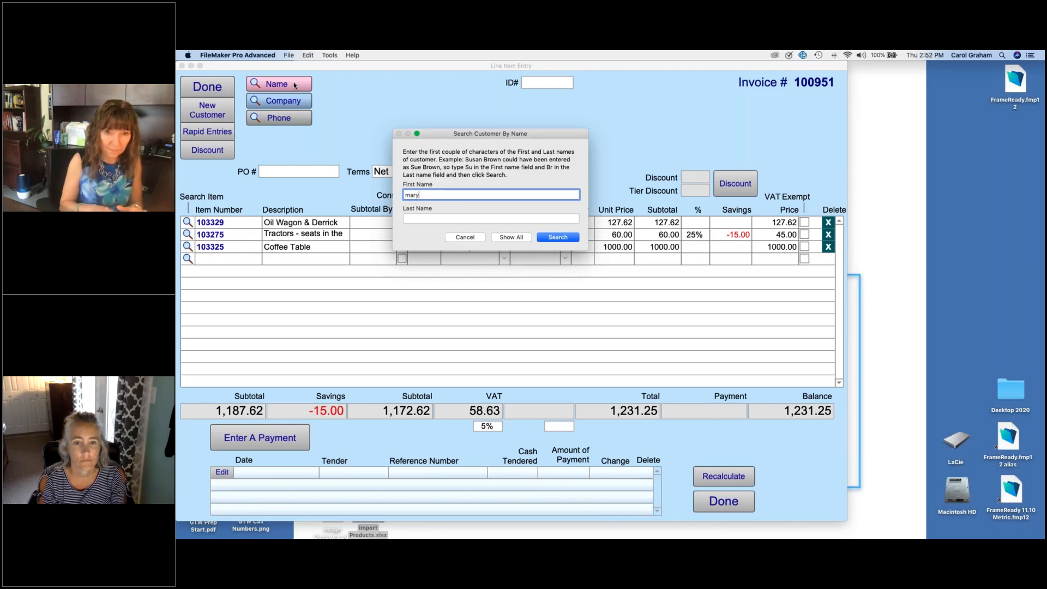
{"action": "key", "text": "Return"}
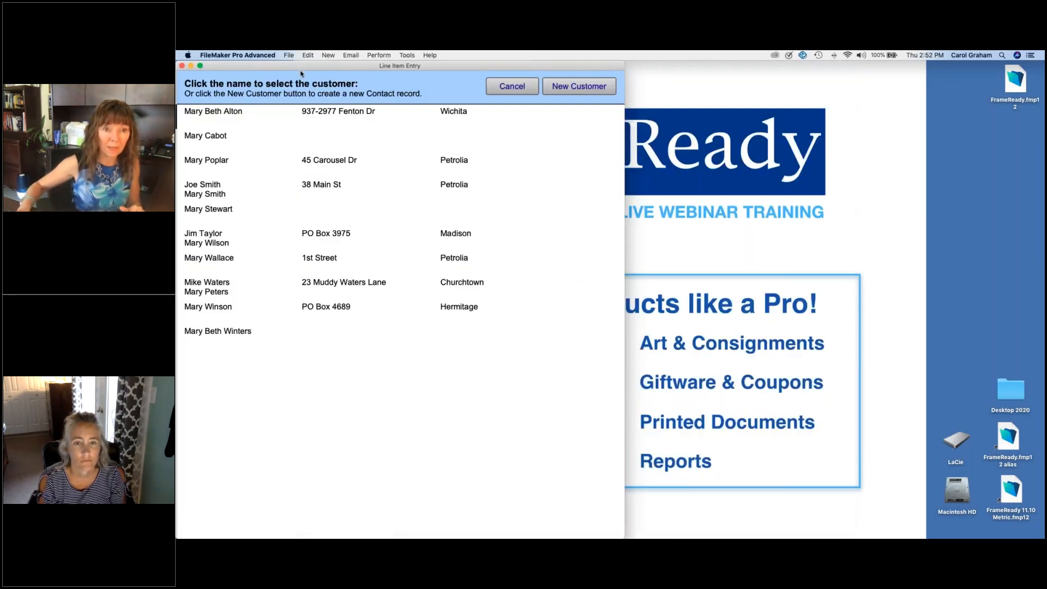
{"action": "left_click", "coordinate": [313, 305]}
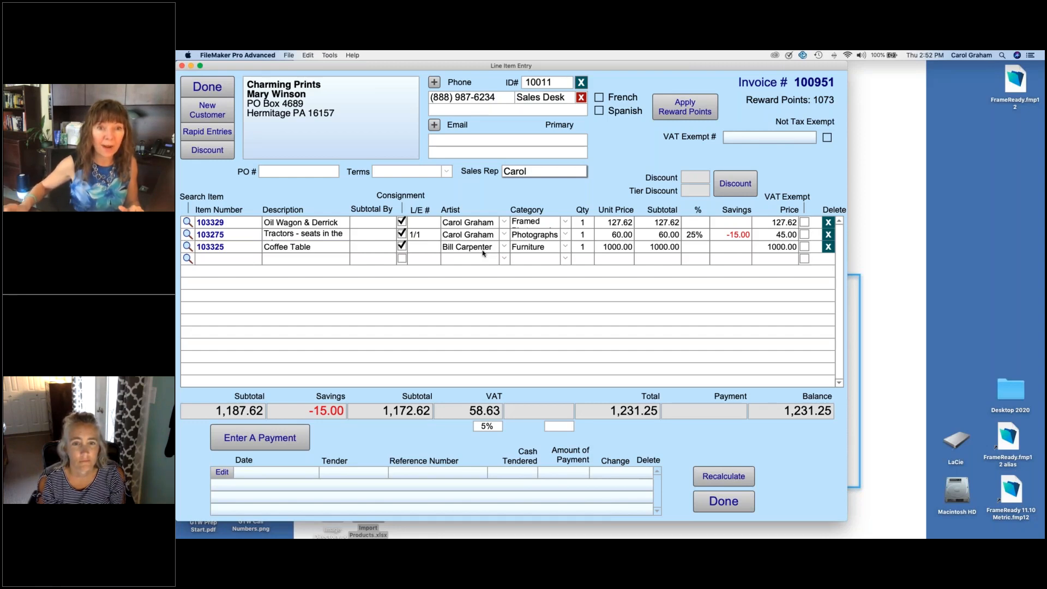
Step: Record a VISA payment of 1,231.25 for the full balance and finish the invoice's line item entry
{"action": "left_click", "coordinate": [269, 430]}
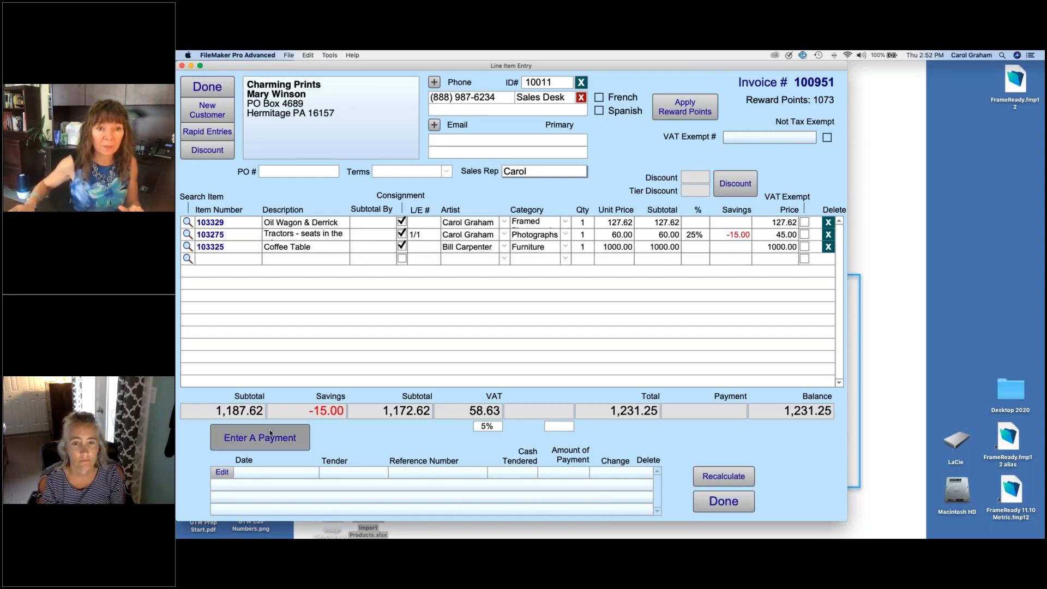
{"action": "left_click", "coordinate": [284, 206]}
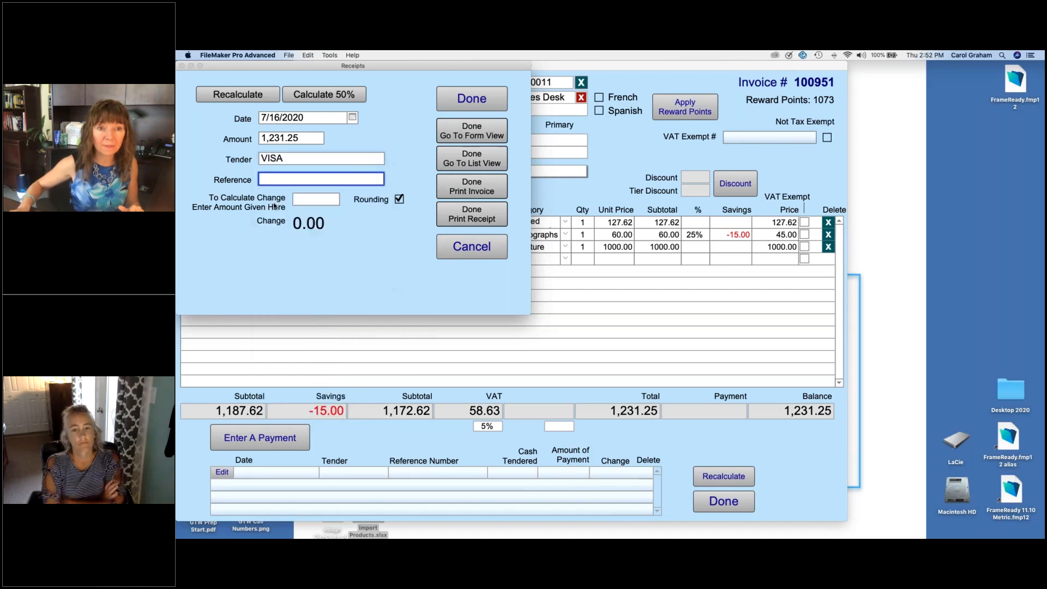
{"action": "left_click", "coordinate": [463, 101]}
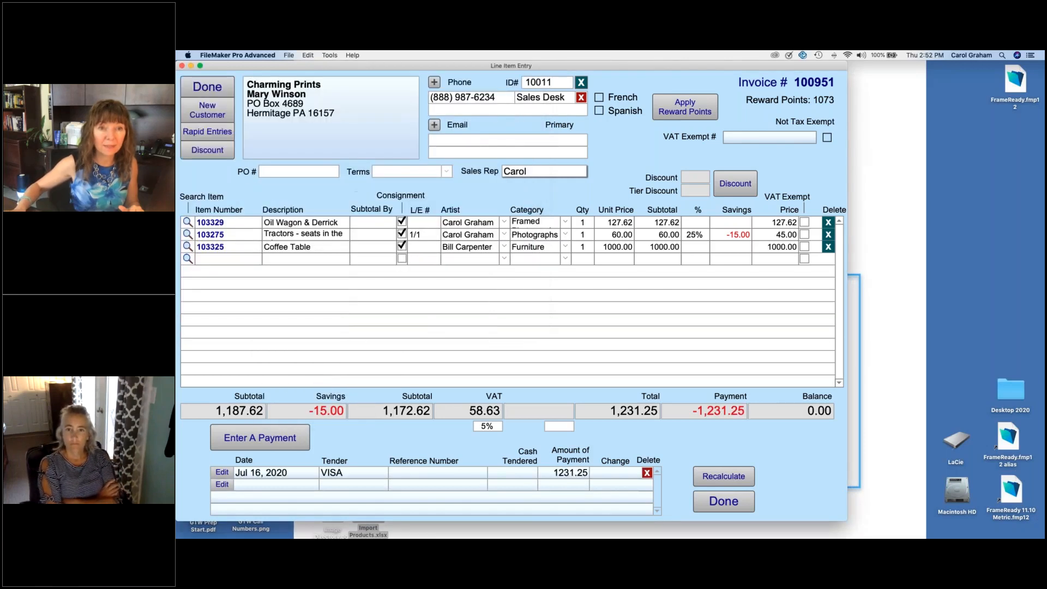
{"action": "left_click", "coordinate": [216, 89]}
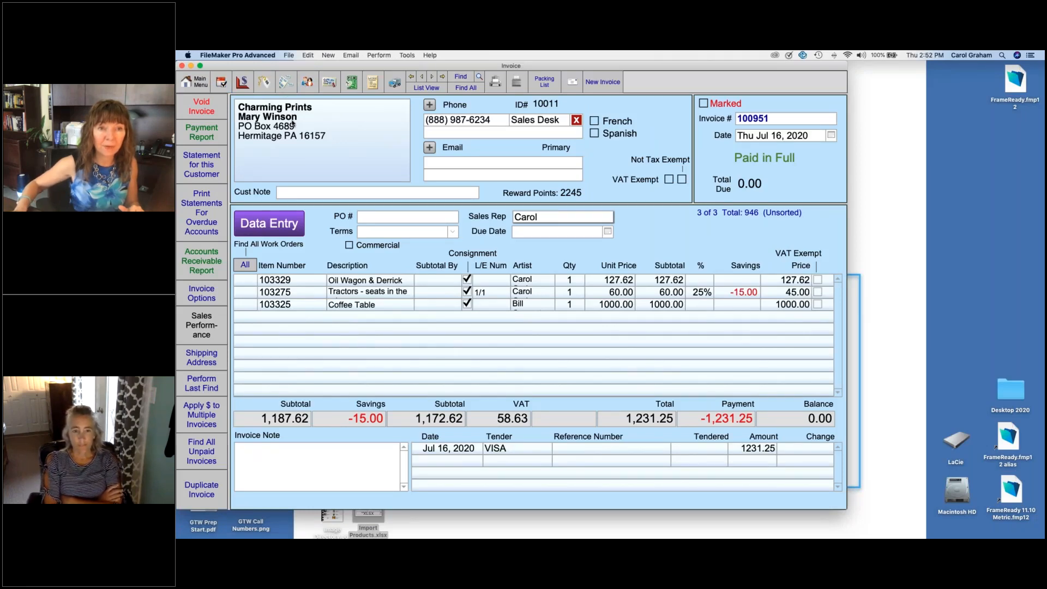
Step: Open the invoiced customer's contact record, then find all contacts linked to the coffee table's artist and show them as a list
{"action": "left_click", "coordinate": [307, 82]}
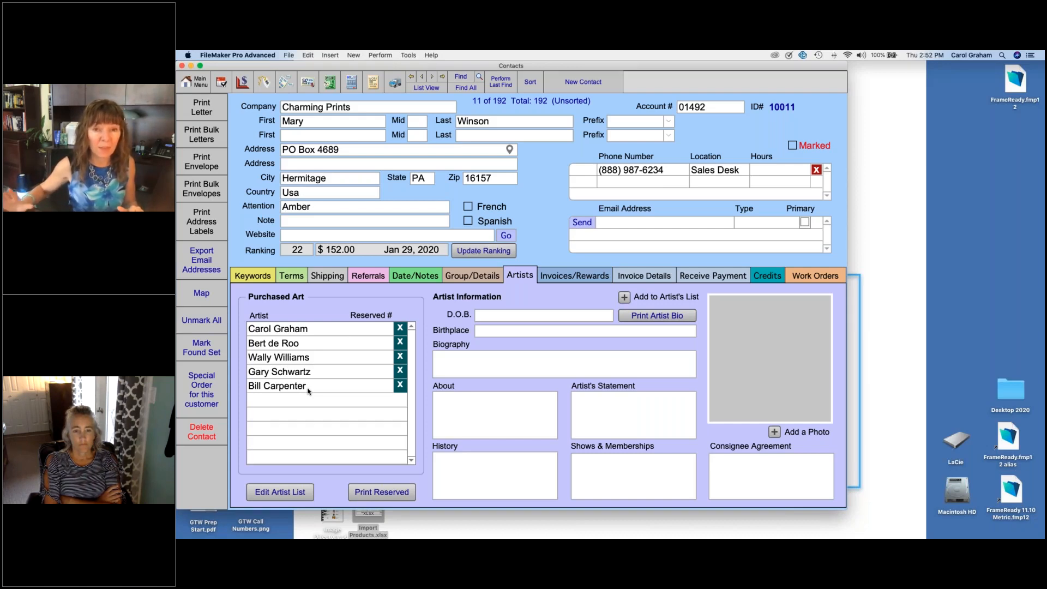
{"action": "left_click", "coordinate": [462, 76]}
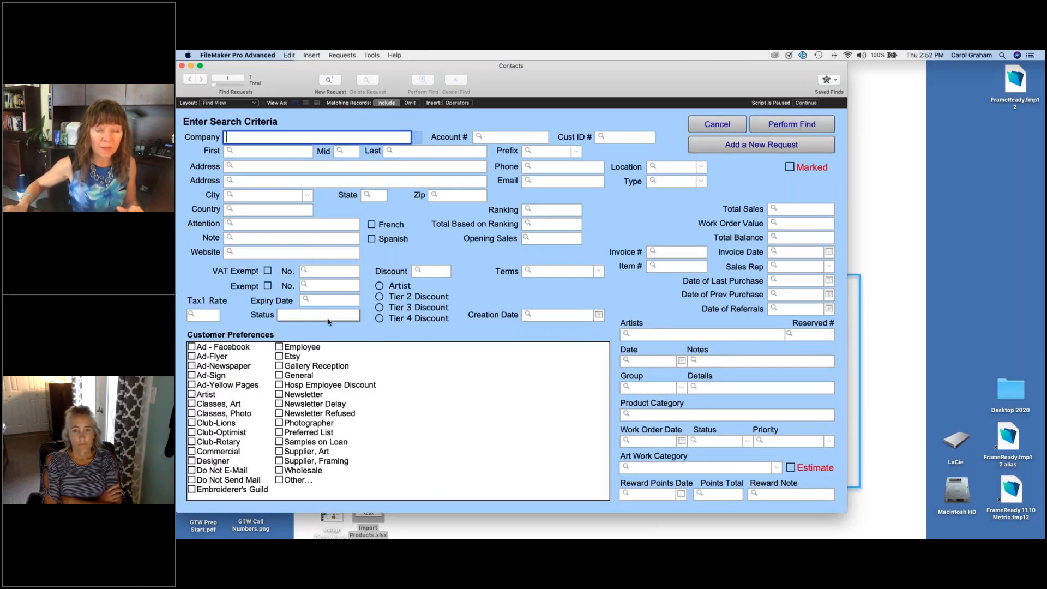
{"action": "left_click", "coordinate": [755, 335]}
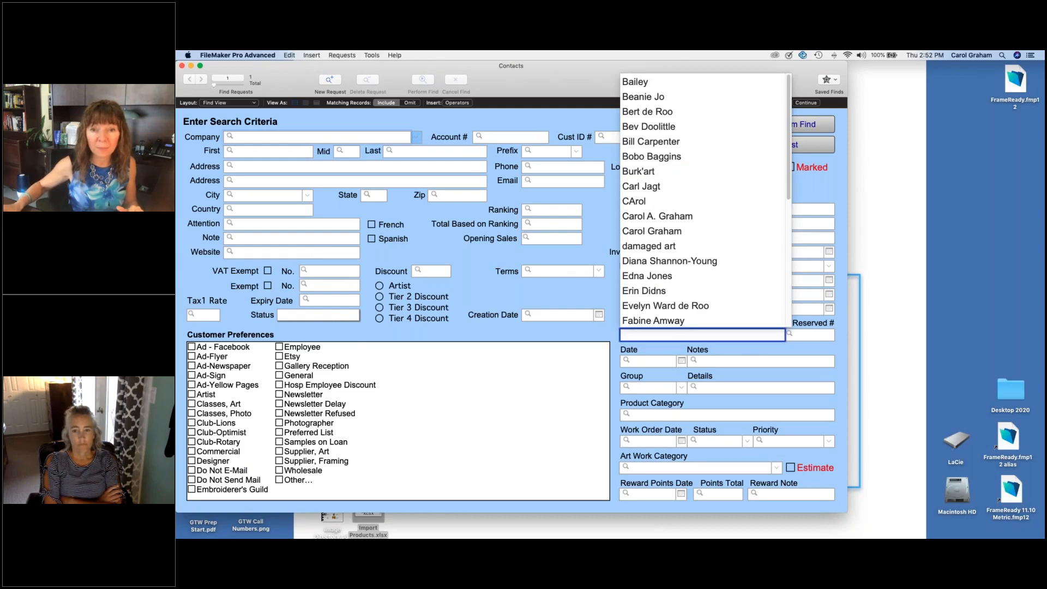
{"action": "left_click", "coordinate": [660, 143]}
{"action": "left_click", "coordinate": [778, 126]}
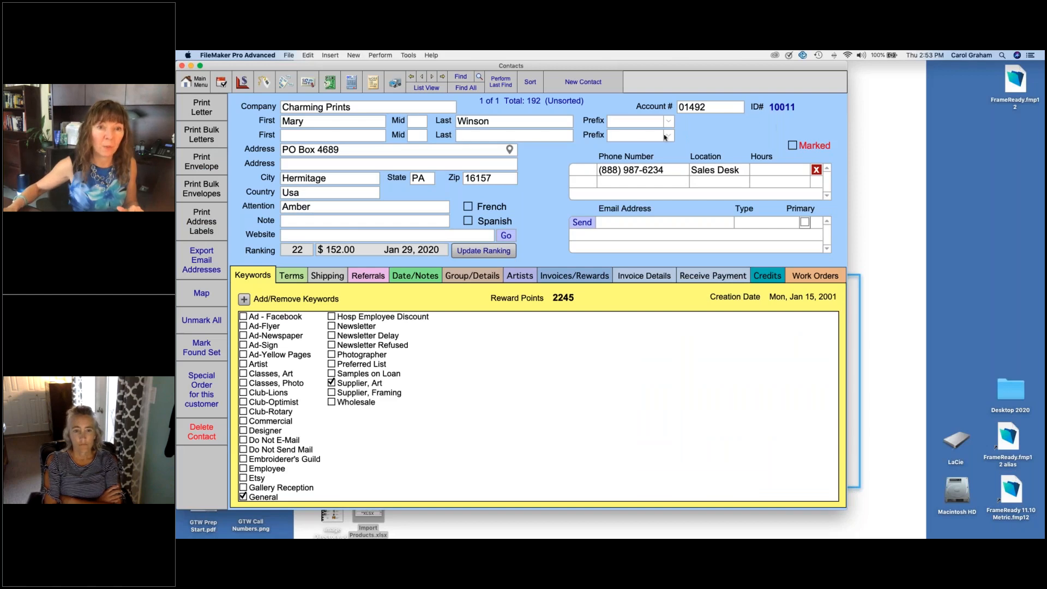
{"action": "left_click", "coordinate": [431, 86]}
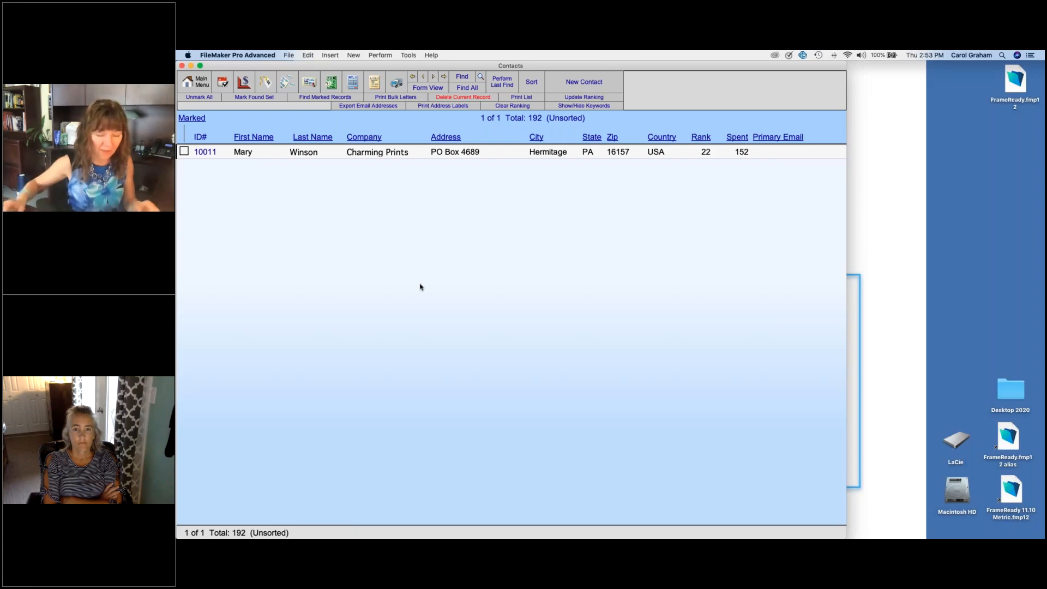
{"action": "left_click", "coordinate": [369, 156]}
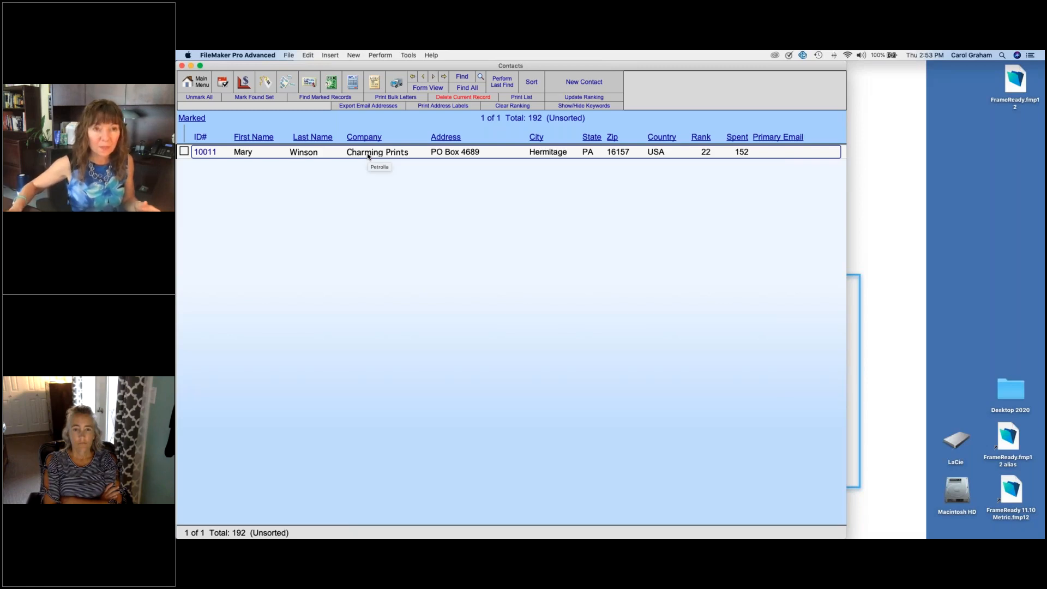
Step: Leave the contact list and open the Sales Reports options for invoices
{"action": "left_click", "coordinate": [196, 81]}
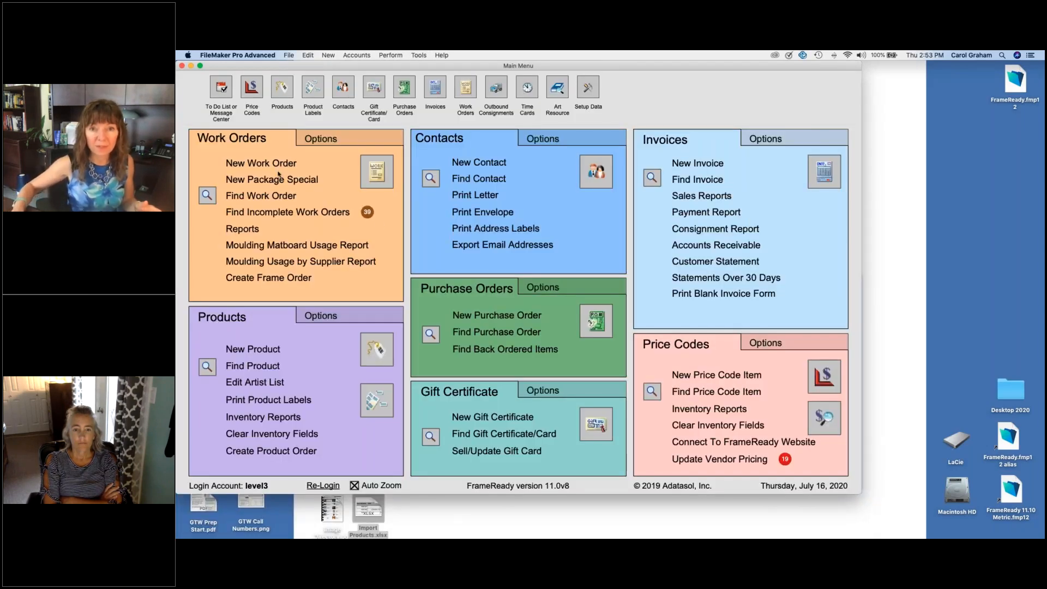
{"action": "left_click", "coordinate": [696, 197]}
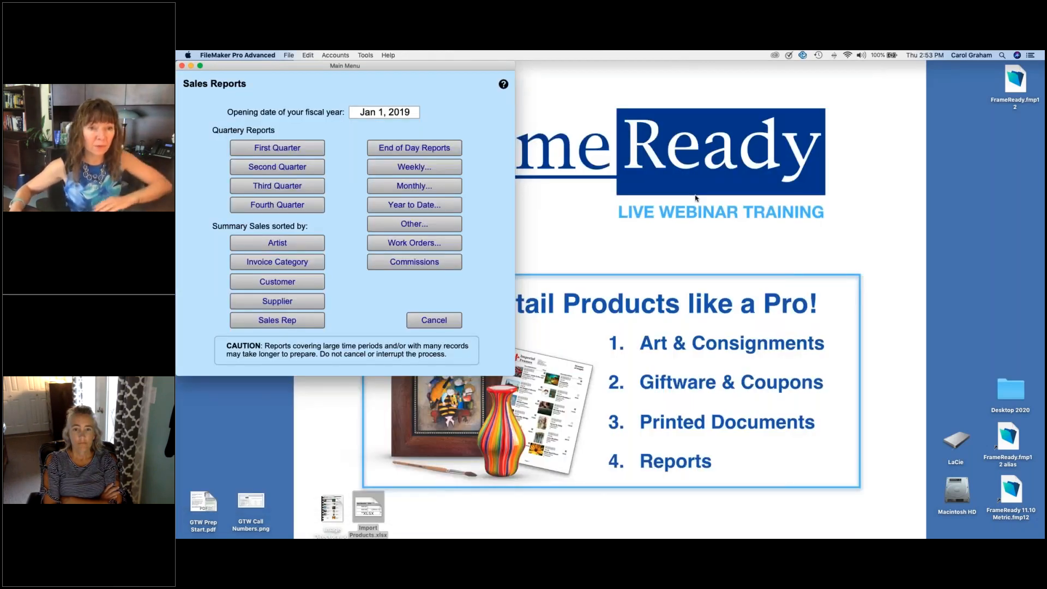